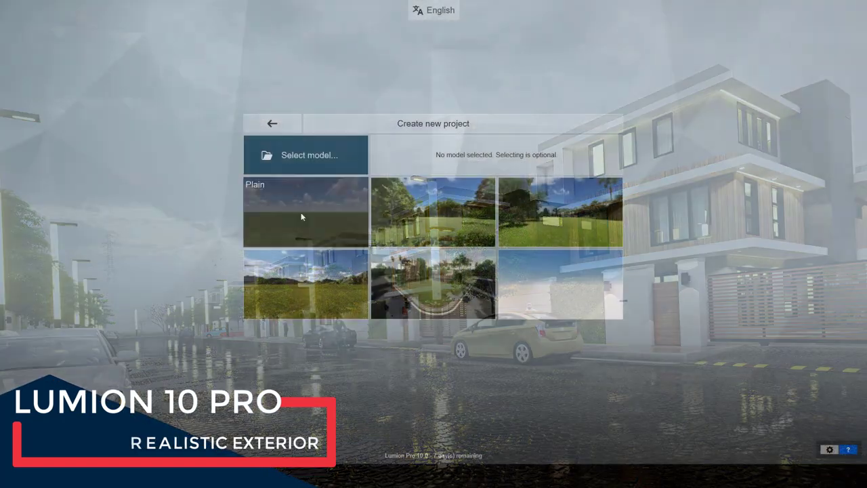
- Start a new project from a template and place the imported Urban model on the terrain
click(369, 275)
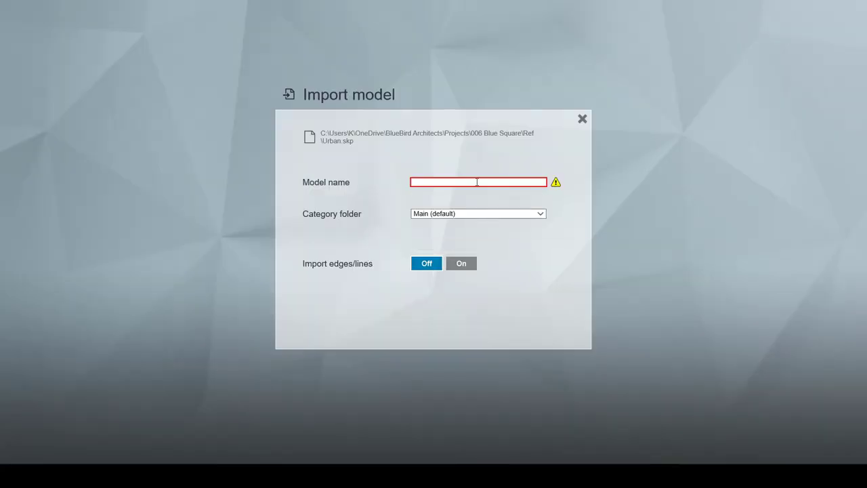
click(569, 328)
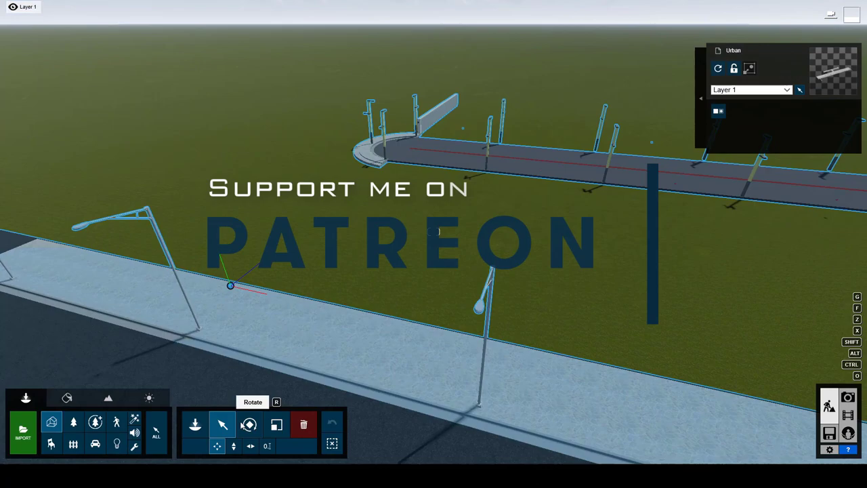
click(250, 425)
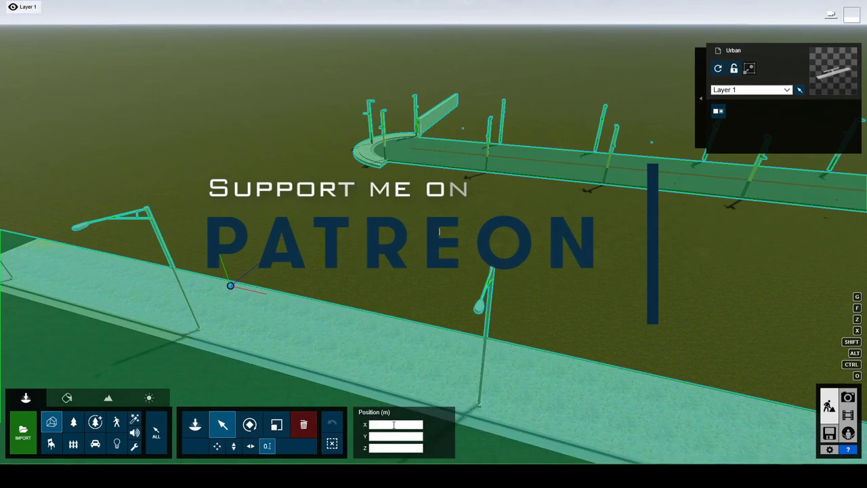
- Apply a diamond-pattern brick paver material to the sidewalk
click(67, 398)
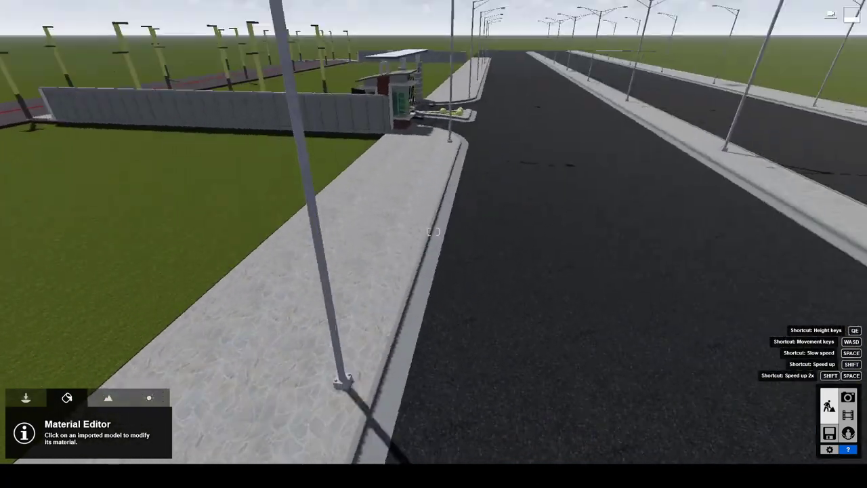
click(379, 256)
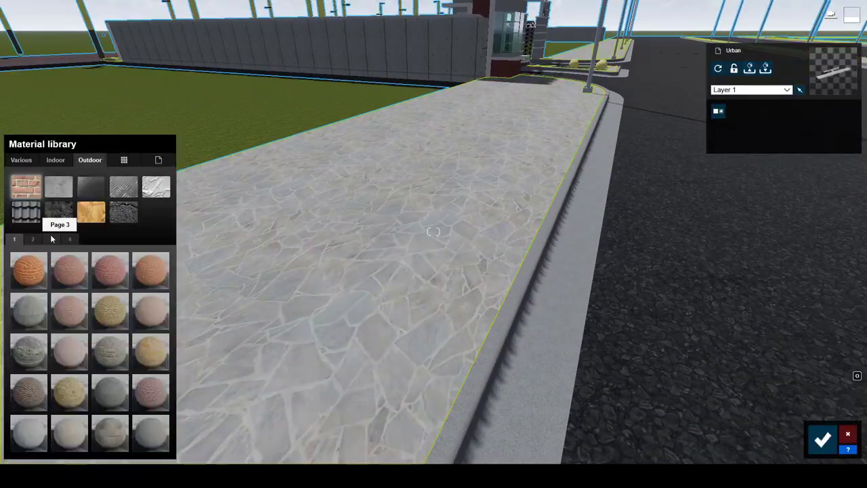
click(111, 439)
click(109, 433)
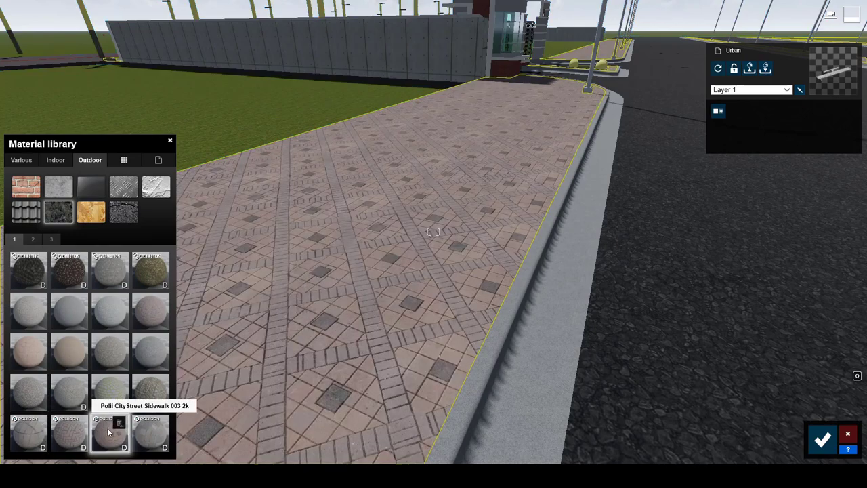
- Give the curb light Concrete 014 1024 with added weathering
click(509, 379)
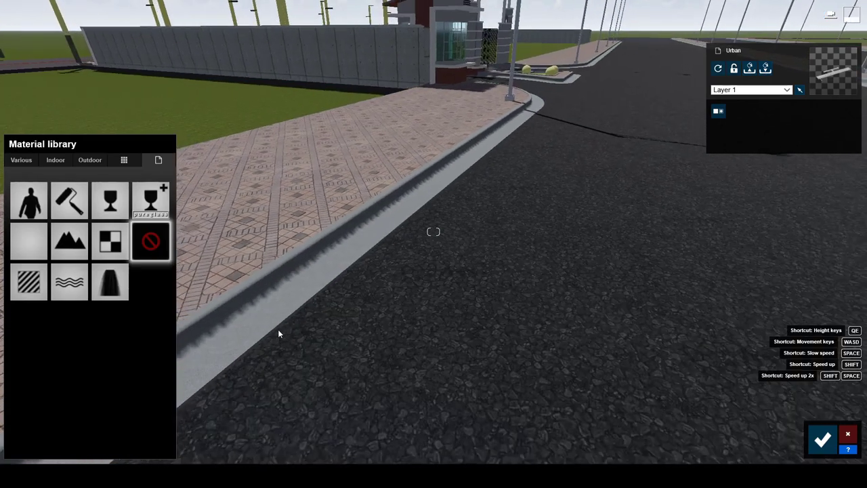
click(69, 200)
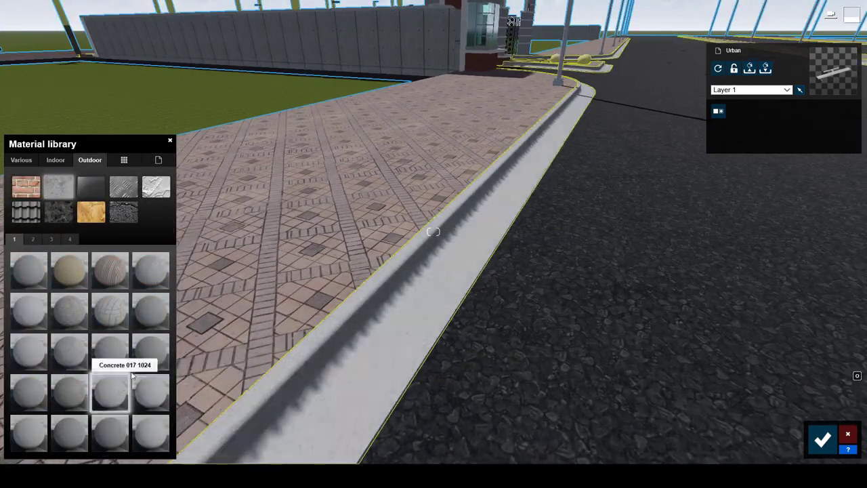
click(150, 351)
right_drag(154, 357, 154, 357)
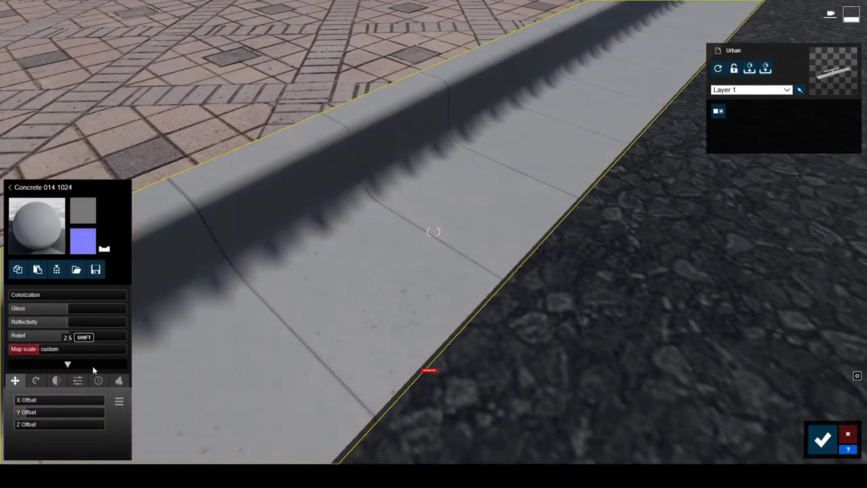
click(98, 381)
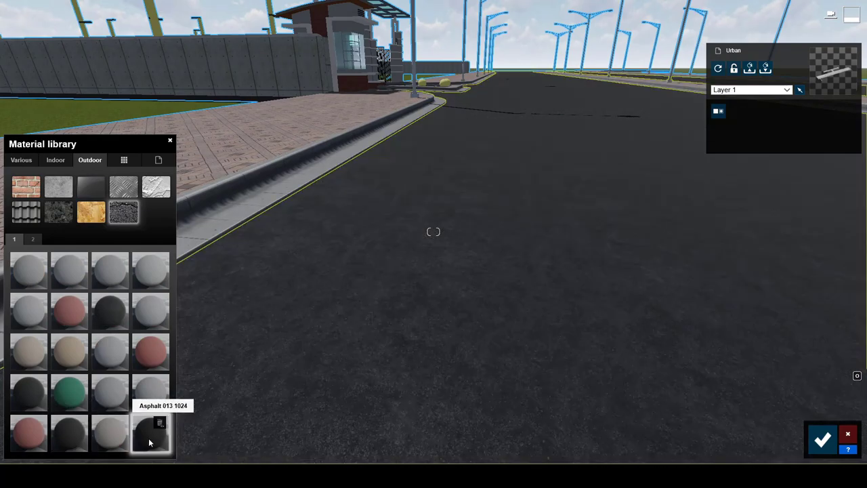
- Apply Asphalt 013 1024 to the road and raise its gloss
click(148, 438)
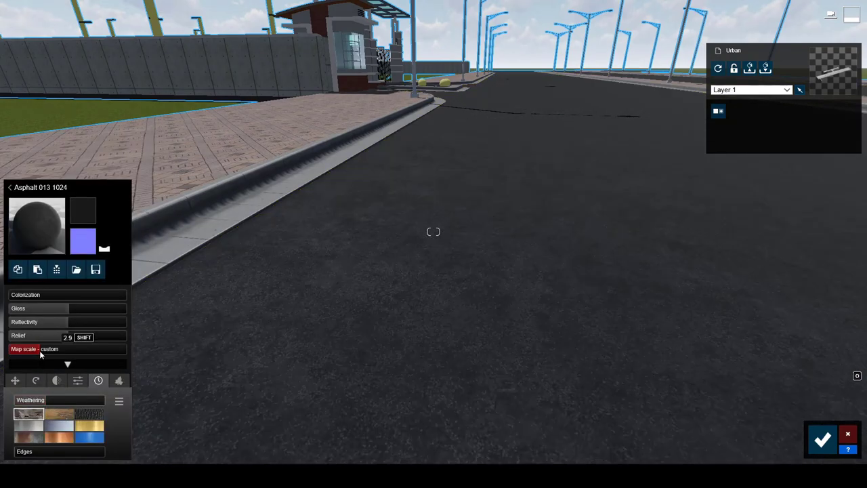
right_drag(40, 350, 155, 324)
drag(100, 311, 112, 320)
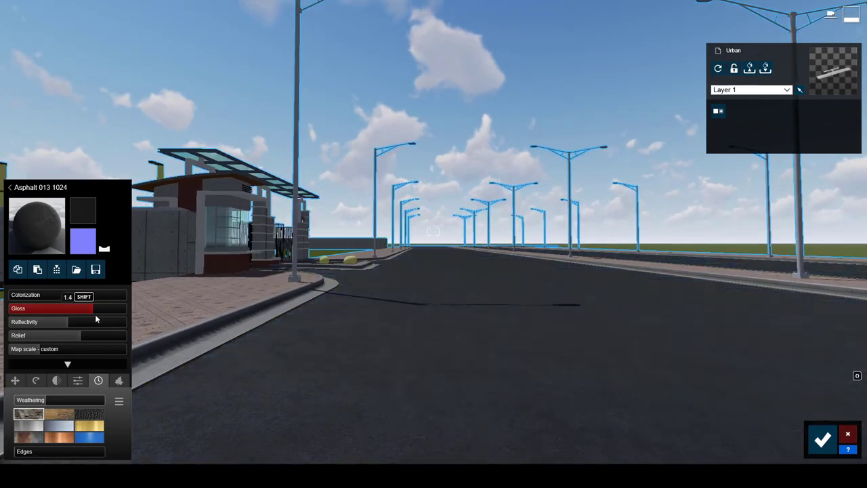
mouse_move(113, 320)
right_down()
mouse_move(75, 324)
mouse_move(81, 339)
right_up()
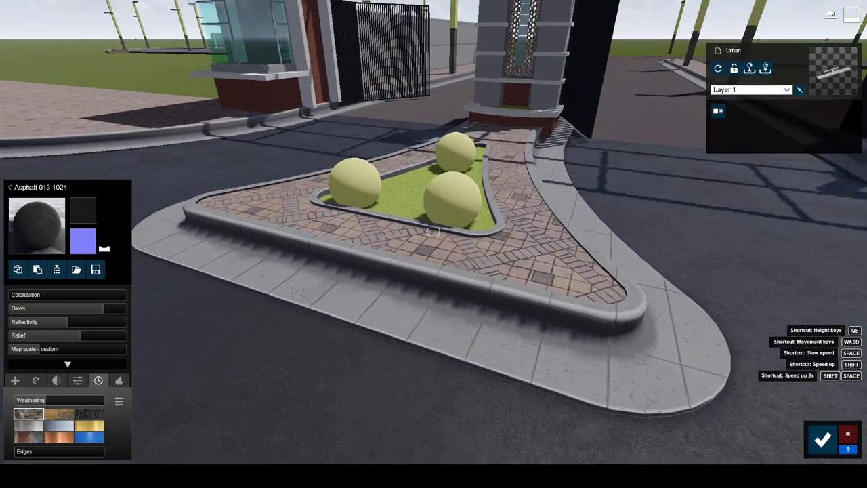
- Make the planter spheres glow with Light material and apply Wild Grass 01 to the planter lawn
click(449, 194)
click(51, 198)
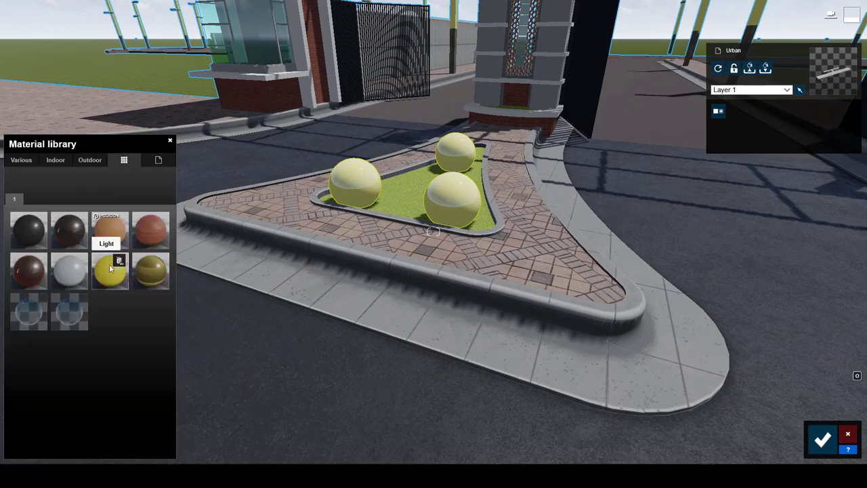
click(107, 273)
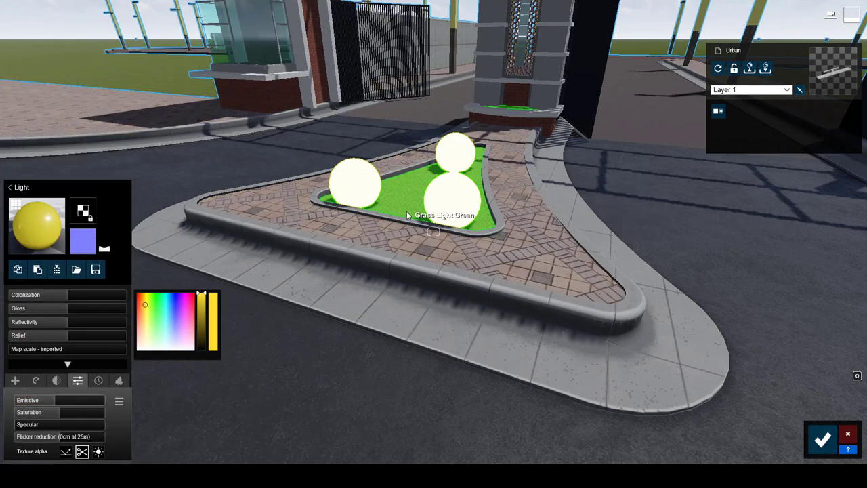
click(407, 211)
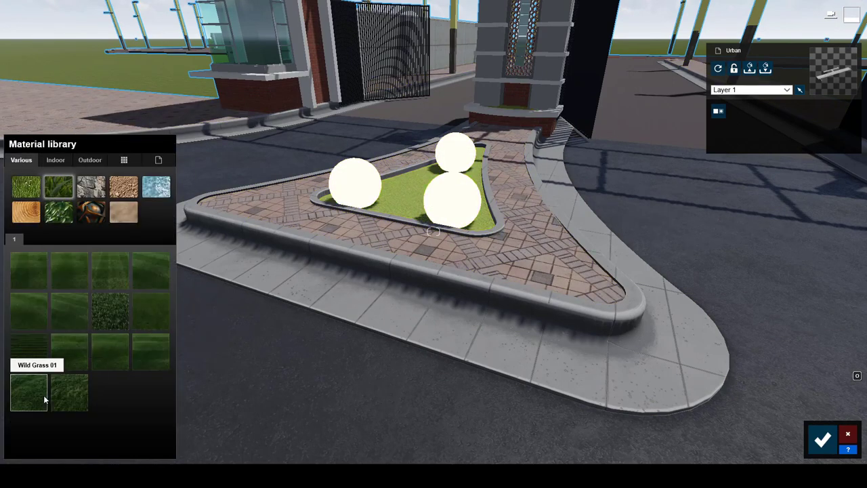
click(44, 400)
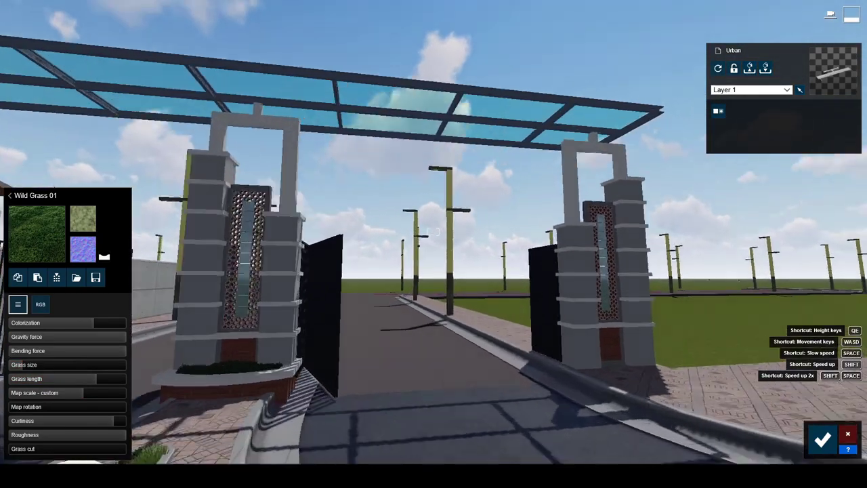
- Apply Bricks 009 to the gatehouse brick surfaces
click(311, 234)
click(90, 160)
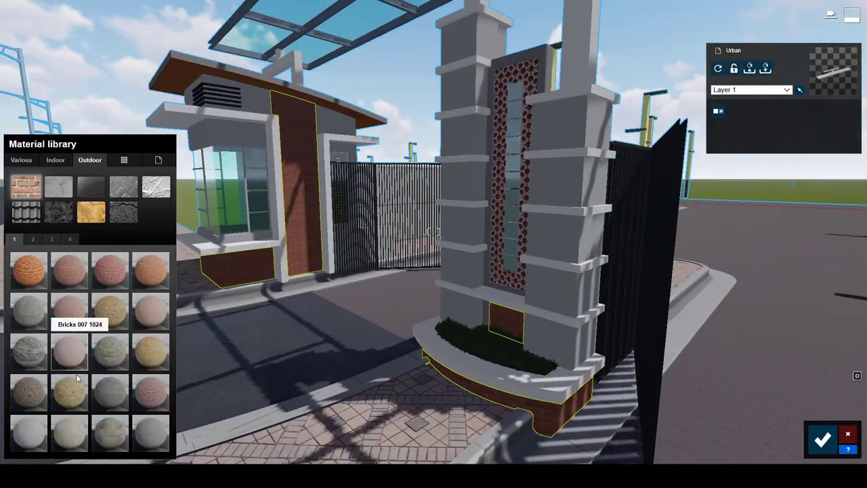
click(39, 401)
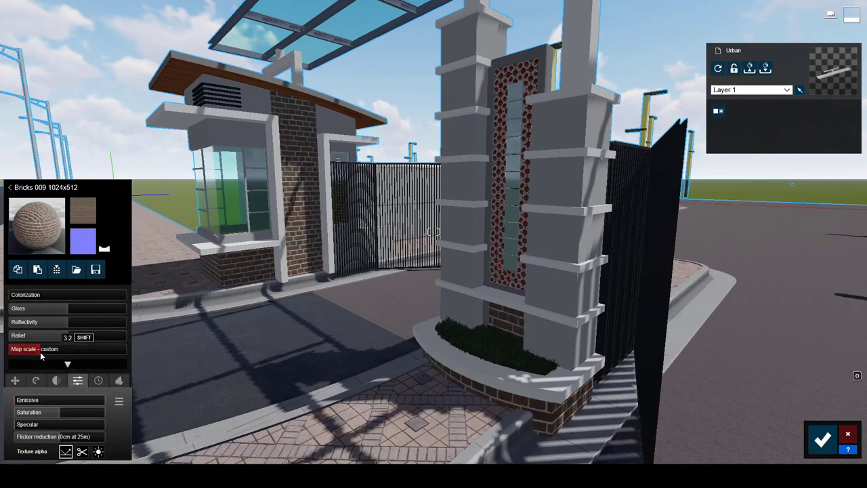
- Give the pillar colour-tinted Concrete 017 1024, then preview a concrete for its trim
click(37, 223)
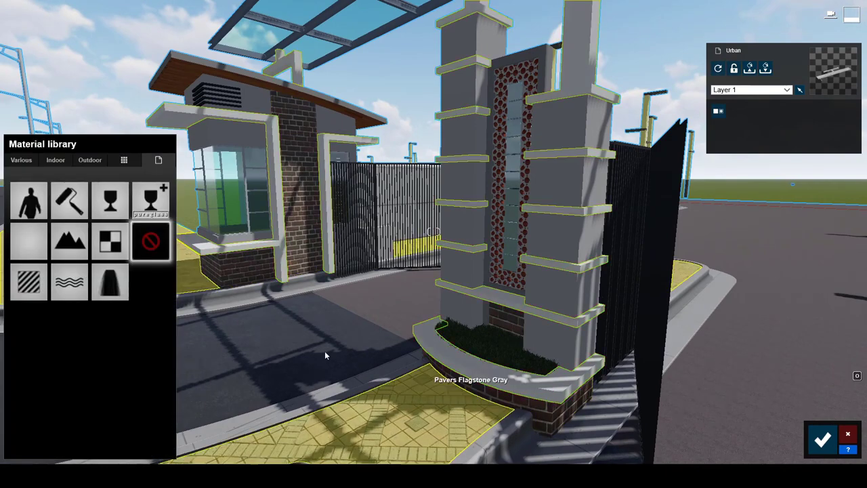
click(89, 160)
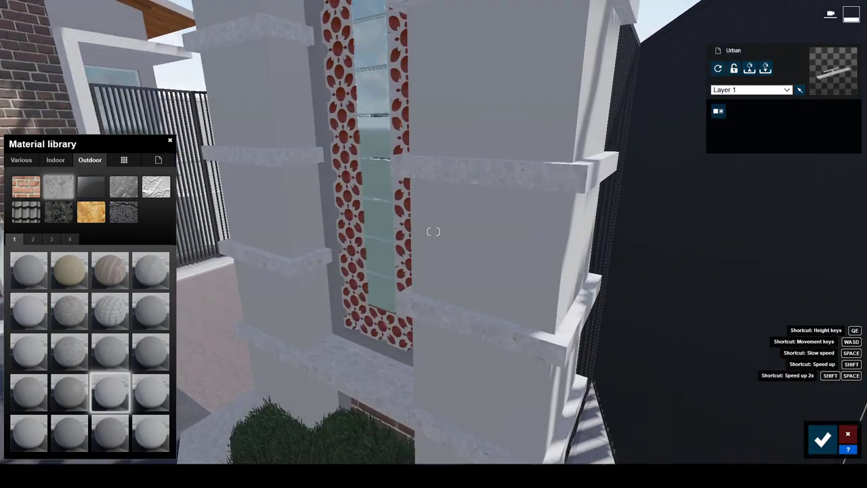
click(112, 396)
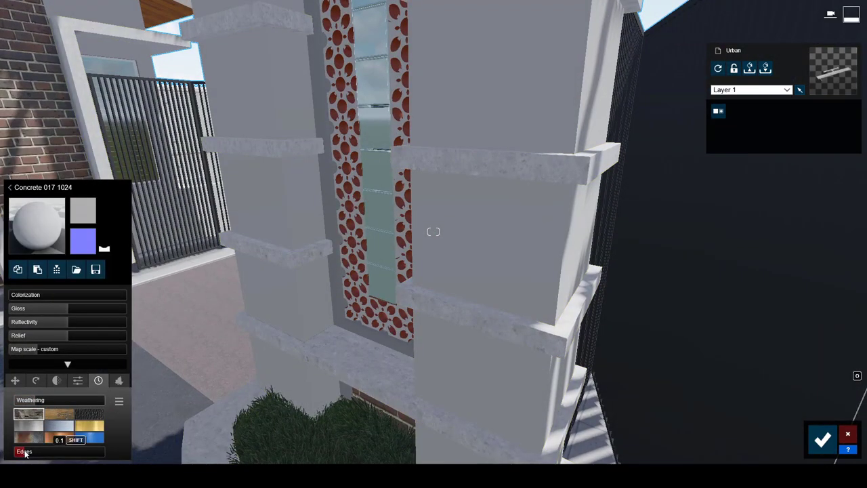
click(80, 297)
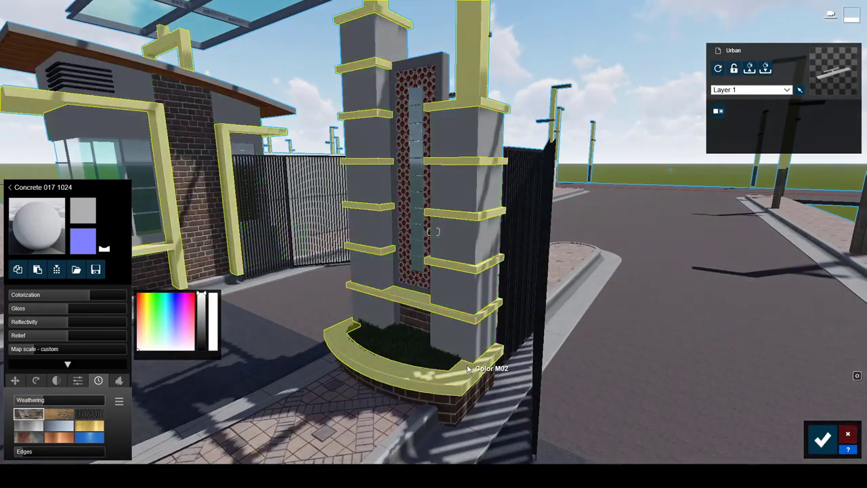
click(396, 309)
click(90, 160)
click(84, 389)
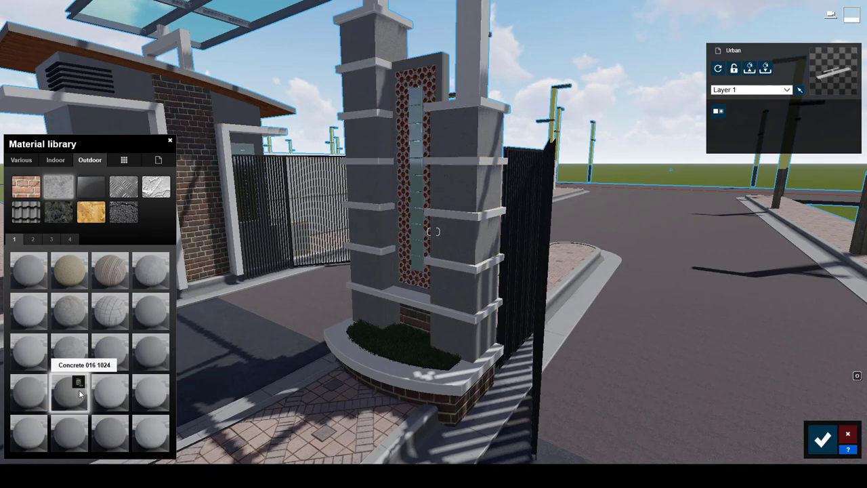
- Apply Concrete 016 1024 to the pillar and rust-weathered iron to the canopy roof beams
click(78, 383)
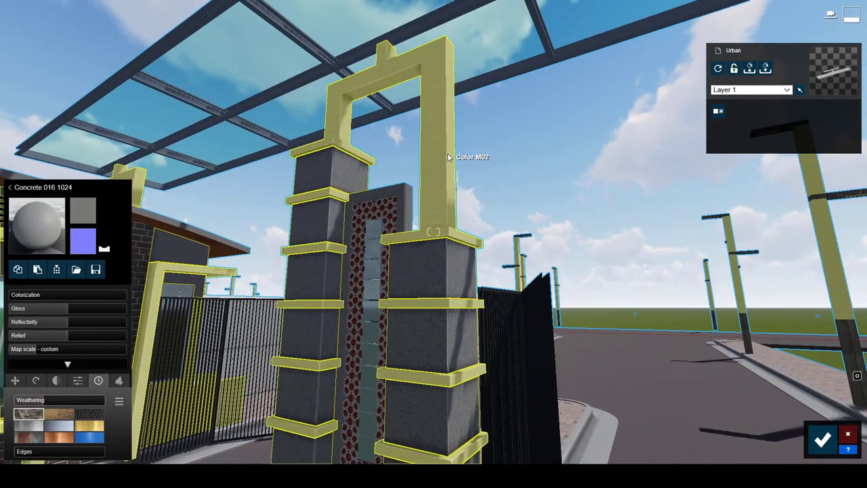
click(448, 156)
click(115, 175)
click(124, 186)
click(33, 238)
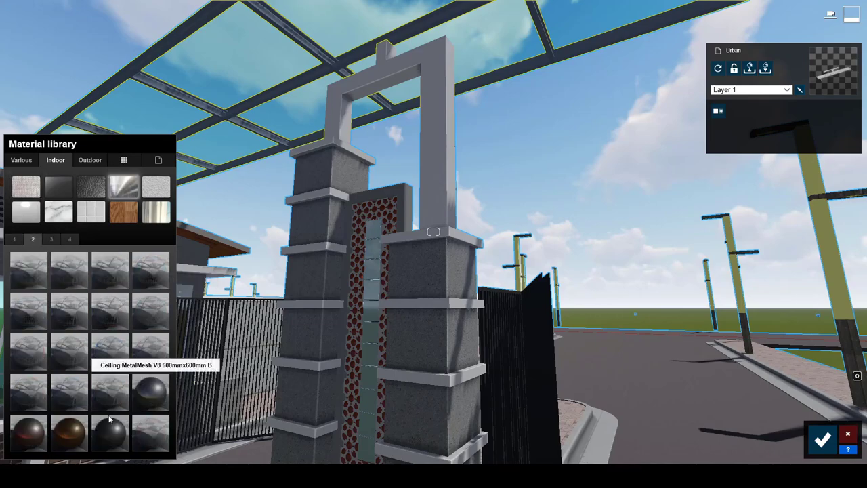
click(109, 420)
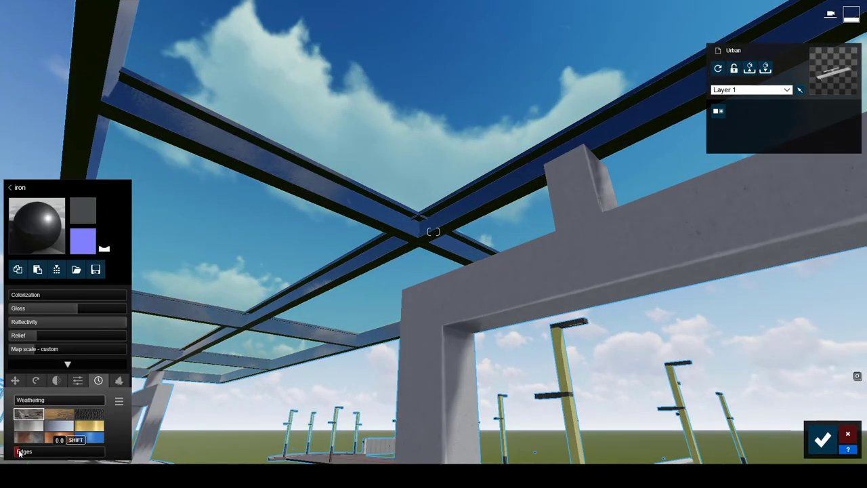
drag(22, 402, 34, 405)
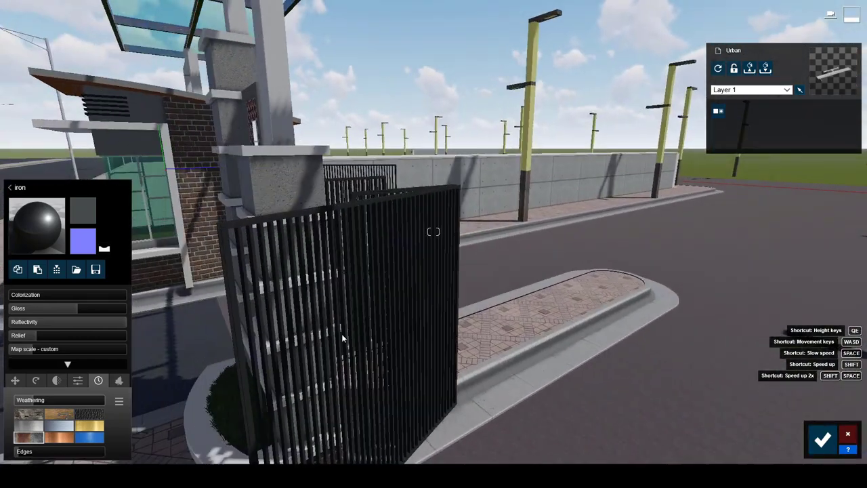
- Give the gate weathered Polii Metal Teflon and set the dark pillar's Weathering Edges to 0.2
click(342, 333)
click(114, 200)
click(34, 241)
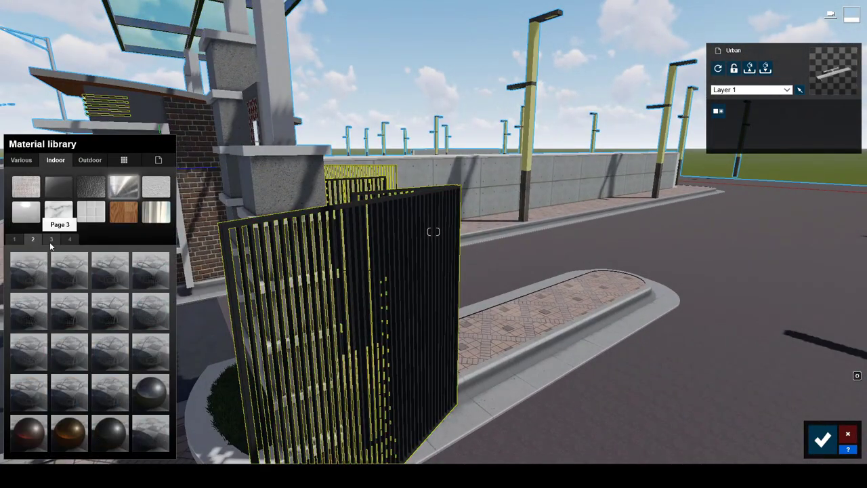
click(146, 446)
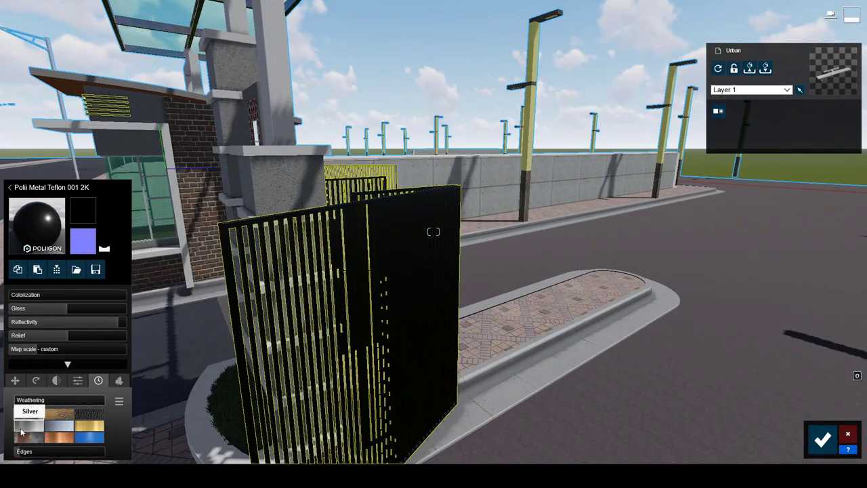
click(37, 404)
click(476, 339)
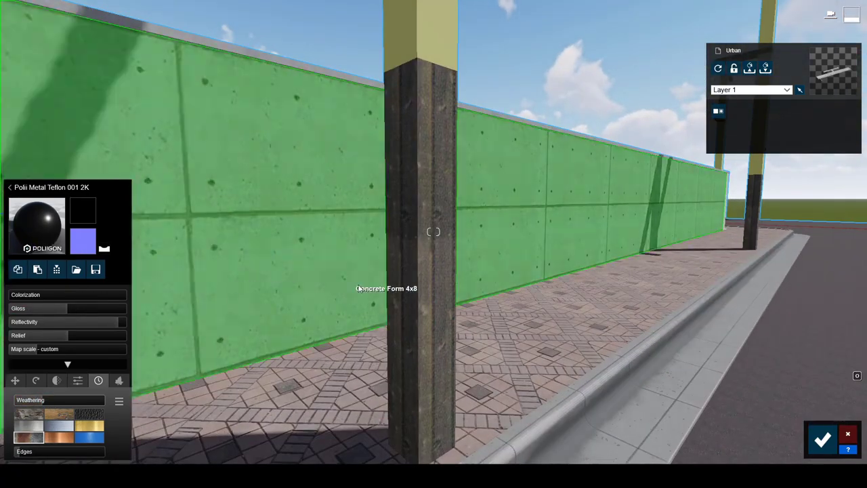
drag(37, 231, 421, 285)
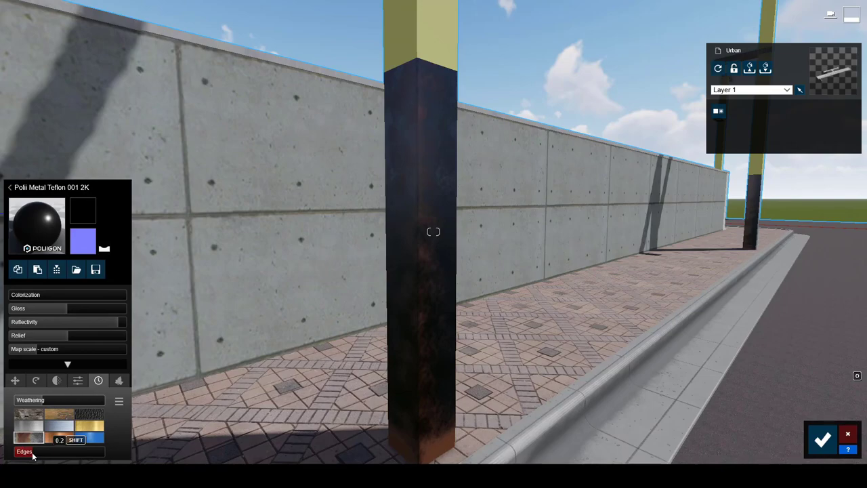
- Give the light pole the yellow Light material from Custom materials
mouse_move(433, 305)
right_down()
mouse_move(434, 170)
mouse_move(434, 305)
right_up()
click(425, 233)
click(147, 240)
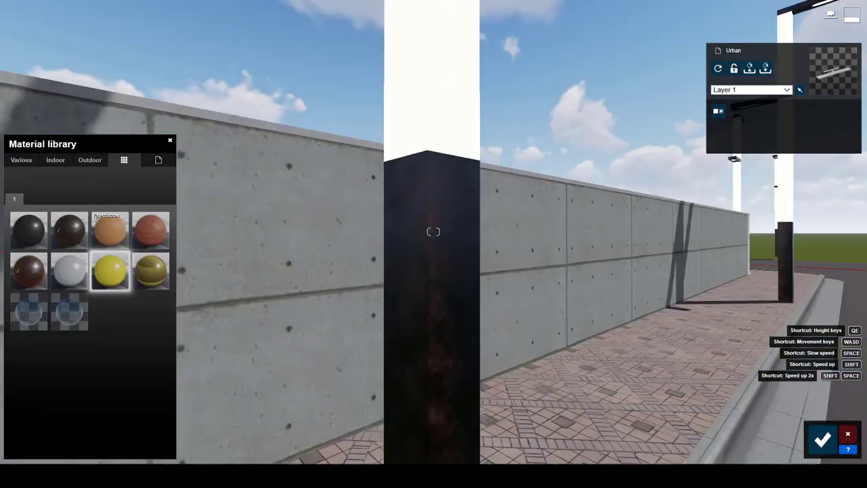
click(110, 270)
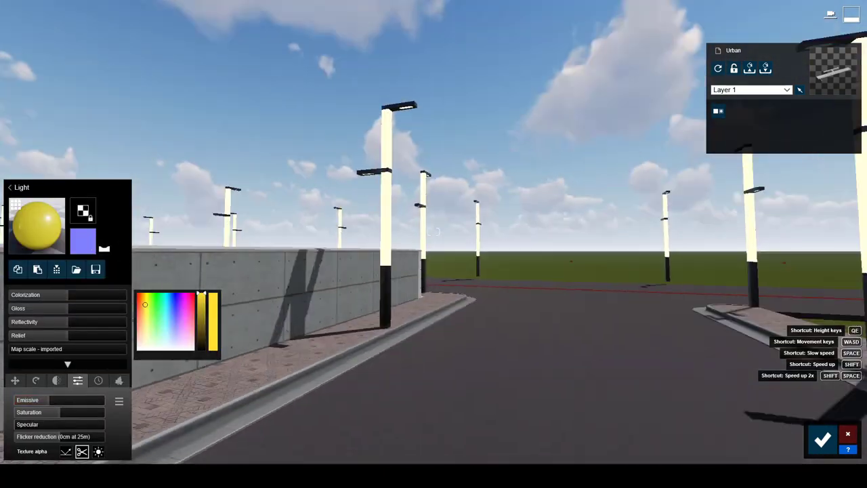
right_drag(433, 271, 459, 304)
click(459, 304)
- Pave the road and middle strip with Evermotion Cobblestone 001 and the red strip with Cobblestone 002
click(90, 160)
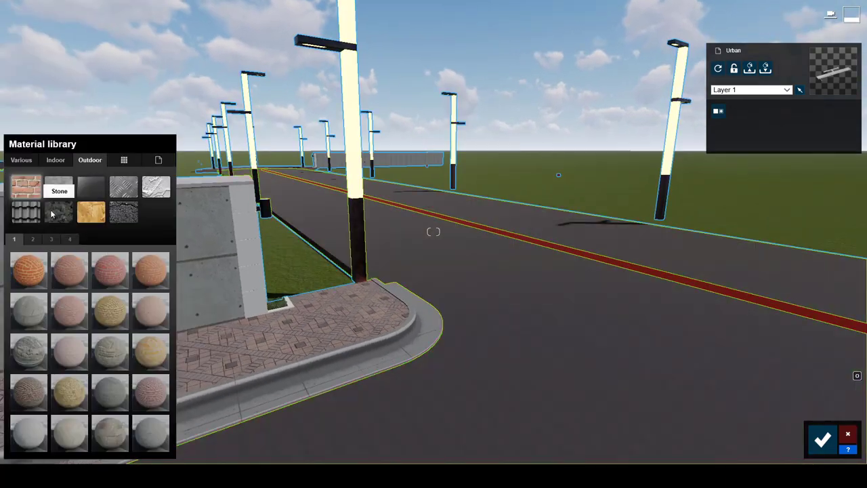
click(40, 275)
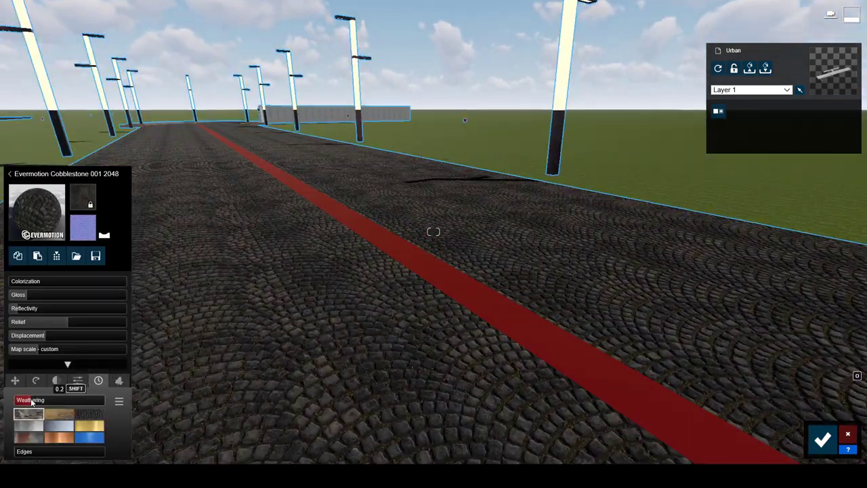
click(475, 298)
click(90, 160)
click(67, 276)
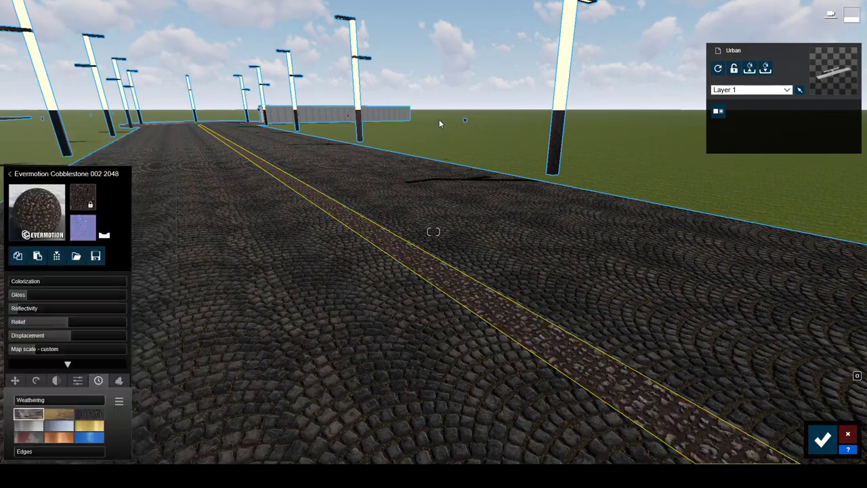
click(484, 227)
key(w)
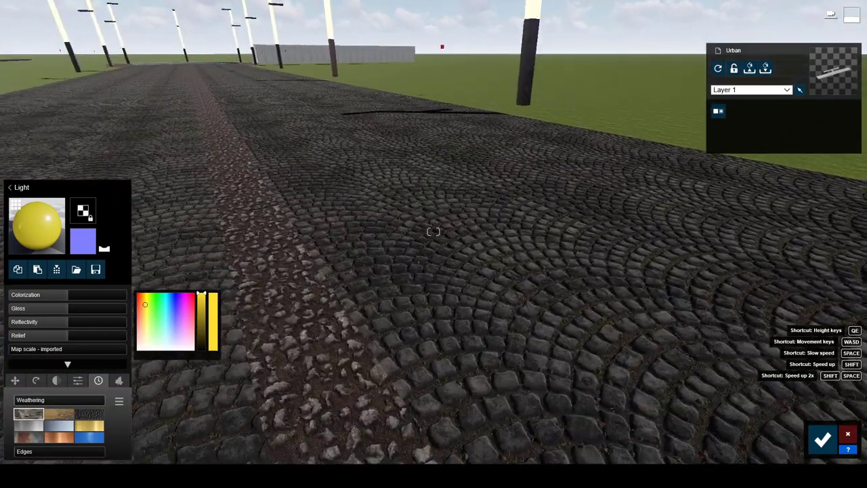
click(292, 305)
click(34, 274)
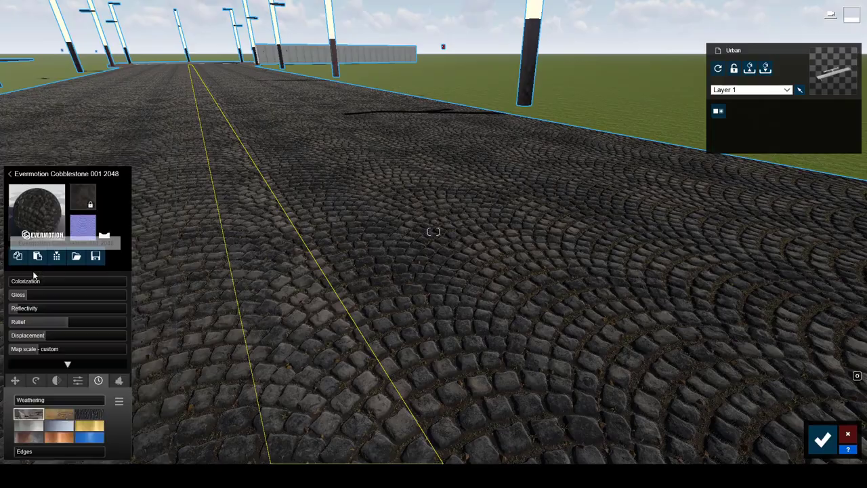
key(s)
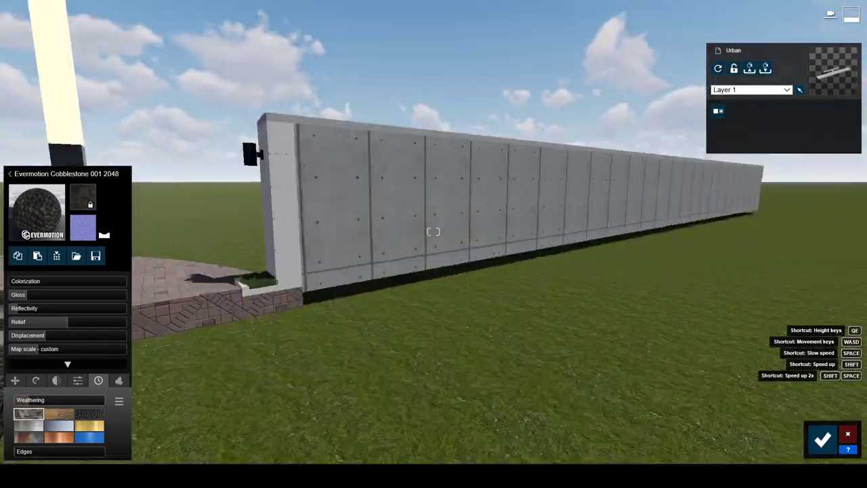
- Retexture the boundary wall with Concrete 019 1024 in place of Concrete 032 1024
click(339, 244)
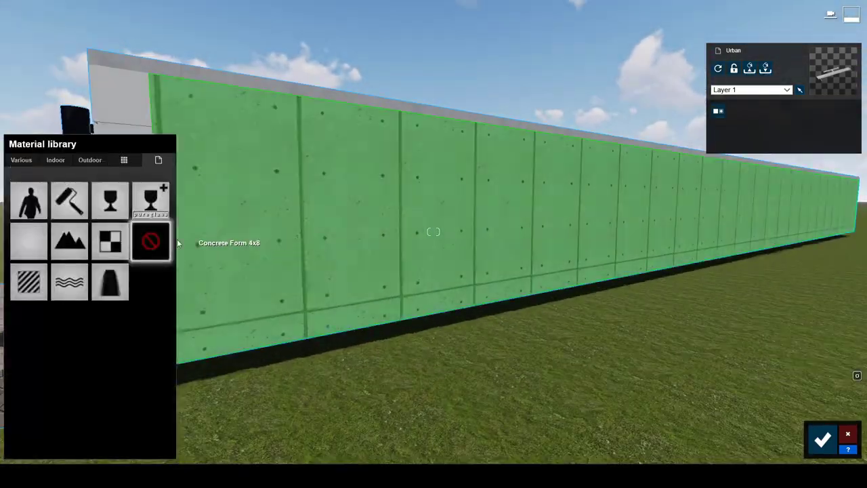
click(90, 163)
click(103, 315)
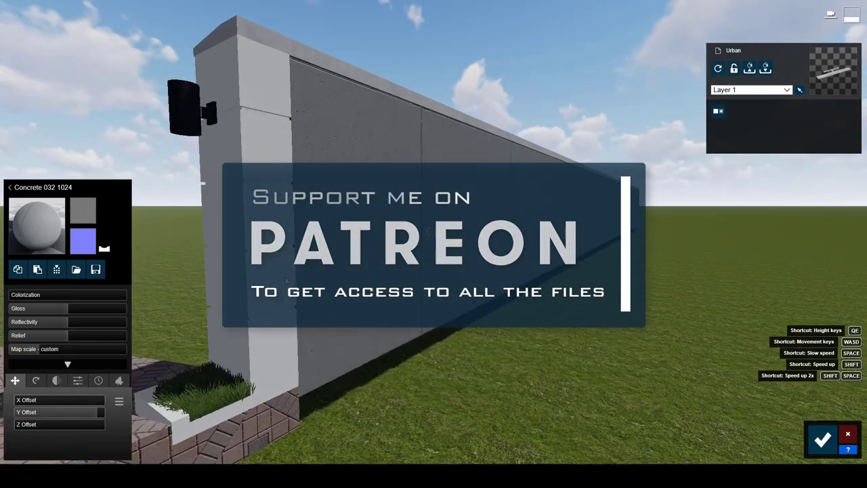
click(37, 224)
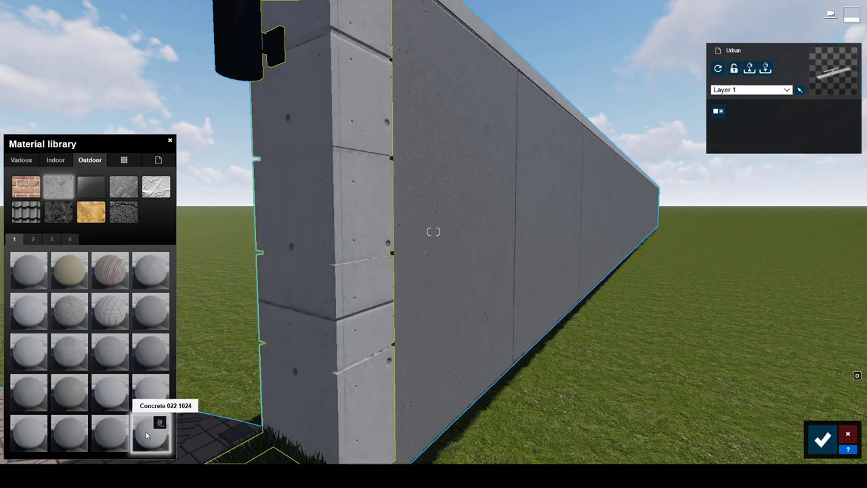
click(29, 437)
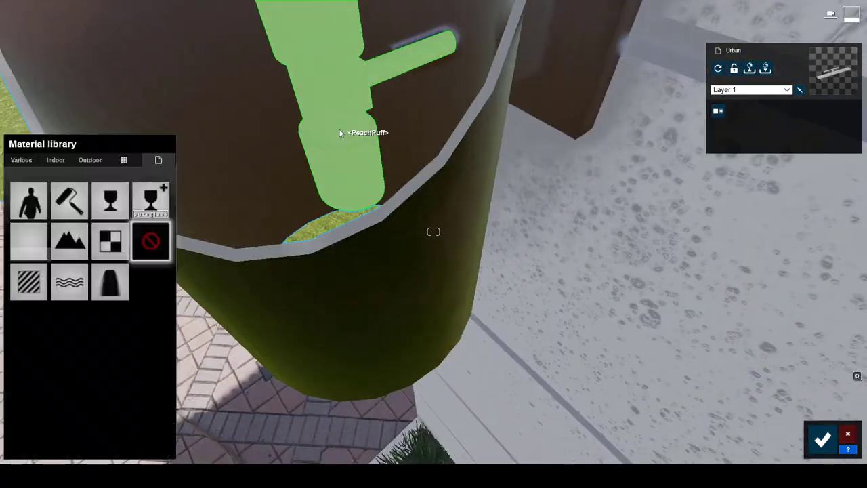
- Give the street lamp post and lamp head the Standard material, then select the glass canopy
click(122, 162)
click(110, 270)
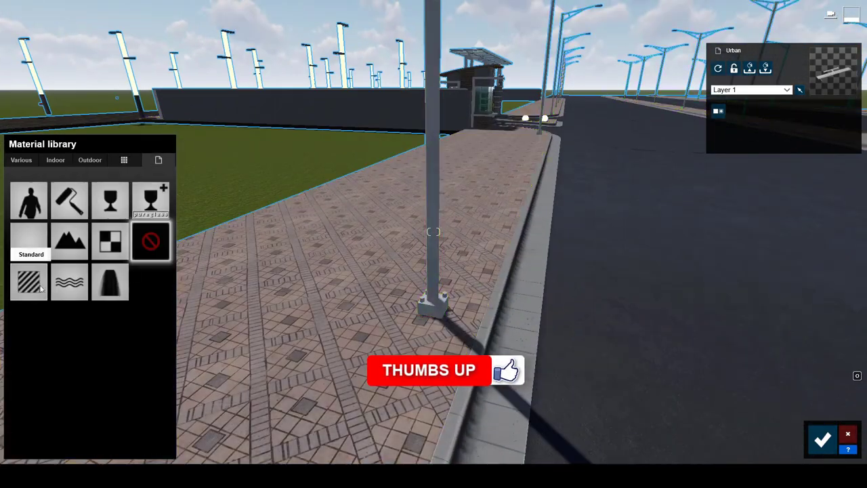
click(39, 286)
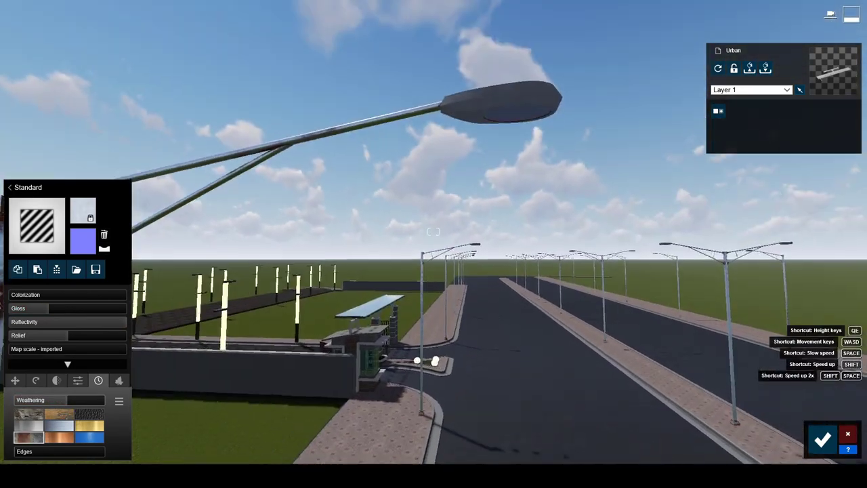
click(520, 103)
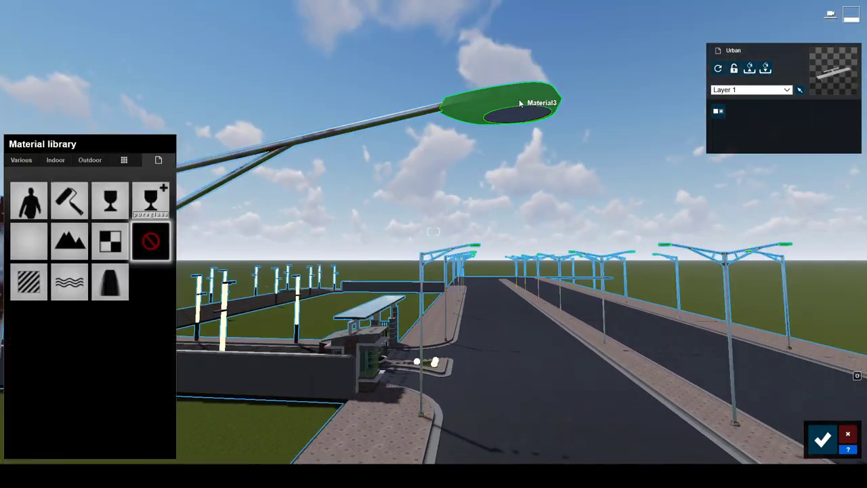
click(246, 163)
click(17, 269)
click(32, 278)
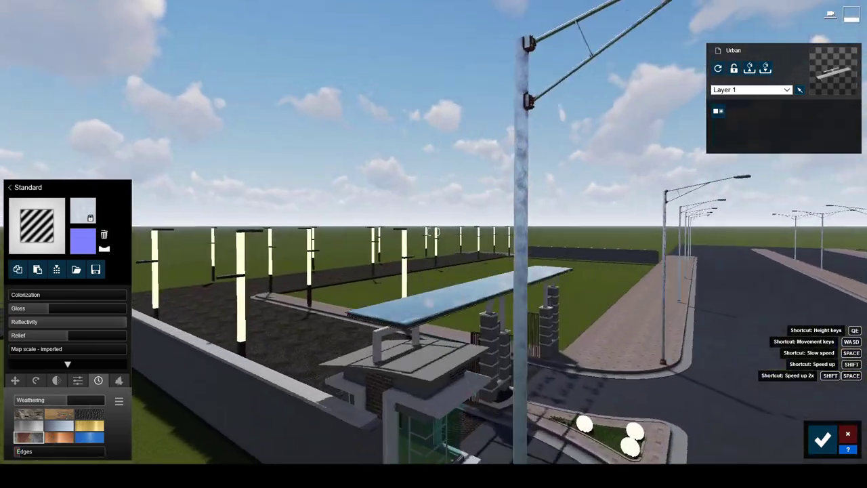
click(513, 288)
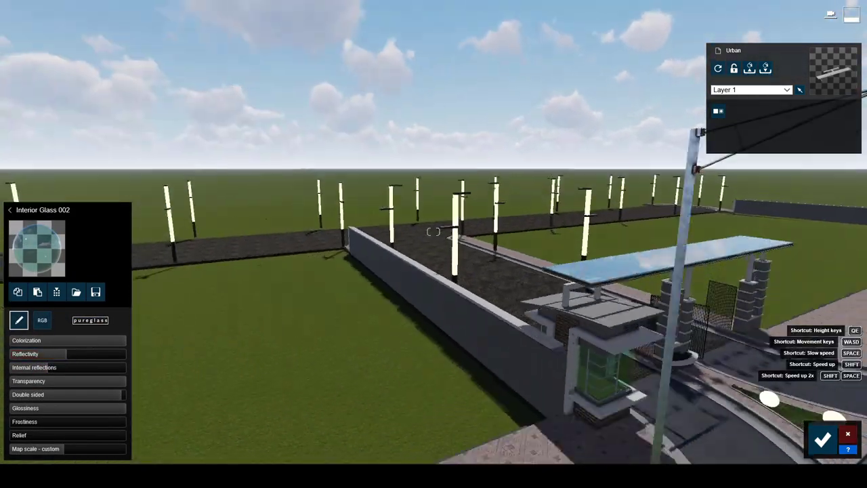
- Leave the Material Editor and place the imported SingleVilla model at position 0, 0, 0
key(Escape)
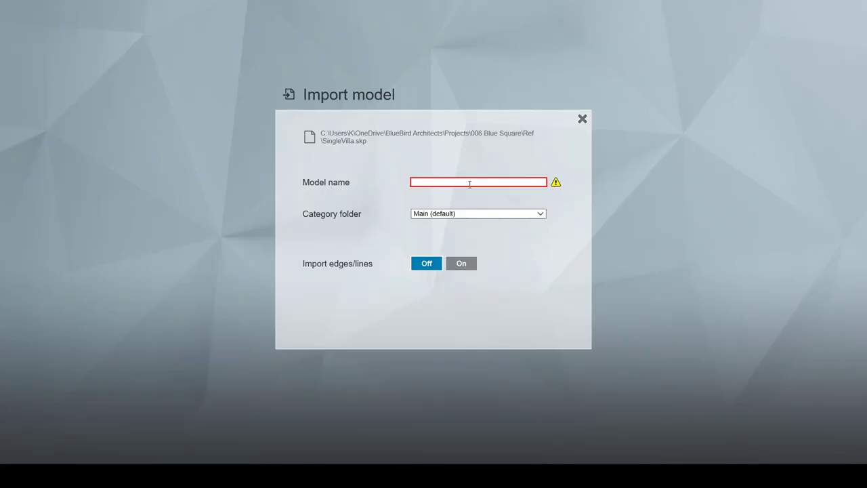
click(566, 323)
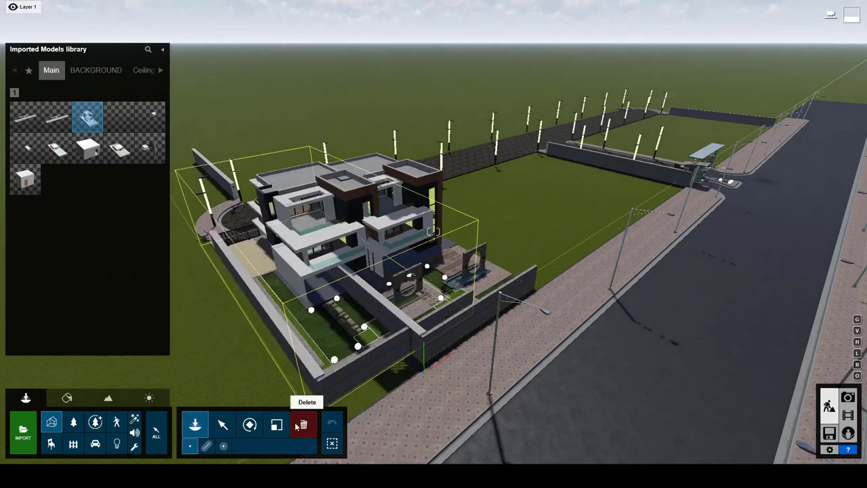
click(268, 448)
key(Return)
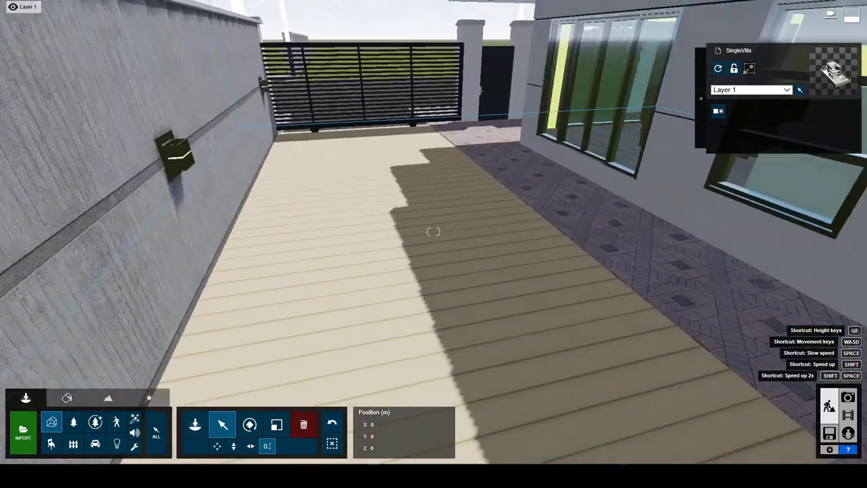
- Give the villa deck Polii Wood PlanksWorn 32 3k with light weathering
click(67, 398)
click(354, 272)
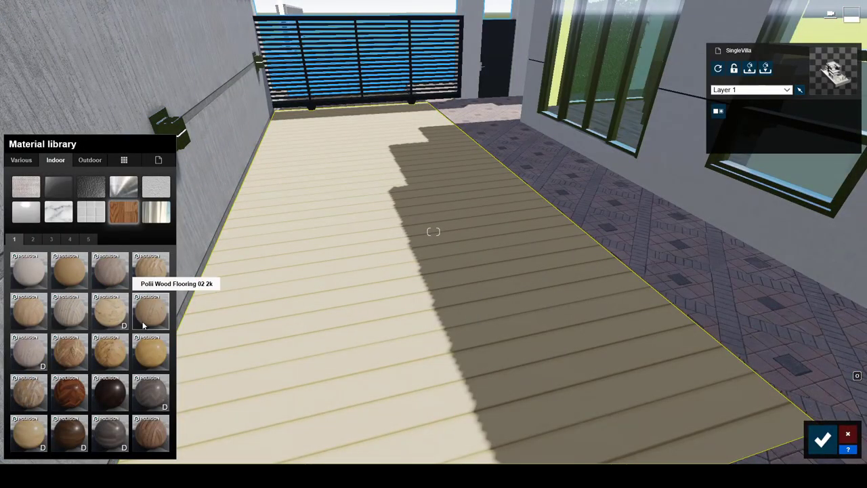
click(143, 326)
click(69, 311)
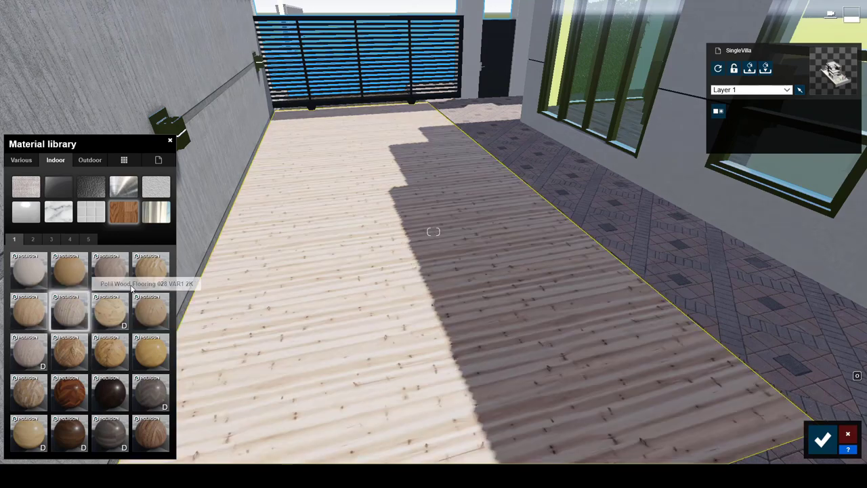
click(84, 160)
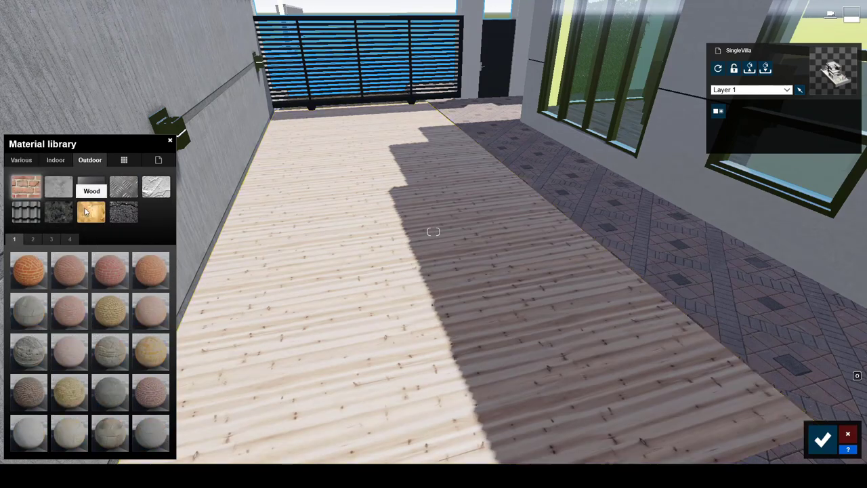
click(151, 317)
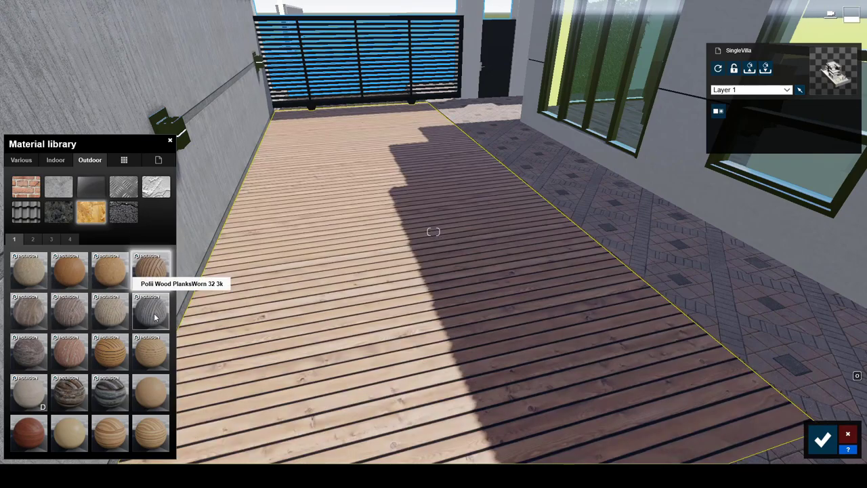
click(154, 317)
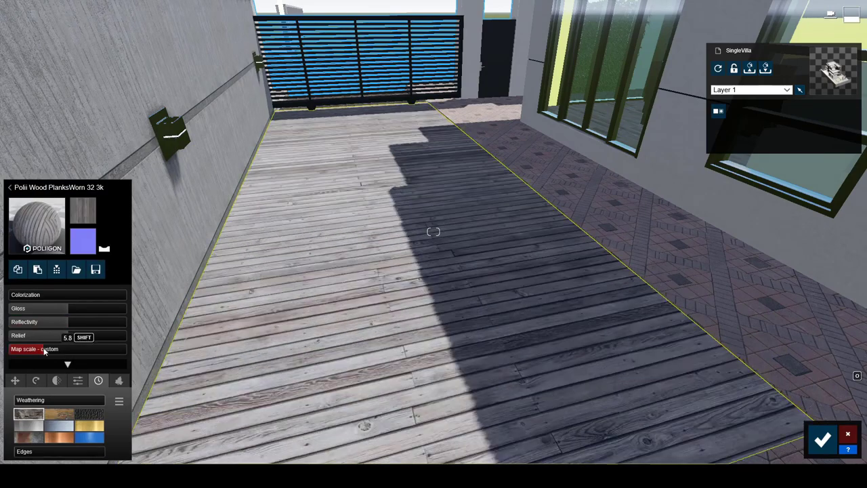
right_drag(259, 322, 45, 401)
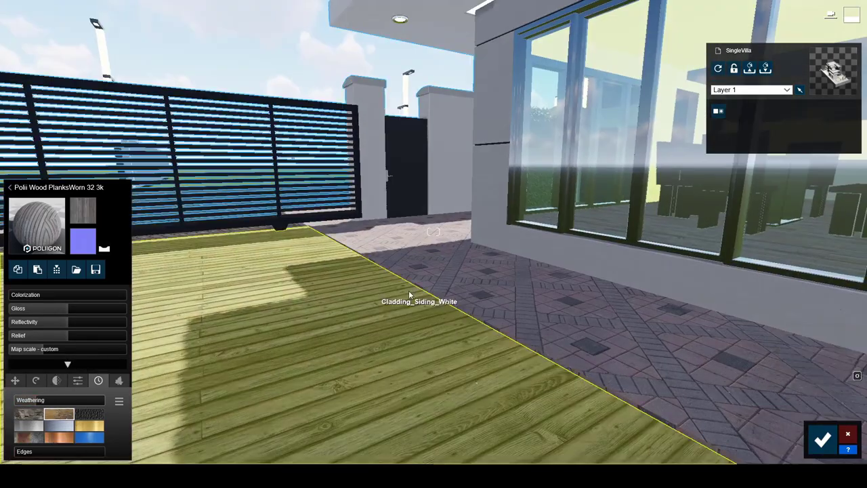
- Apply Wood 002 1024 to the front gate and a bronze material to house number 111
click(383, 298)
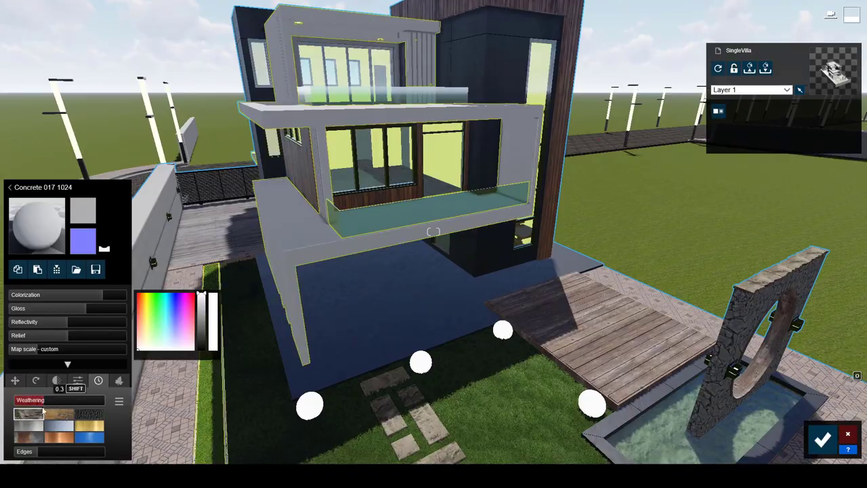
right_drag(211, 407, 210, 441)
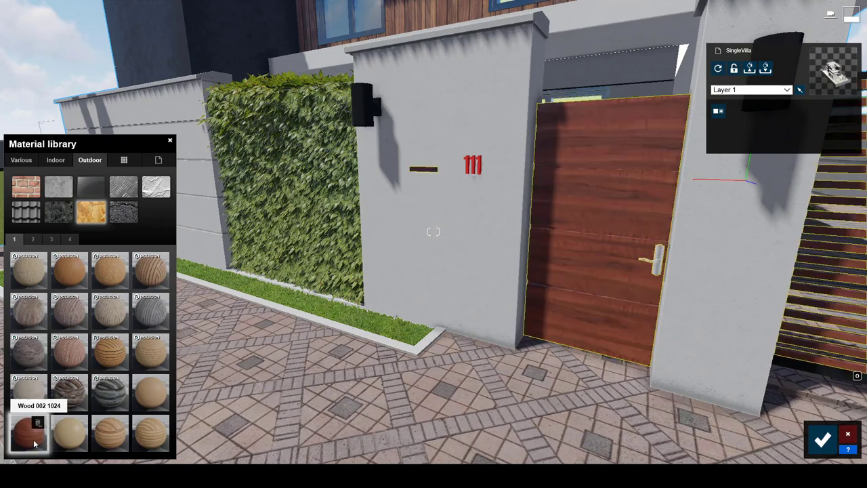
click(34, 444)
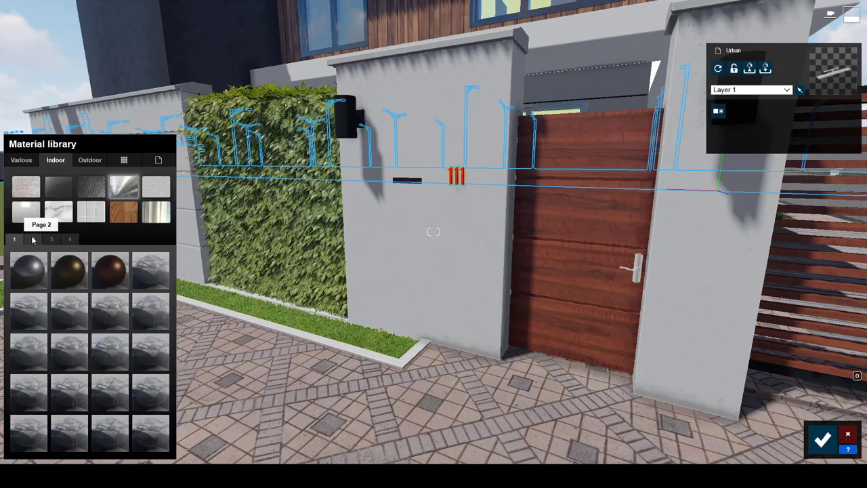
click(109, 278)
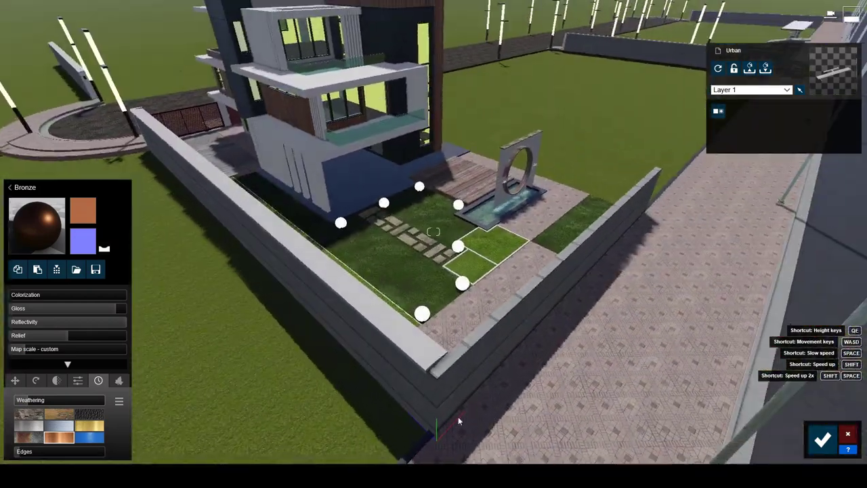
click(823, 441)
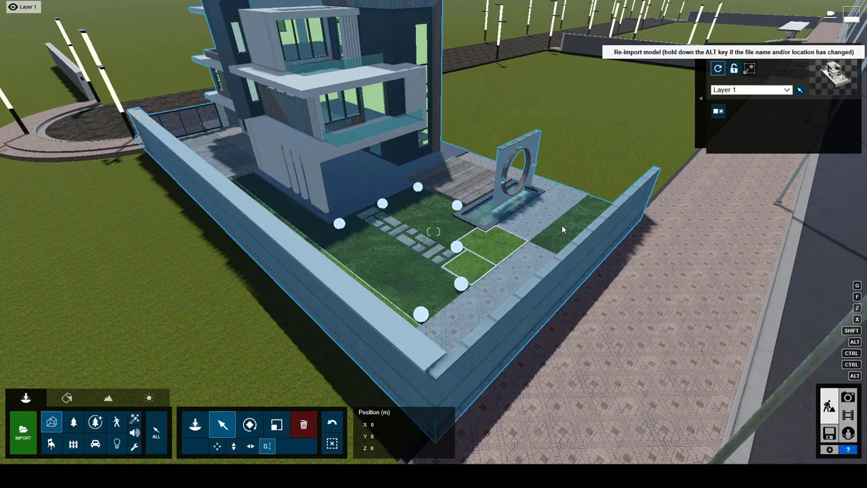
- Shorten the grass length on the villa's front lawn
right_drag(561, 231, 562, 230)
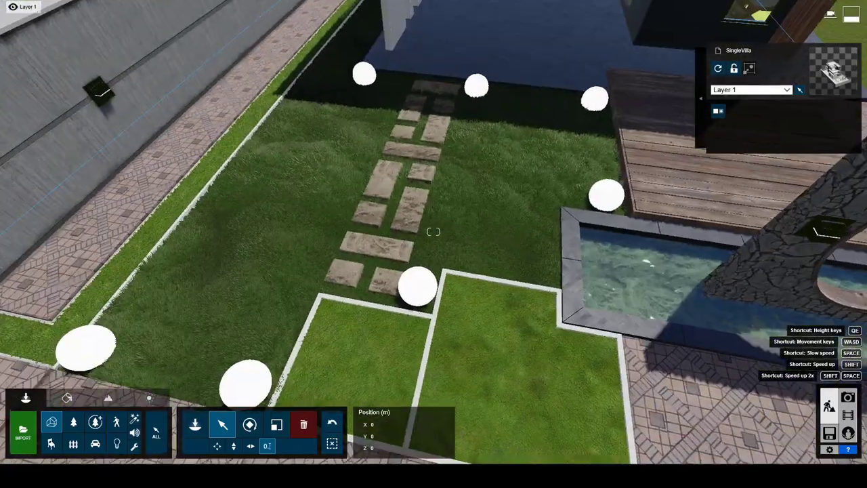
click(67, 398)
click(311, 325)
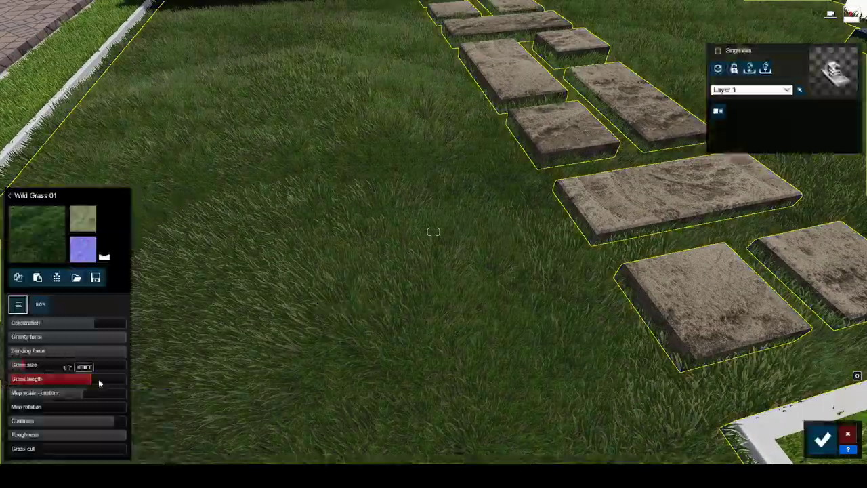
click(98, 384)
click(81, 378)
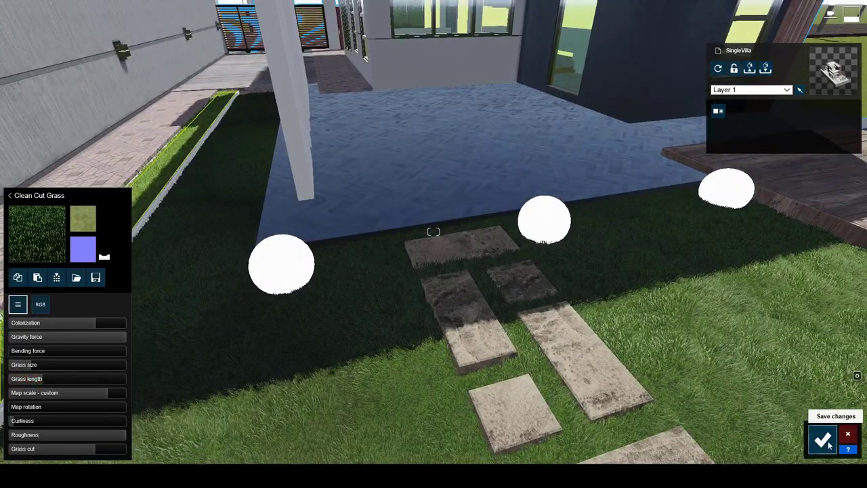
- Confirm the grass changes and lower the sun height to turn the scene to night
click(823, 441)
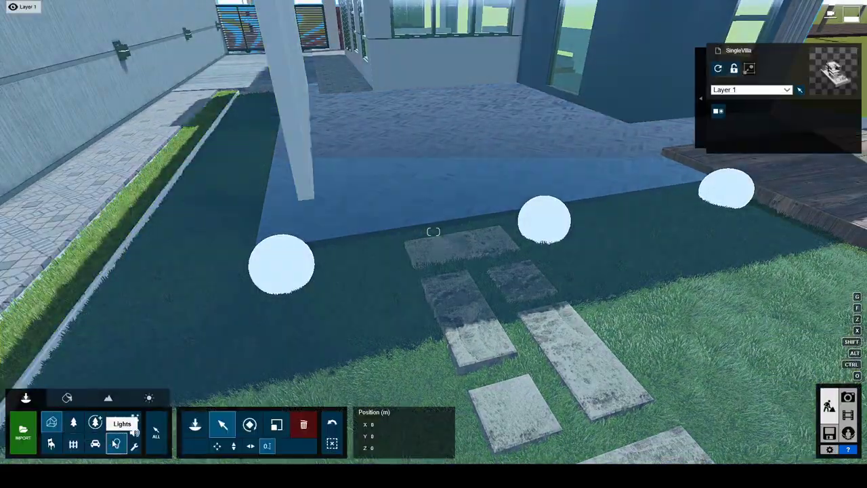
click(116, 443)
click(58, 69)
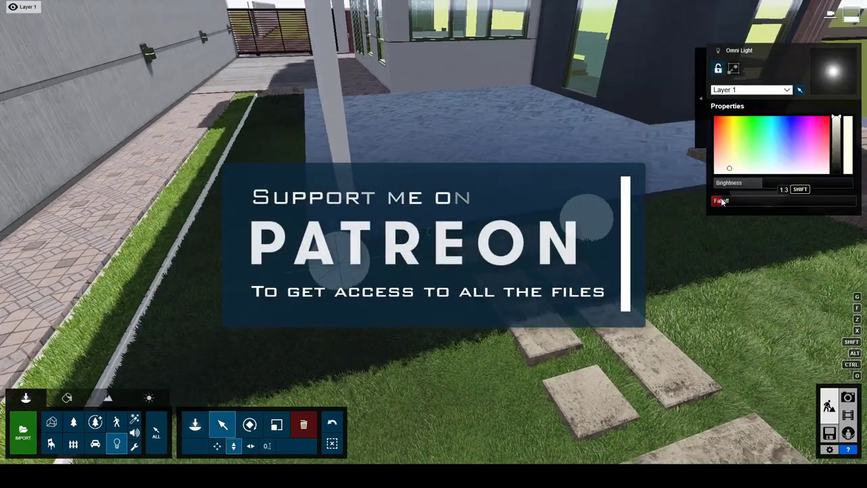
click(149, 399)
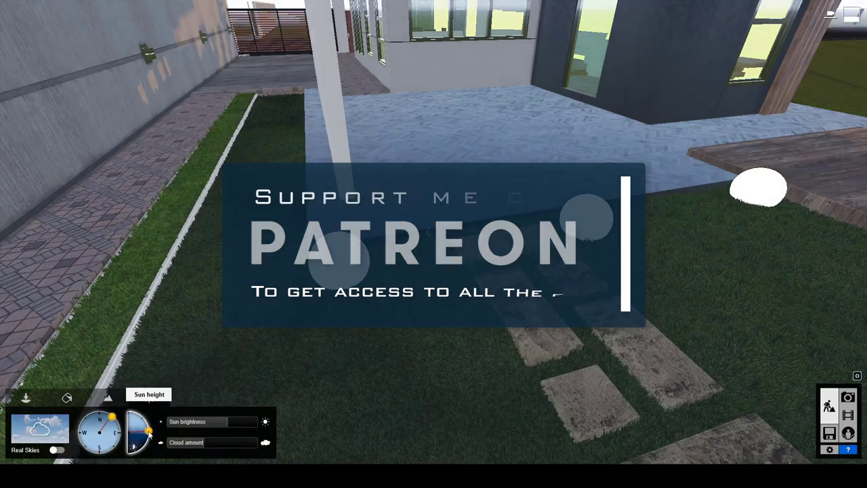
drag(139, 427, 141, 444)
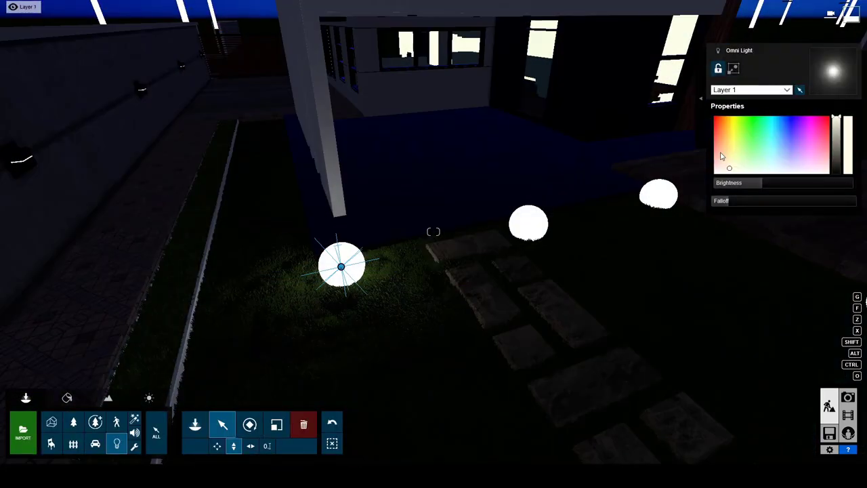
- Brighten an omni light on the path's middle globe and add another at the grass bed corner
drag(771, 188, 780, 185)
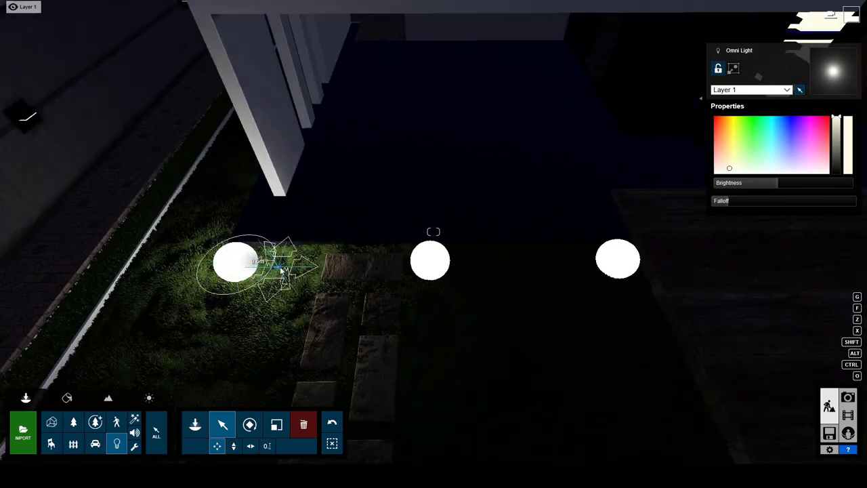
drag(284, 268, 415, 270)
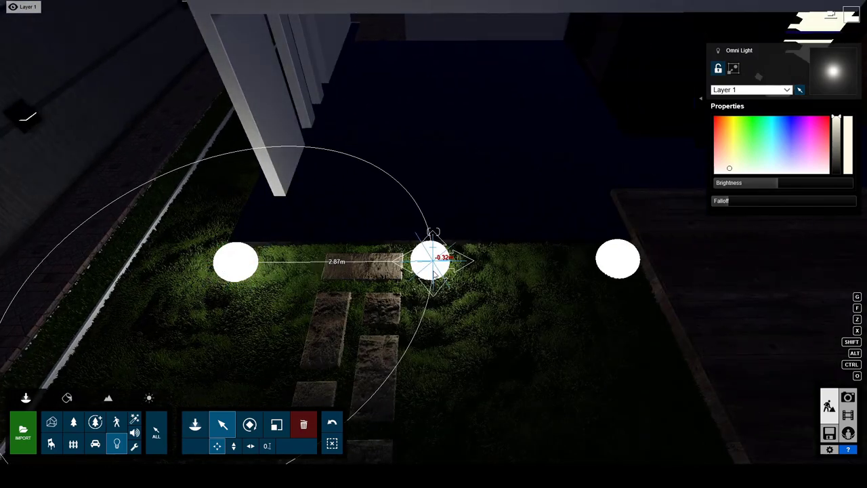
middle_drag(435, 269, 218, 265)
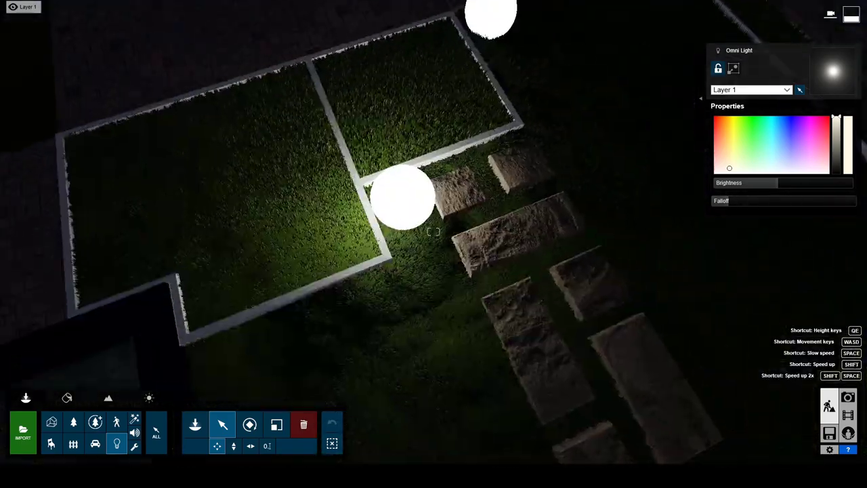
drag(426, 188, 427, 193)
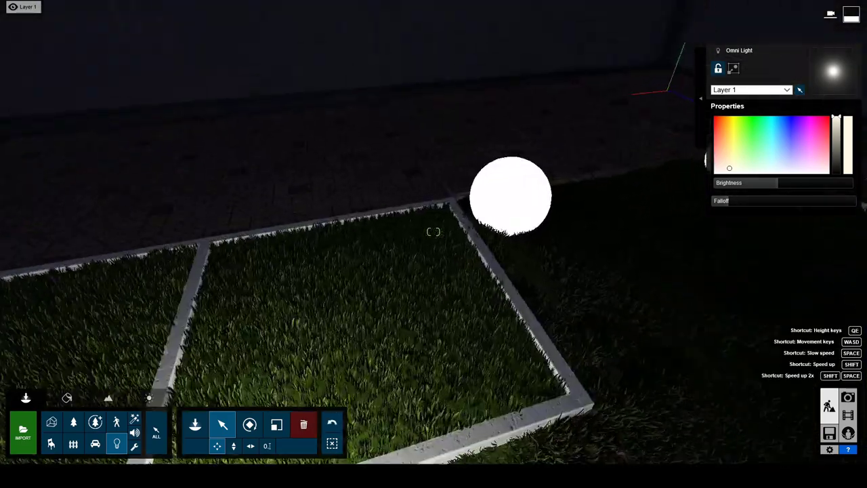
click(285, 342)
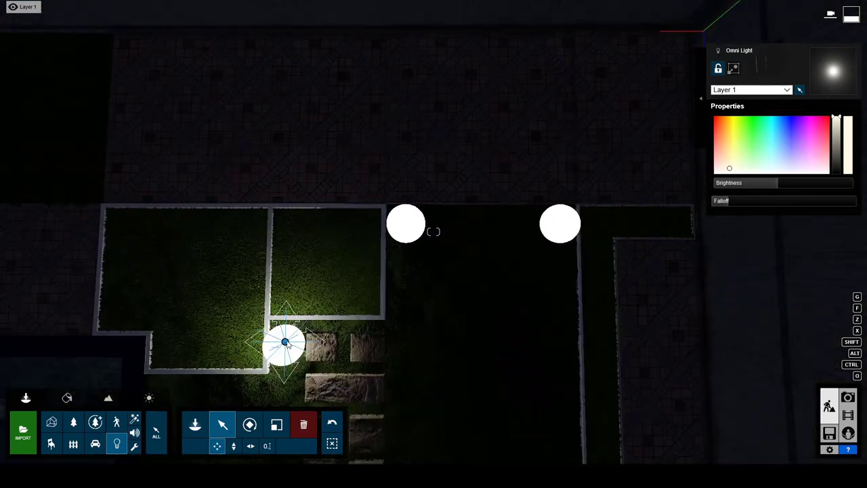
drag(418, 227, 562, 229)
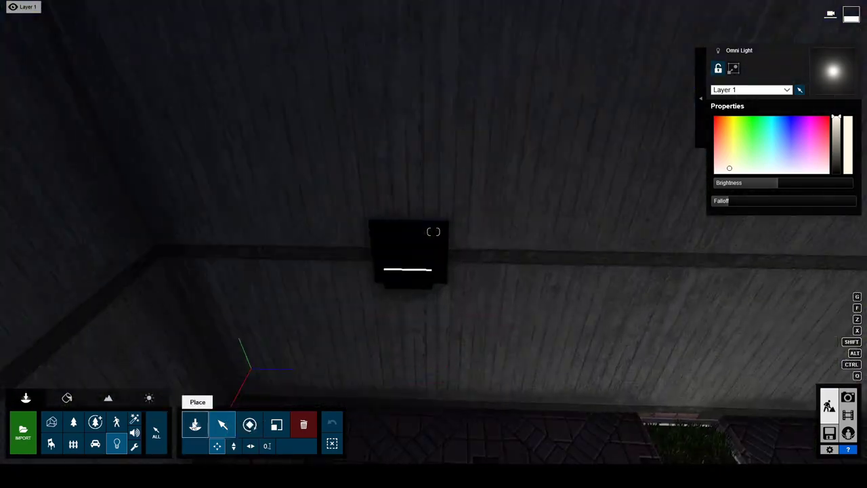
- Place a spotlight on the boundary wall and dim its brightness to about 19
click(196, 424)
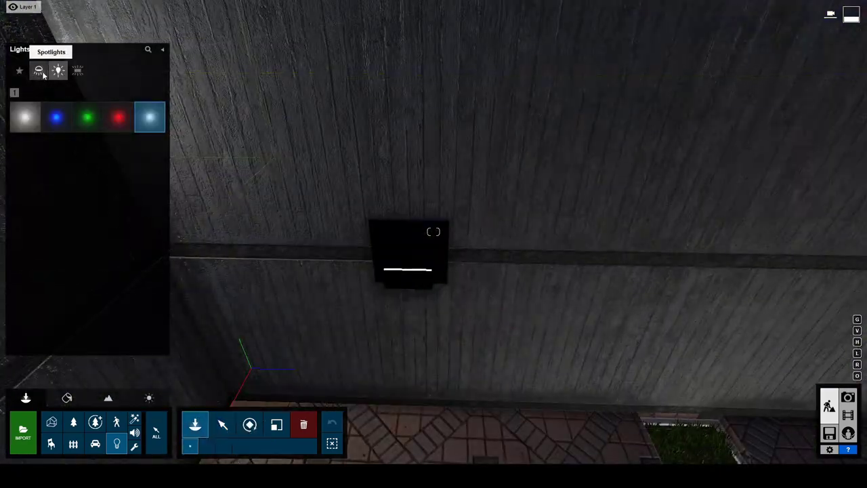
click(39, 70)
click(59, 180)
click(400, 352)
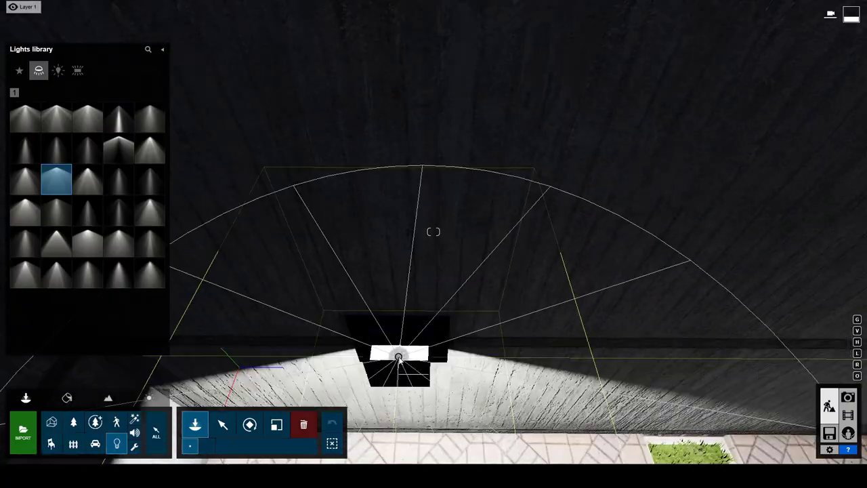
click(249, 424)
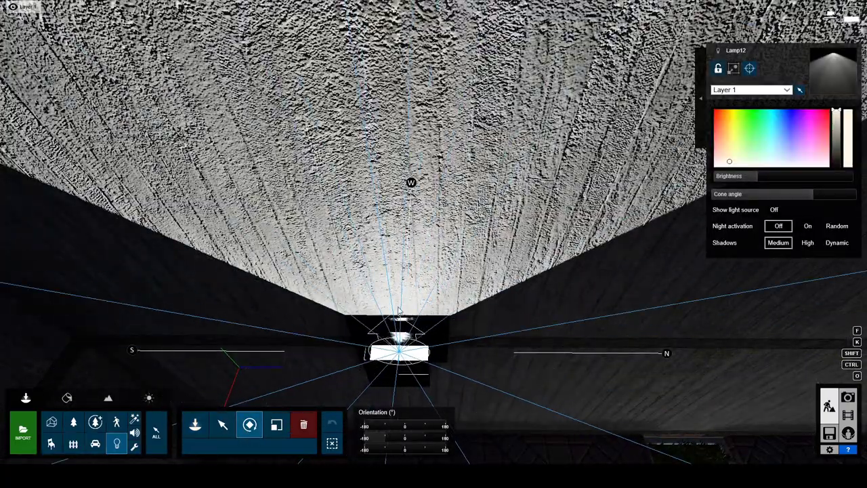
mouse_move(400, 281)
right_down()
mouse_move(434, 232)
mouse_move(401, 400)
mouse_move(450, 196)
mouse_move(434, 271)
right_up()
click(196, 424)
click(449, 195)
click(223, 424)
drag(756, 177, 740, 178)
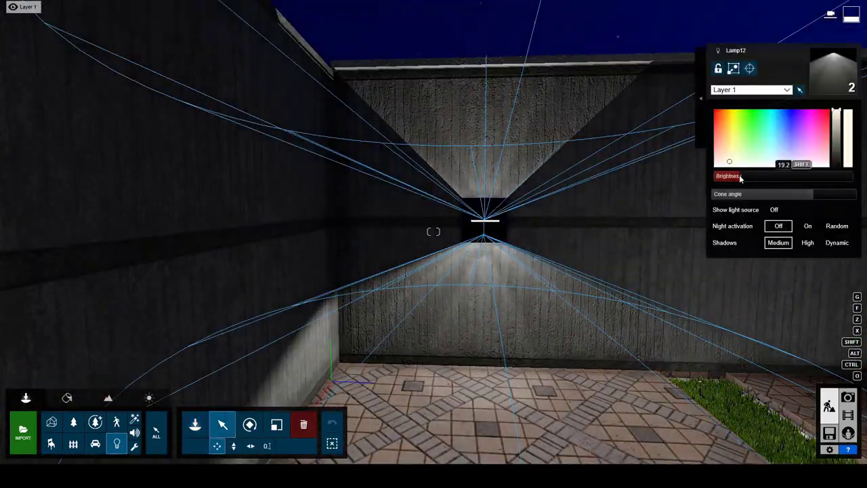
- Copy the wall spotlight along the wall, spacing the copies about 5.5 m apart
key(d)
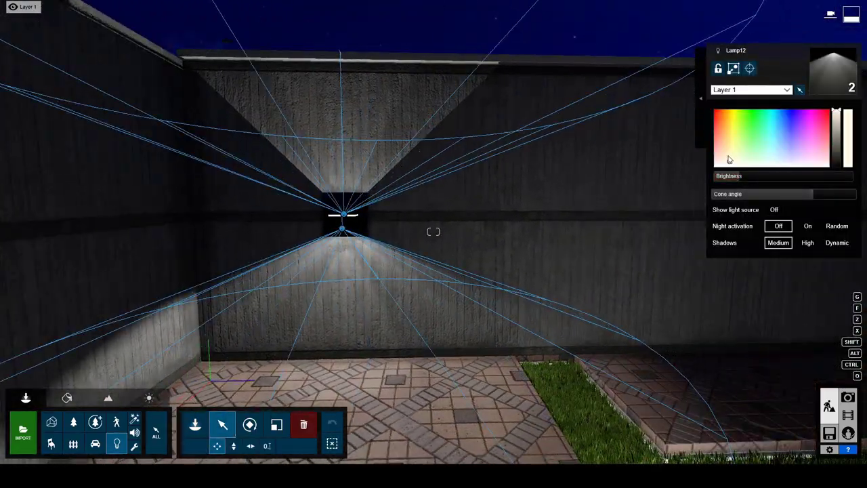
mouse_move(729, 157)
right_down()
mouse_move(433, 231)
mouse_move(107, 260)
right_up()
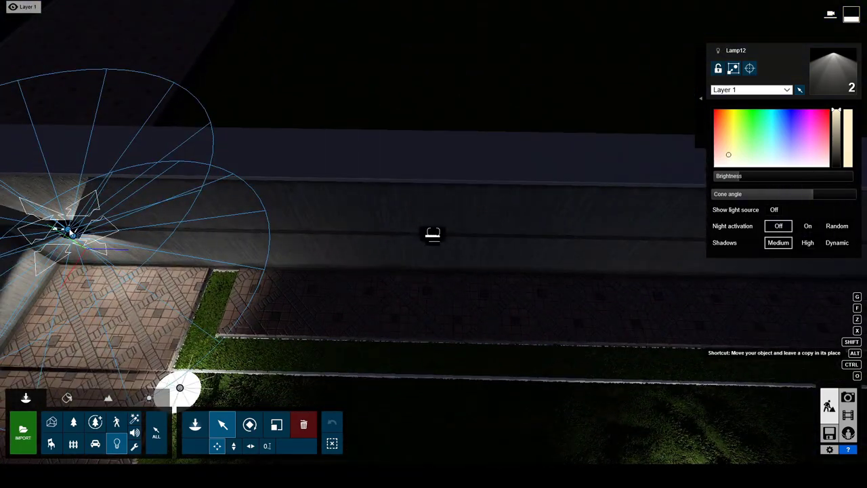
alt+drag(70, 232, 425, 251)
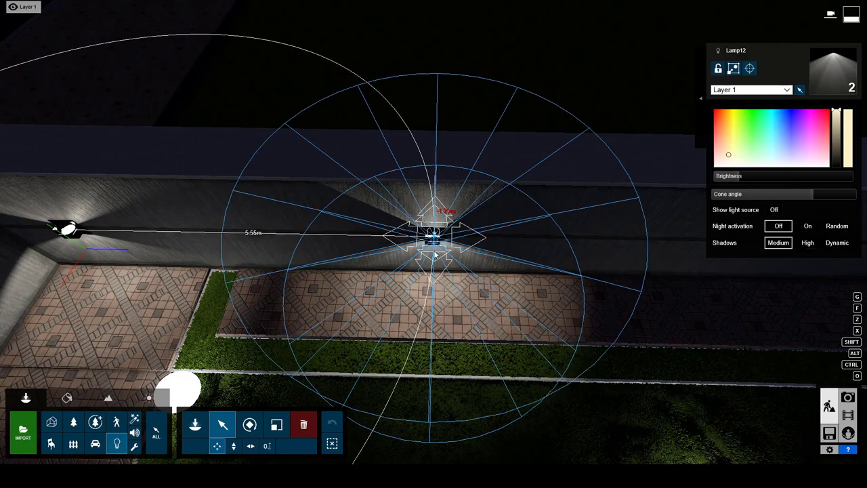
key(d)
key(a)
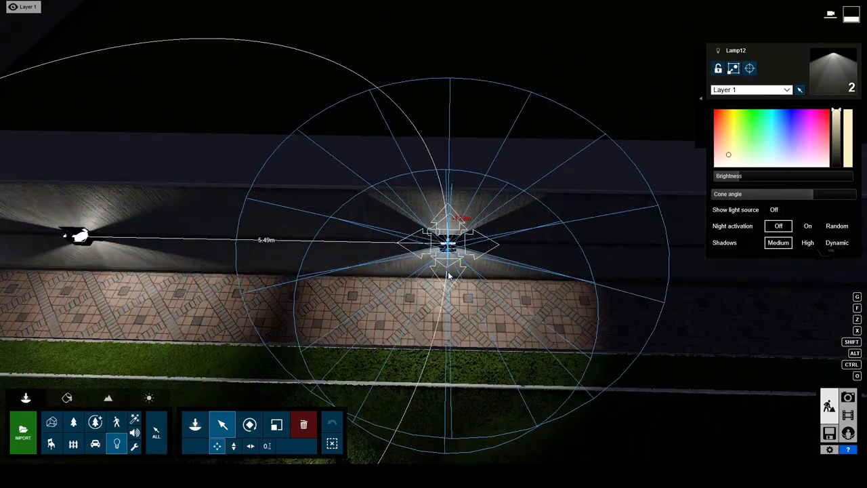
key(d)
key(a)
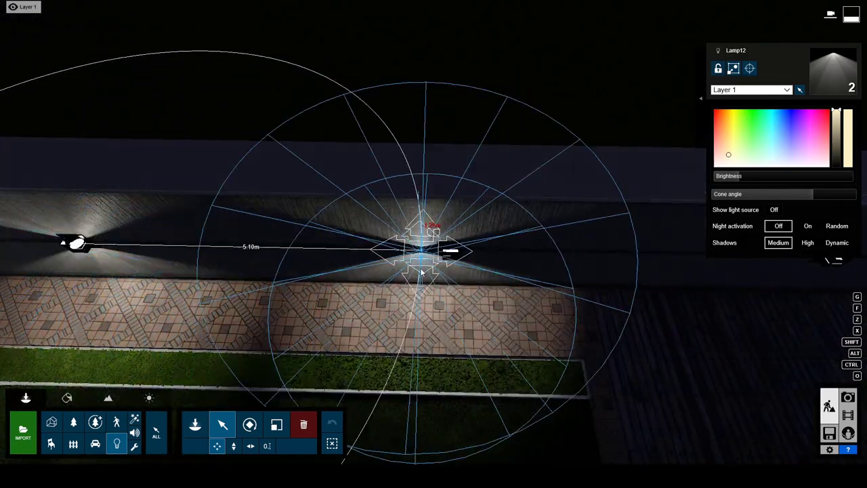
key(d)
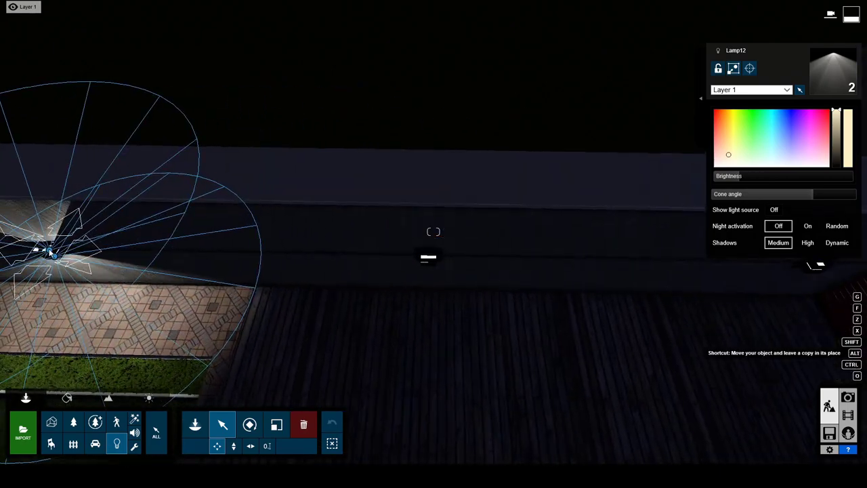
key(a)
drag(432, 280, 119, 268)
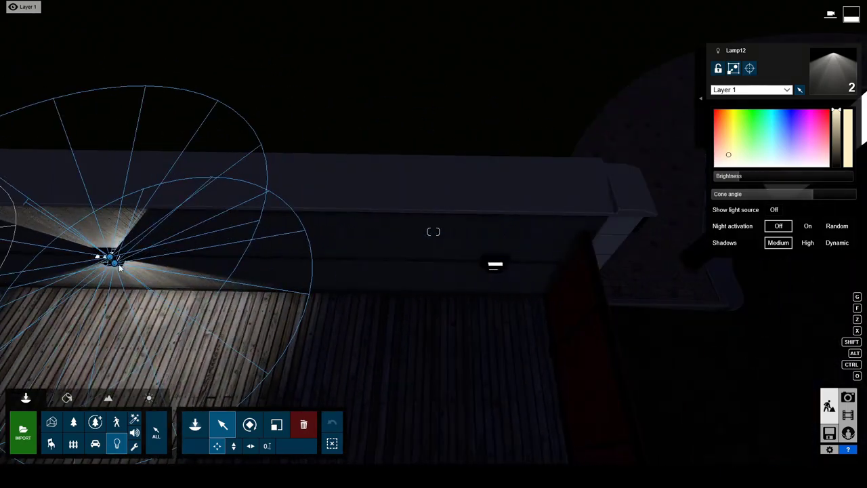
drag(296, 272, 495, 284)
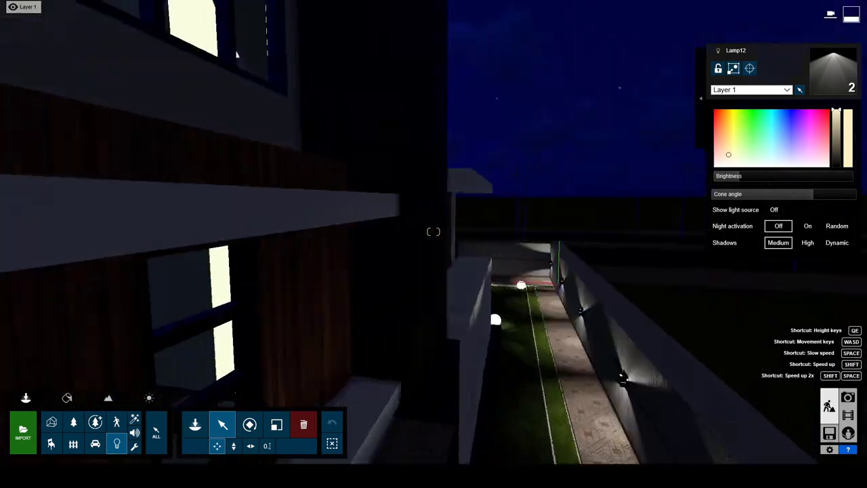
- Fly around the villa to inspect the ceiling spotlights under the eaves and facade
mouse_move(498, 284)
right_down()
mouse_move(434, 232)
mouse_move(217, 440)
right_up()
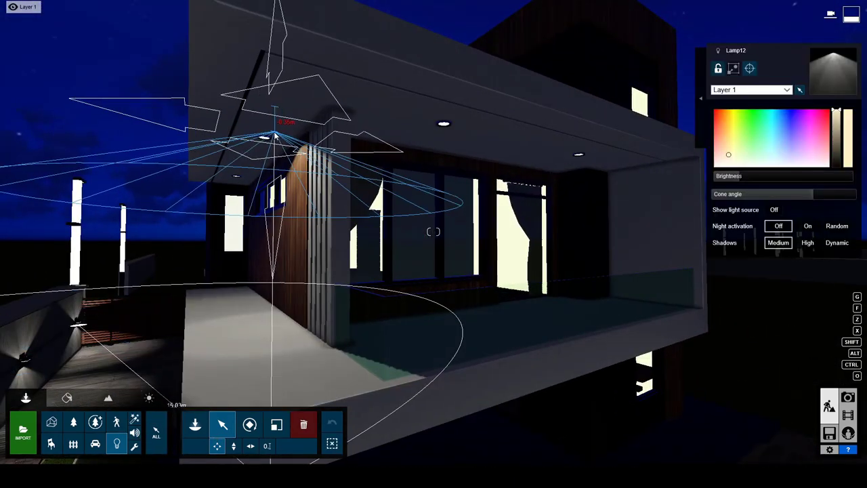
key(f)
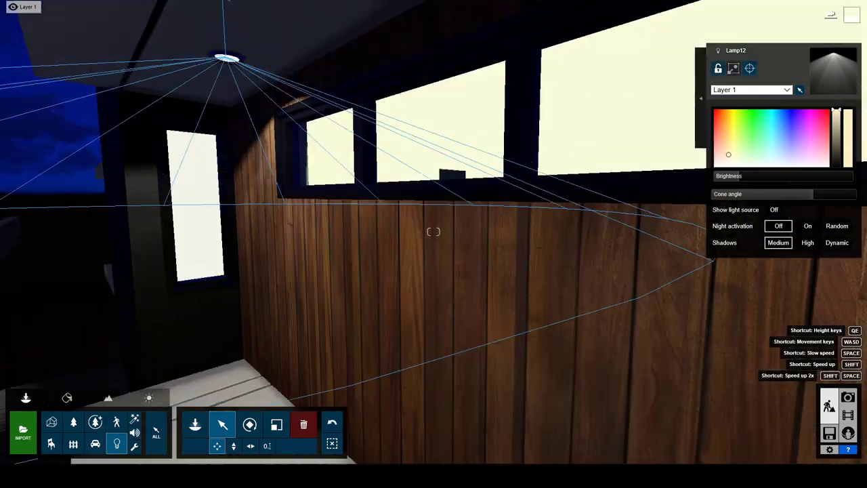
right_drag(366, 231, 853, 353)
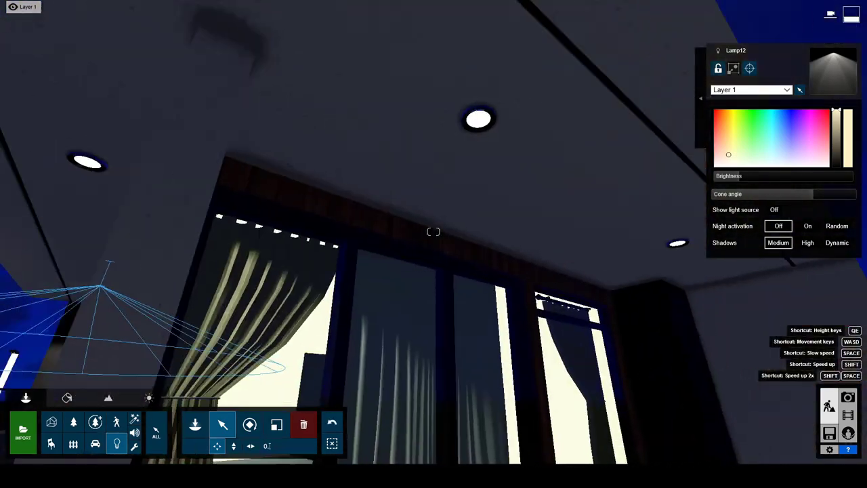
mouse_move(534, 157)
right_down()
mouse_move(475, 203)
mouse_move(505, 187)
right_up()
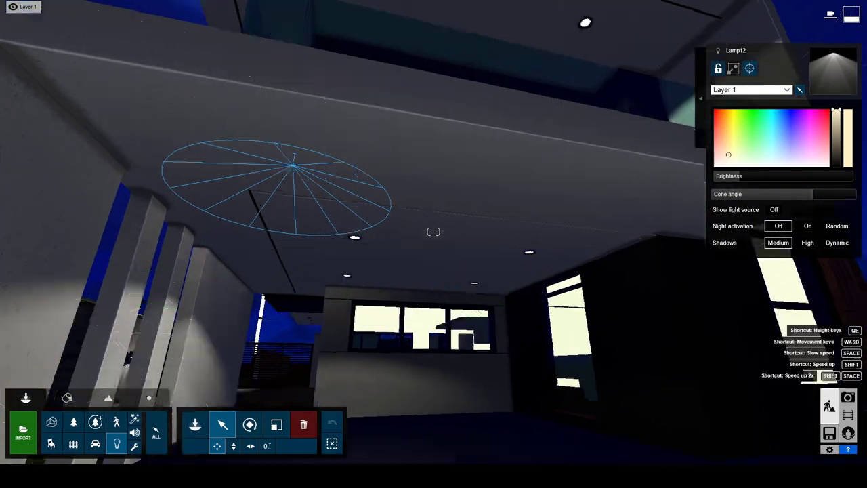
right_drag(358, 261, 325, 258)
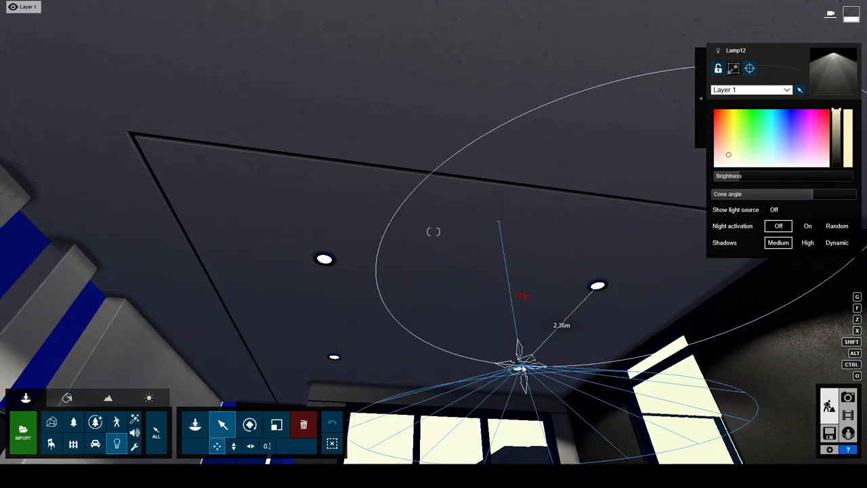
right_drag(438, 302, 434, 285)
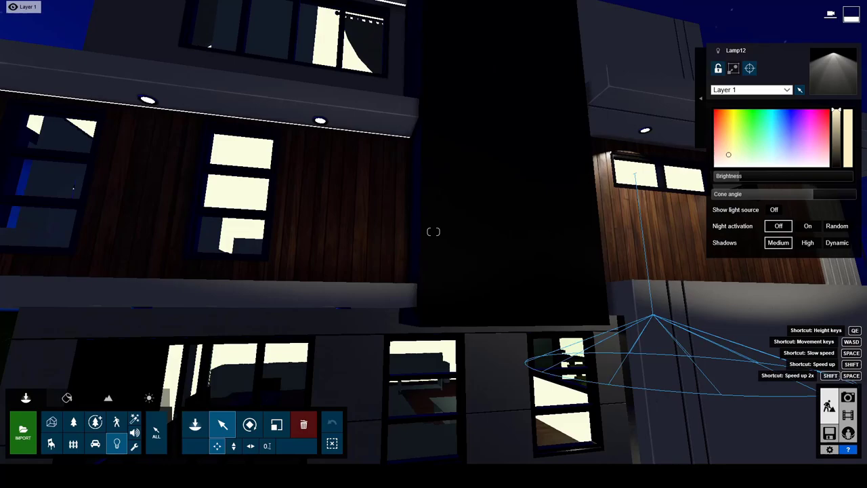
right_drag(434, 231, 433, 231)
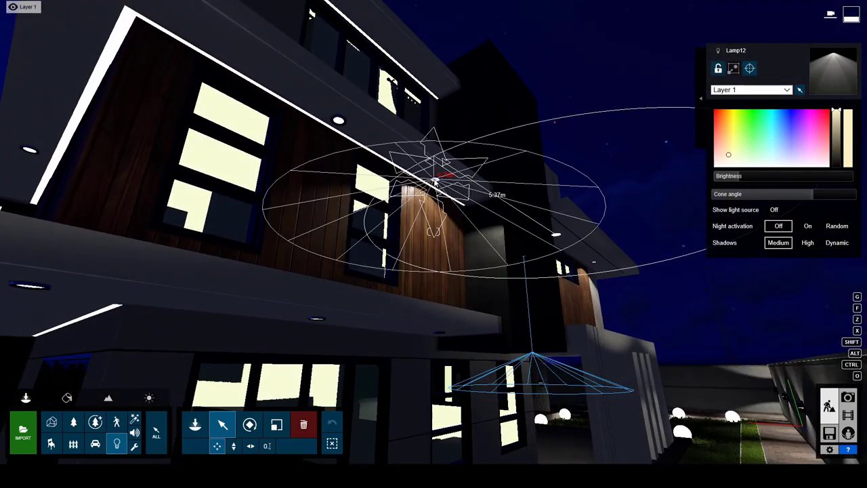
right_drag(436, 184, 483, 214)
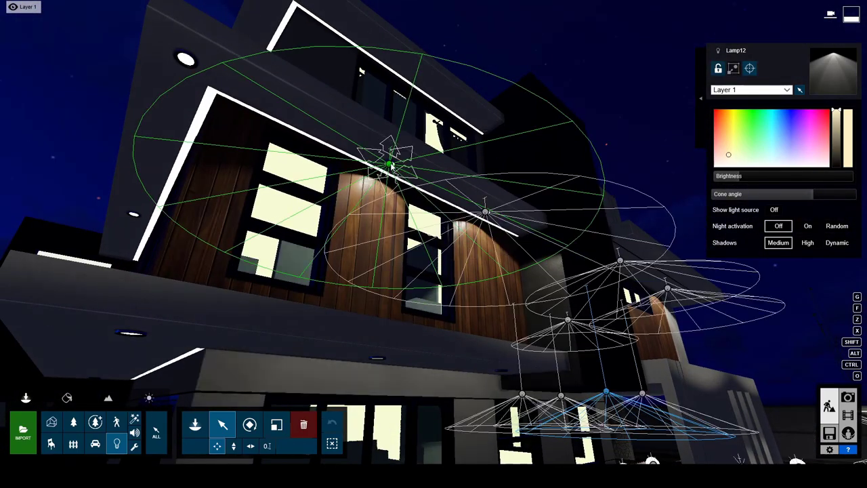
right_drag(434, 232, 434, 232)
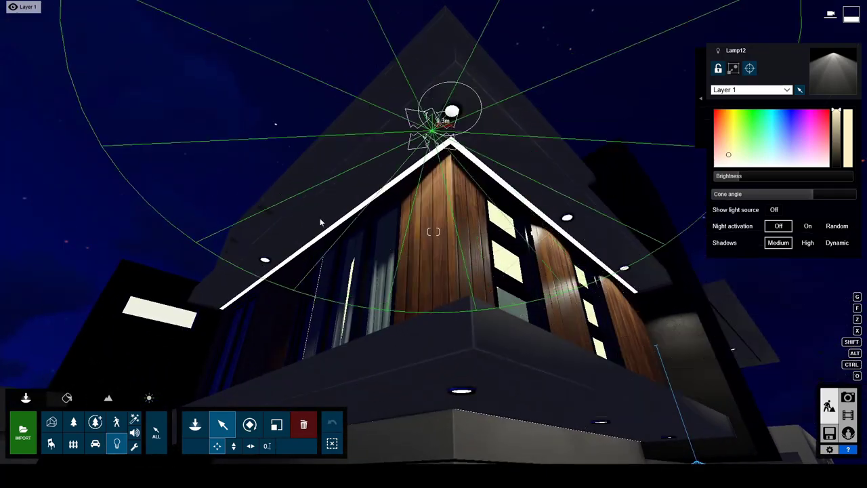
mouse_move(327, 226)
right_down()
mouse_move(434, 232)
mouse_move(405, 279)
right_up()
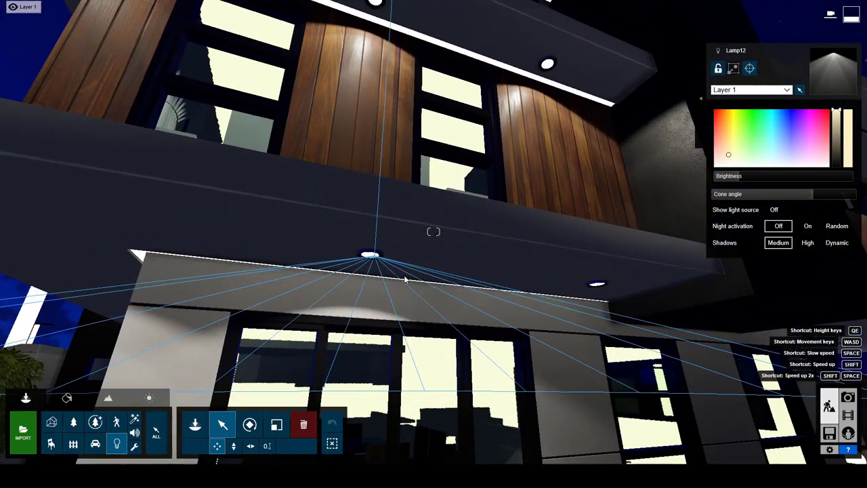
right_drag(600, 288, 535, 203)
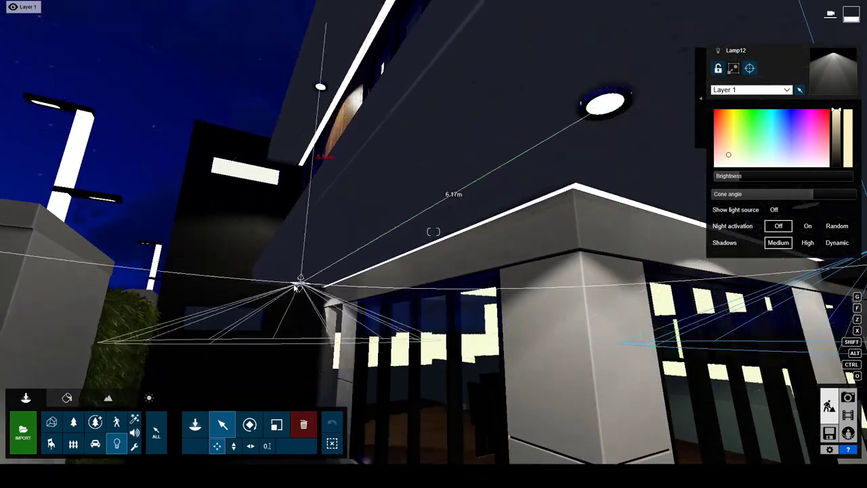
right_drag(296, 288, 339, 178)
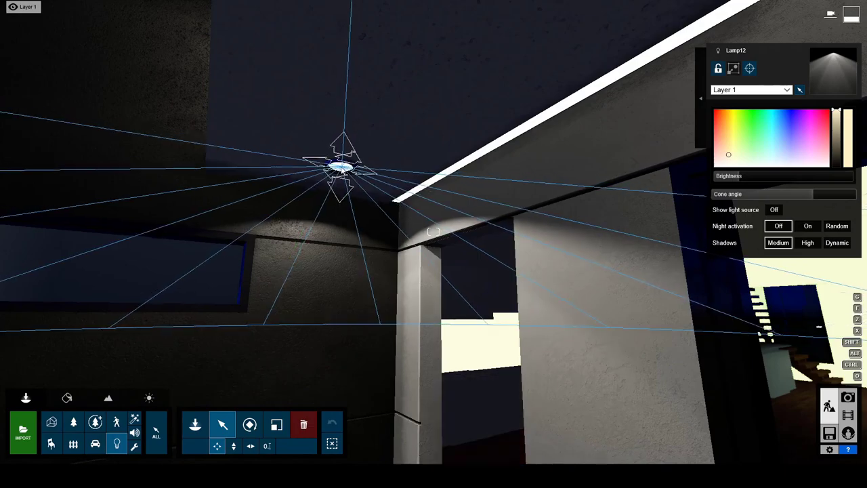
- Bring up the Lights library to place a Line Light, framing the ceiling light strip
scroll(342, 170, down, 5)
scroll(346, 194, down, 3)
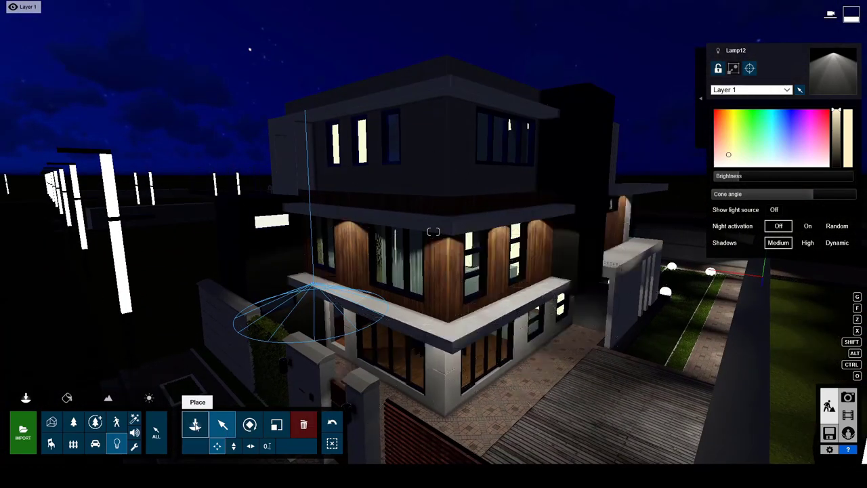
click(195, 424)
right_drag(353, 224, 449, 157)
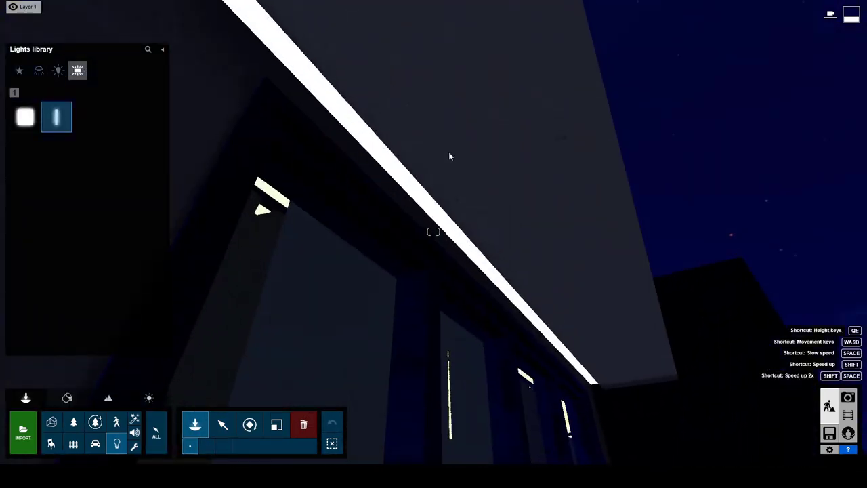
- Place a line light under the front eave, rotated to 86° and widened to 4.1 m
click(441, 218)
click(249, 425)
drag(405, 426, 426, 429)
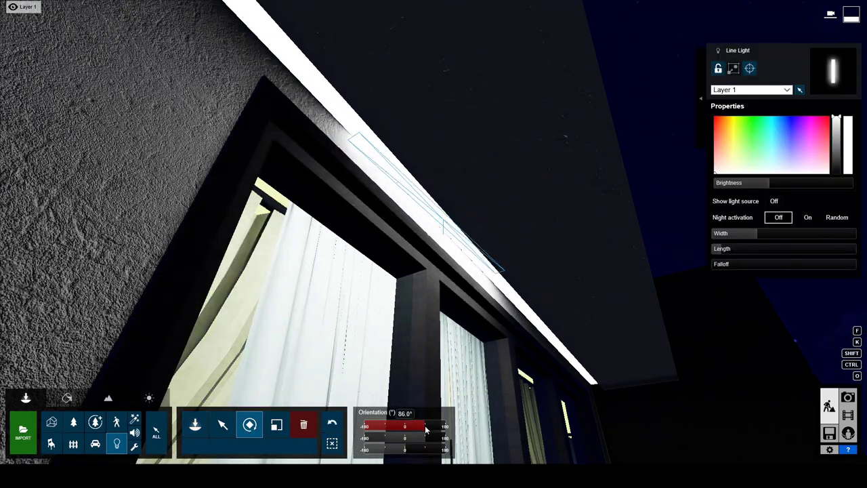
scroll(425, 429, down, 5)
drag(755, 233, 804, 234)
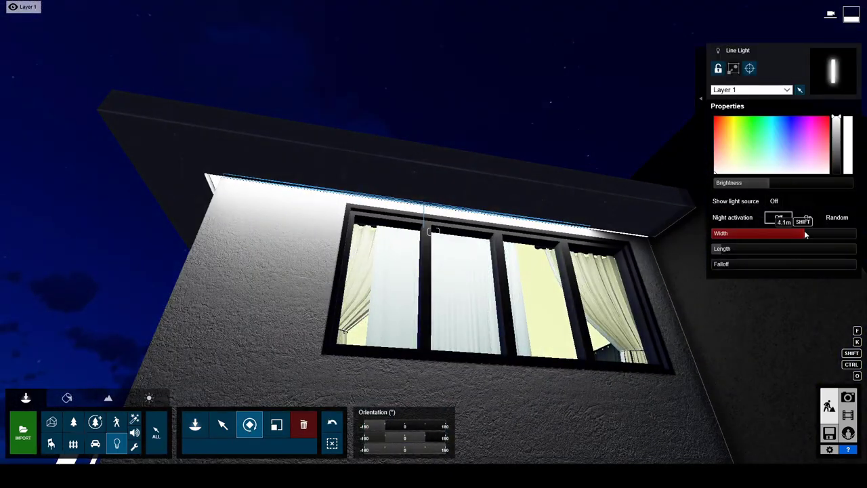
click(428, 207)
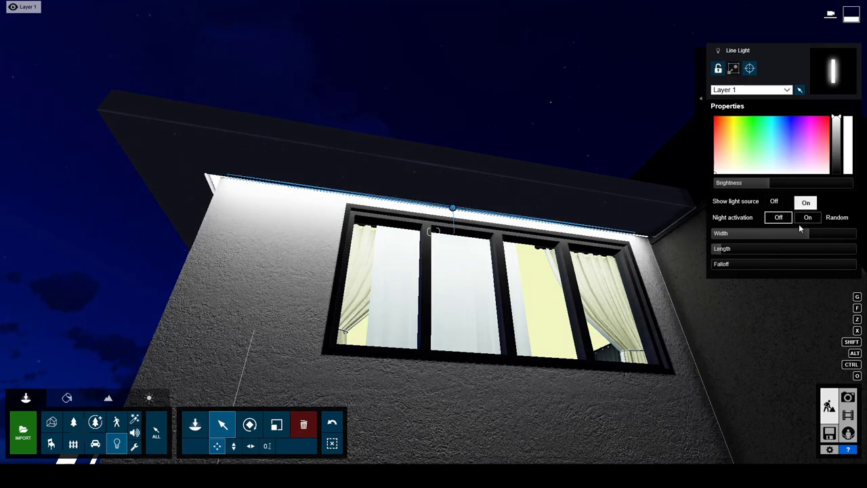
- Add a second line light along the side eave, widened to 6.2 m
right_drag(813, 236, 475, 305)
click(194, 425)
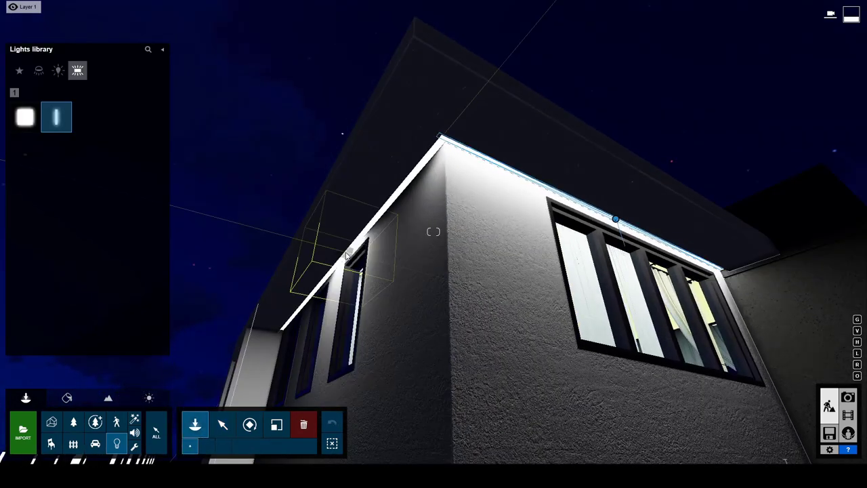
click(223, 425)
right_drag(474, 271, 422, 200)
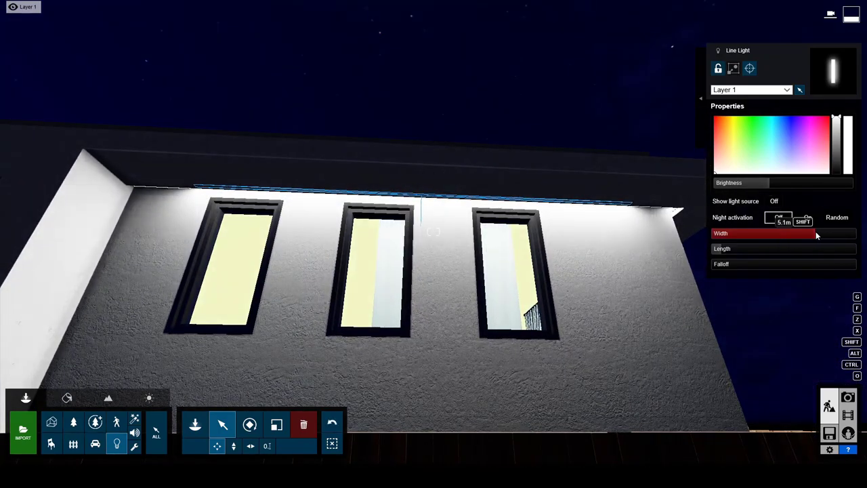
drag(761, 236, 826, 229)
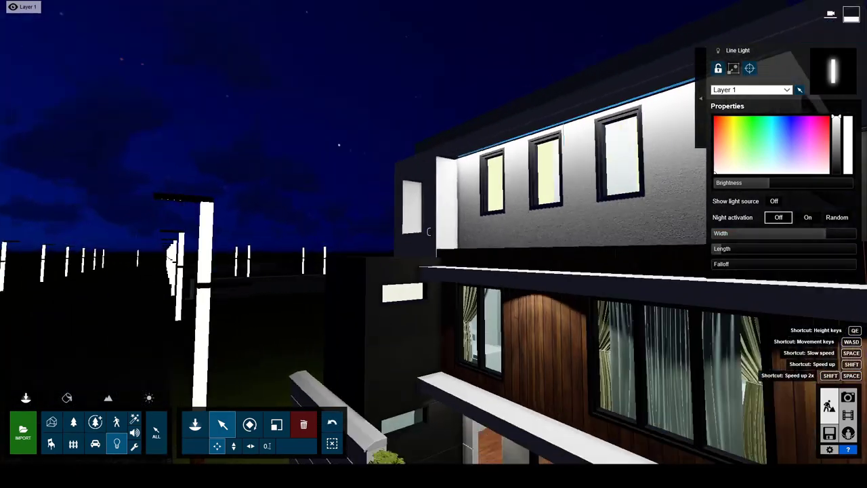
right_drag(475, 238, 479, 236)
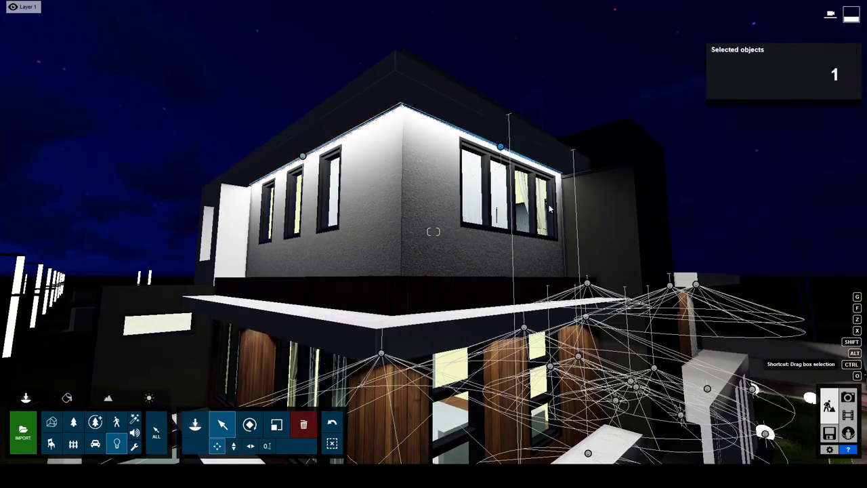
- Give both line lights lower falloff, a cream colour and brightness 42.9
click(303, 157)
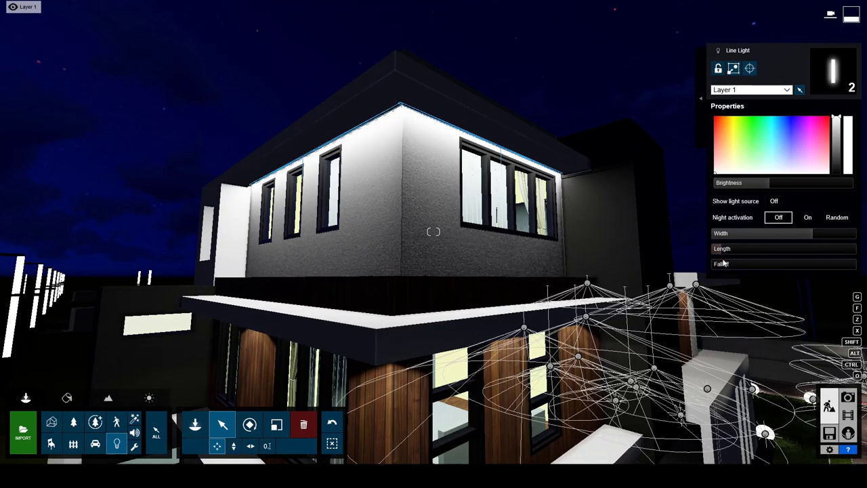
drag(724, 263, 741, 269)
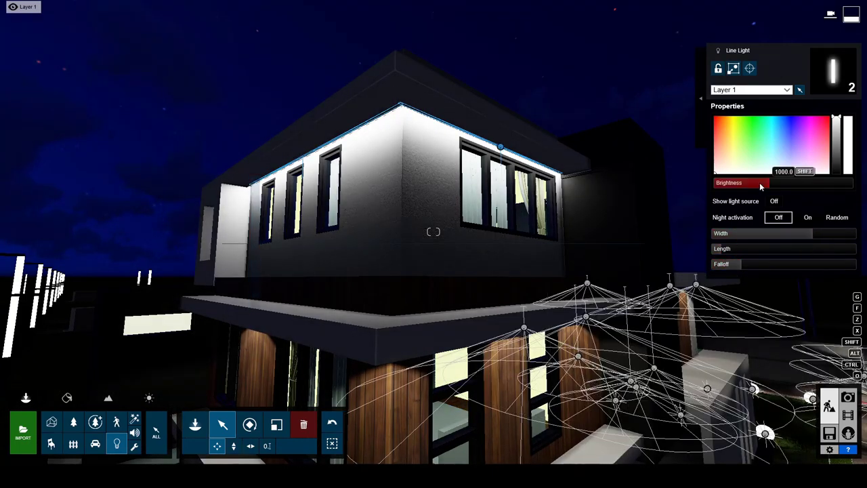
click(730, 164)
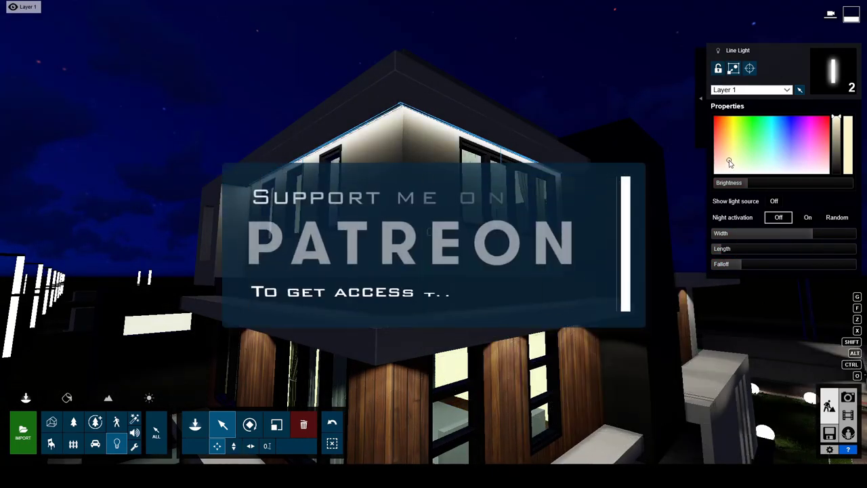
drag(736, 183, 744, 184)
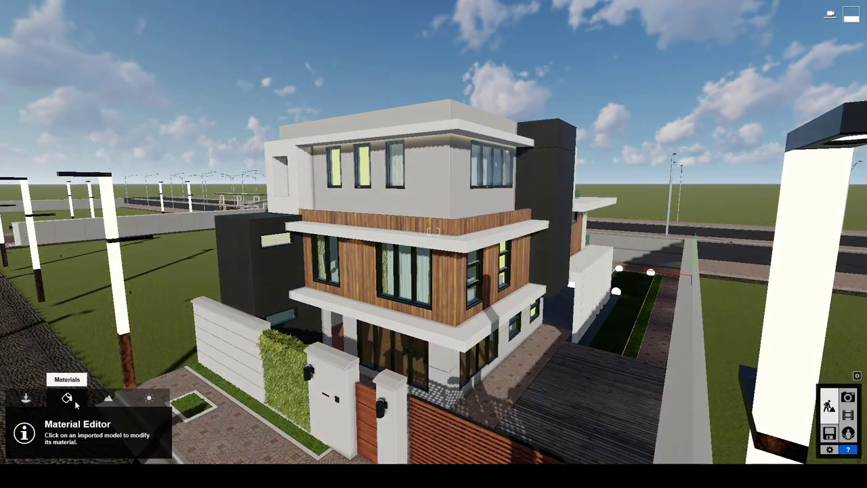
- Apply Concrete 014 1024 to the upper walls with map scale about 4.7, and confirm
click(67, 400)
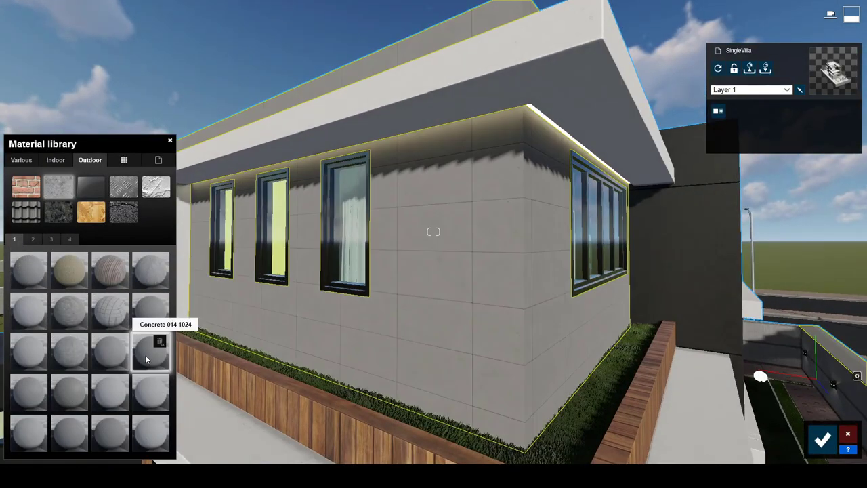
click(147, 356)
click(61, 351)
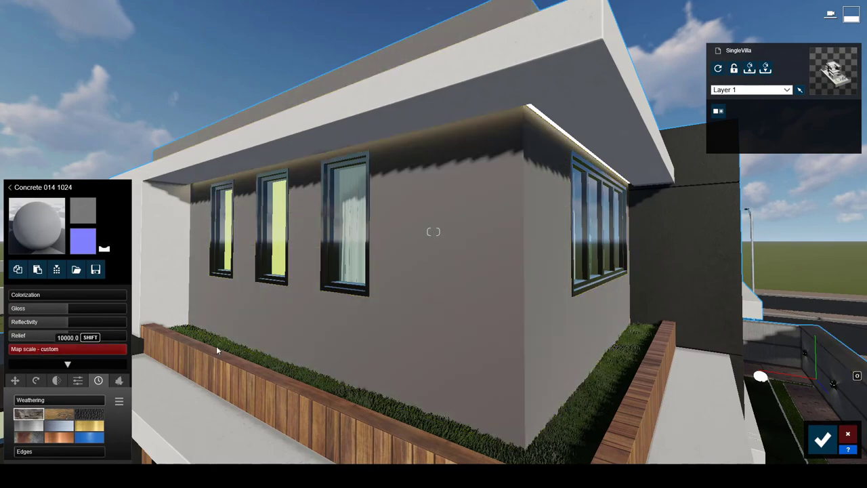
drag(42, 354, 1, 354)
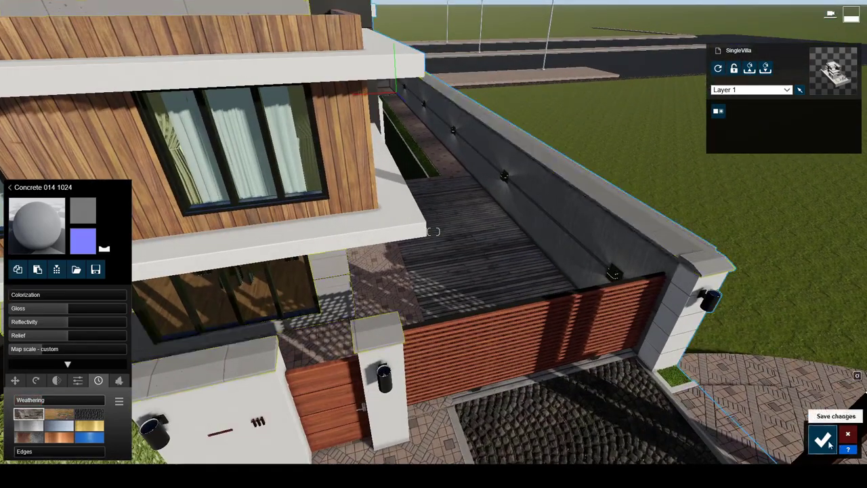
click(823, 440)
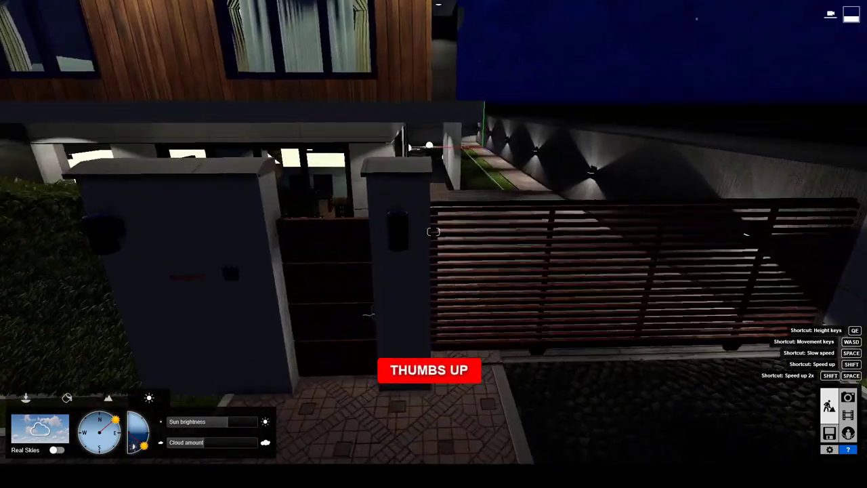
- Select the gate pillar lamp and lower it by 0.25 m
click(28, 400)
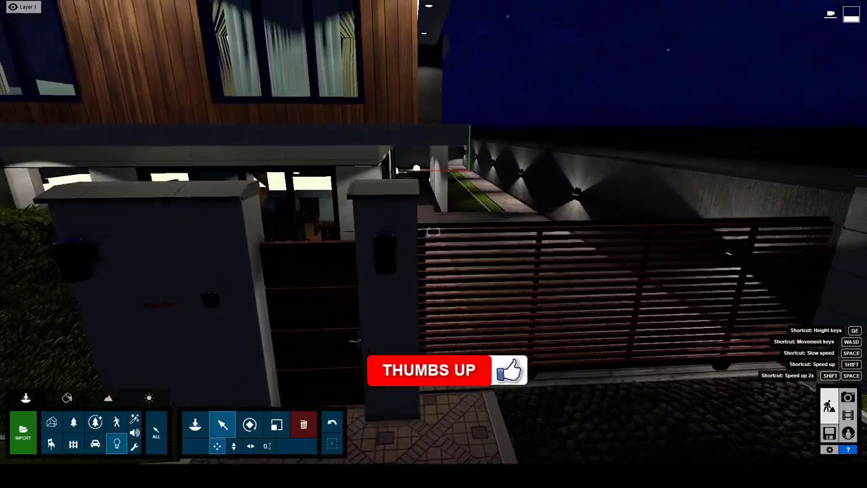
key(w)
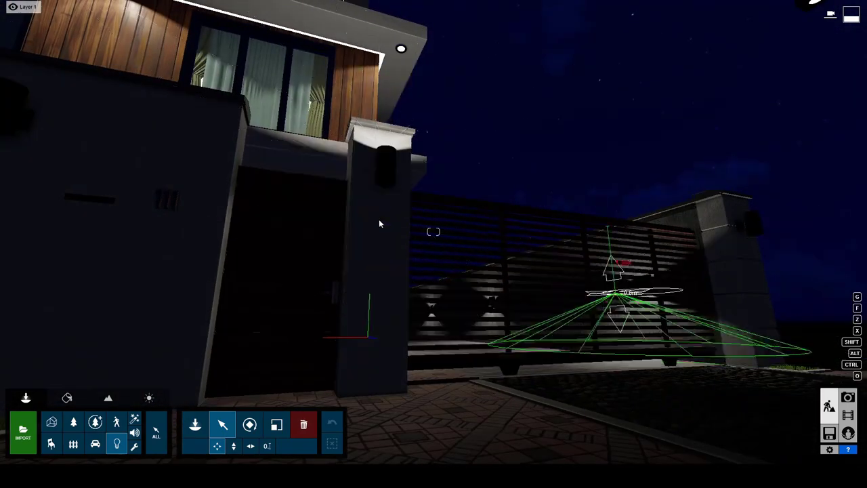
key(e)
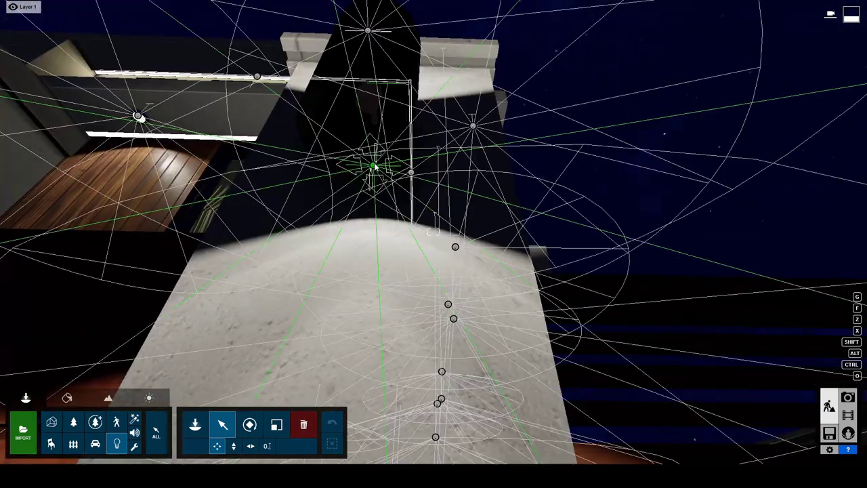
click(374, 167)
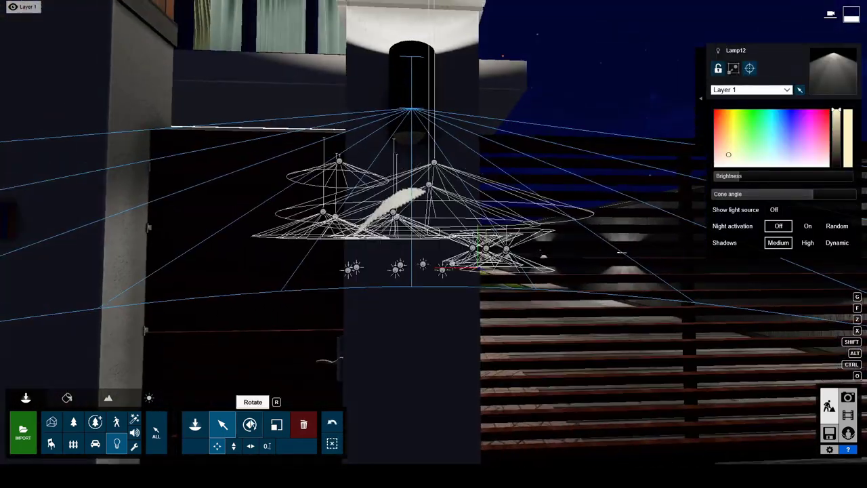
drag(410, 115, 425, 116)
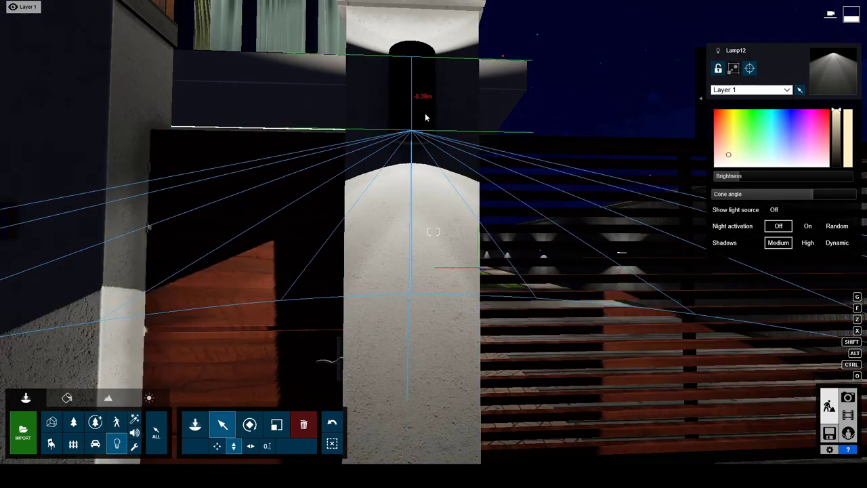
scroll(426, 117, down, 5)
scroll(428, 157, down, 5)
- Move the second lamp onto the right gate pillar, then pull back to an aerial view
ctrl+click(425, 230)
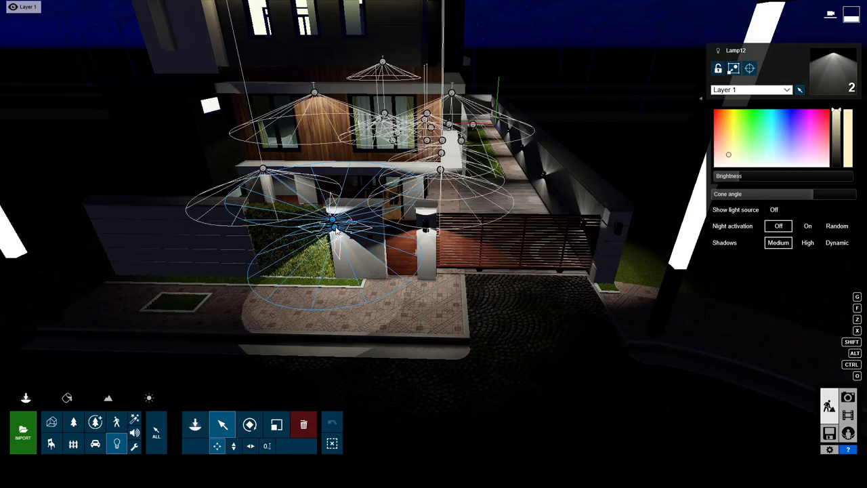
drag(337, 233, 623, 241)
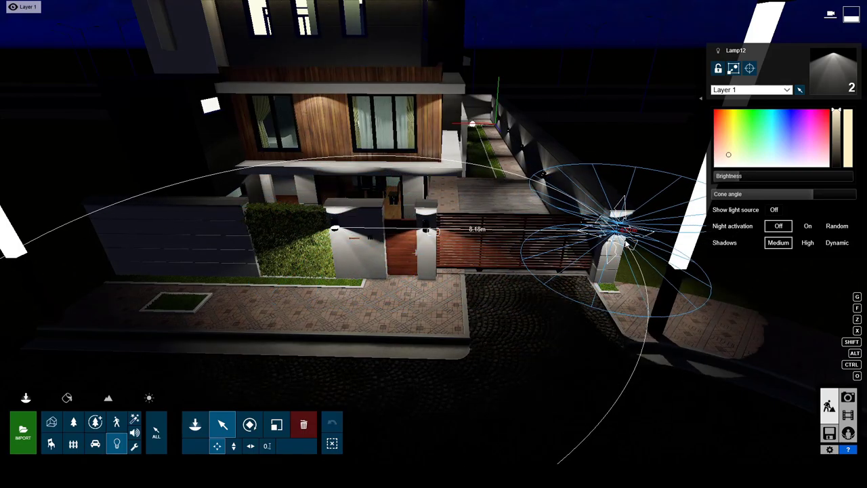
right_drag(552, 255, 644, 258)
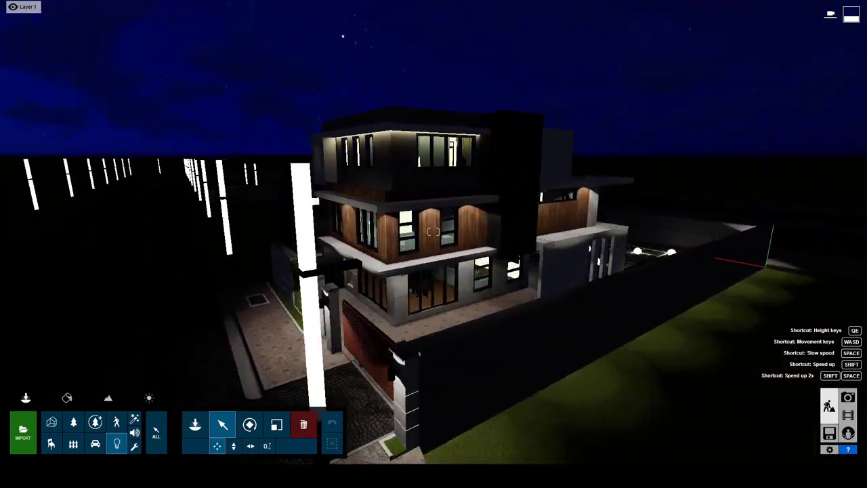
right_drag(521, 285, 520, 327)
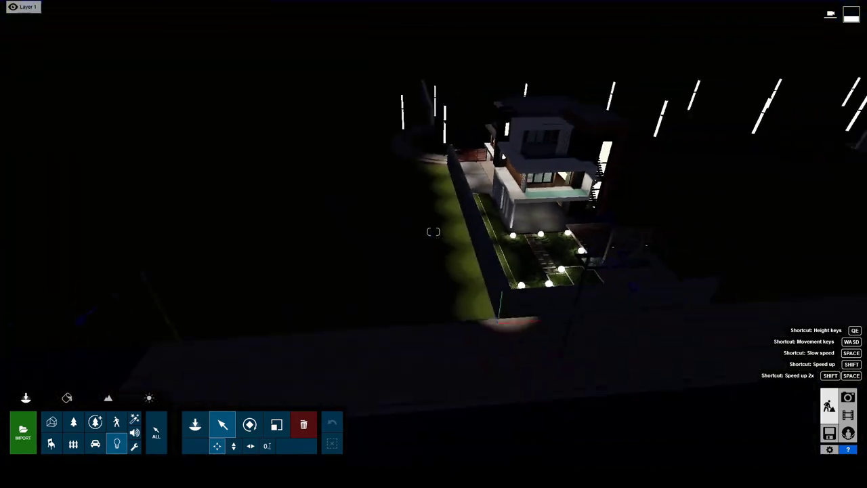
- Switch the scene from night back to daylight
click(149, 398)
click(136, 434)
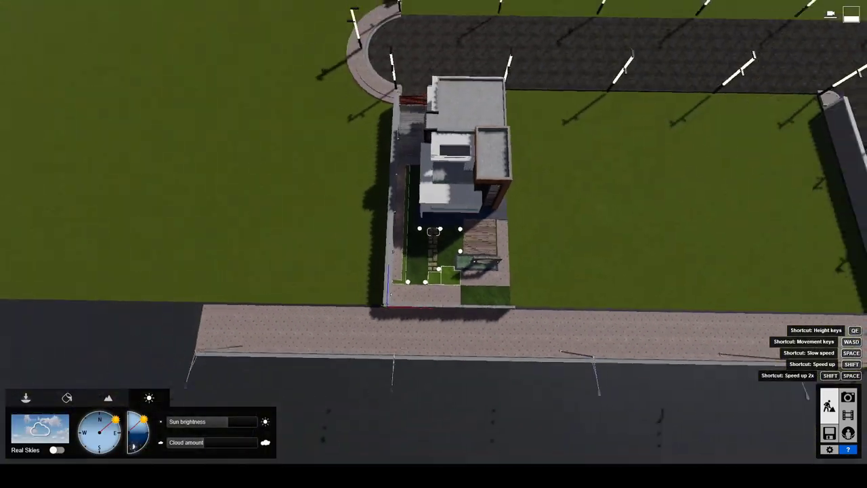
click(26, 398)
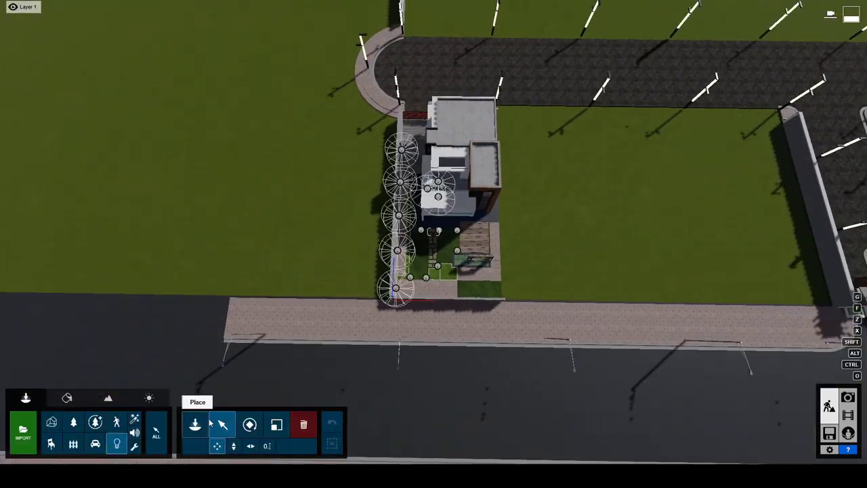
- Select the lamps around the house and rename their layer to 'Lights'
ctrl+drag(341, 65, 562, 347)
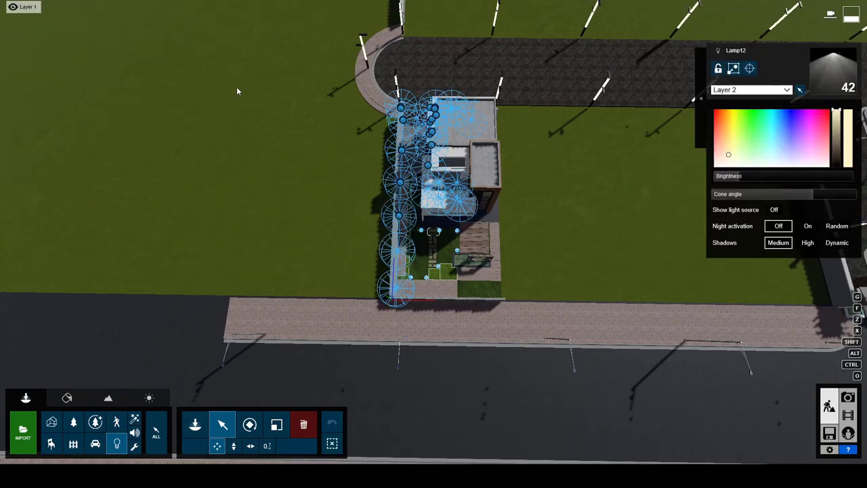
double_click(59, 7)
text(Lights)
key(Return)
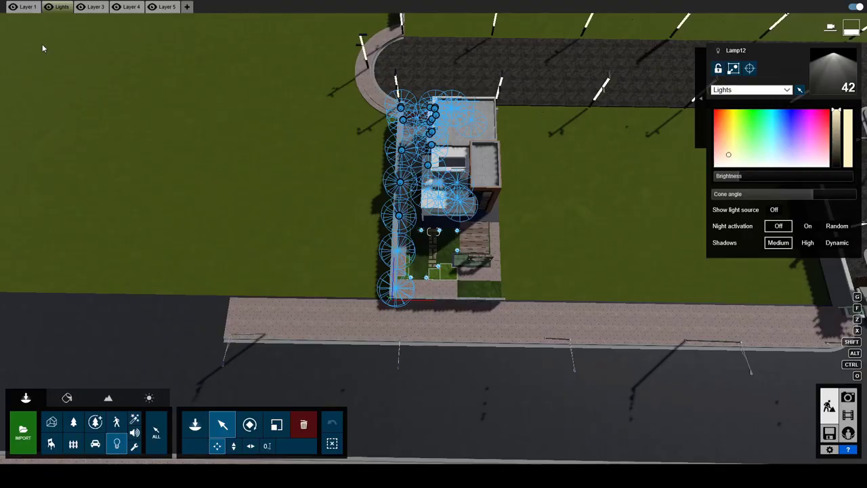
click(326, 213)
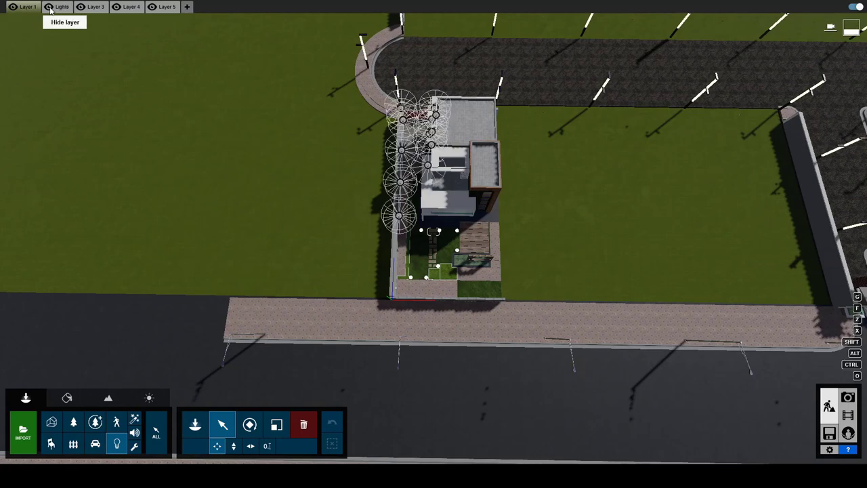
drag(357, 218, 491, 290)
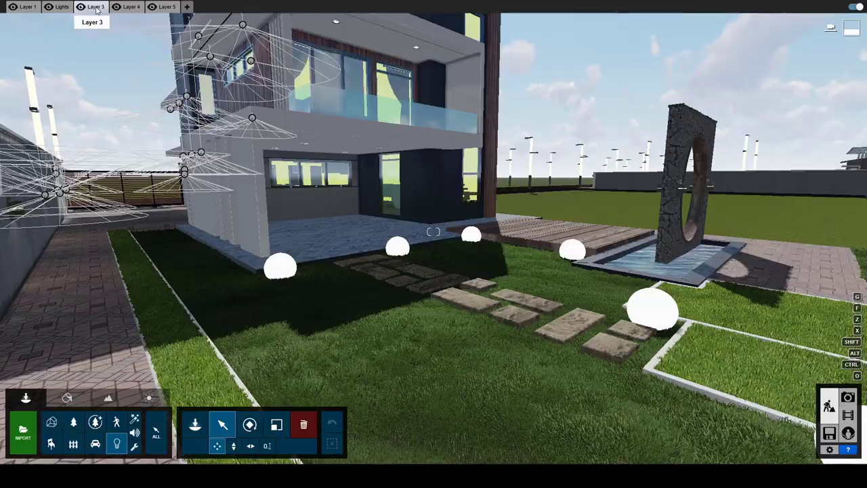
- Rename Layer 3 to 'Trees'
click(93, 7)
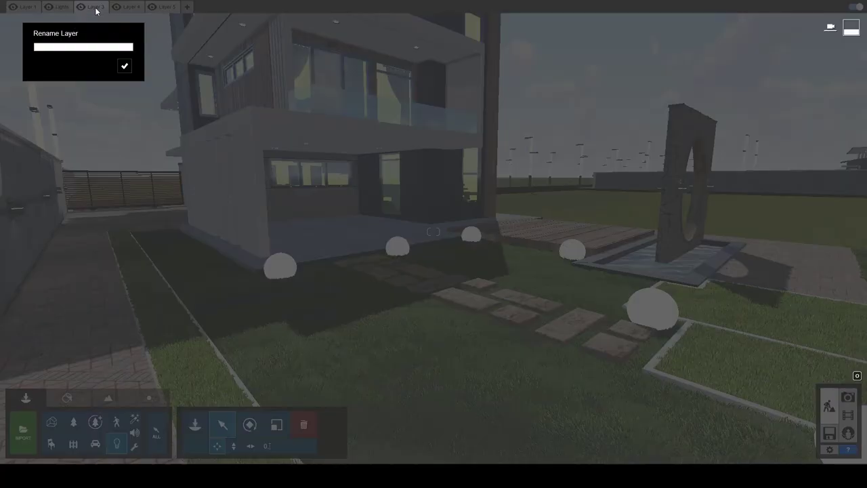
text(Trees)
key(Return)
click(73, 423)
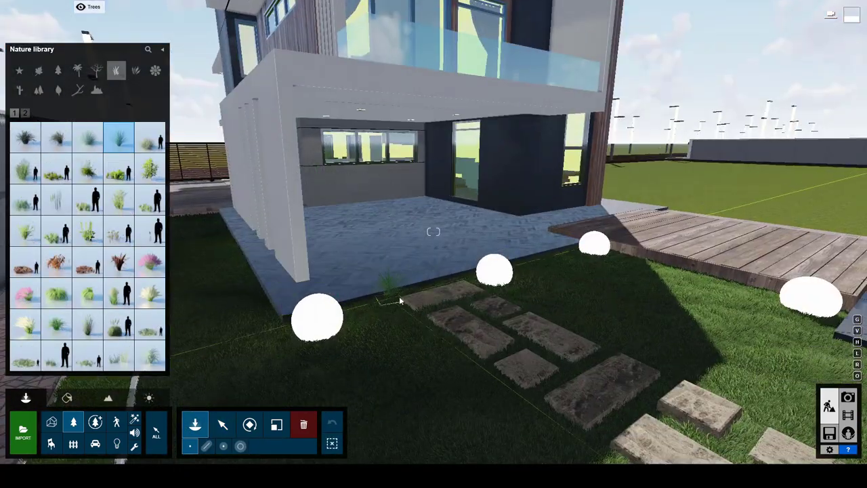
- Plant clumps of two ornamental grass varieties along the patio edge and near the stepping stones
click(401, 298)
click(468, 281)
click(88, 138)
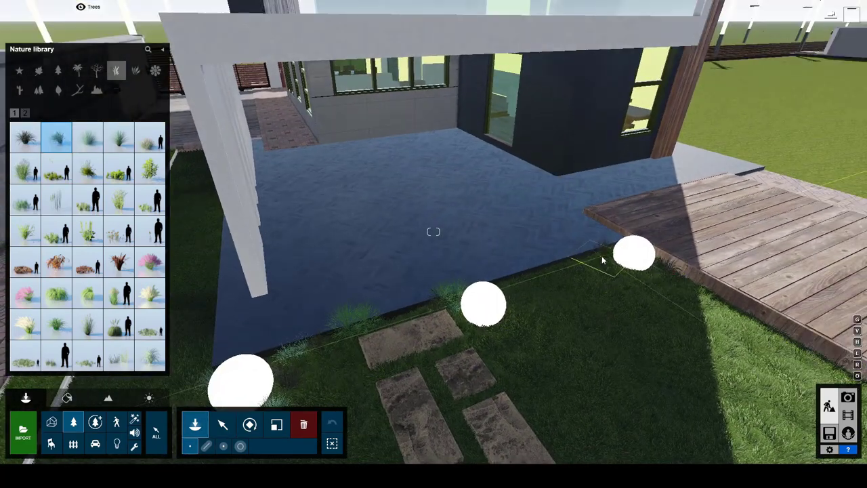
click(602, 255)
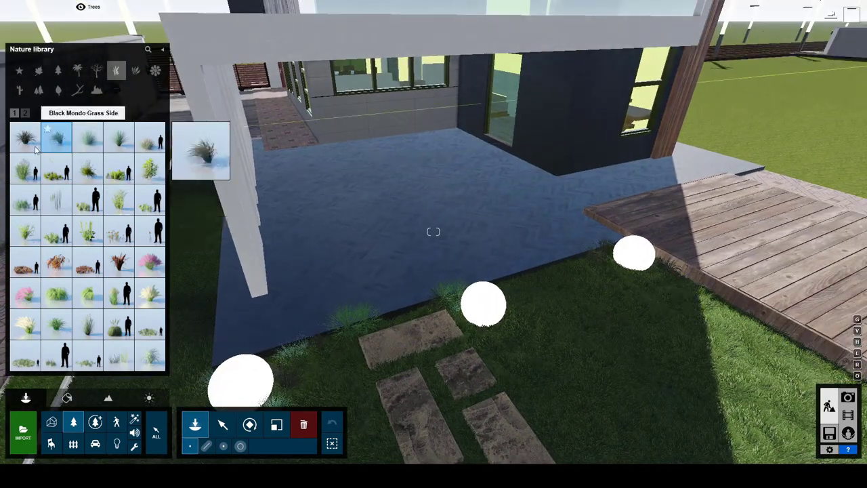
right_drag(681, 282, 419, 373)
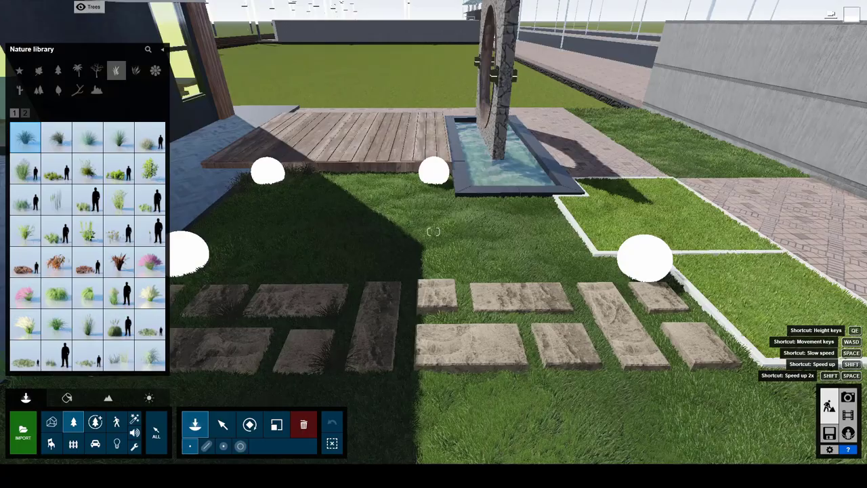
click(149, 398)
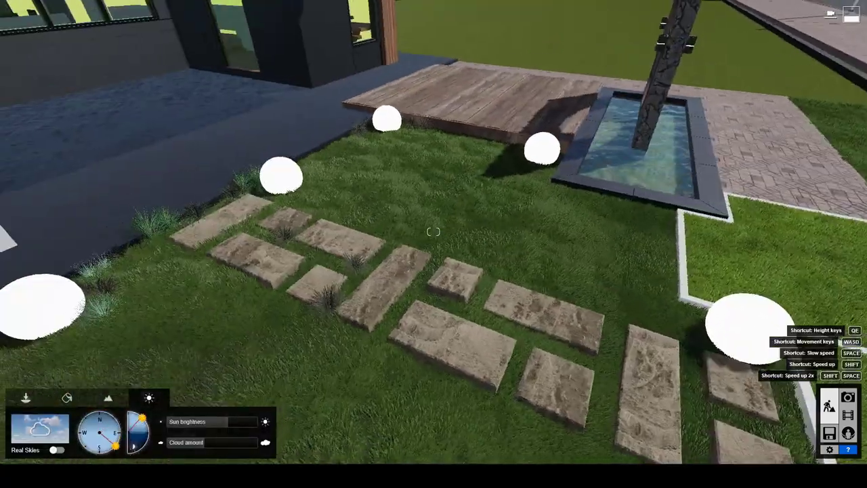
click(26, 398)
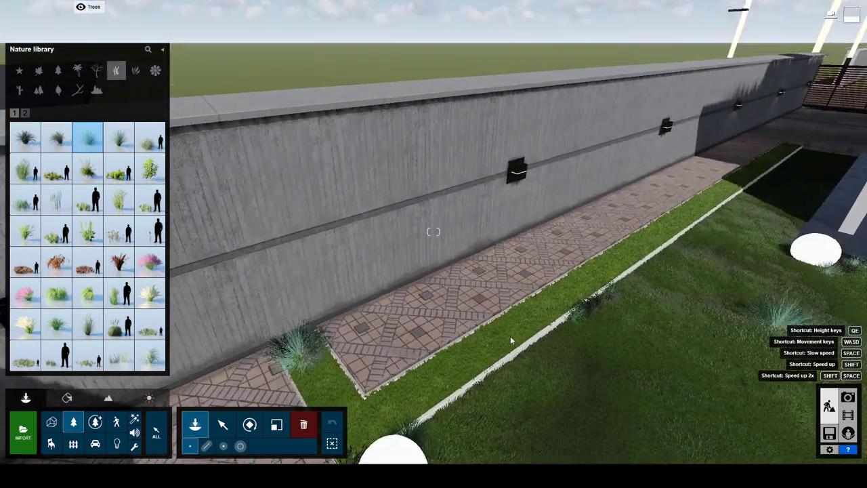
click(135, 70)
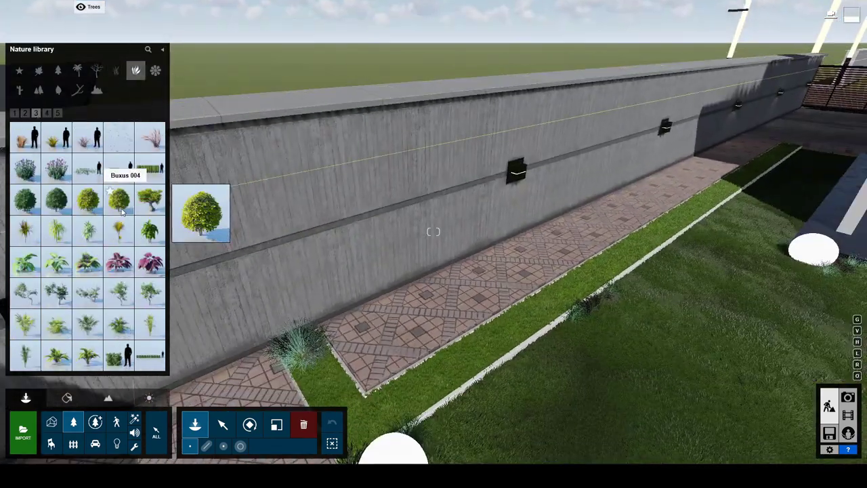
- Place the IvyHedge1C RT hedge along the walkway's lawn edge
click(47, 113)
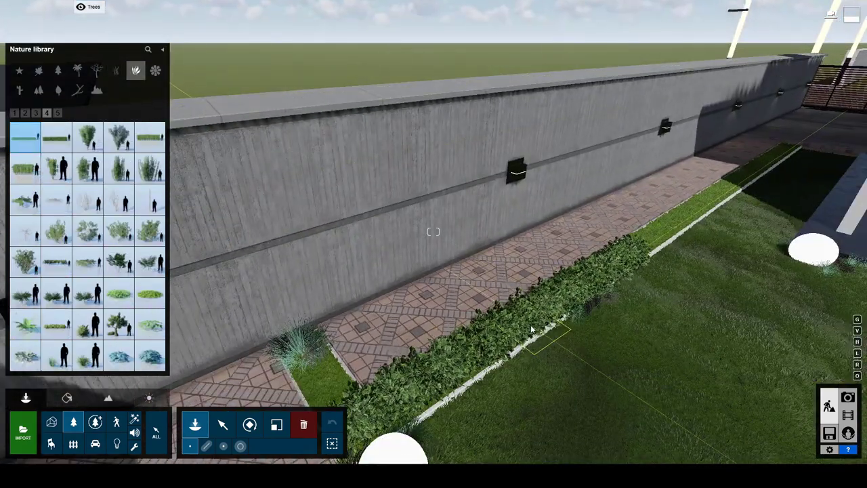
click(317, 378)
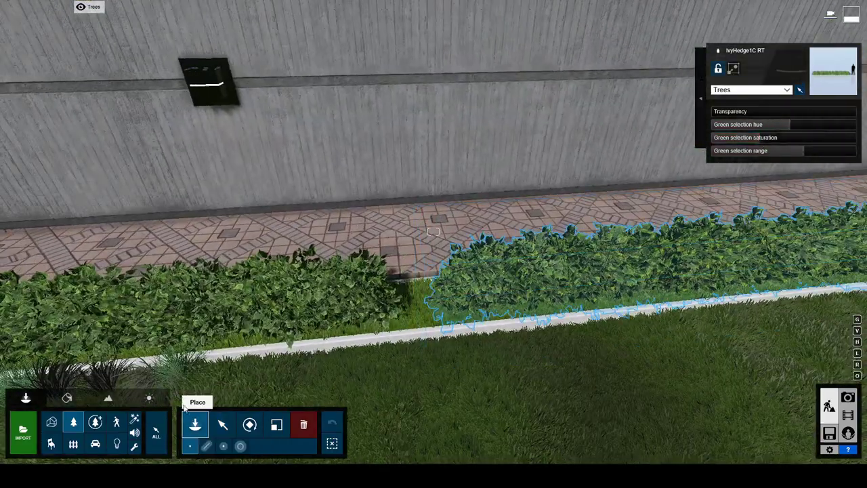
click(194, 424)
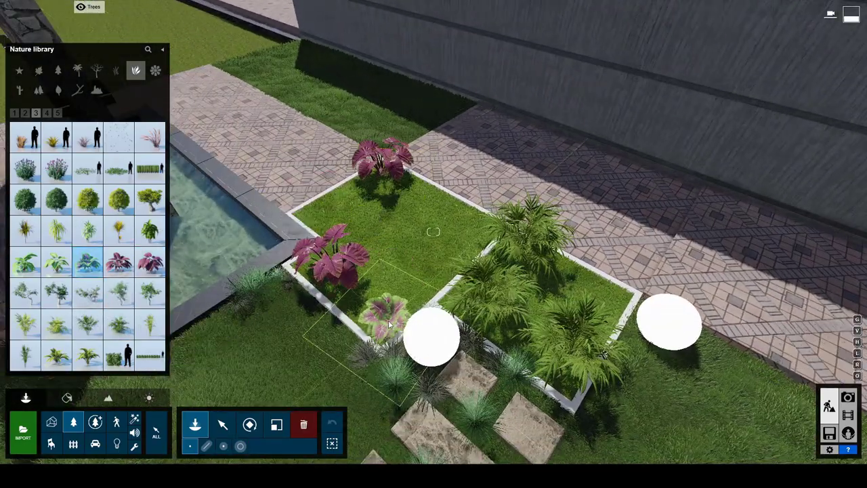
- Fill the planter bed with a purple flowering plant and Fountain Grass 01
click(57, 168)
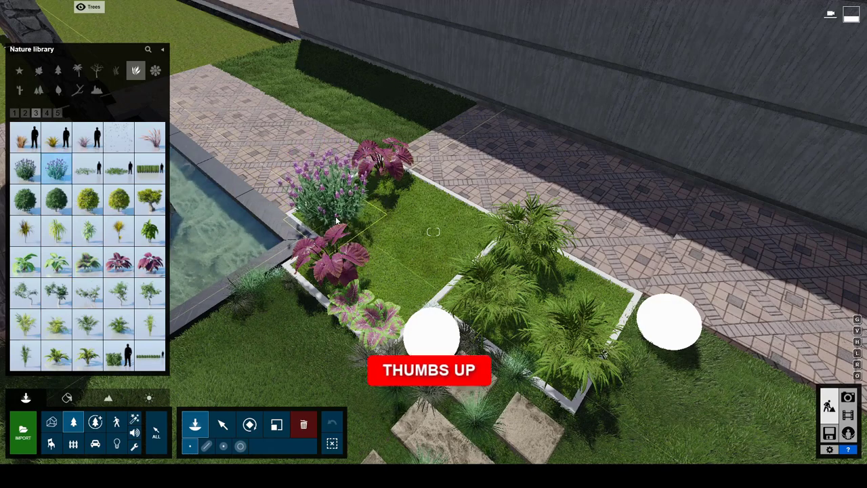
click(337, 221)
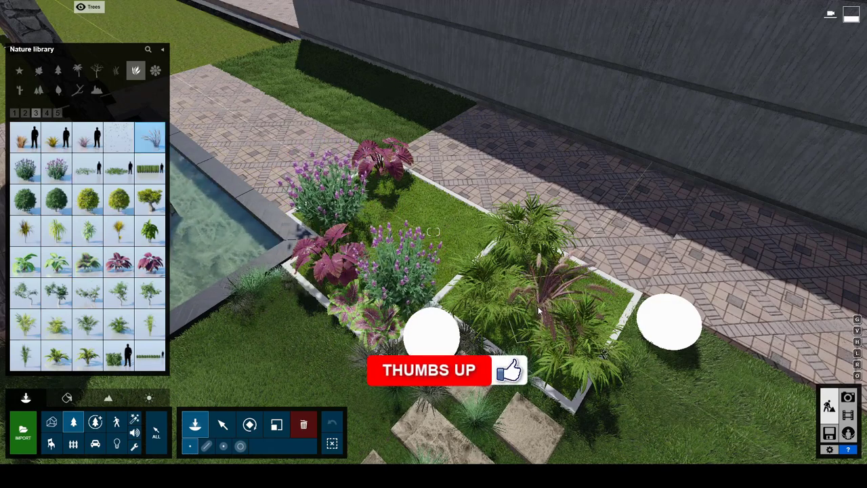
click(539, 306)
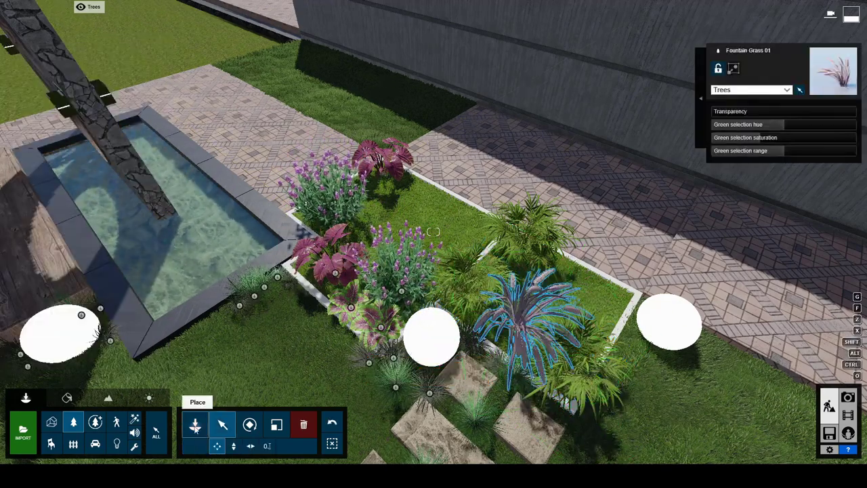
click(194, 425)
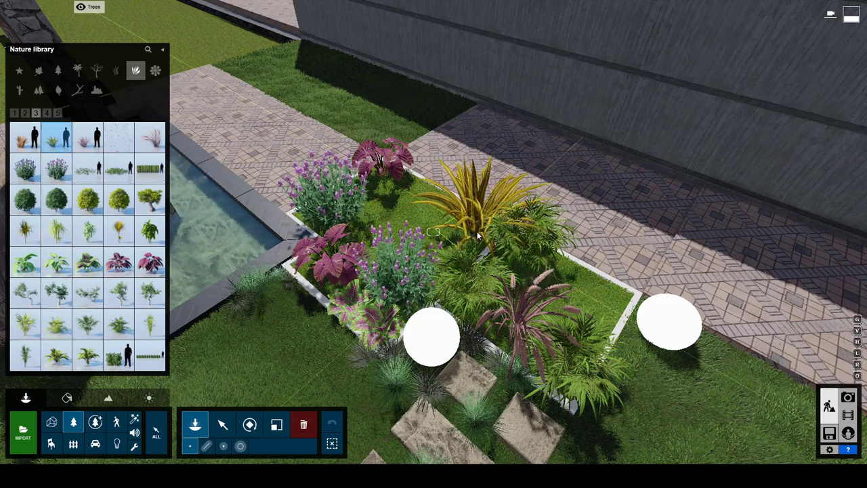
click(46, 114)
click(57, 169)
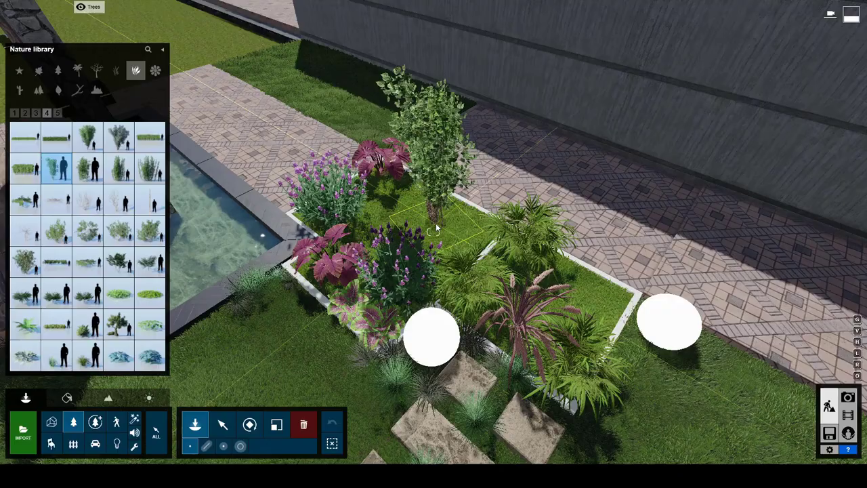
- Plant a bougainvillea bush, a Carrotwood tree and a red crape myrtle in the garden
click(39, 70)
click(87, 261)
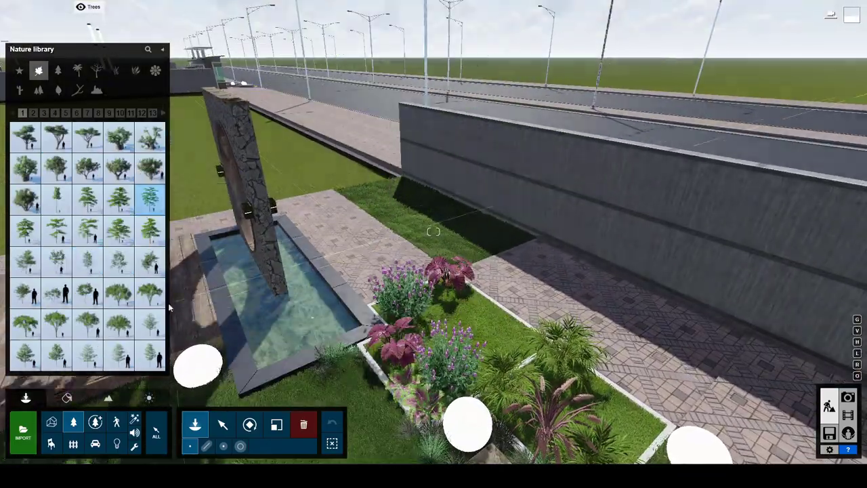
click(25, 260)
click(33, 112)
click(57, 169)
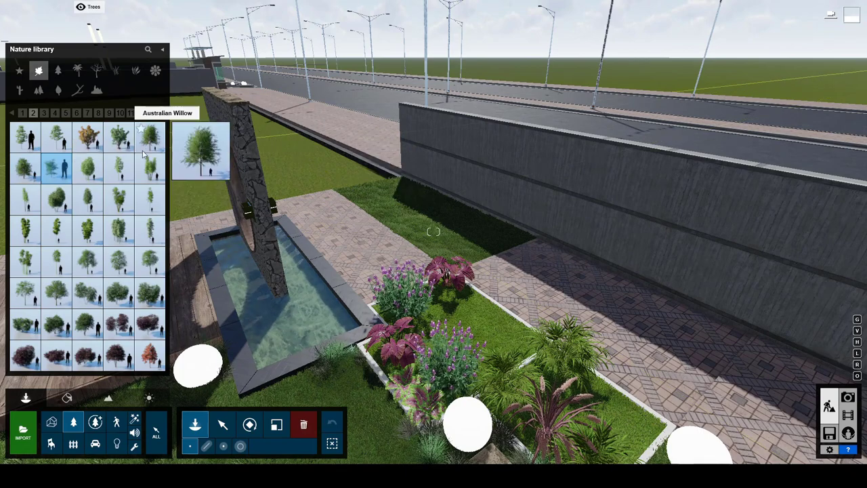
click(44, 113)
click(61, 242)
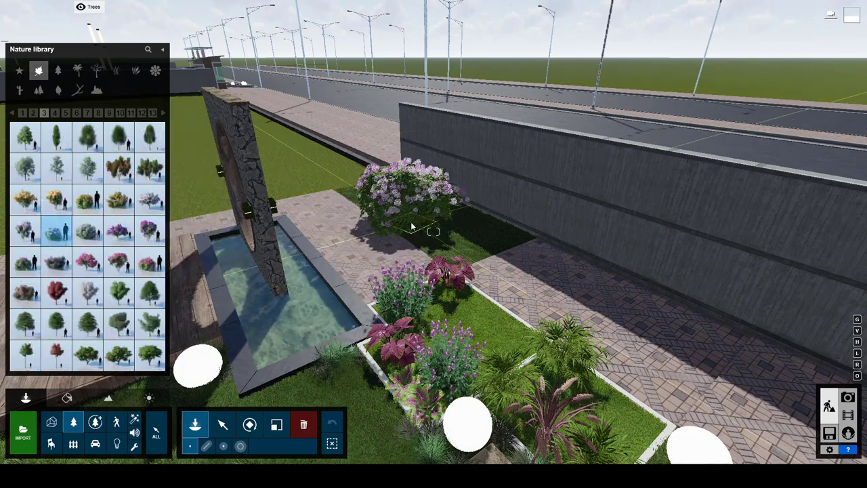
click(25, 353)
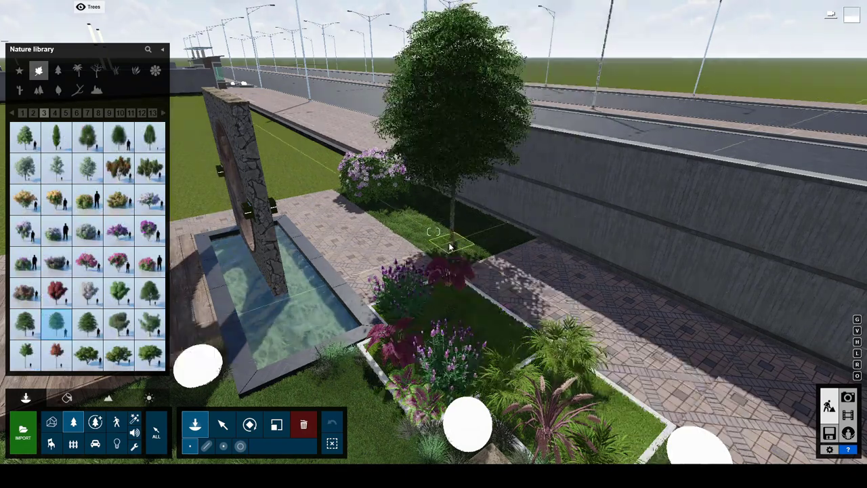
click(134, 363)
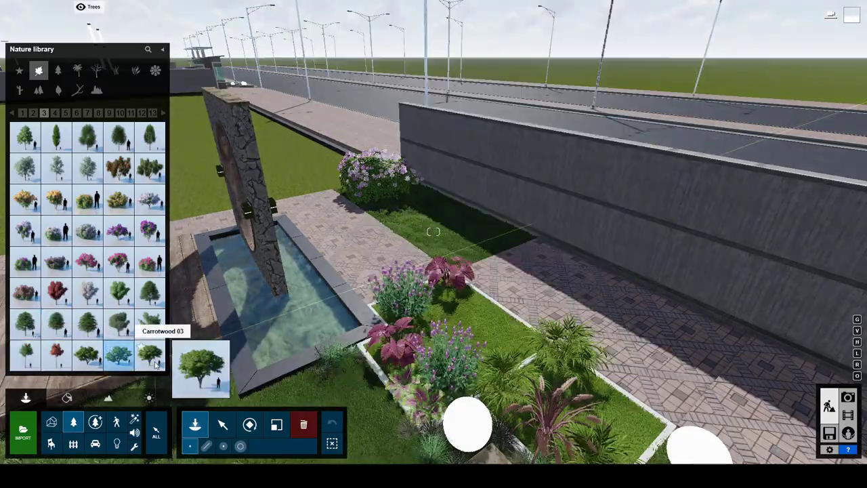
click(54, 113)
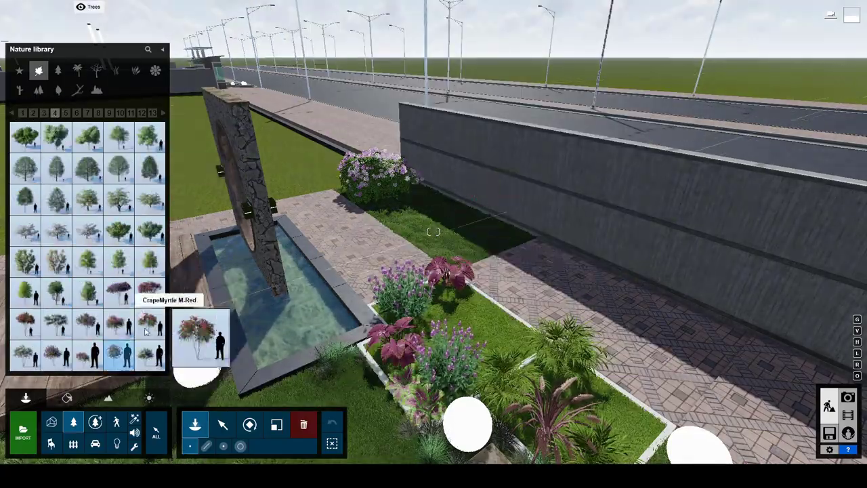
click(147, 324)
click(448, 234)
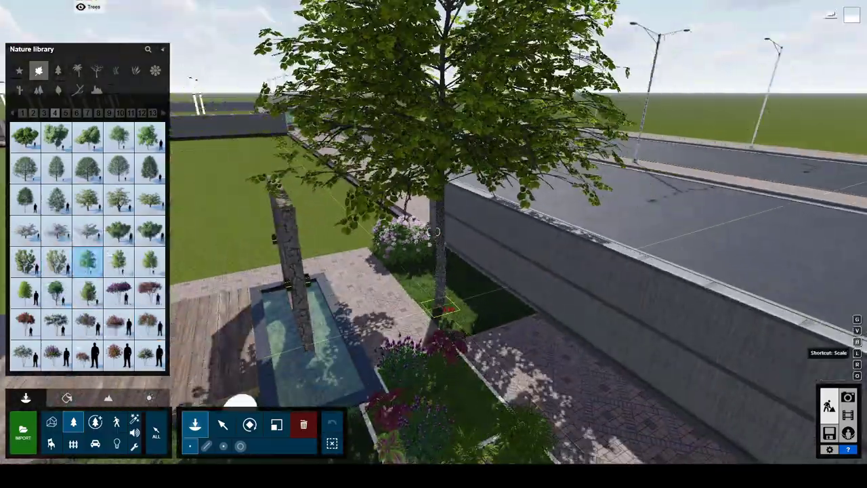
- Plant a ChineseFanPalm M near the fountain
click(77, 70)
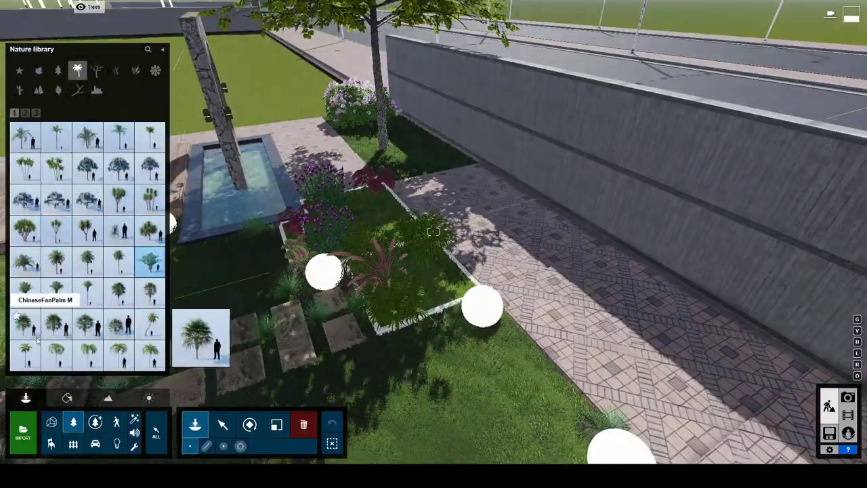
click(24, 324)
click(440, 293)
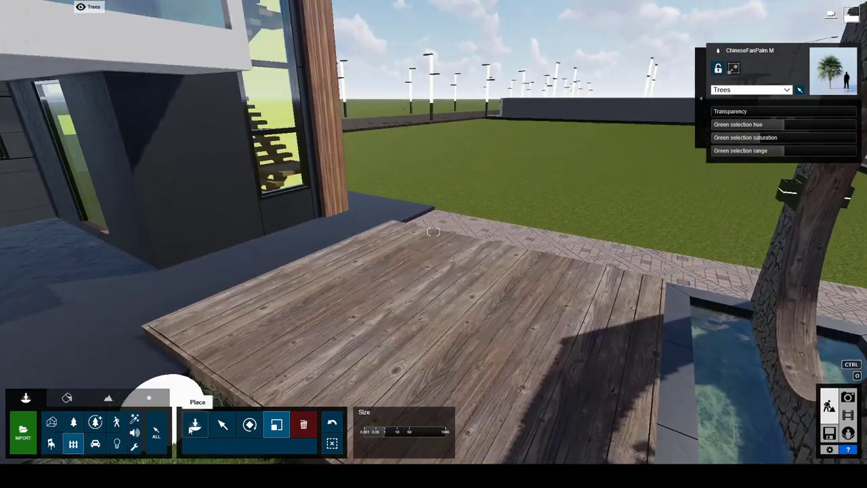
click(194, 425)
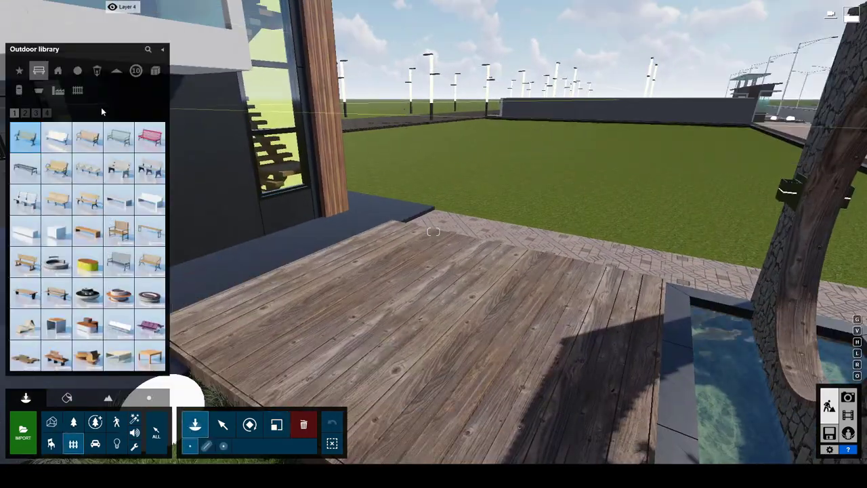
- Place the garden set table on the wooden deck from Outdoor library page 3
click(36, 114)
click(45, 116)
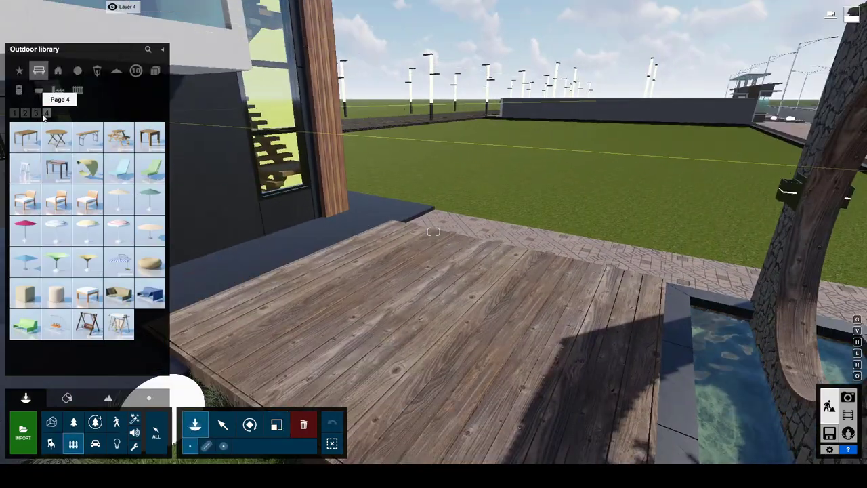
click(40, 116)
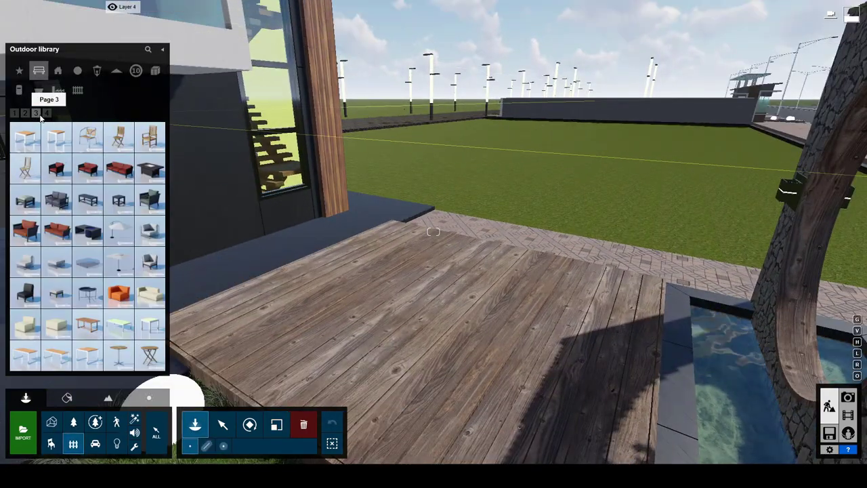
click(409, 324)
click(56, 200)
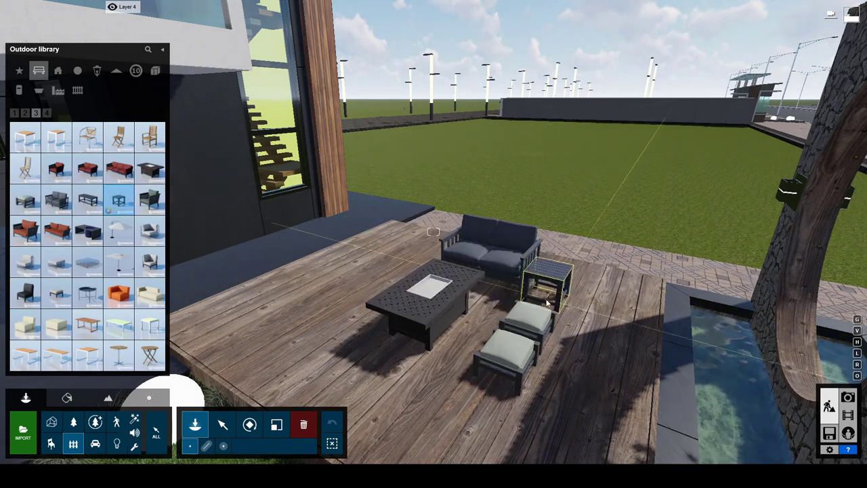
- Place two armchairs beside the table on the deck
click(144, 208)
click(366, 298)
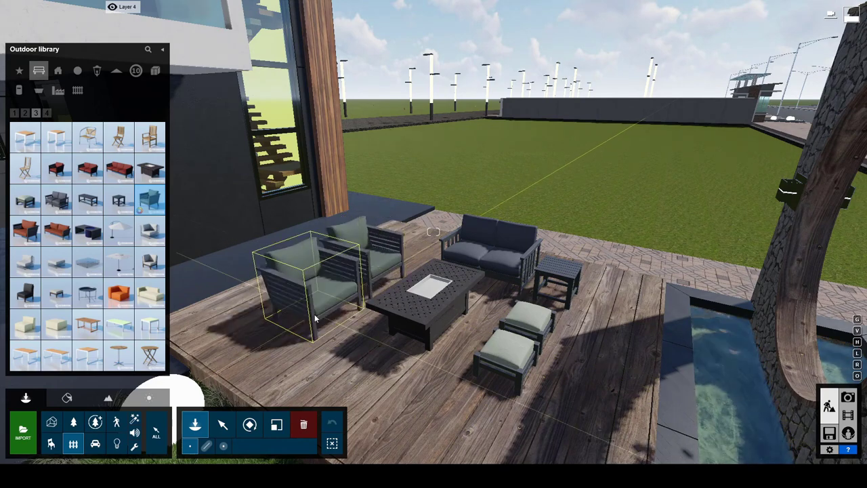
click(492, 265)
scroll(453, 309, up, 3)
scroll(453, 310, down, 3)
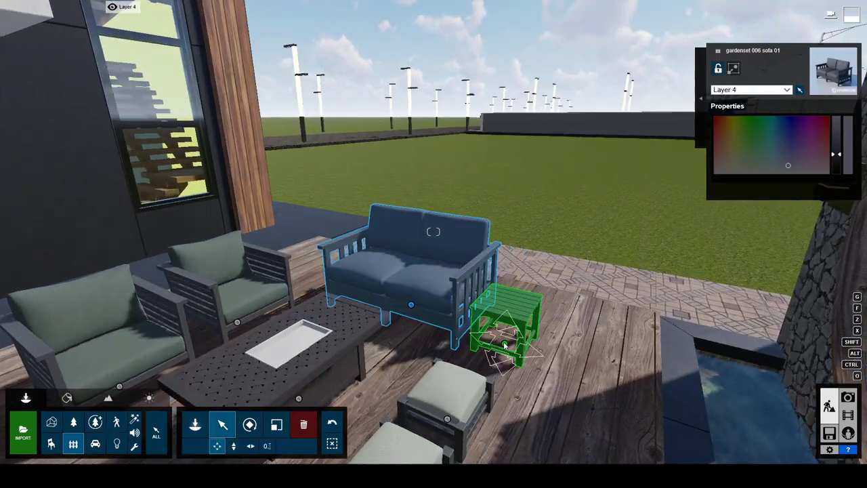
- Rotate the front ottoman to a new angle
click(276, 424)
scroll(424, 300, up, 2)
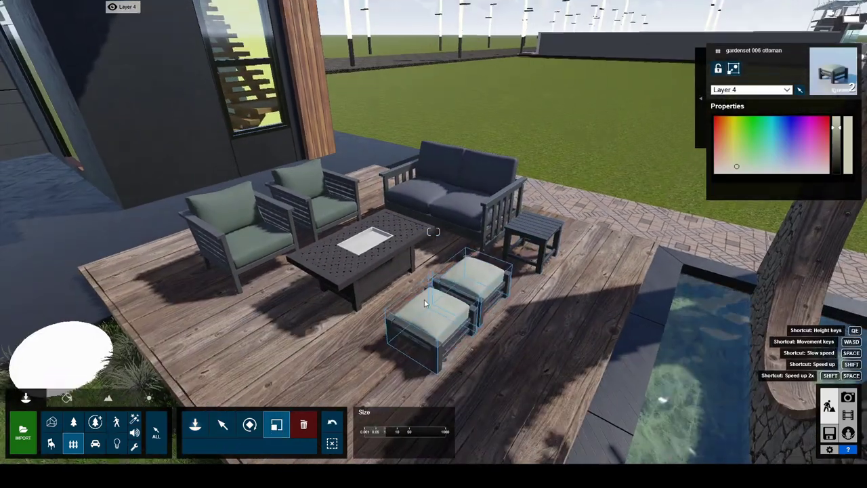
click(434, 335)
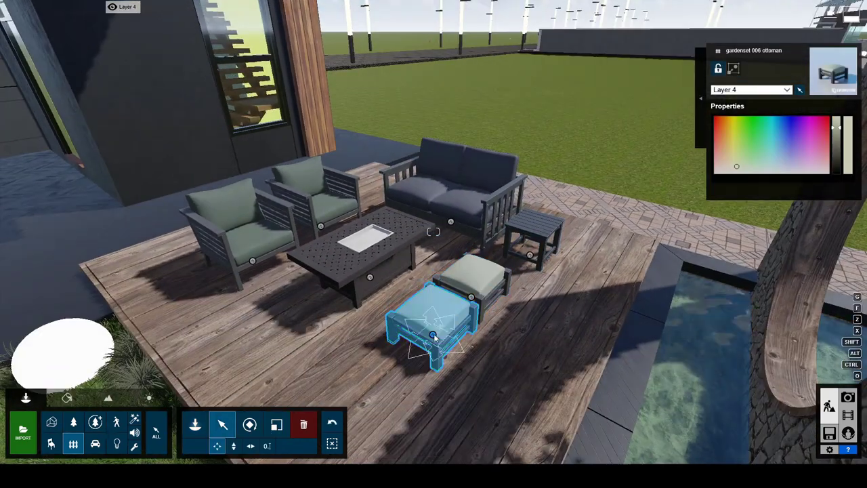
key(r)
right_drag(409, 342, 366, 339)
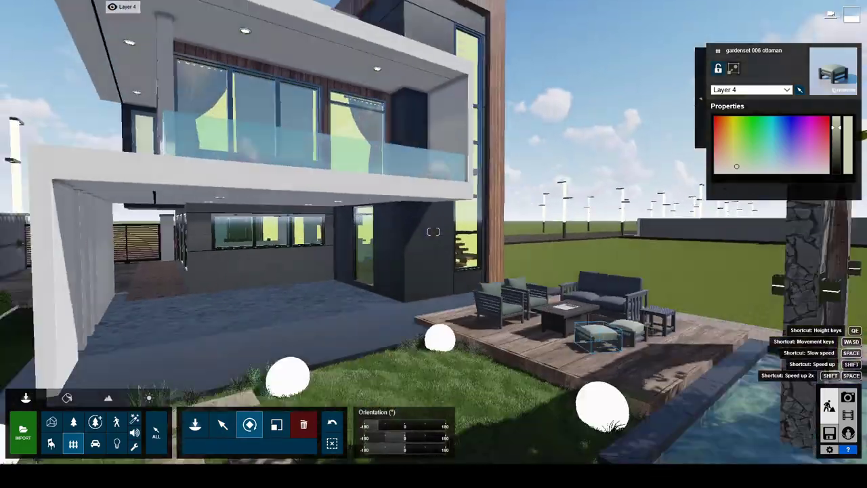
- Place the gardenset 010 glass table and three white sofa seats on the terrace
key(w)
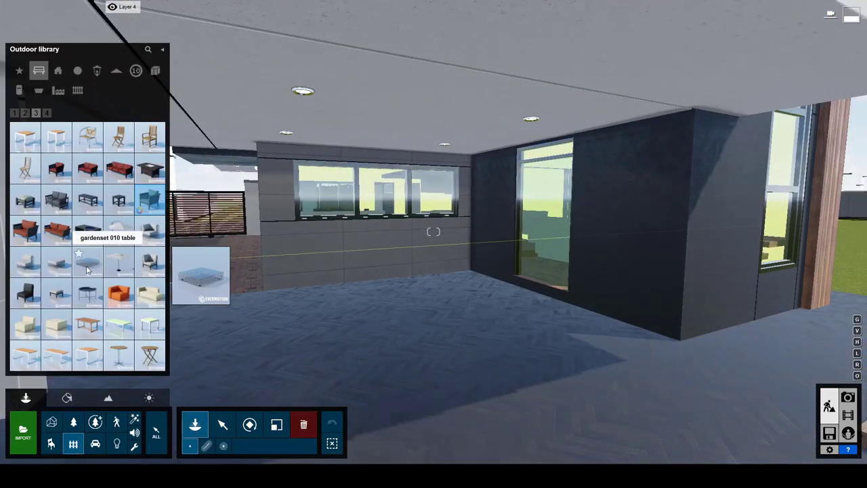
click(87, 269)
click(368, 352)
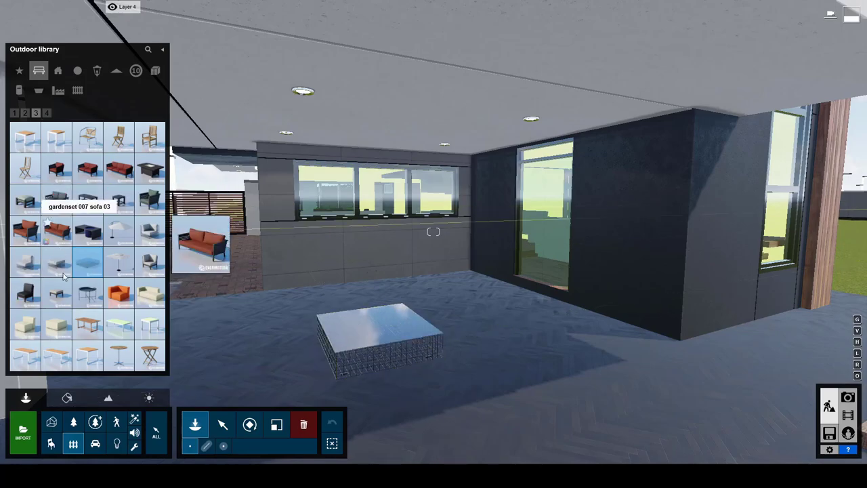
click(57, 265)
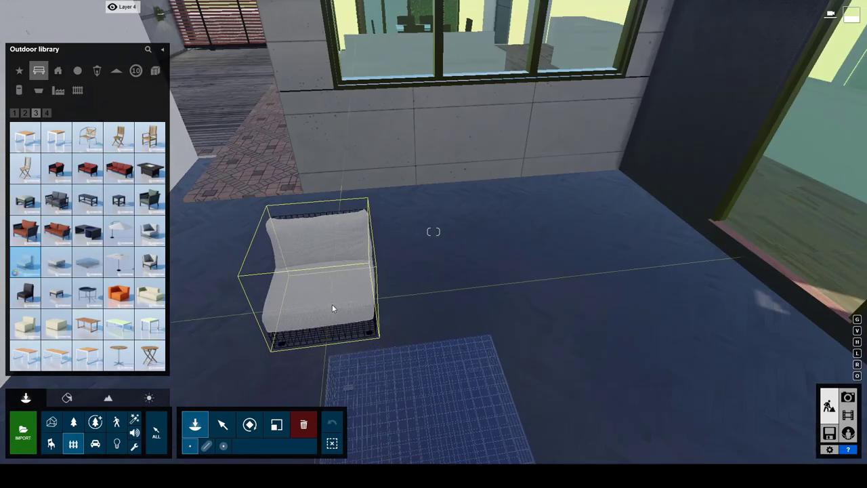
click(332, 305)
click(428, 289)
click(506, 287)
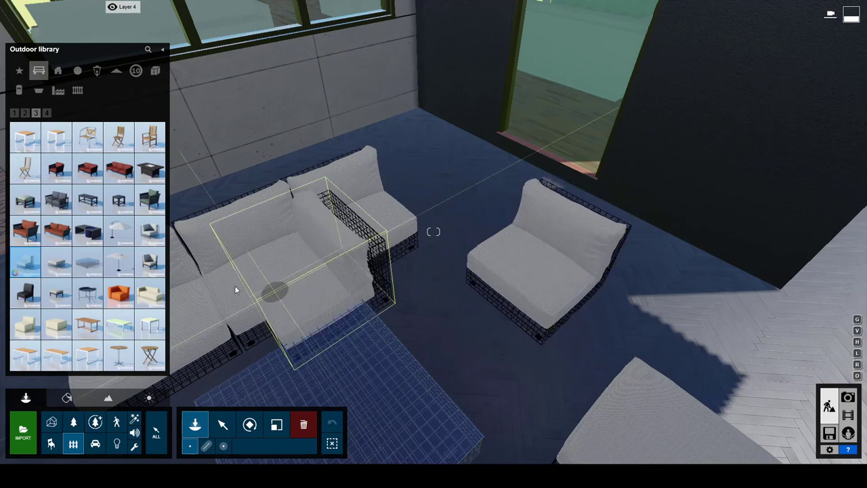
- Add a dark chair on the terrace and move the ottoman beside the right-hand chair
click(25, 293)
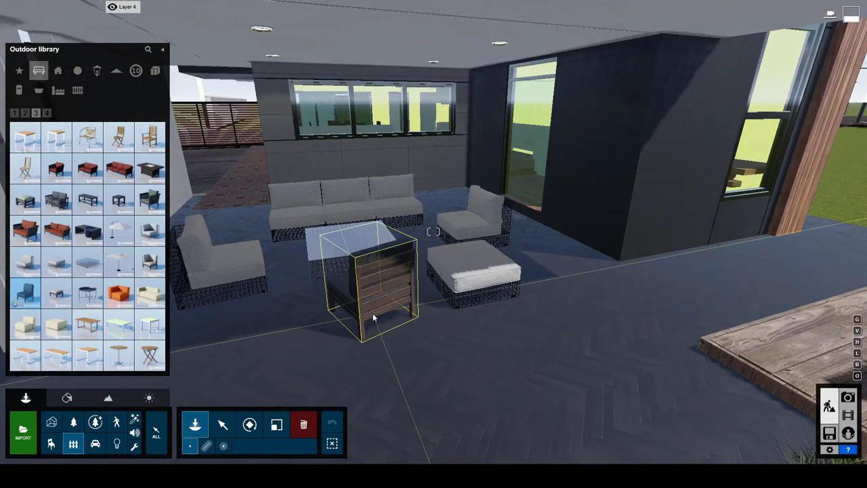
click(373, 318)
mouse_move(468, 279)
mouse_down()
mouse_move(495, 268)
mouse_move(232, 280)
mouse_up()
scroll(339, 305, down, 5)
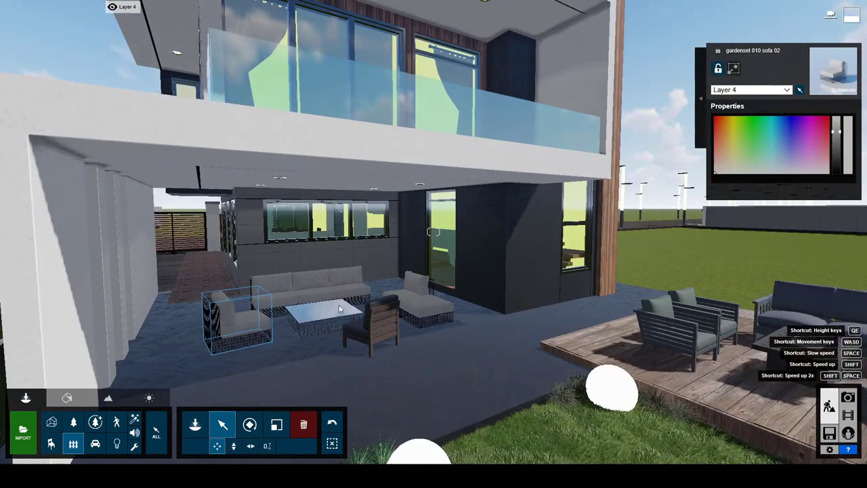
click(197, 426)
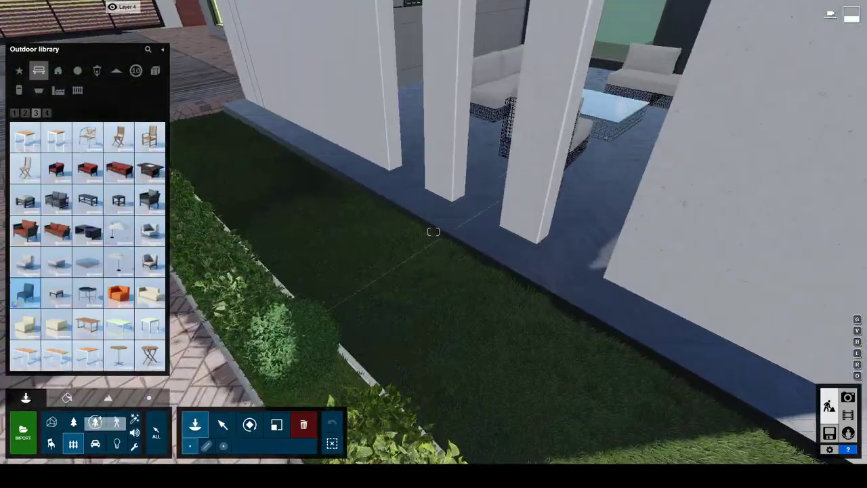
- Place a tall bush from the Nature shrub category in the grass strip by the wall
click(73, 422)
click(135, 70)
click(25, 198)
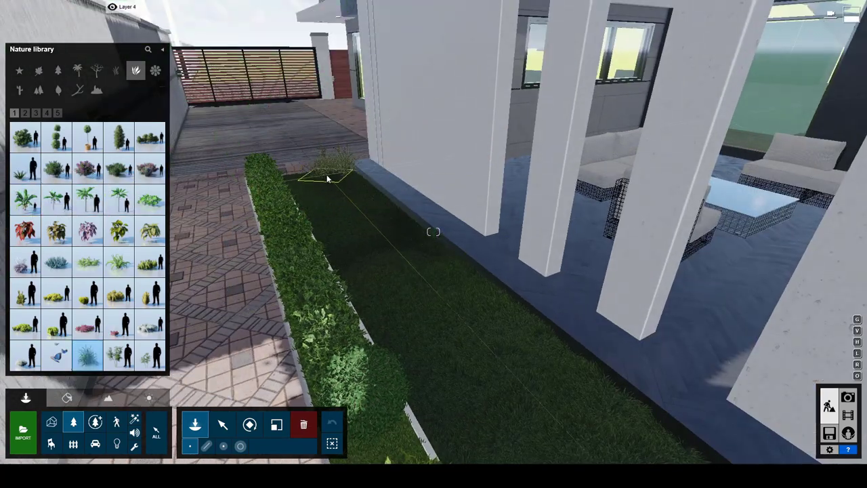
click(57, 138)
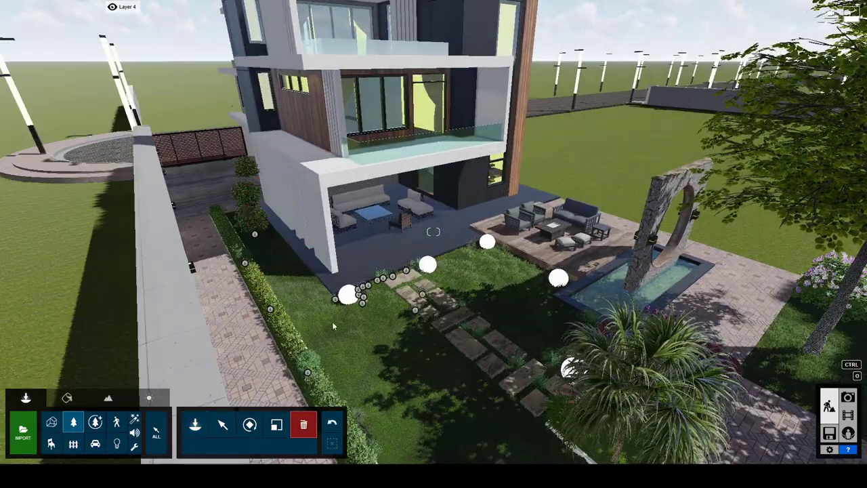
click(270, 179)
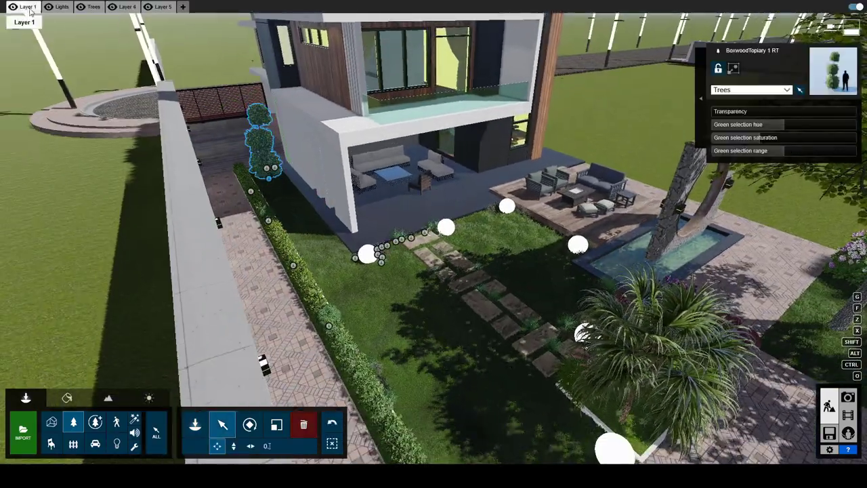
- With ALL object types selectable, box-select everything on the house plot
click(24, 6)
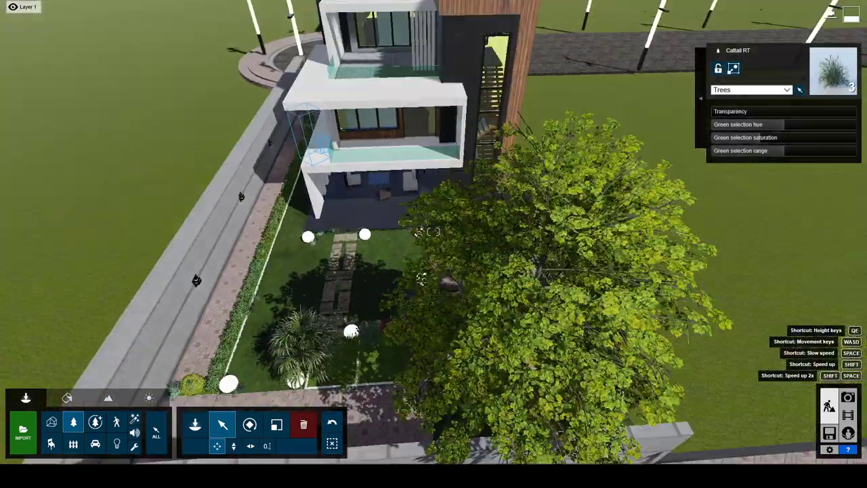
click(156, 432)
ctrl+drag(300, 96, 519, 343)
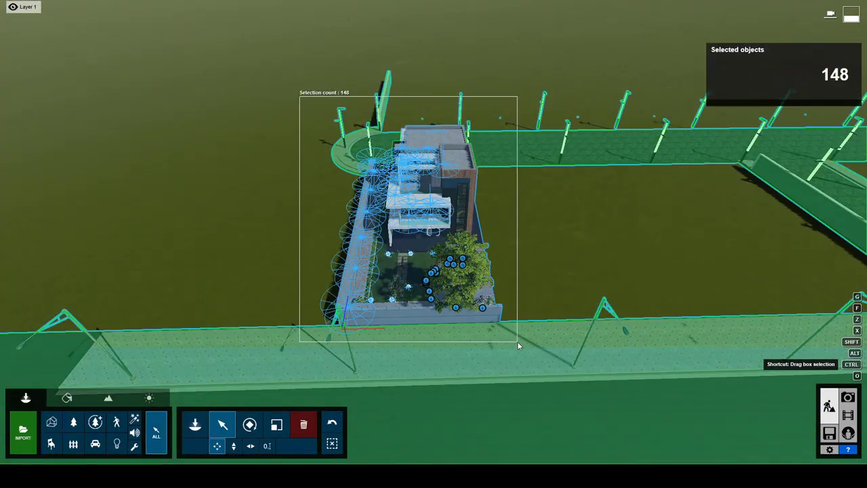
- Group the house objects without the road and sidewalk, and copy the group alongside the original
ctrl+click(338, 332)
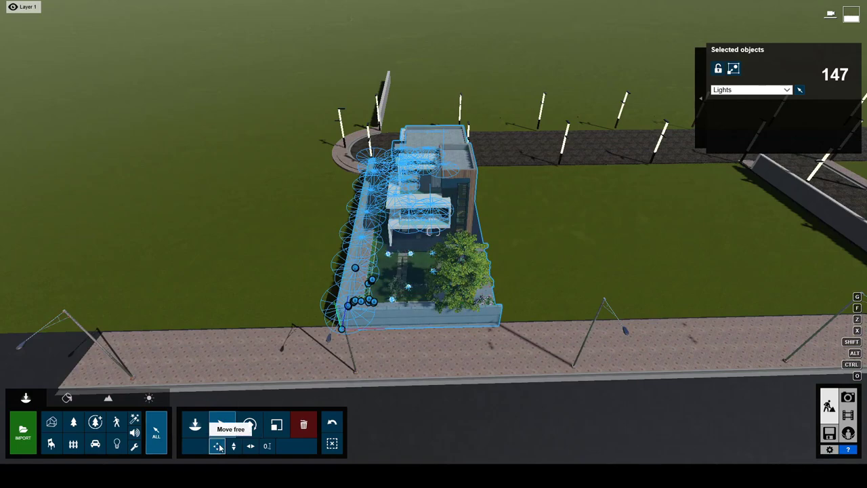
click(733, 68)
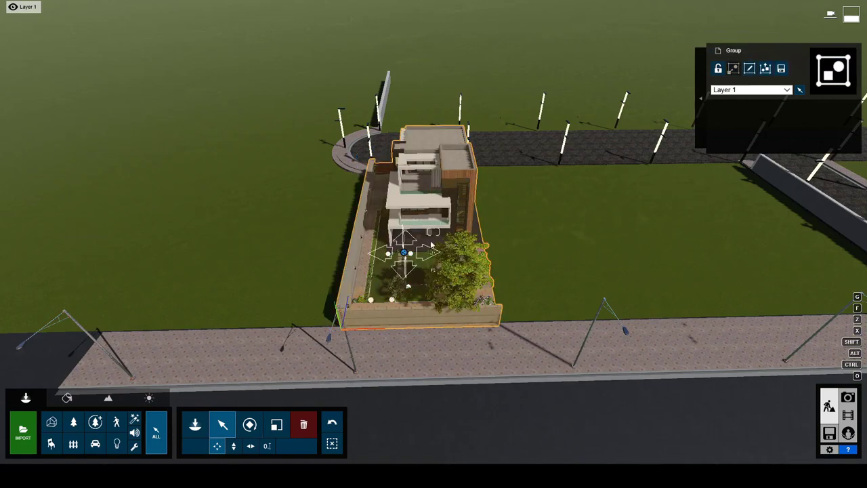
click(405, 253)
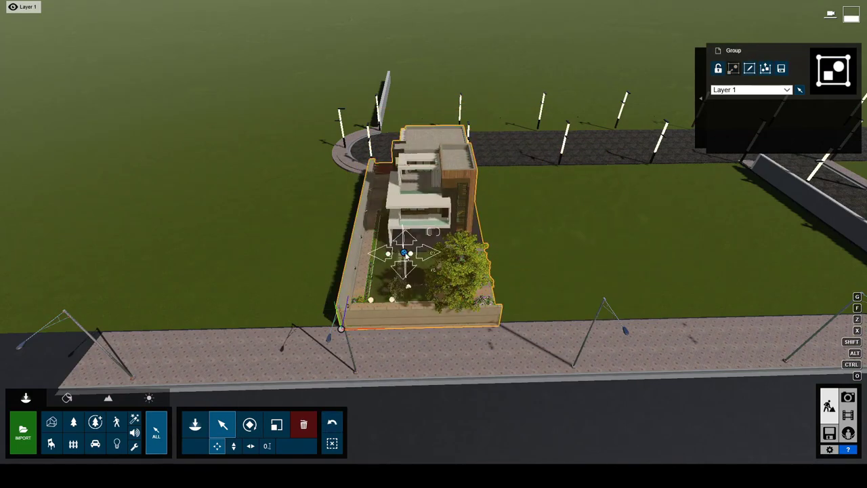
alt+drag(405, 253, 532, 252)
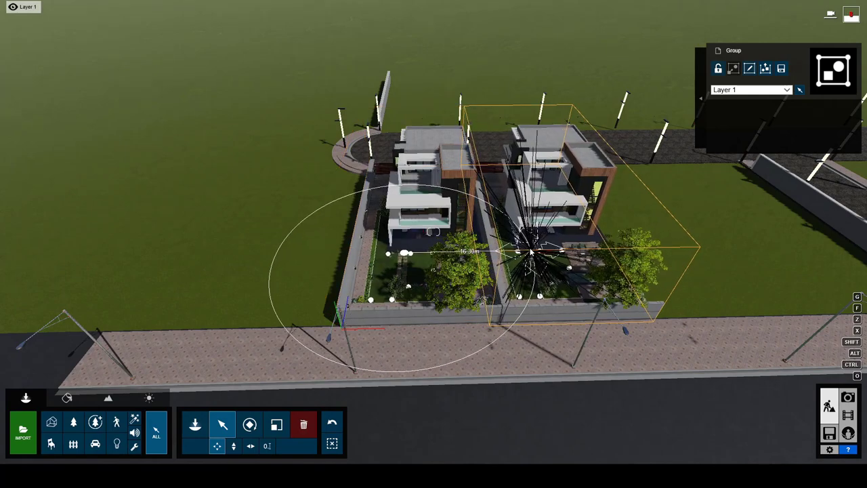
middle_drag(532, 252, 437, 232)
alt+drag(445, 252, 576, 252)
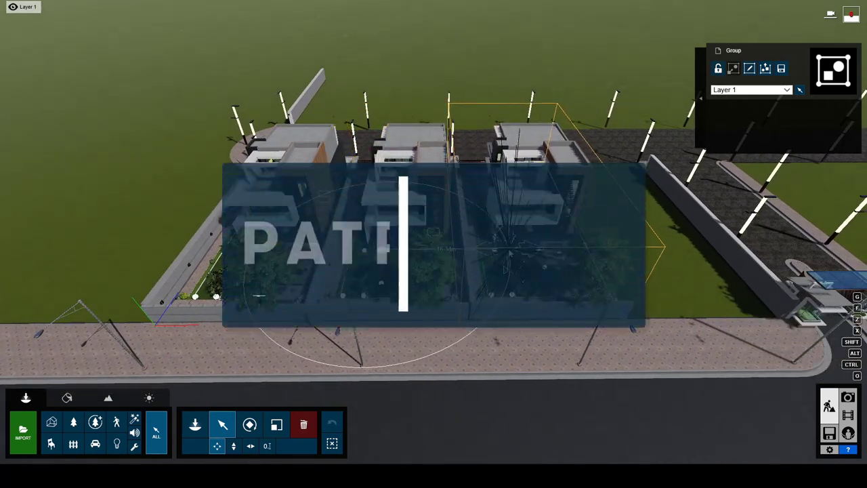
- Fly down to the entrance gate and select the tree by the flower planter
key(d)
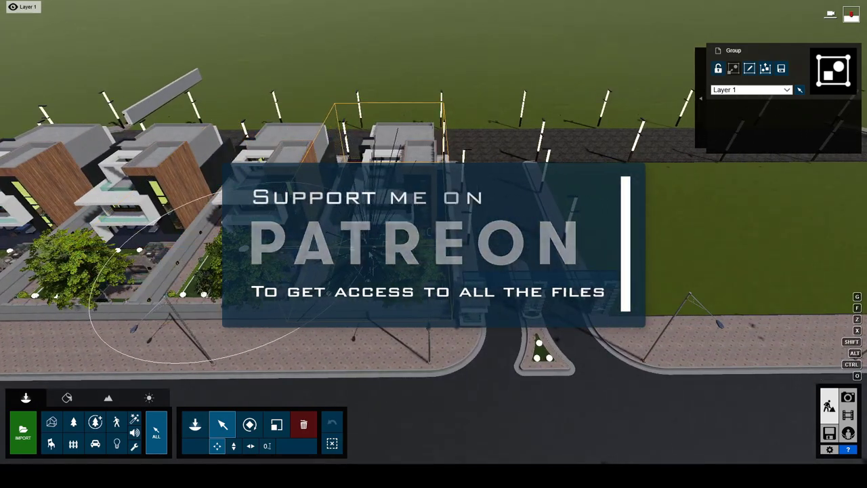
key(w)
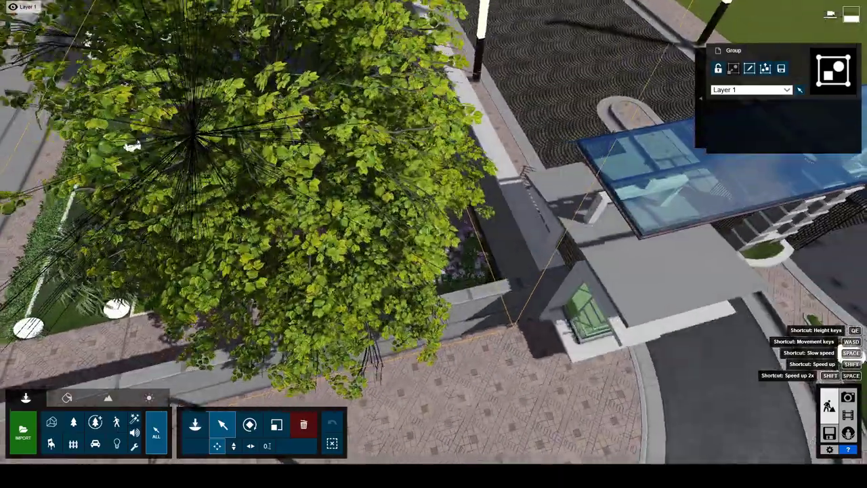
key(w)
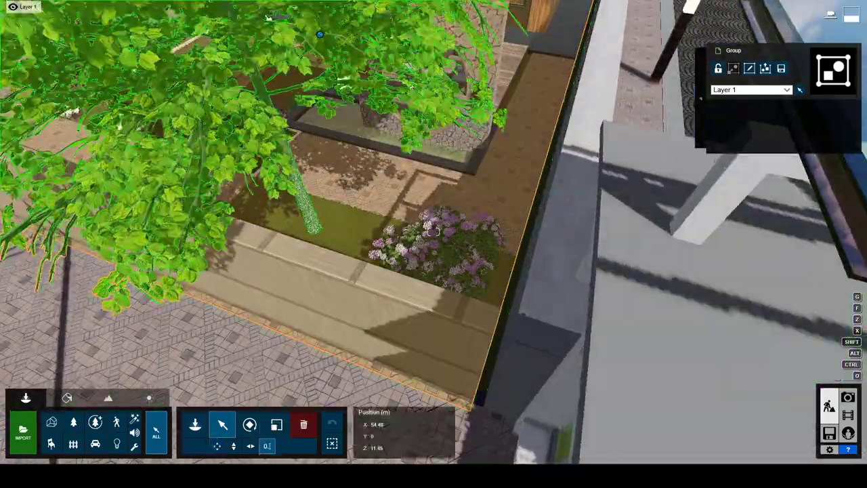
click(320, 34)
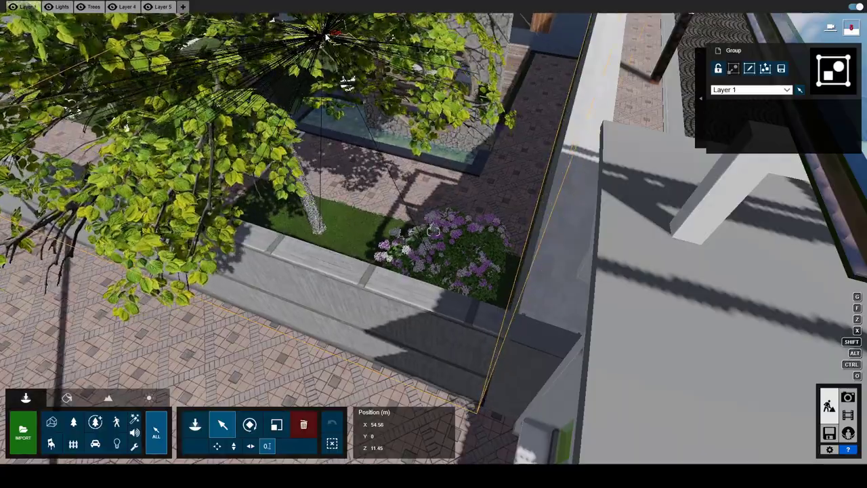
right_drag(327, 36, 526, 288)
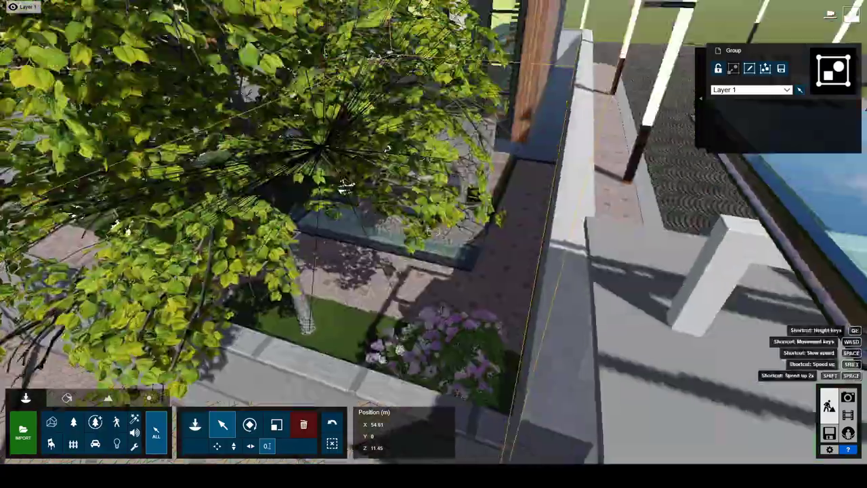
key(ctrl+1)
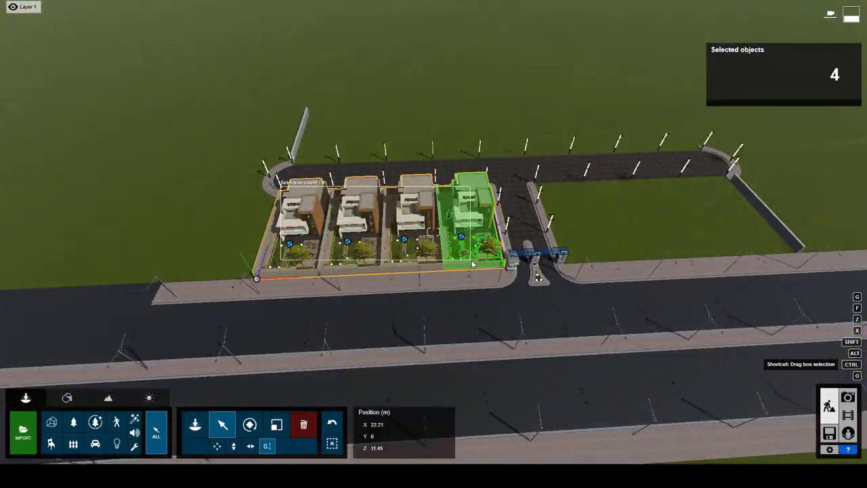
- Copy the four grouped villas to their right and nudge the copy into line
drag(472, 263, 515, 239)
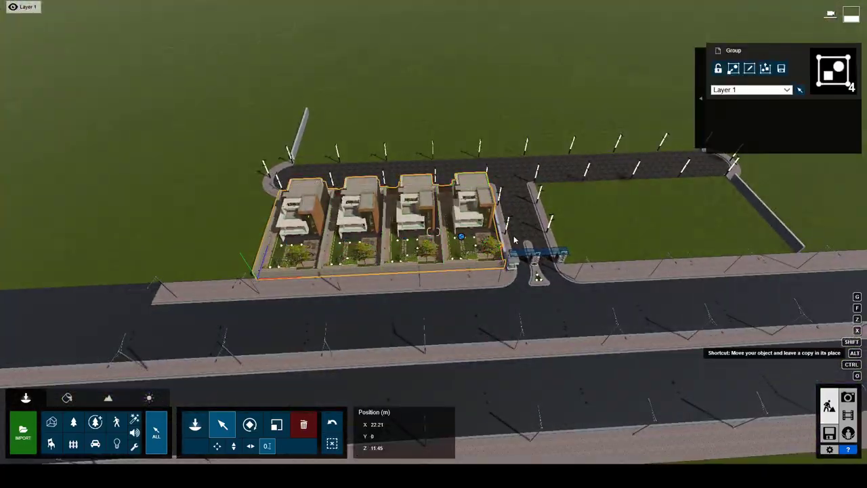
shift+drag(461, 236, 729, 233)
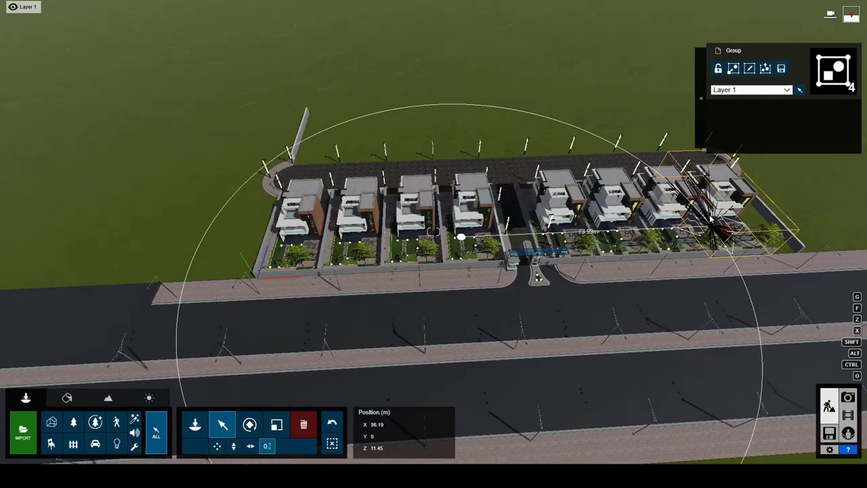
scroll(461, 235, up, 8)
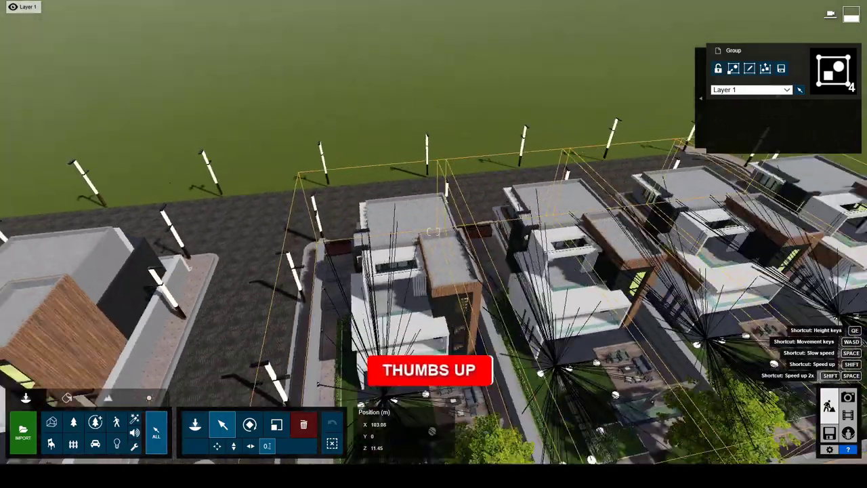
right_drag(434, 244, 633, 260)
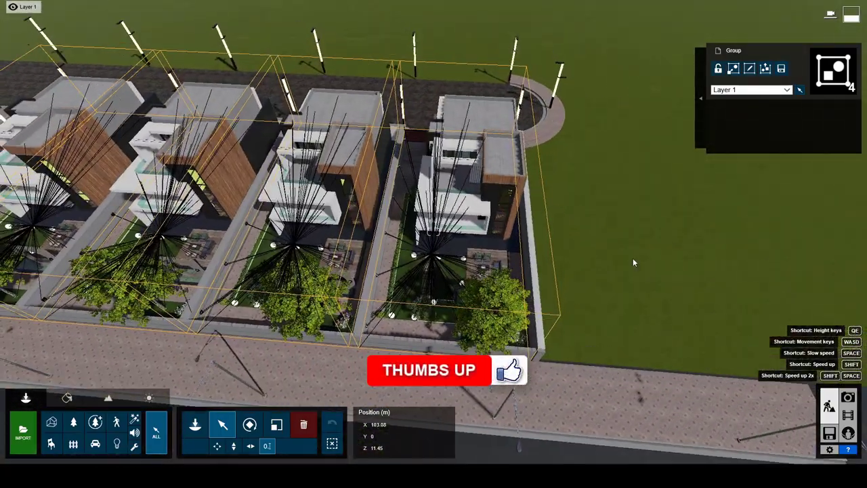
drag(432, 253, 434, 249)
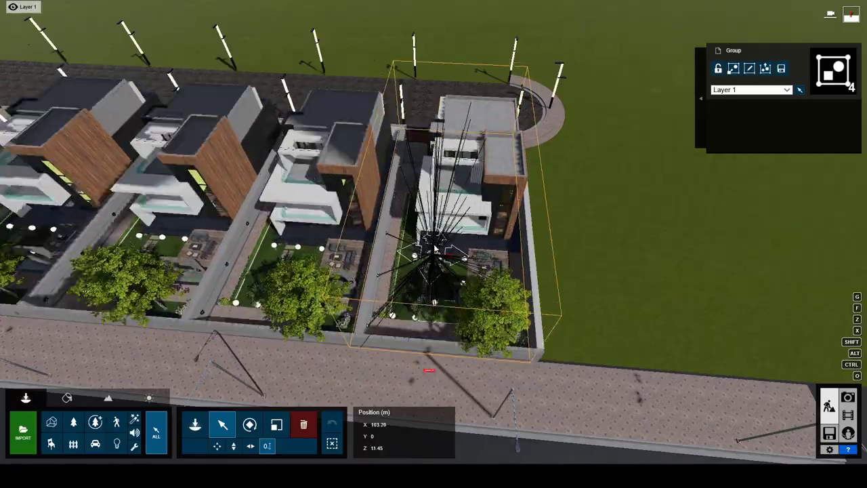
scroll(434, 249, up, 6)
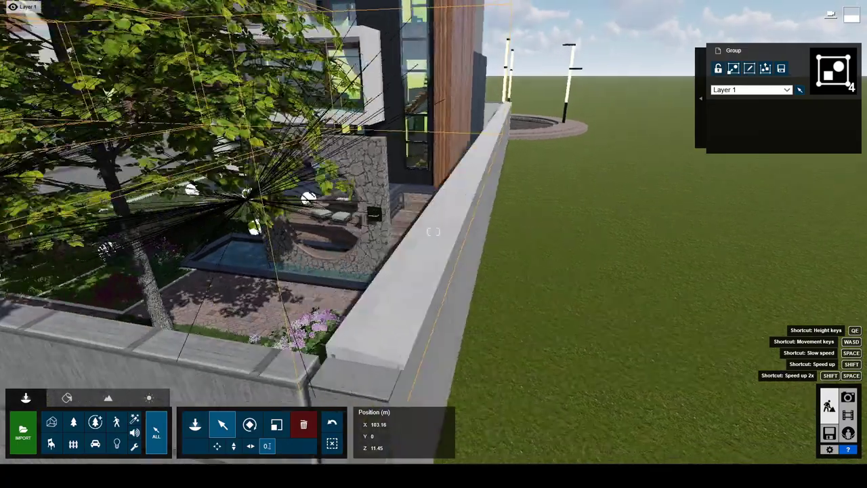
right_drag(434, 250, 431, 360)
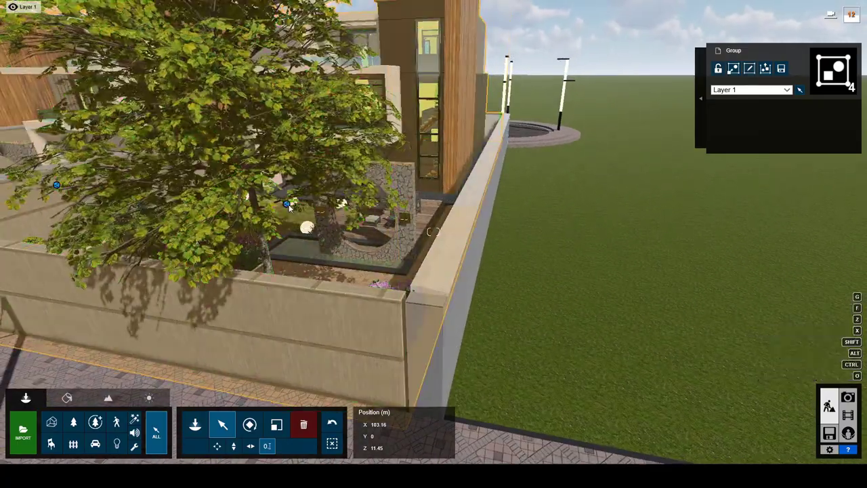
- Shift the corner tree and wall group slightly left, then rise to an aerial street view
click(292, 208)
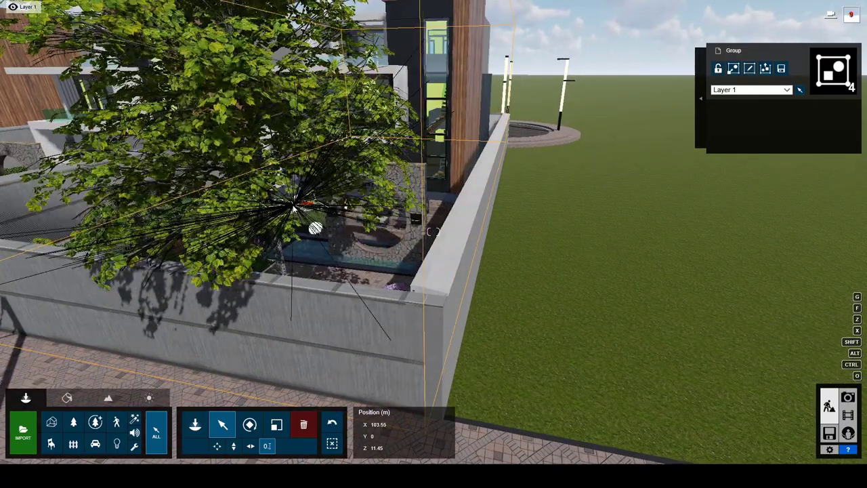
drag(292, 208, 290, 208)
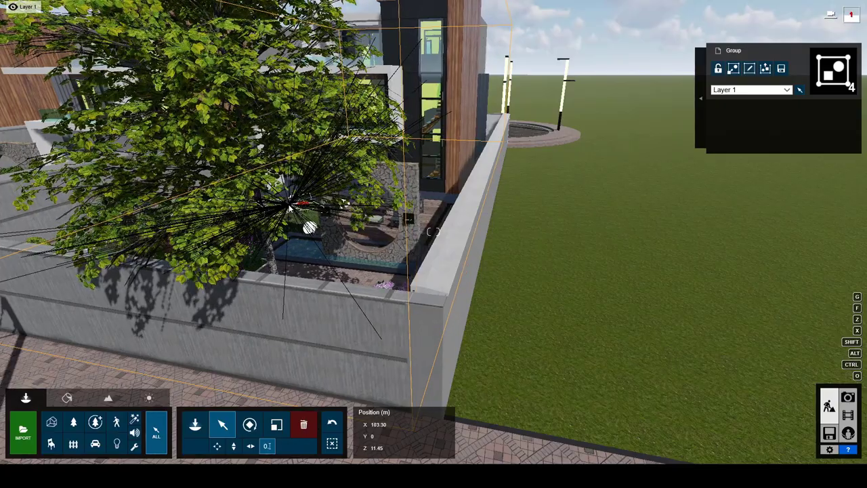
mouse_move(290, 209)
right_down()
mouse_move(434, 231)
mouse_move(528, 320)
right_up()
key(w)
key(q)
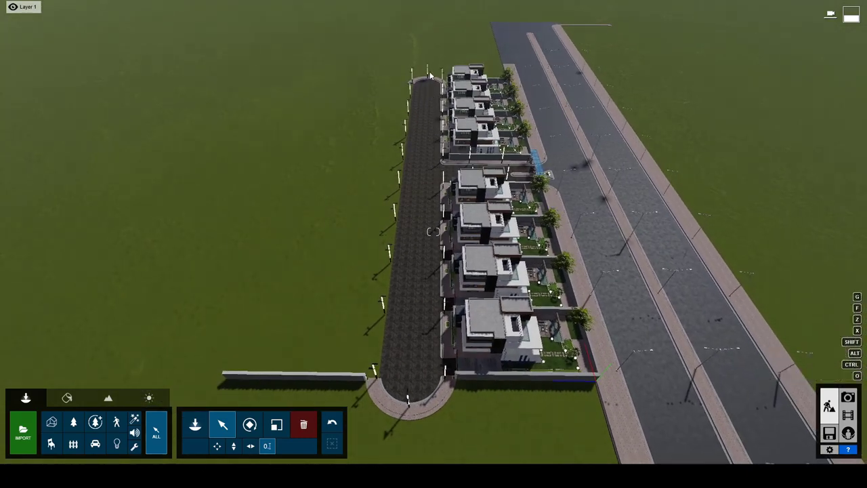
- Alt-drag all eight villas across the road, rotate the copy 180°, and slide it into place
ctrl+drag(600, 383, 410, 68)
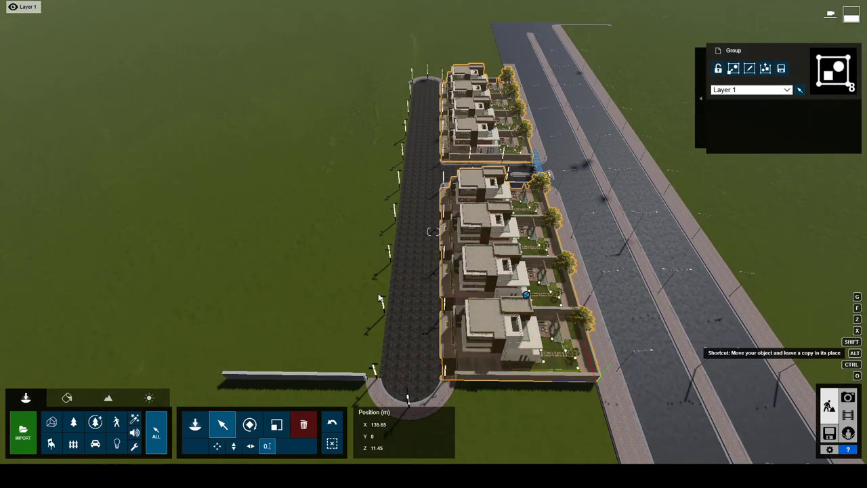
alt+drag(341, 294, 341, 294)
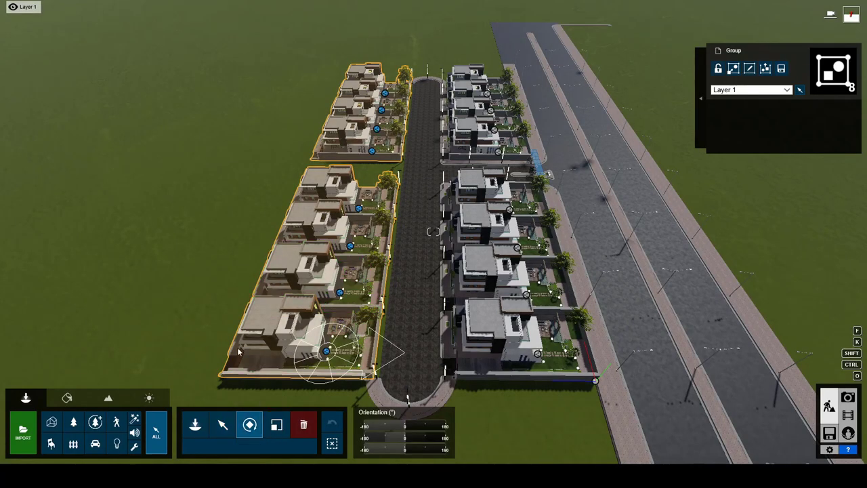
mouse_move(239, 352)
mouse_down()
mouse_move(230, 348)
mouse_move(271, 355)
mouse_move(230, 352)
mouse_up()
right_drag(229, 352, 328, 411)
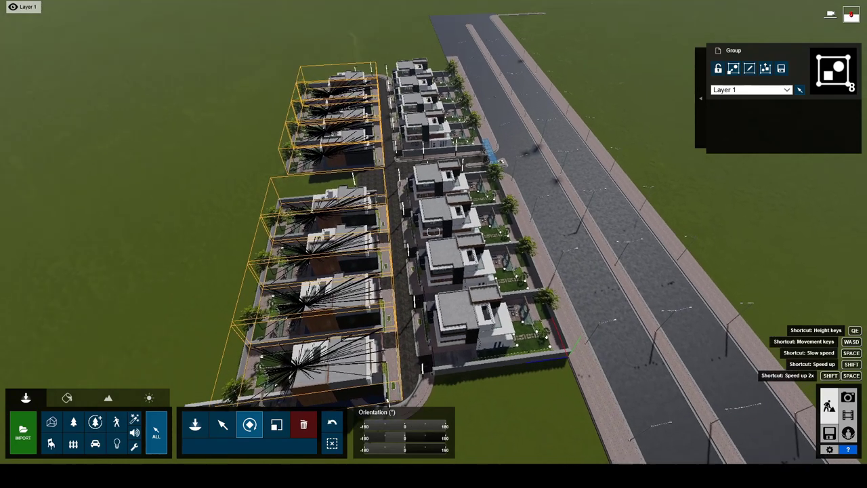
key(m)
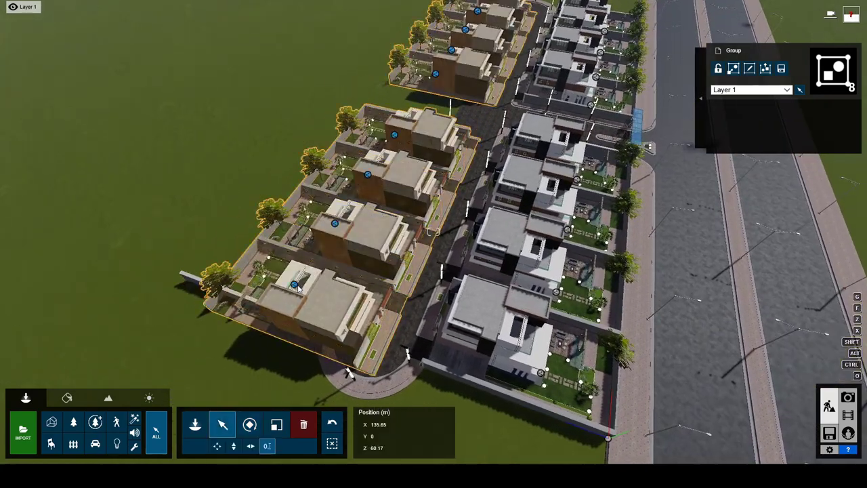
click(282, 254)
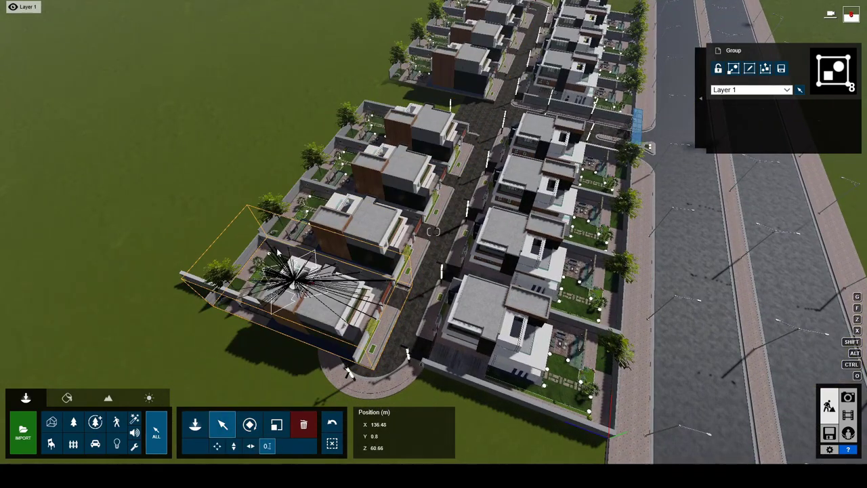
drag(278, 252, 274, 255)
key(ctrl+z)
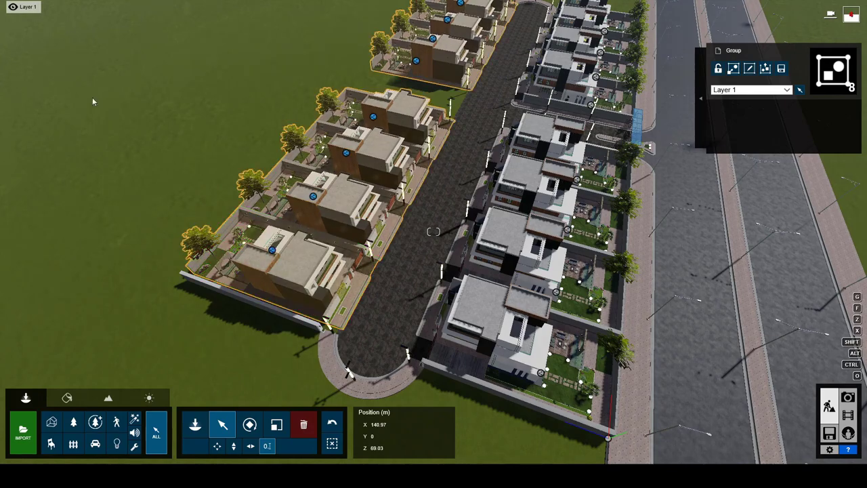
scroll(77, 7, up, 5)
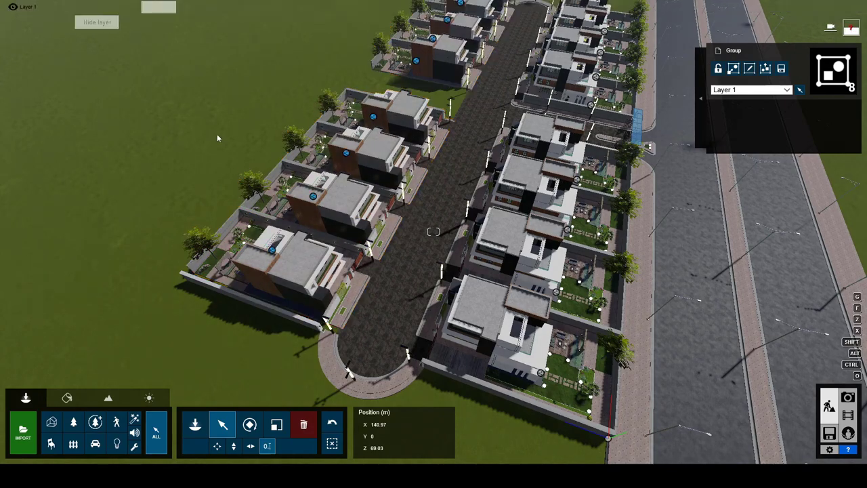
key(w)
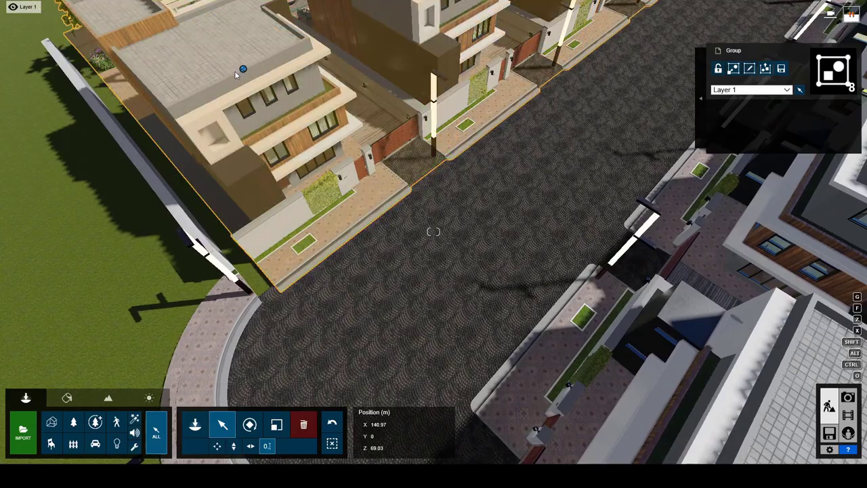
drag(237, 70, 361, 212)
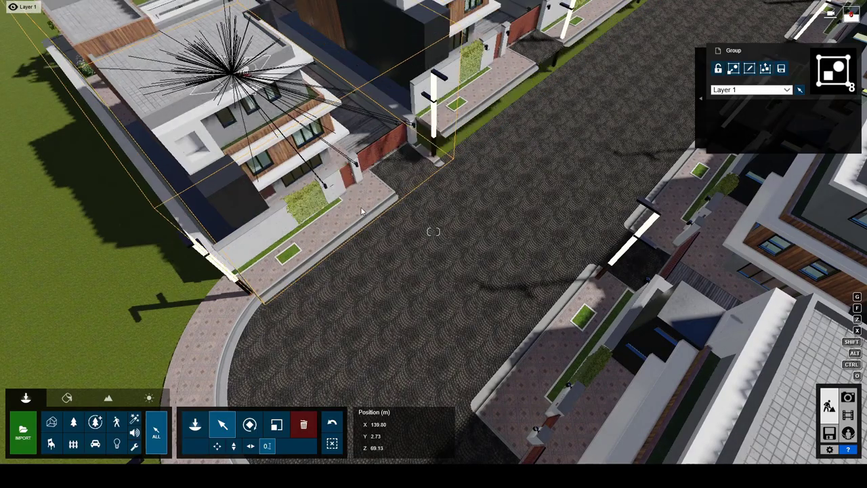
key(w)
right_drag(361, 211, 410, 374)
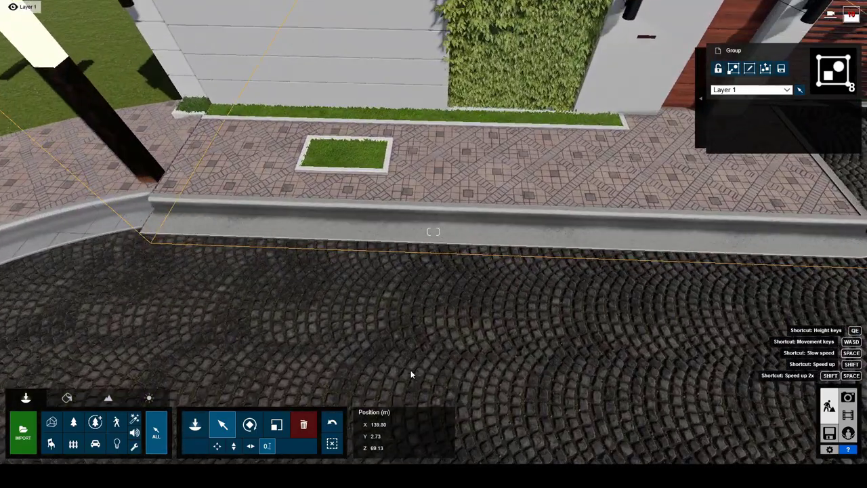
click(411, 374)
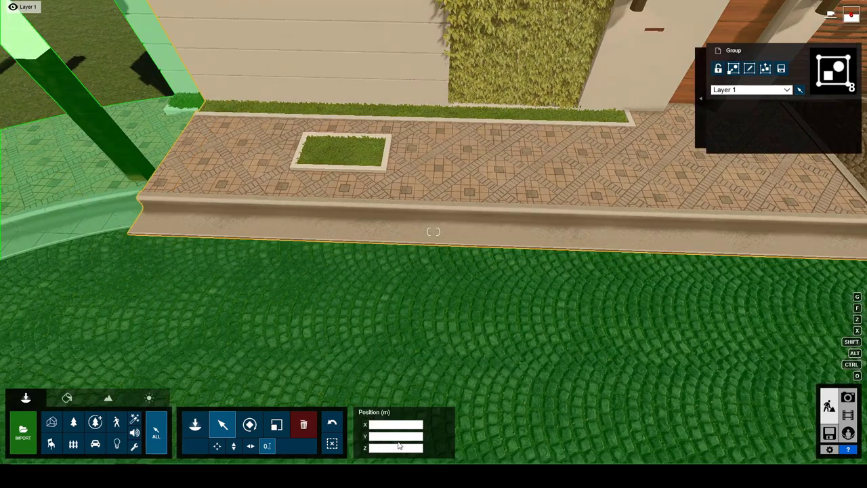
key(e)
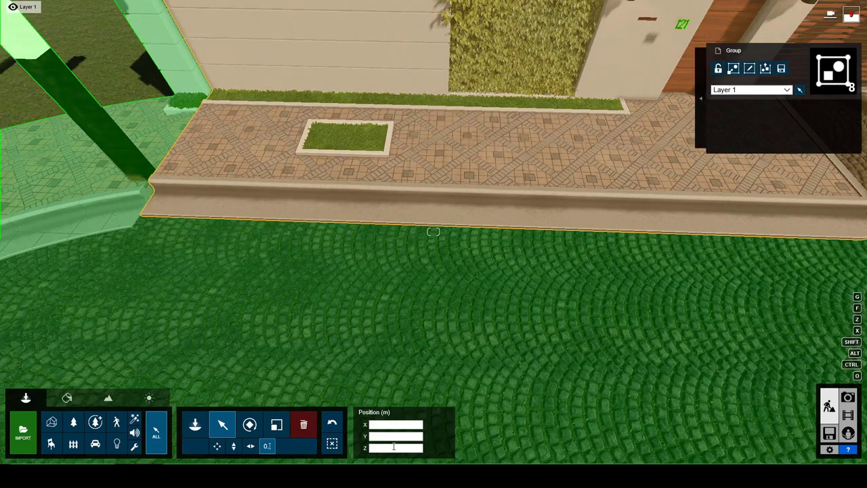
key(e)
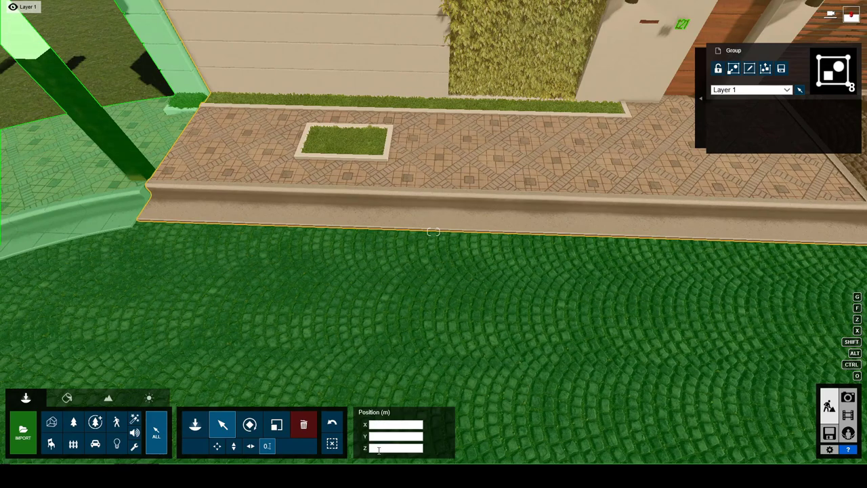
key(e)
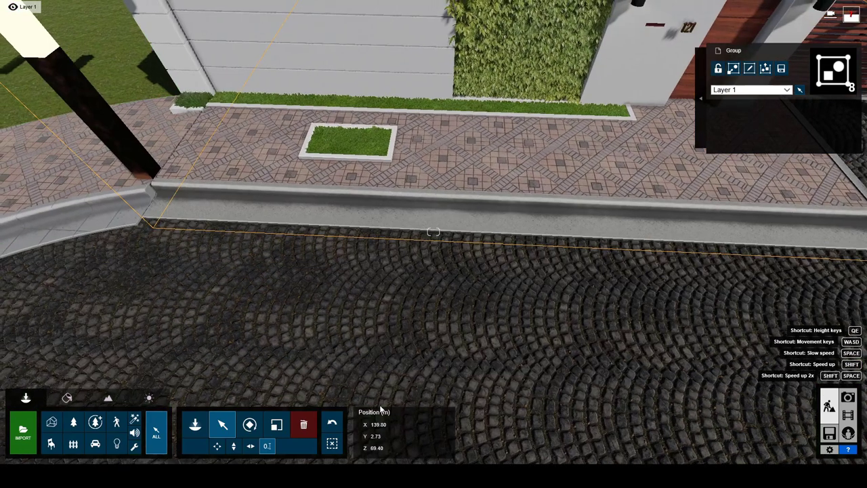
key(e)
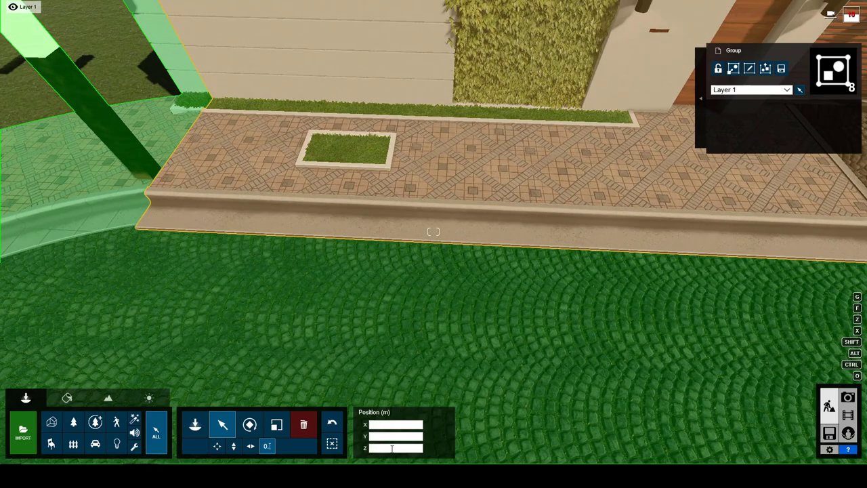
key(a)
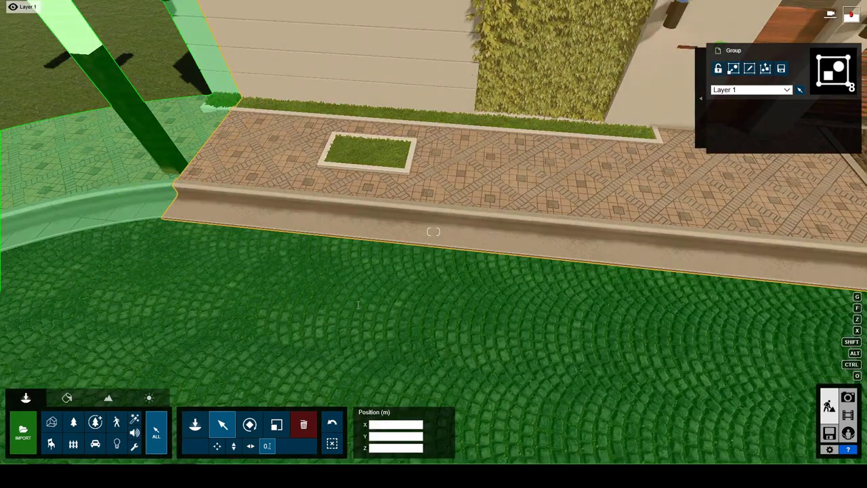
key(ctrl+z)
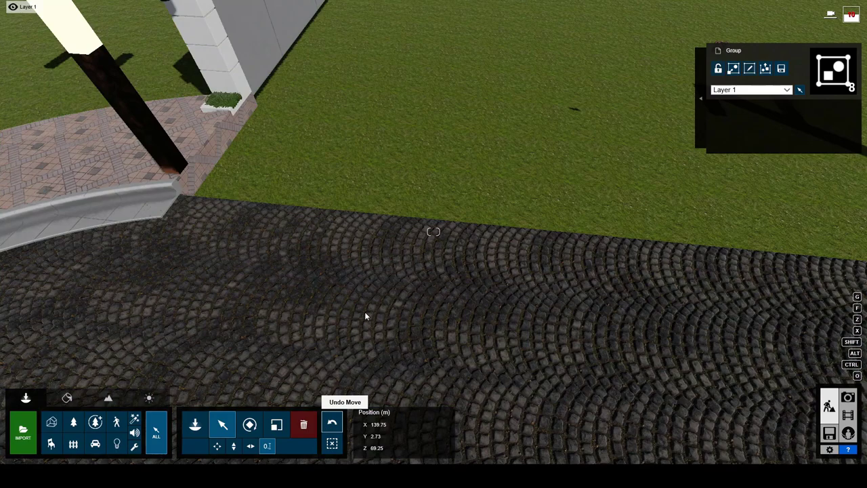
key(ctrl+y)
key(s)
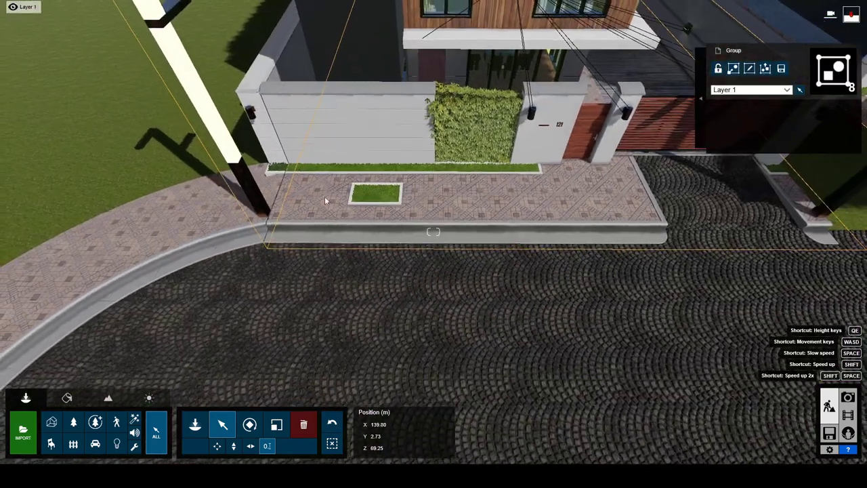
key(w)
click(487, 114)
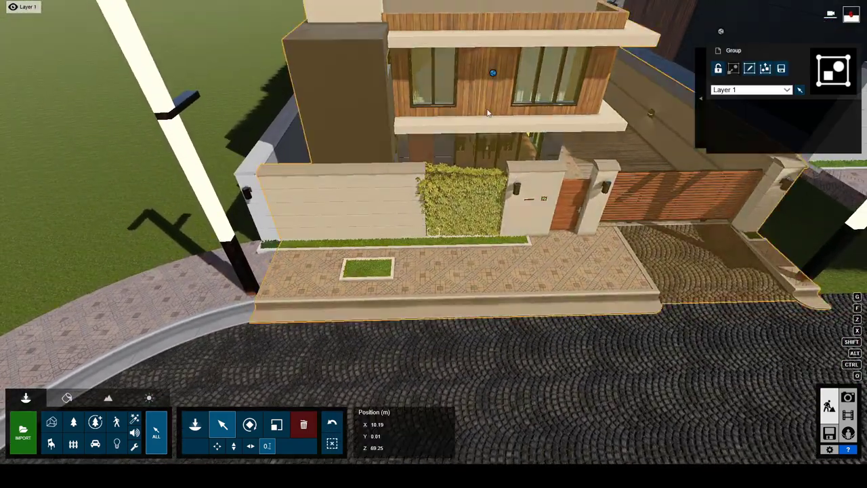
ctrl+click(407, 352)
click(359, 368)
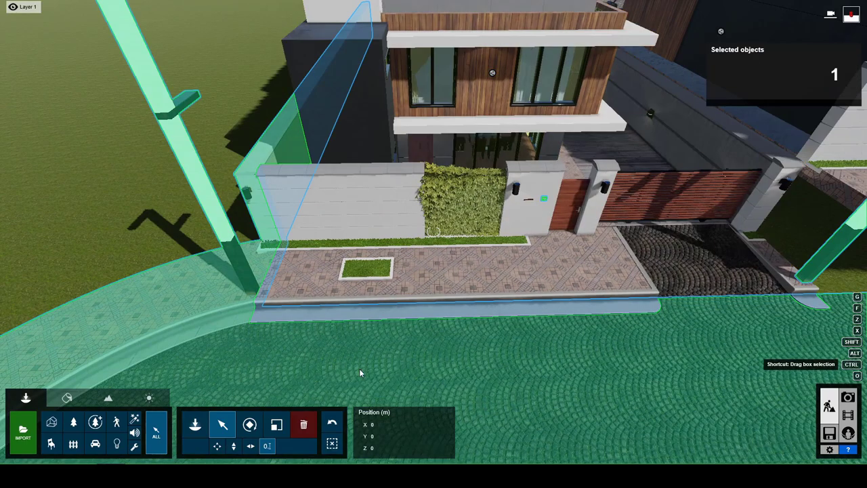
key(w)
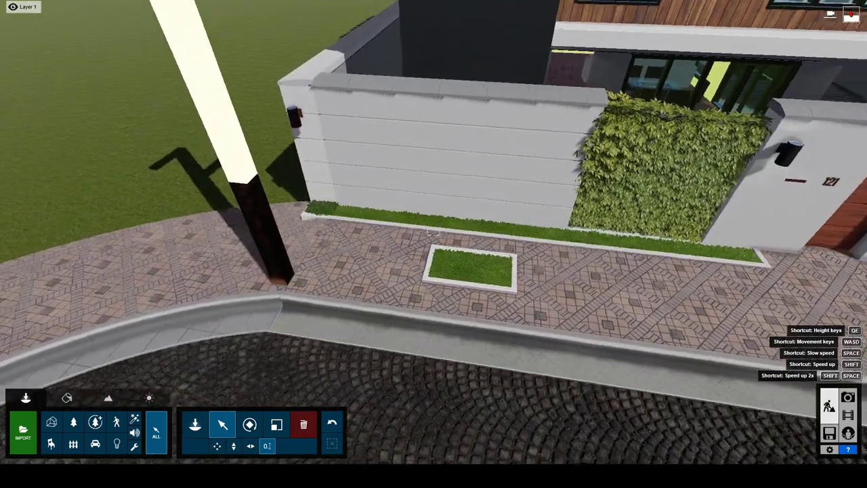
- Select several villa groups along the row, including the rear villa
right_drag(433, 232, 429, 232)
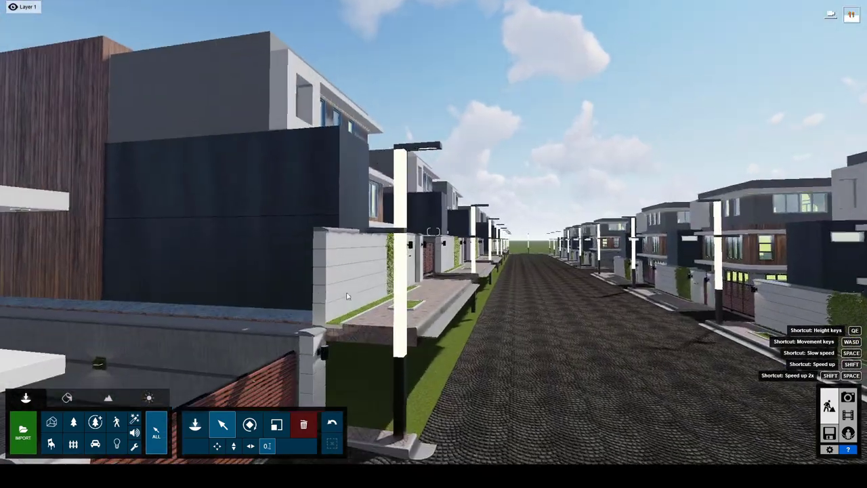
click(142, 282)
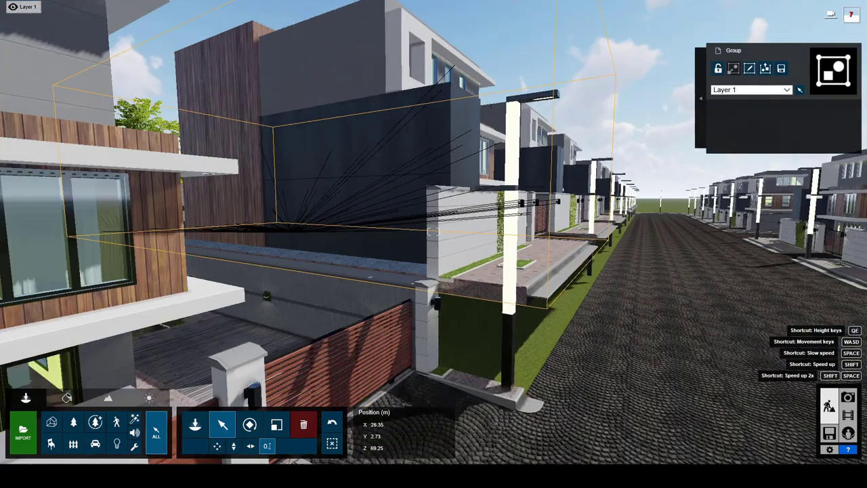
right_drag(353, 404, 417, 230)
click(416, 231)
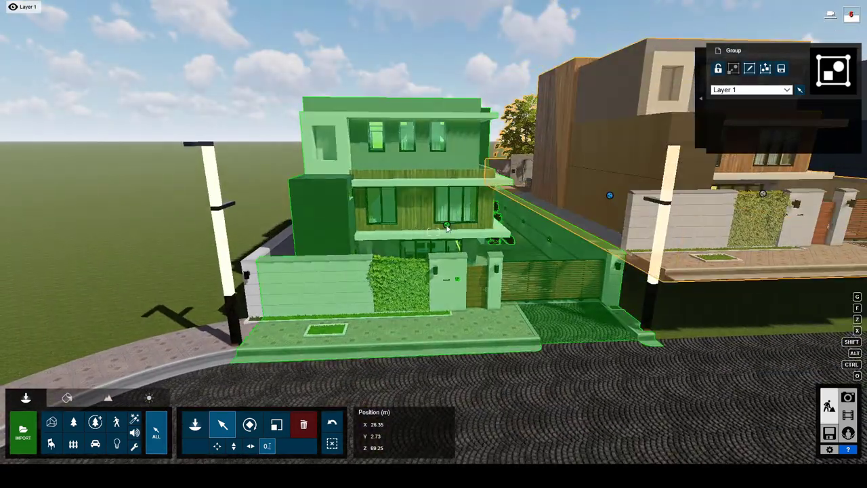
right_drag(394, 438, 474, 217)
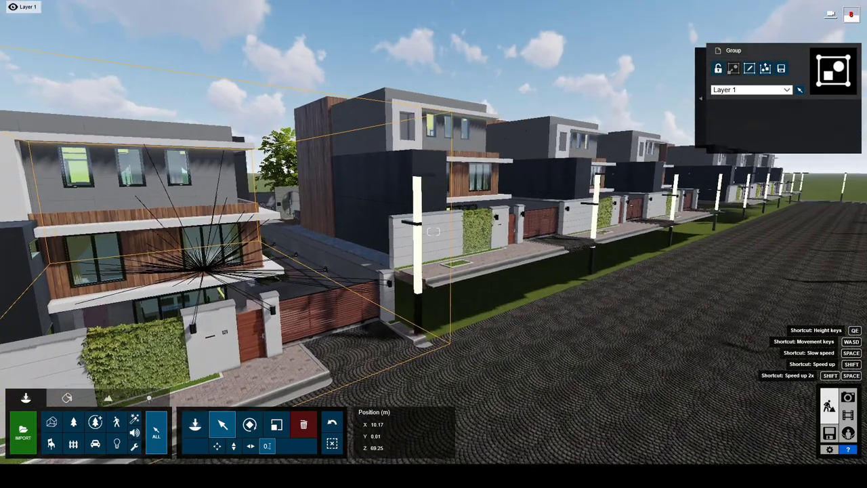
ctrl+drag(474, 217, 656, 198)
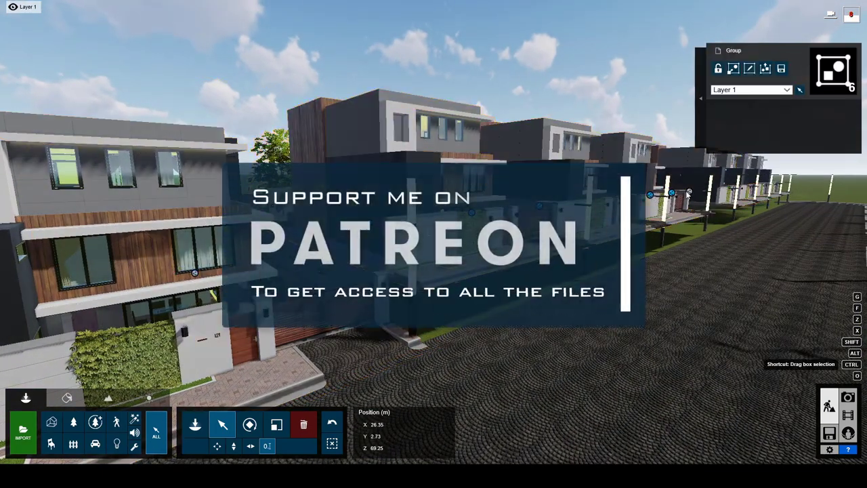
ctrl+click(434, 379)
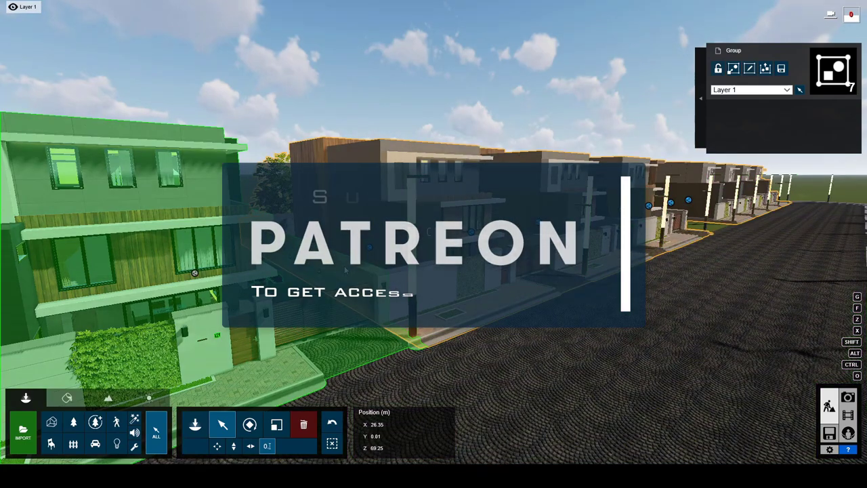
text(0.01)
click(834, 68)
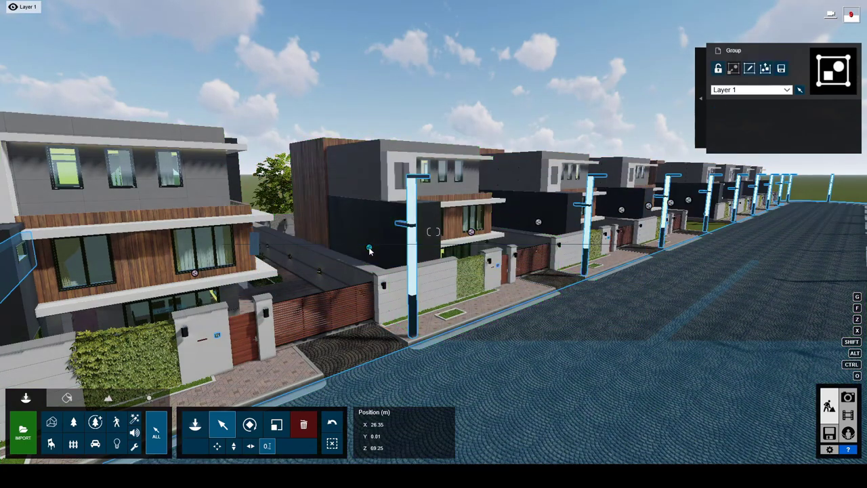
click(388, 277)
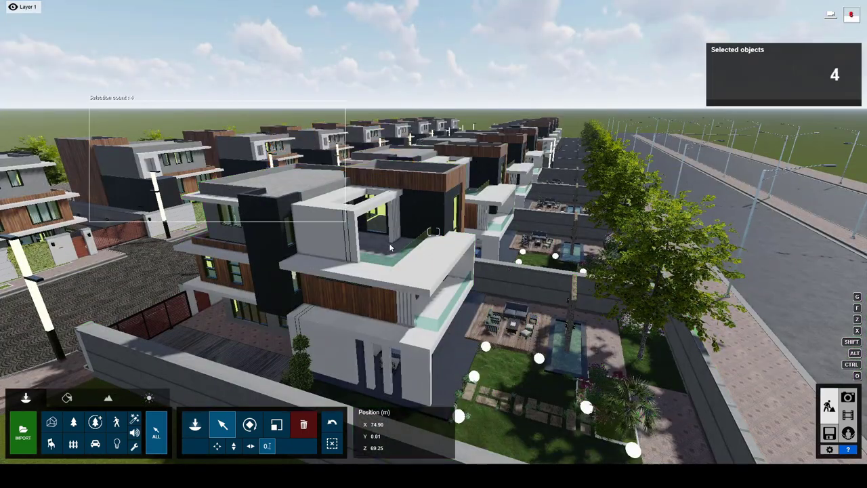
- Ungroup the selected villa groups with Ungroup in the Group panel
click(778, 52)
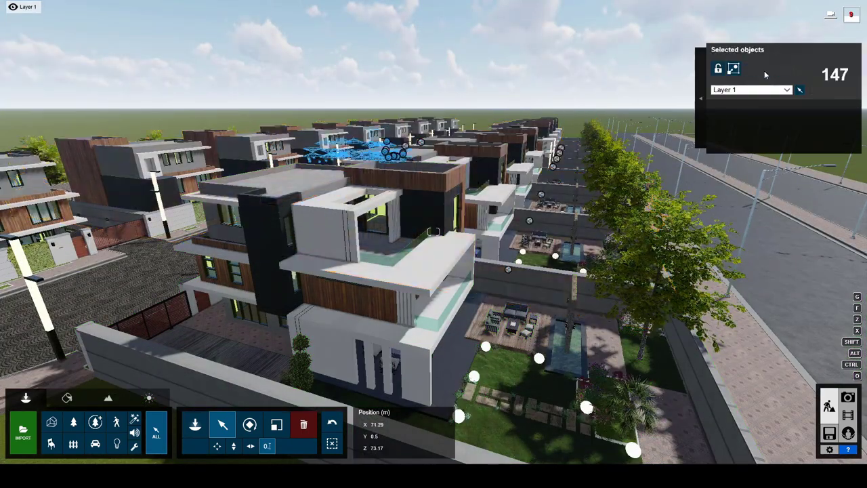
click(766, 68)
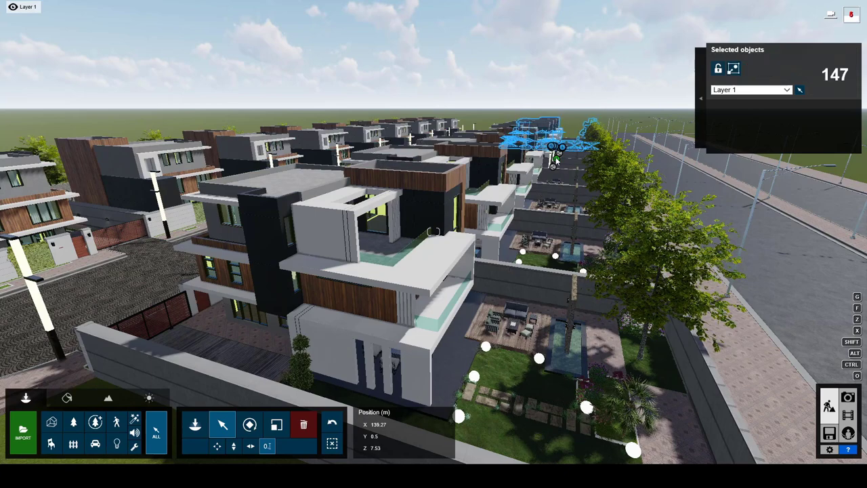
click(555, 161)
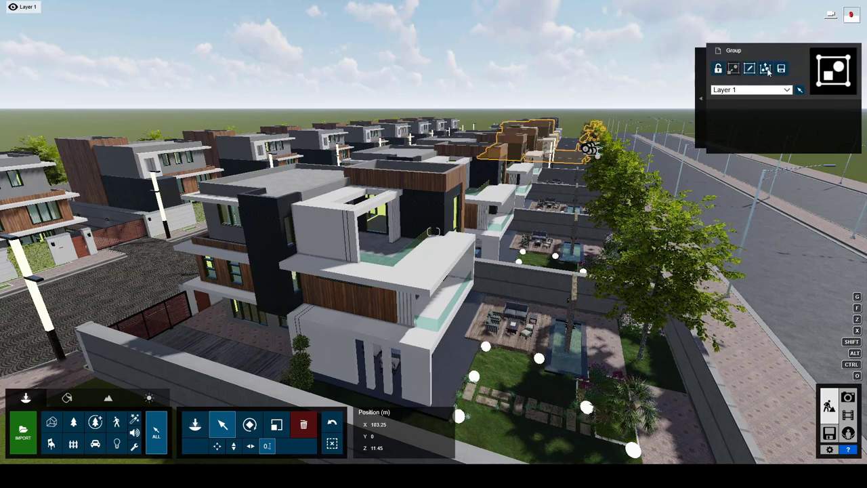
click(766, 68)
key(ctrl+z)
click(564, 188)
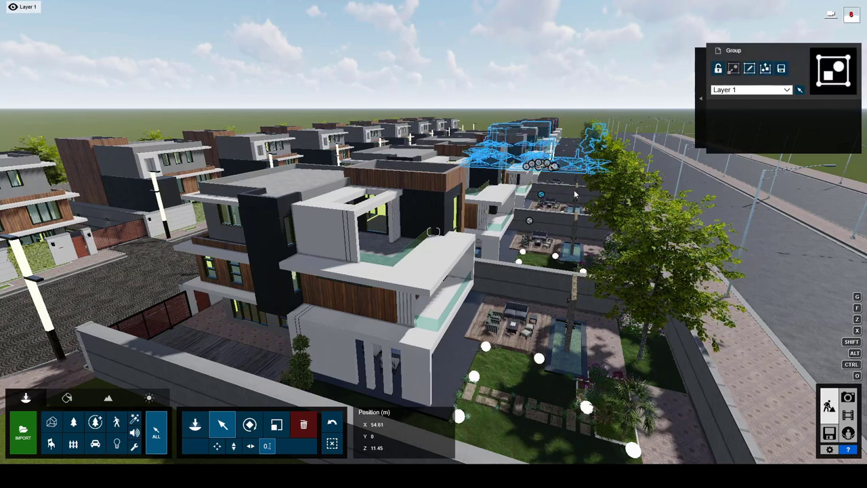
click(766, 69)
- Ungroup the near-end villa into its 147 individual objects
click(766, 69)
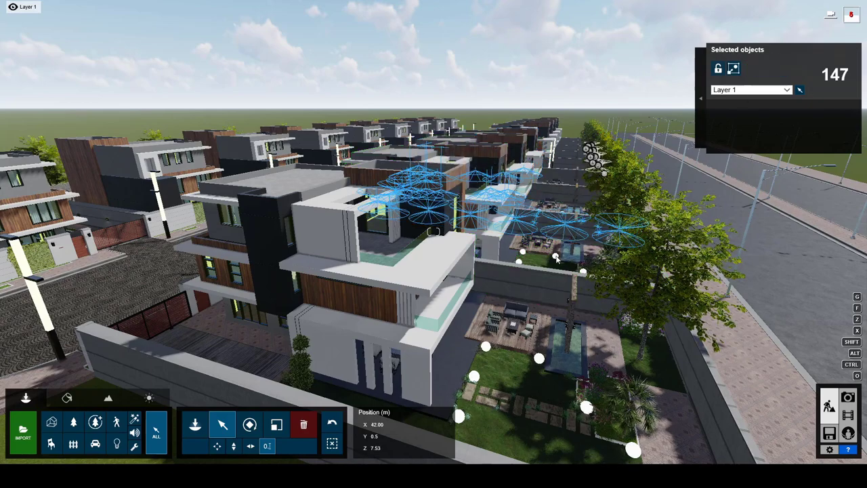
key(ctrl+z)
click(535, 212)
scroll(535, 212, down, 10)
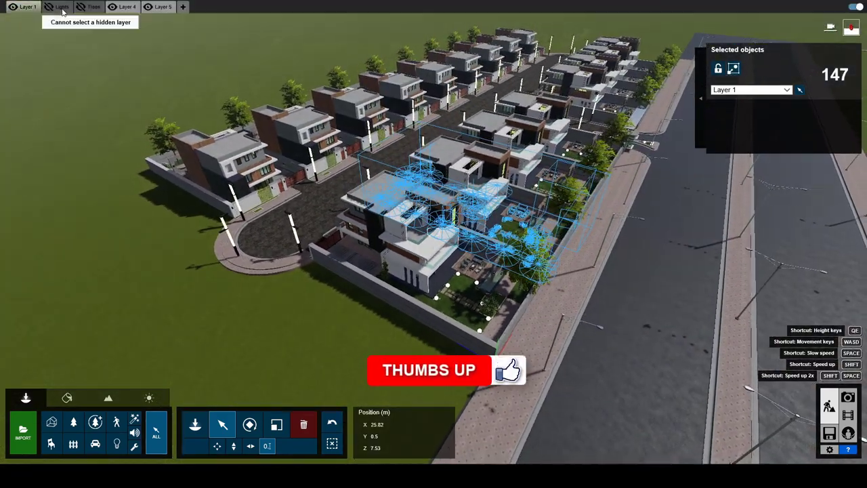
click(450, 270)
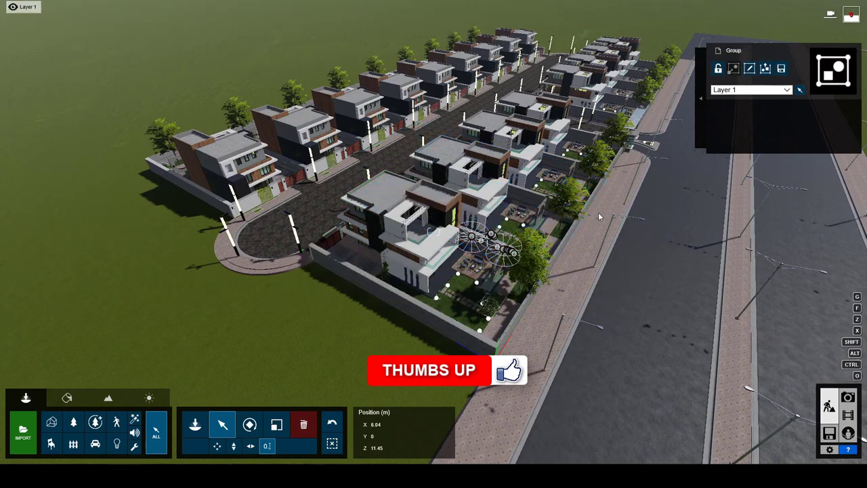
click(766, 68)
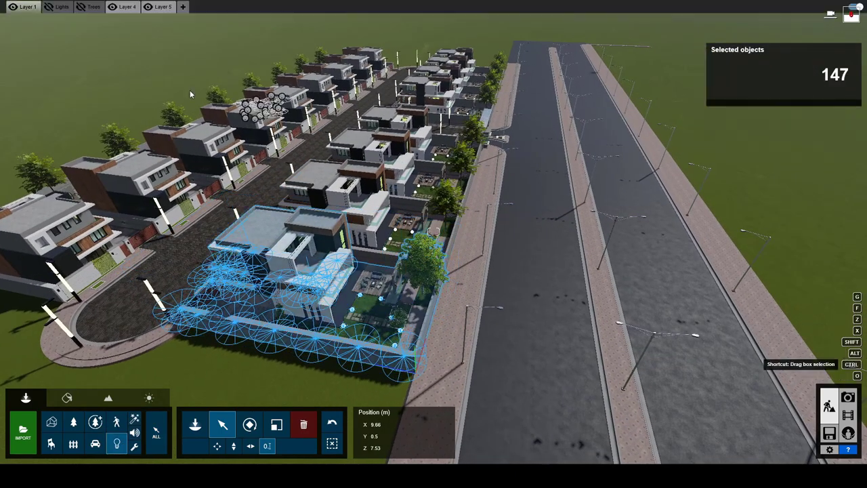
- Move the boxed lights to the hidden Lights layer, then ungroup a left-row villa
ctrl+drag(137, 42, 523, 342)
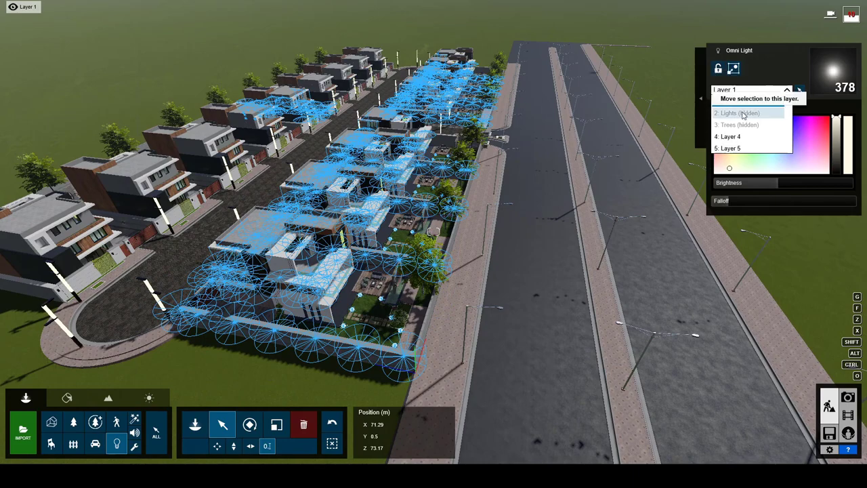
click(743, 115)
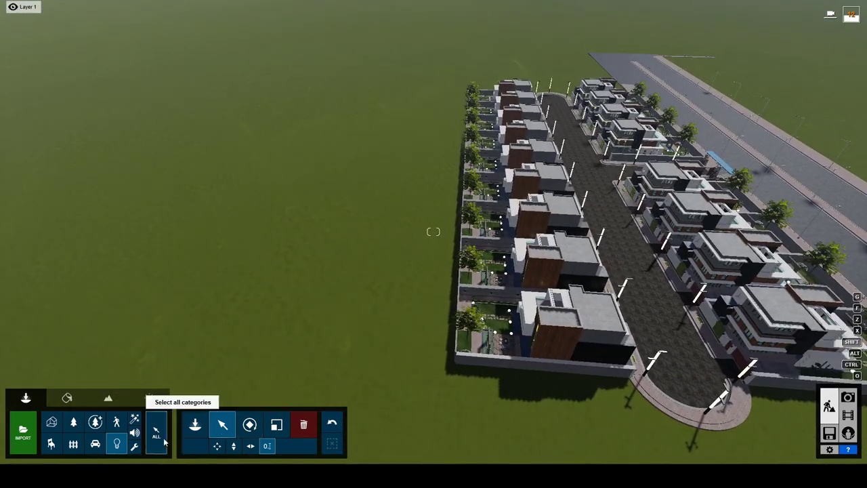
click(157, 434)
click(552, 326)
click(555, 261)
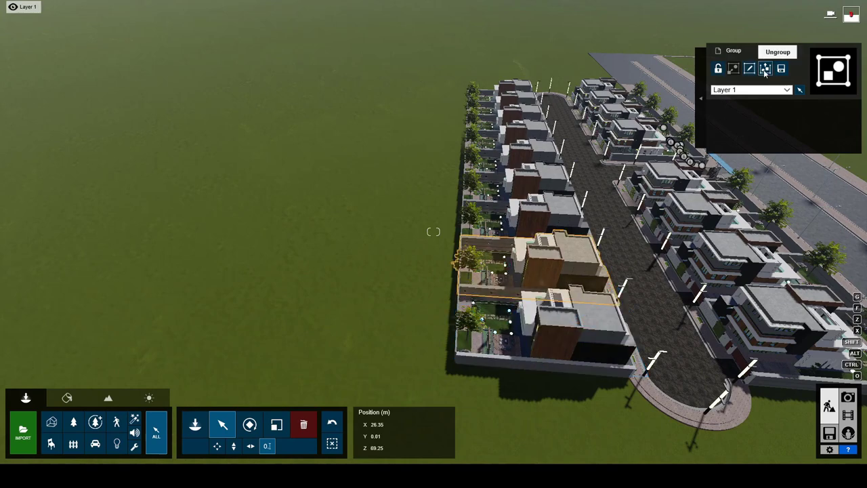
click(765, 69)
- Ungroup the next villa up the row, then box-select the far row's lights for the layer list
click(493, 170)
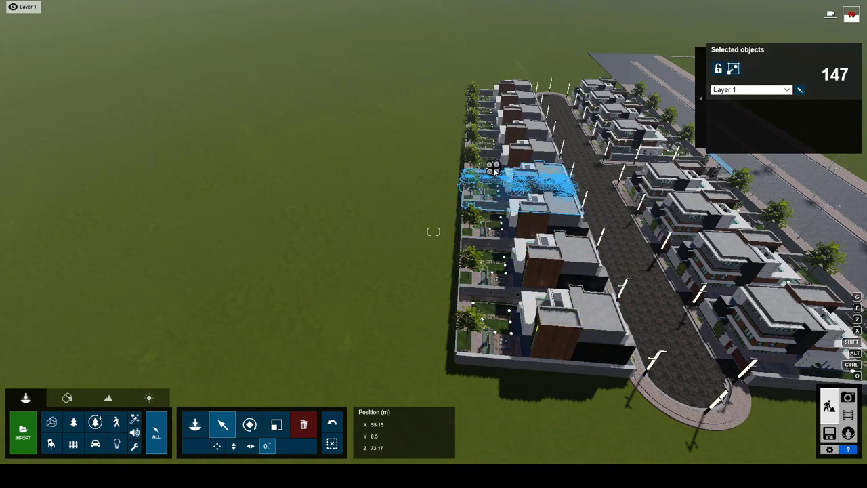
click(496, 144)
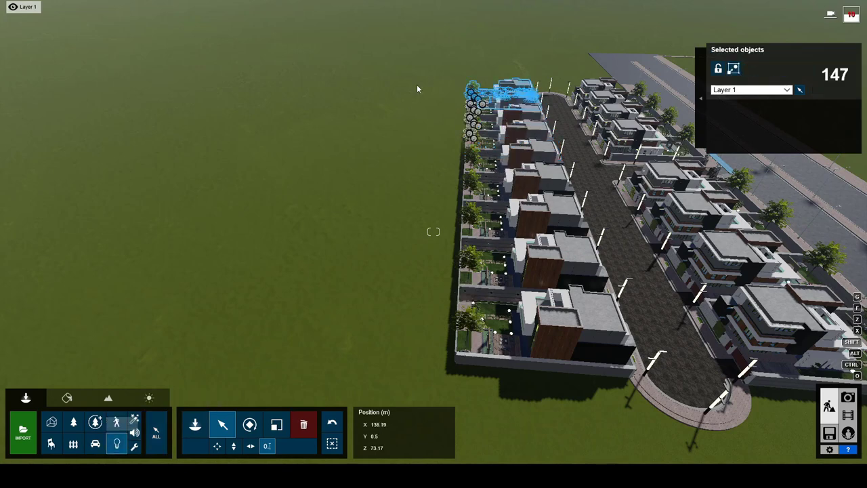
drag(422, 64, 698, 368)
click(751, 88)
- Send the far-row lights to the Lights layer and all trees to the hidden Trees layer
click(746, 111)
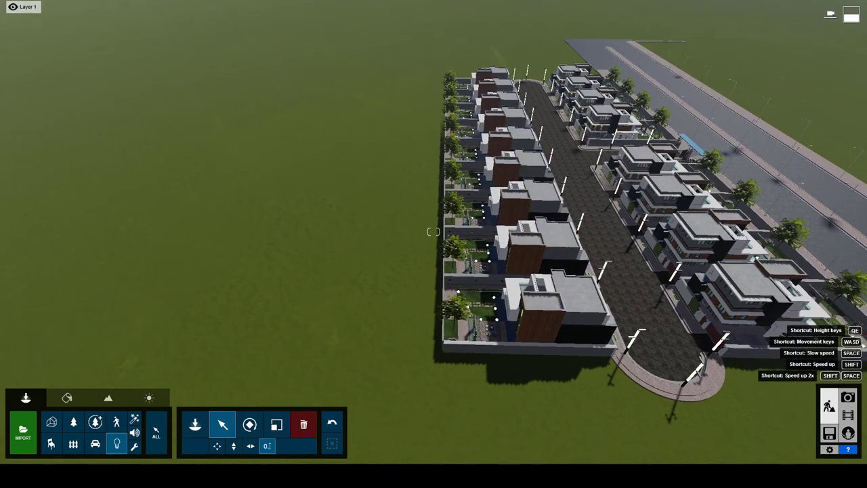
right_drag(433, 232, 561, 214)
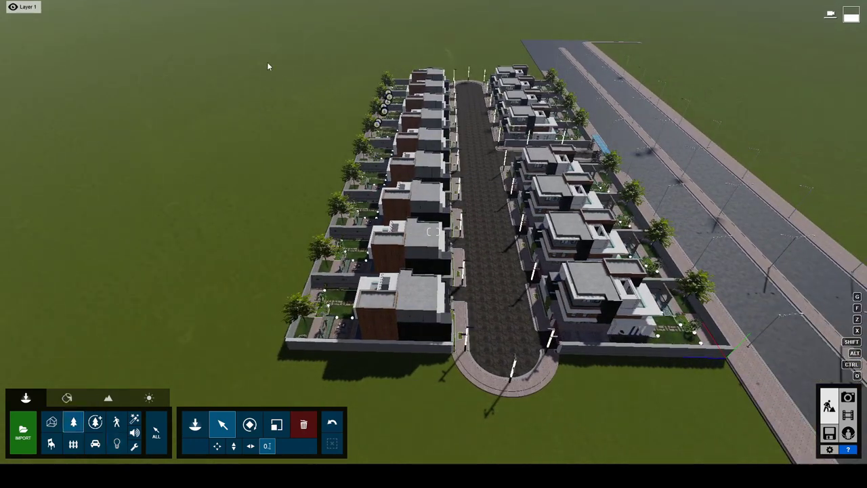
drag(268, 66, 671, 366)
click(751, 90)
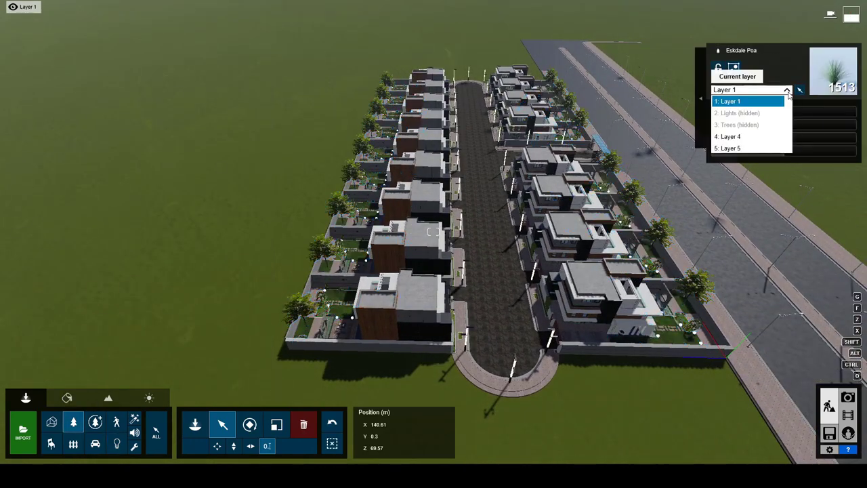
click(736, 127)
- Put the garden furniture sets on Layer 4, hide it, and rename it 'Furniture'
drag(300, 43, 671, 346)
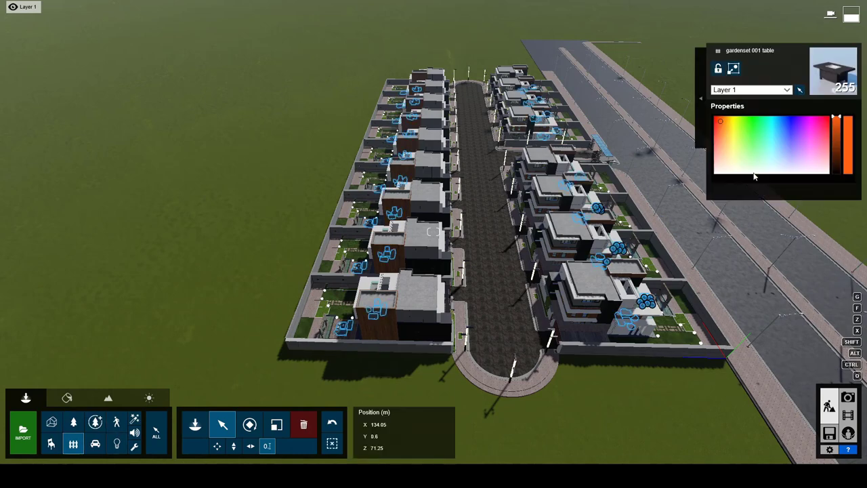
click(113, 7)
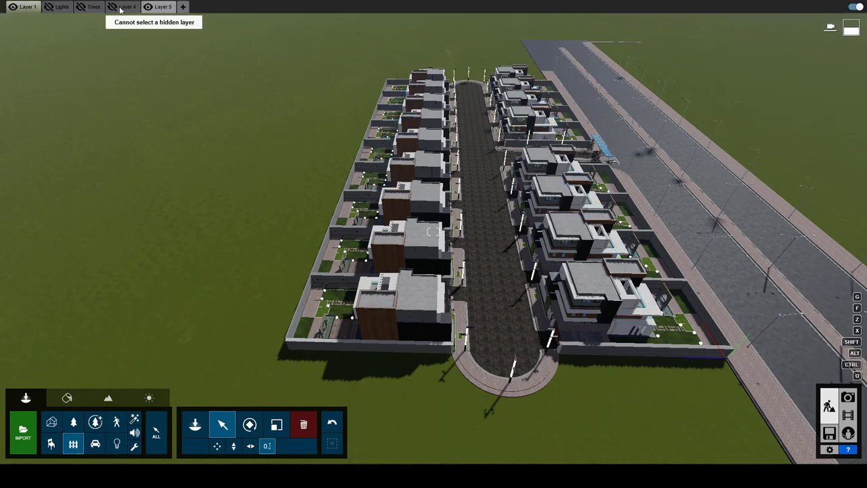
double_click(124, 8)
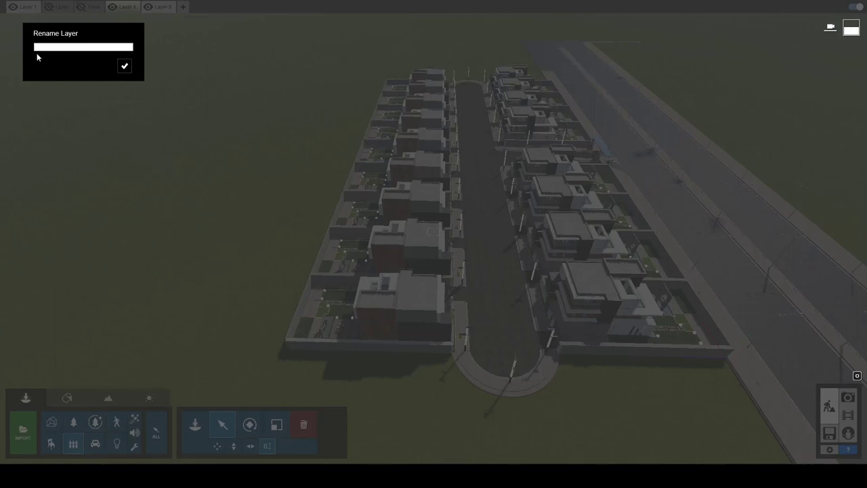
text(Furniture)
key(Return)
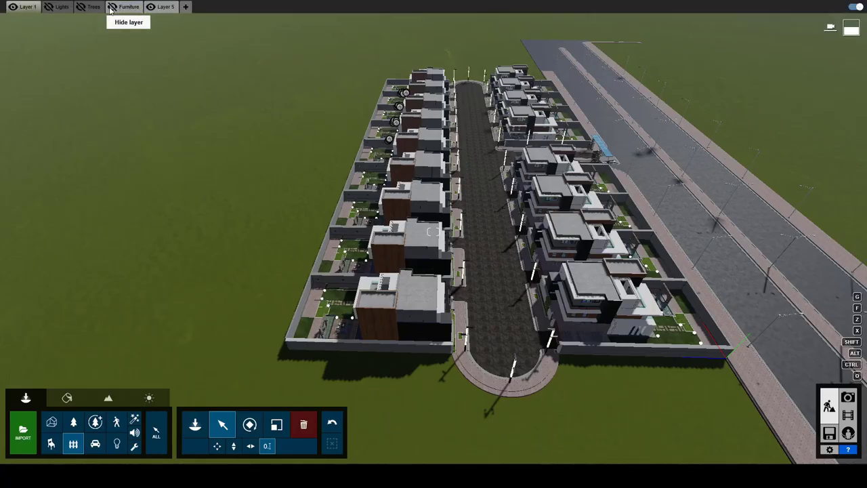
right_drag(123, 21, 108, 27)
key(w)
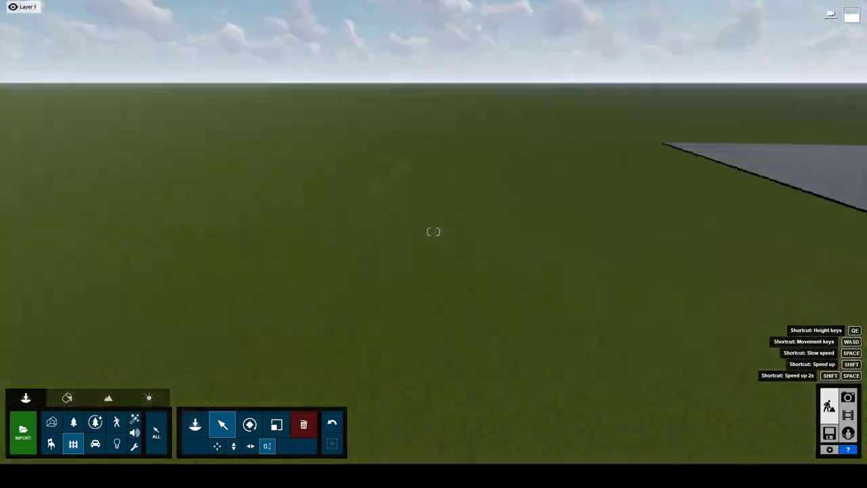
- Change the main terrain texture from grass to sand
right_drag(440, 146, 440, 146)
click(109, 398)
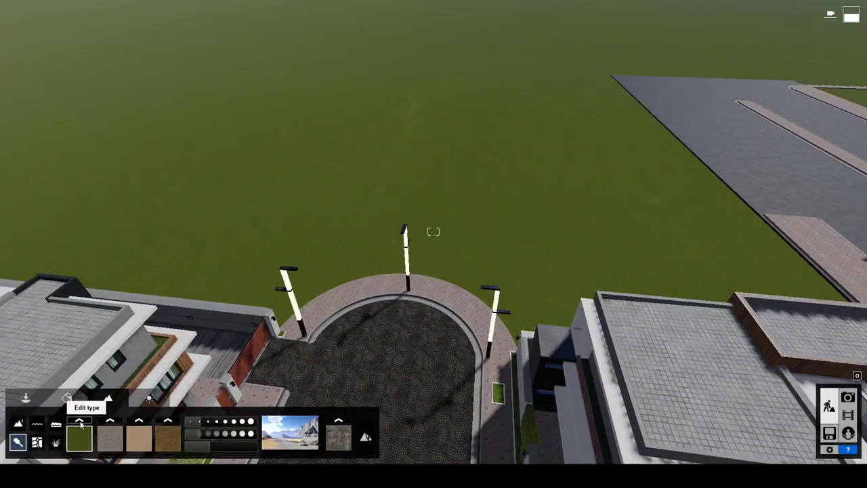
click(80, 421)
click(509, 224)
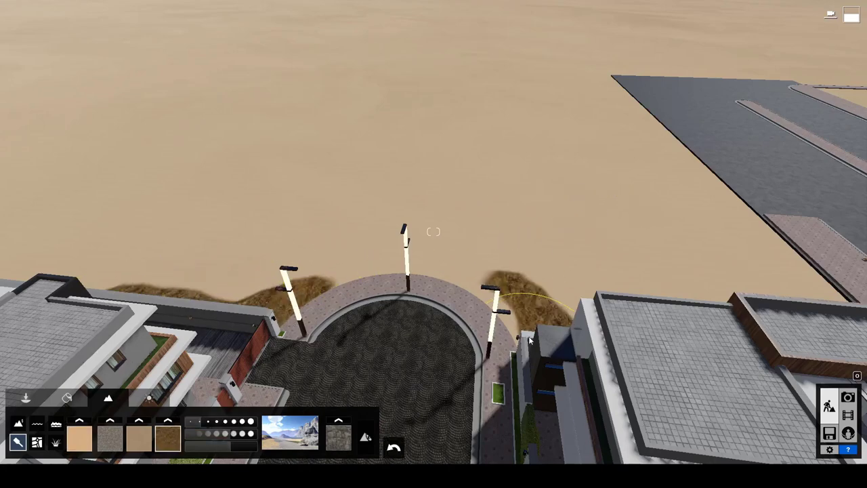
- Cover the mound behind the cul-de-sac with the ThailandGrass texture
right_drag(1, 311, 332, 194)
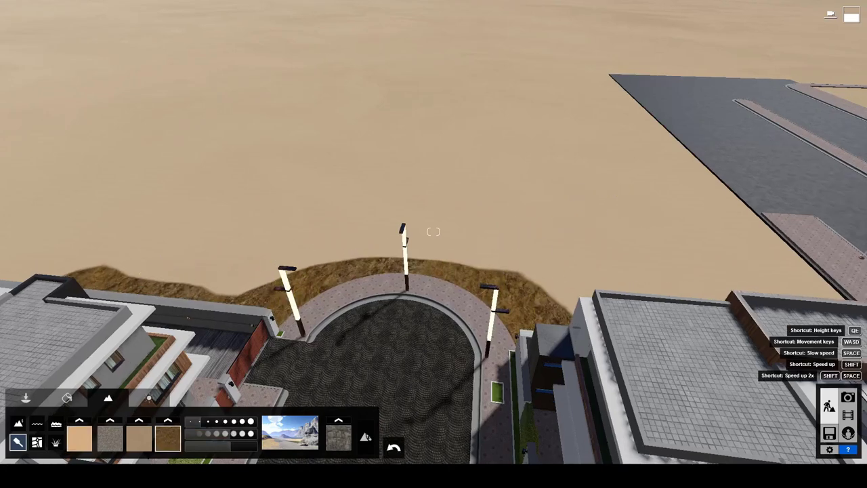
click(169, 420)
click(509, 233)
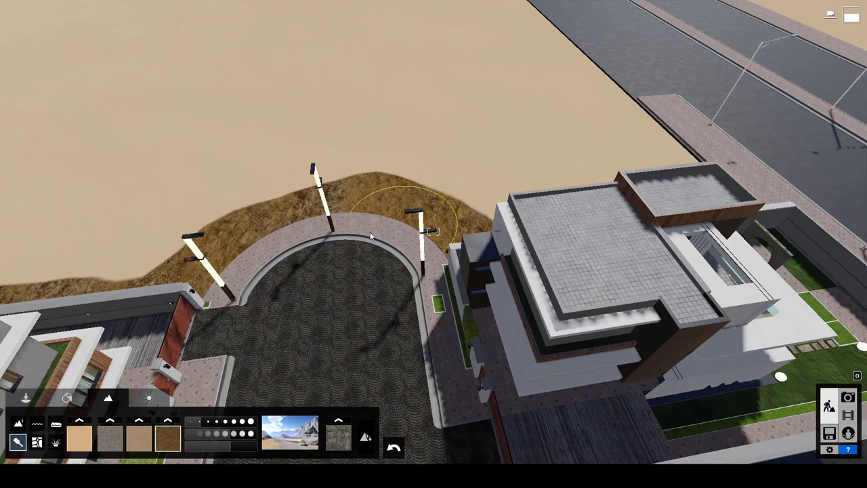
click(169, 421)
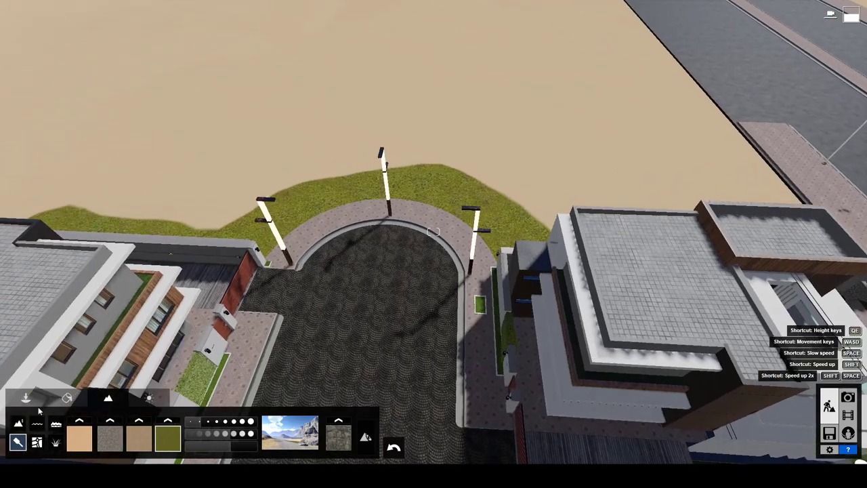
click(28, 400)
click(73, 422)
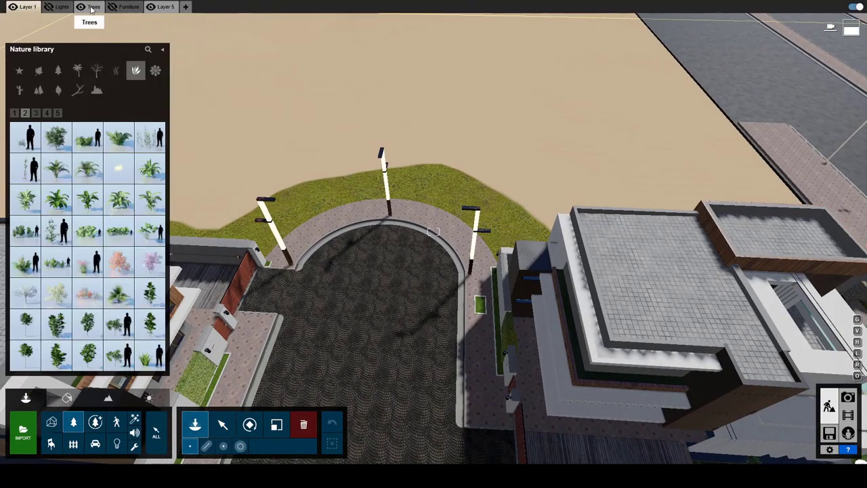
- Brush leafless shrubs over the sand with Paint Placement in two strokes
click(97, 70)
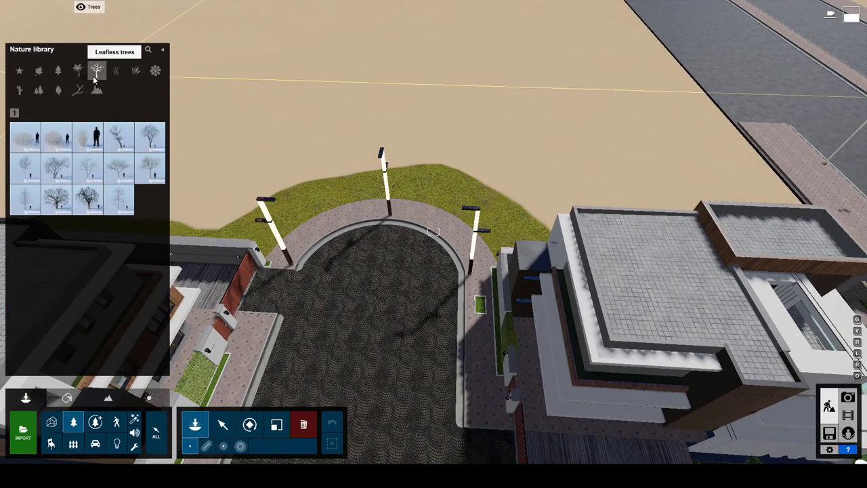
click(240, 446)
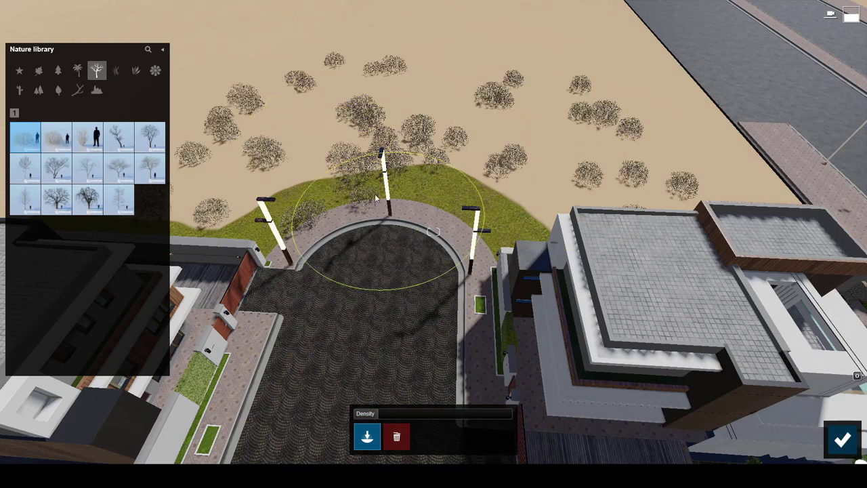
drag(467, 95, 561, 156)
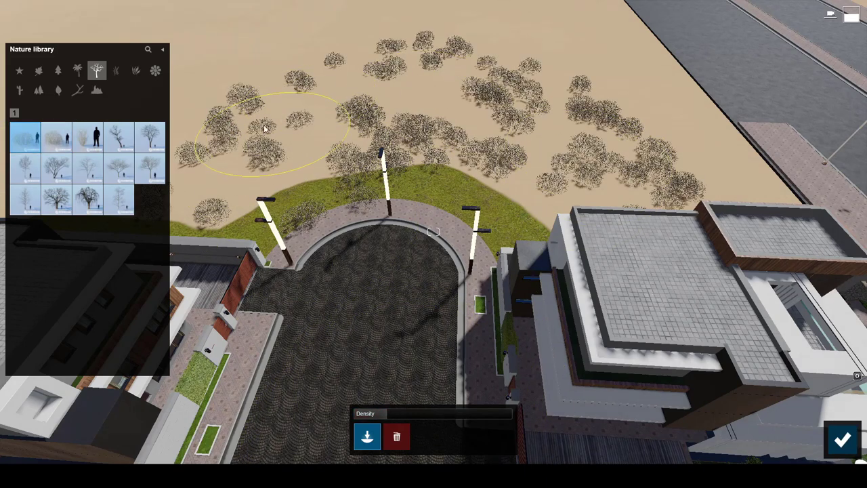
drag(266, 128, 608, 104)
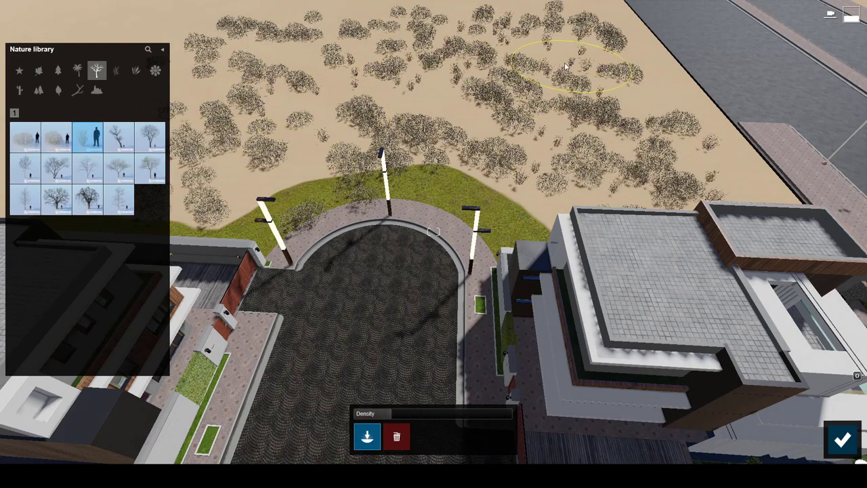
click(841, 441)
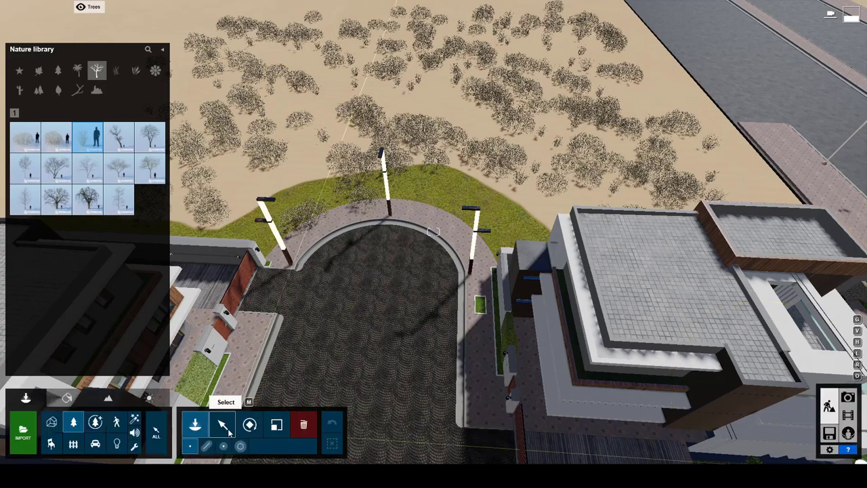
click(290, 215)
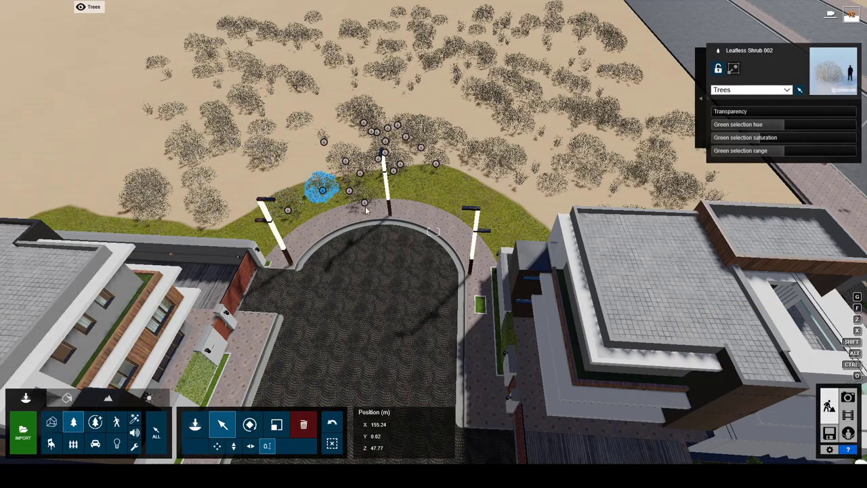
click(194, 424)
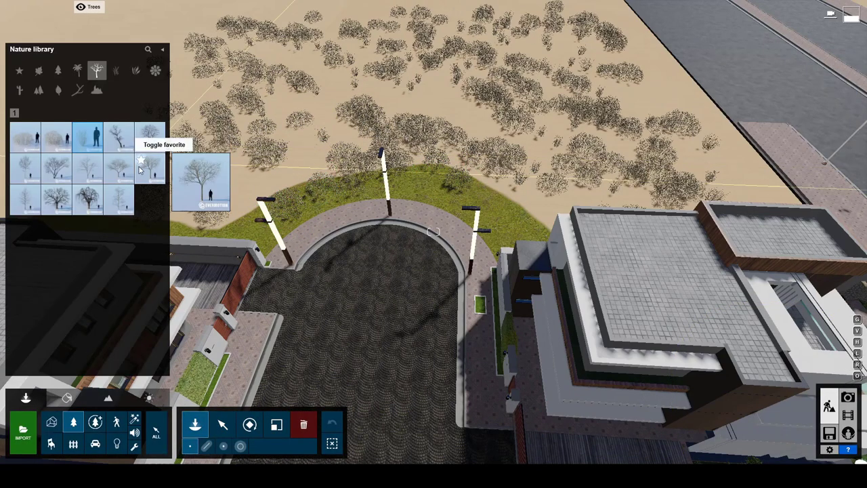
- Place a large leafless tree behind the houses
click(542, 200)
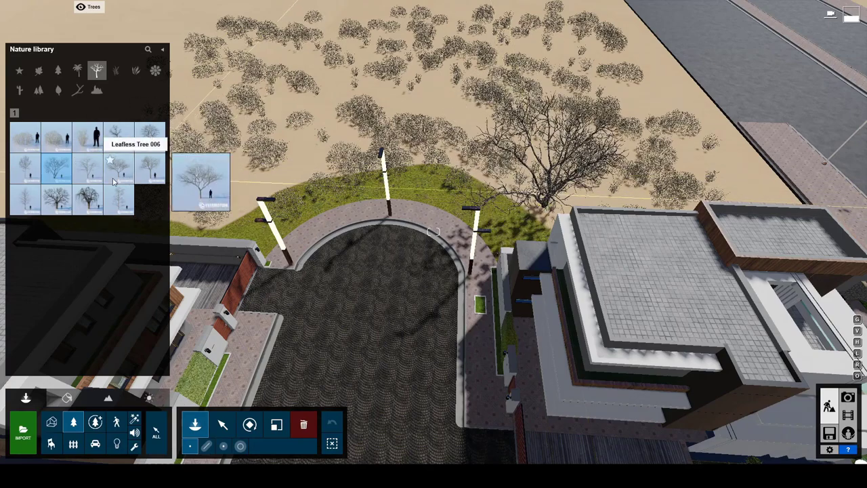
click(88, 170)
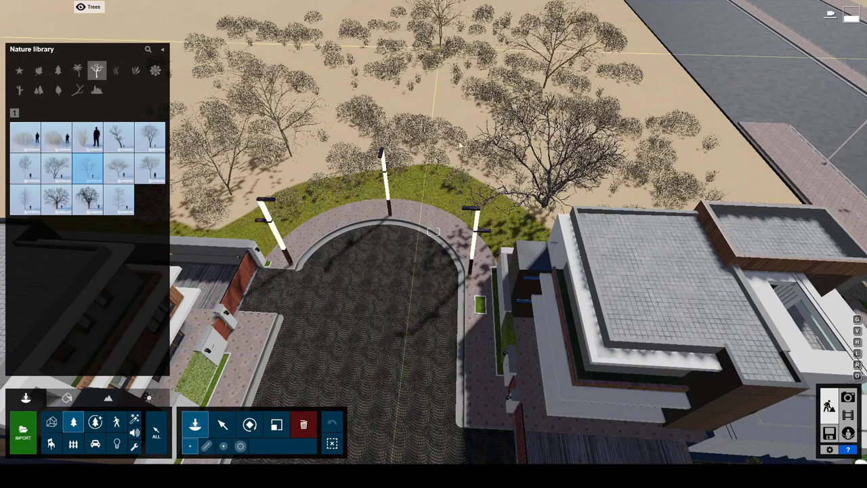
right_drag(267, 178, 382, 160)
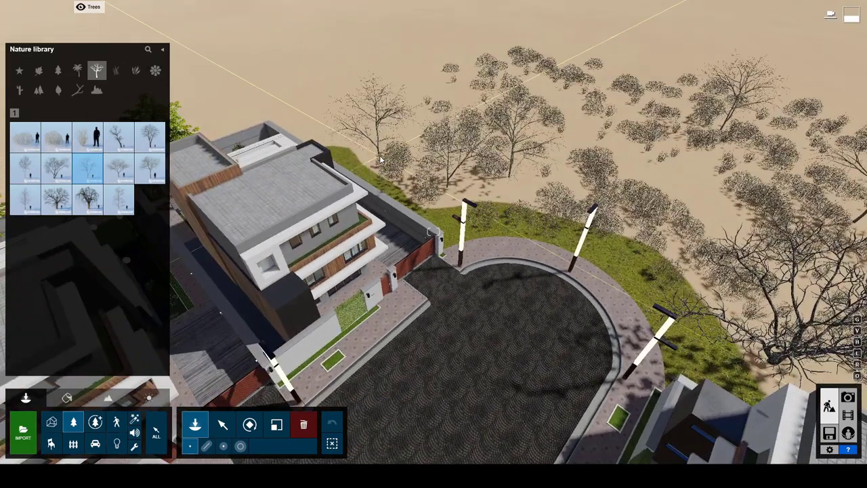
click(19, 90)
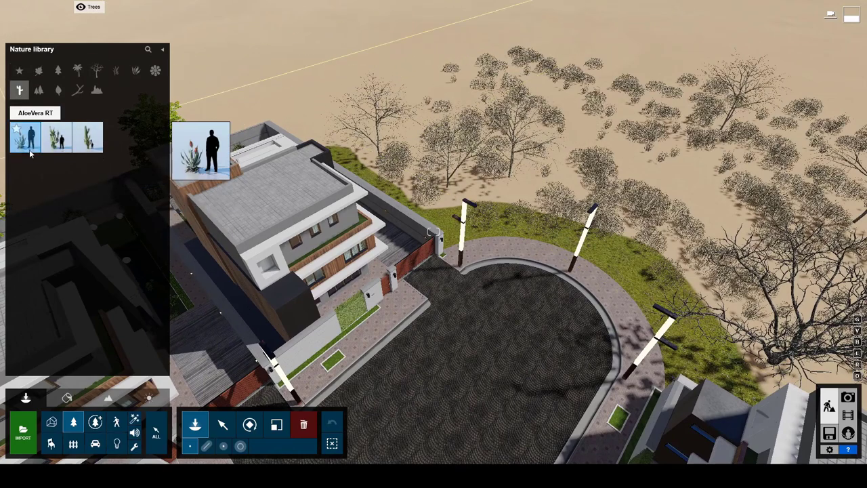
- Paint an AlmondTree XL2 RT green tree onto the sand behind the houses
click(207, 446)
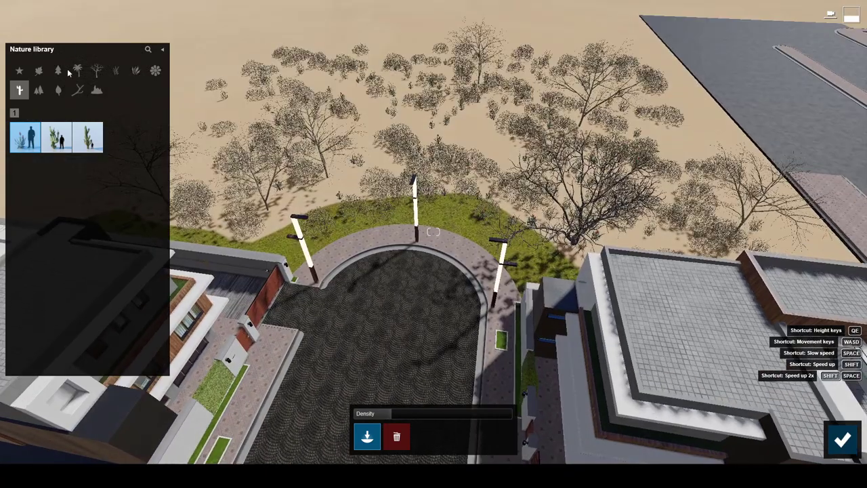
click(39, 70)
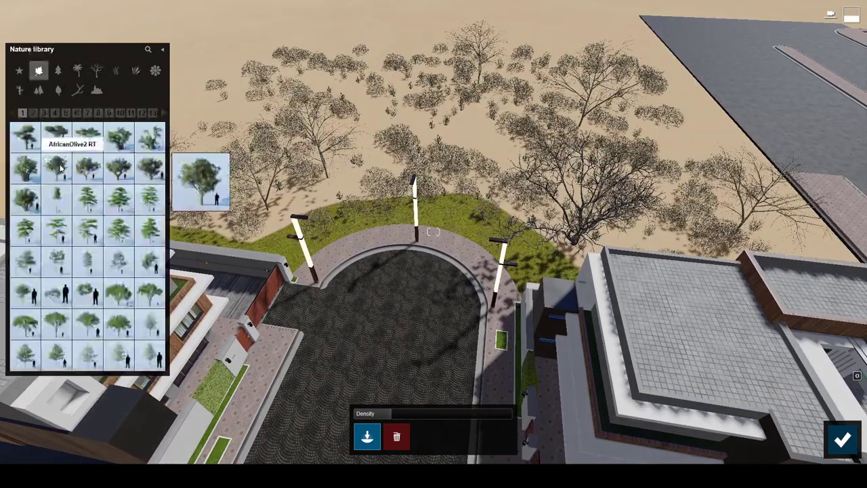
click(361, 159)
ctrl+click(370, 160)
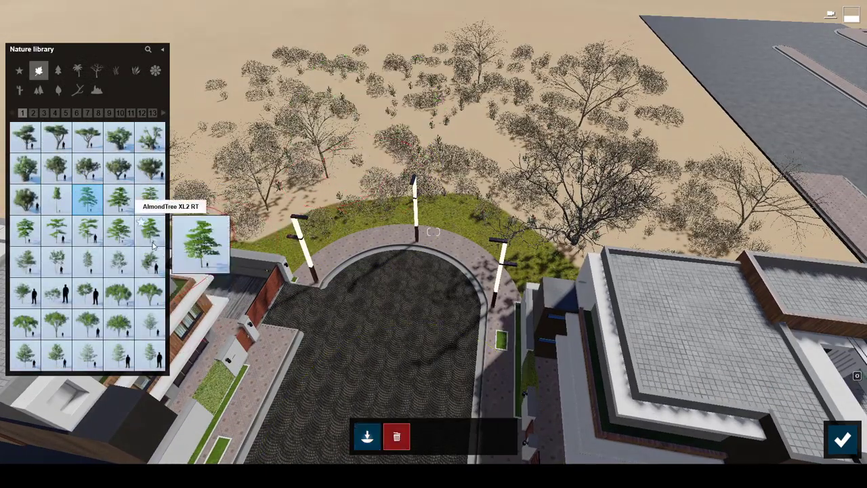
click(842, 442)
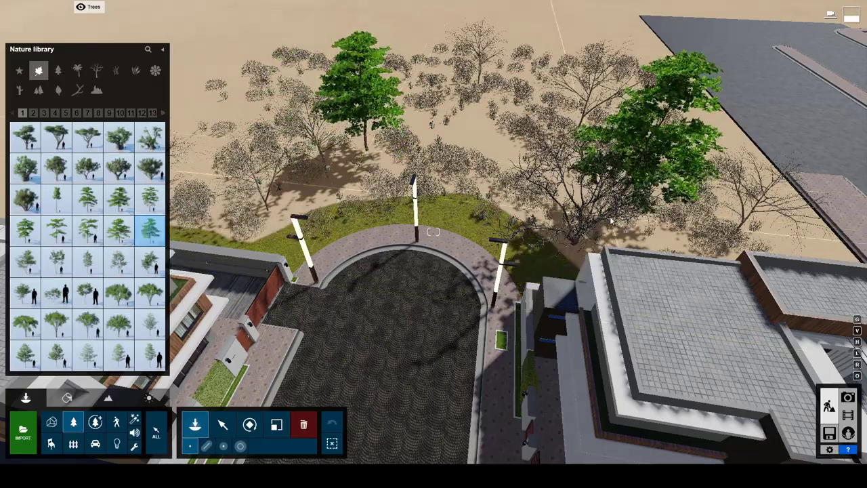
- At the far cul-de-sac, brush Leafless Shrub 003 across the surrounding sand
key(ctrl+1)
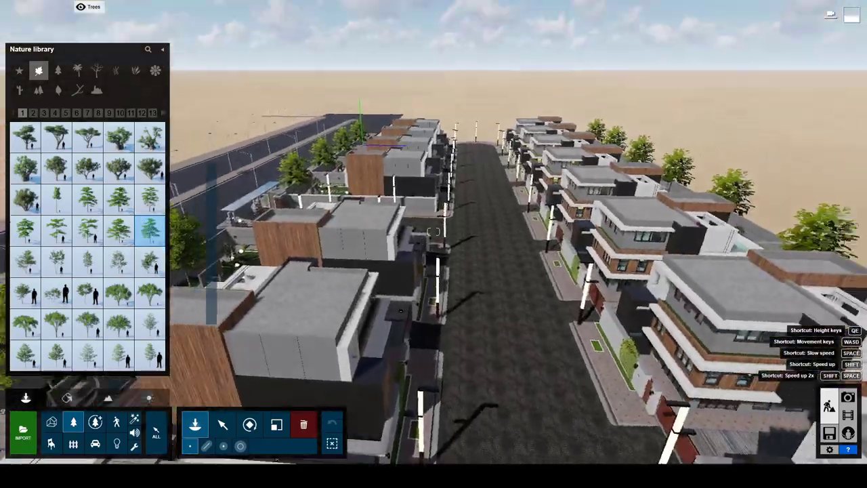
key(ctrl+2)
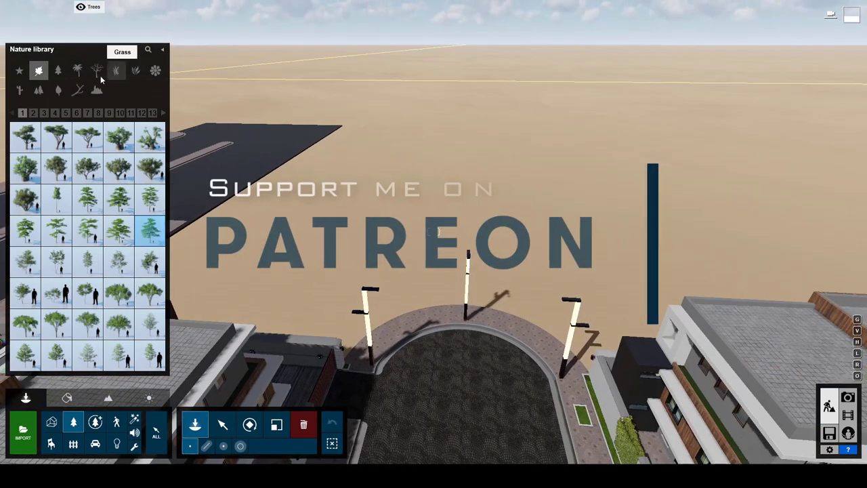
click(97, 70)
click(56, 135)
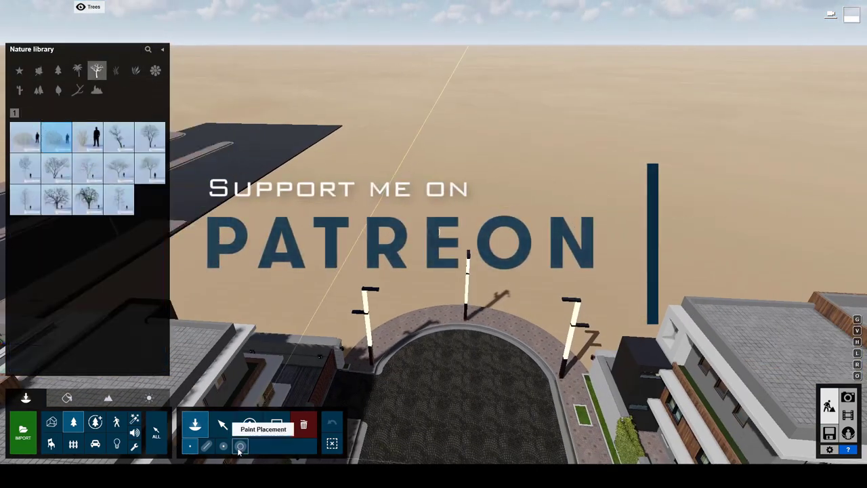
click(240, 446)
drag(345, 233, 525, 270)
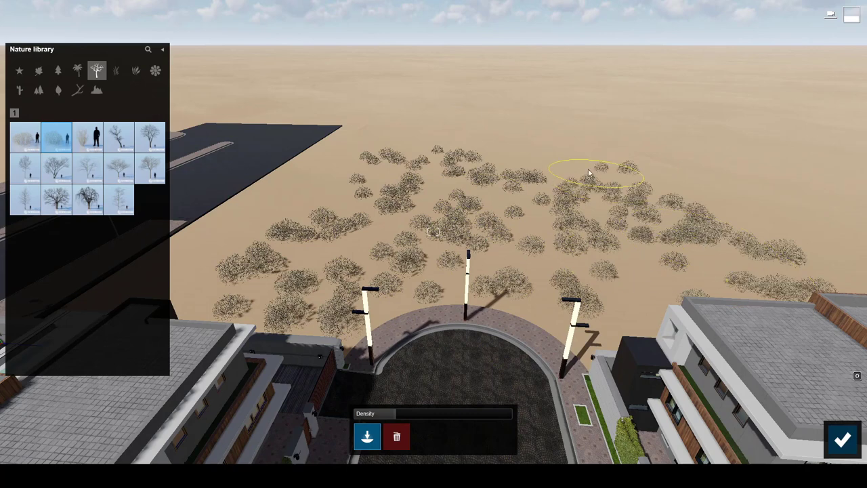
click(83, 127)
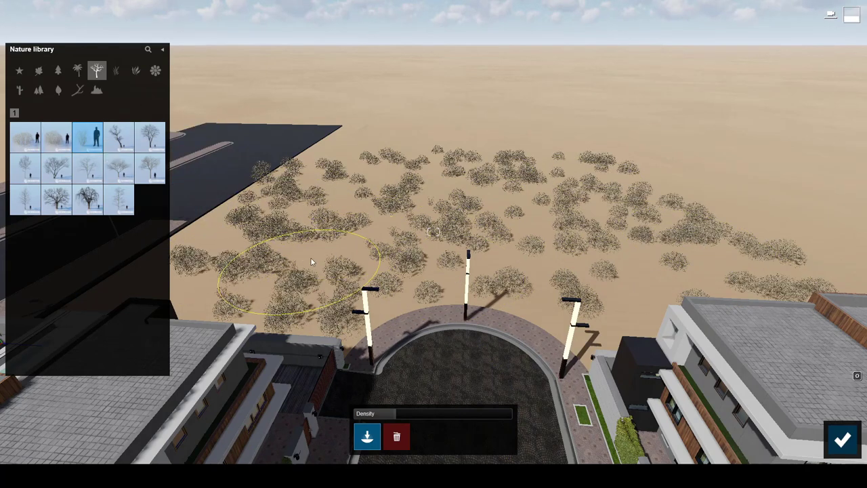
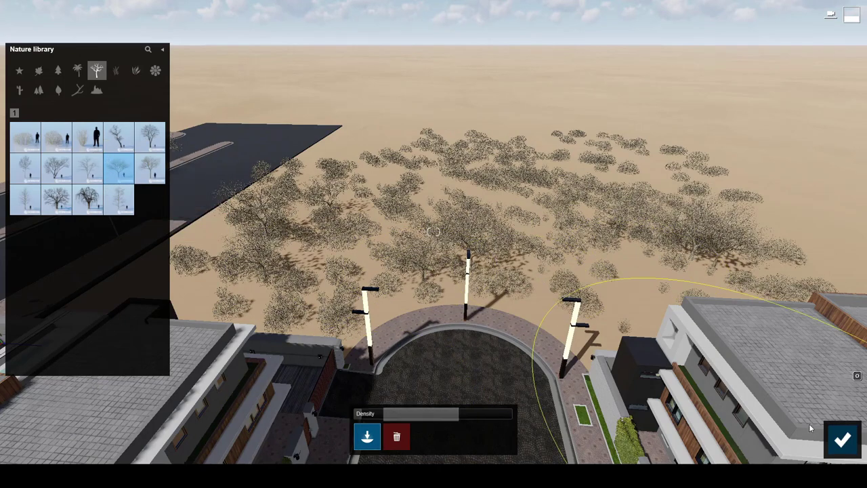
- Finish the dry shrubs and place bare trees on the sandy ground at right
click(843, 440)
click(119, 137)
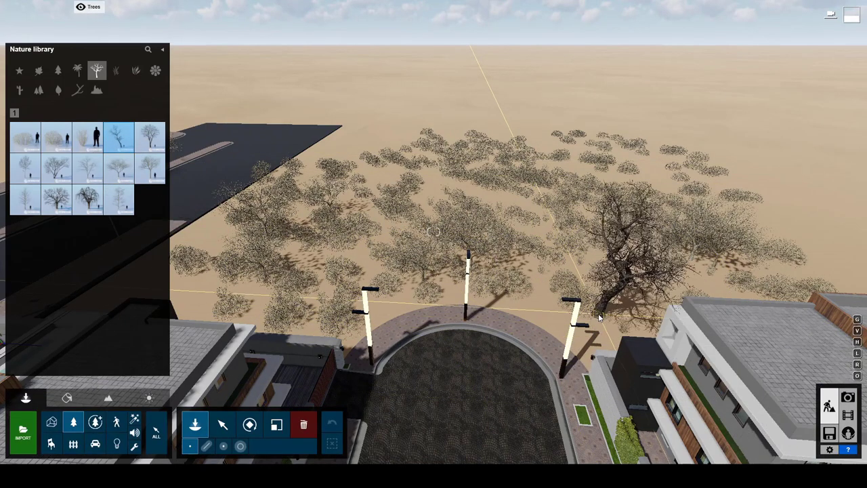
click(614, 310)
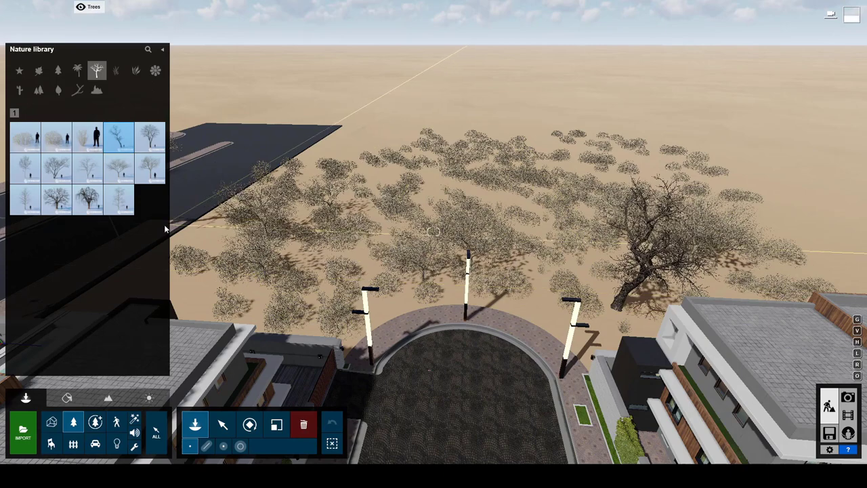
click(56, 168)
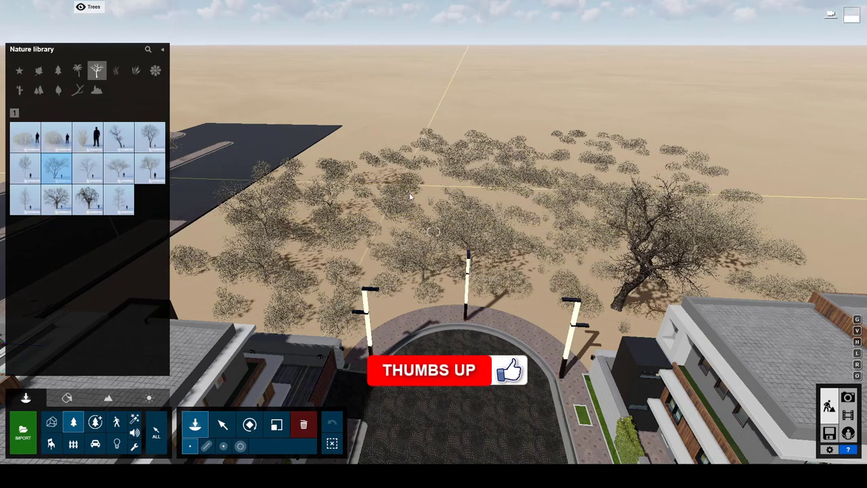
- Add a small Broadleaf tree beyond the plaza and bring the view to street eye level
click(39, 71)
mouse_move(120, 355)
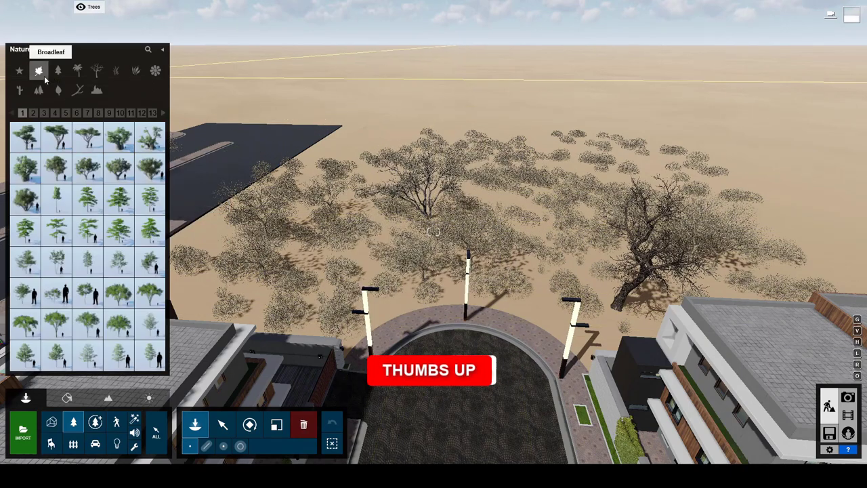
click(56, 356)
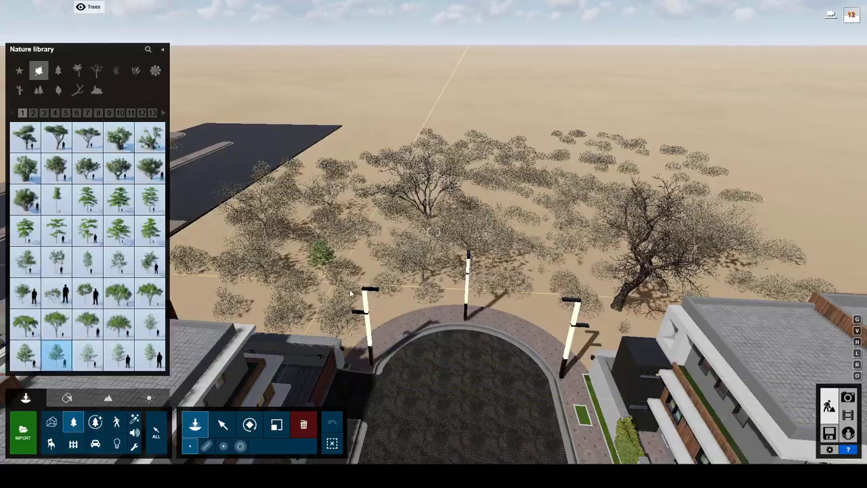
click(403, 309)
right_drag(443, 292, 475, 380)
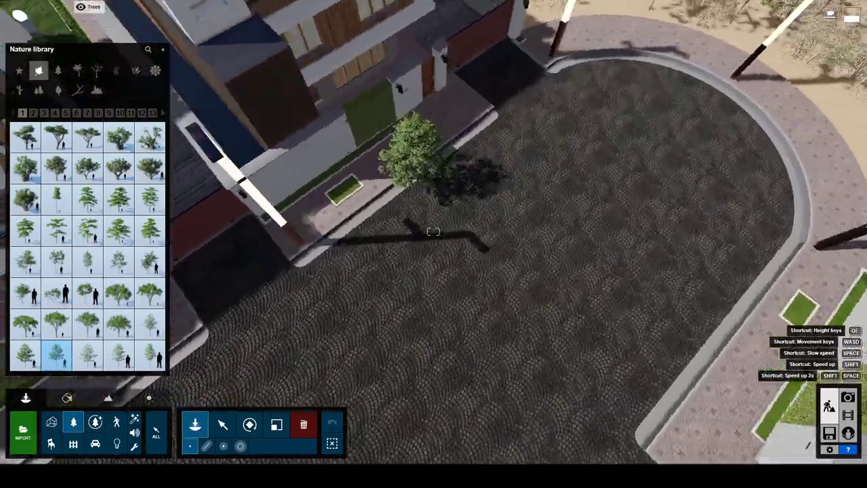
right_drag(403, 357, 403, 357)
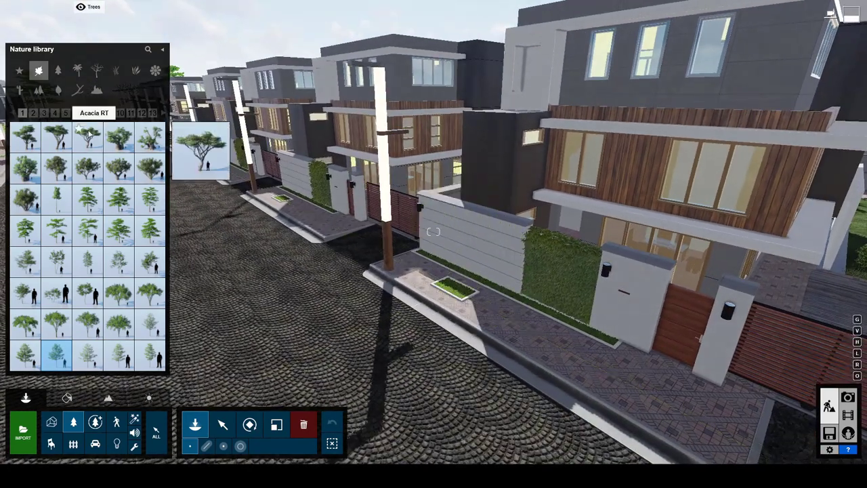
- Browse the Broadleaf pages and place a trial tree in the sidewalk planter
click(32, 113)
click(43, 113)
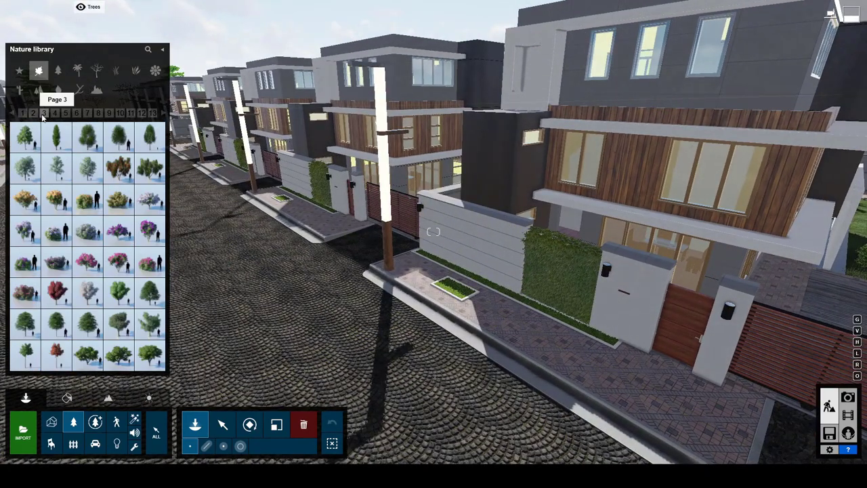
click(53, 113)
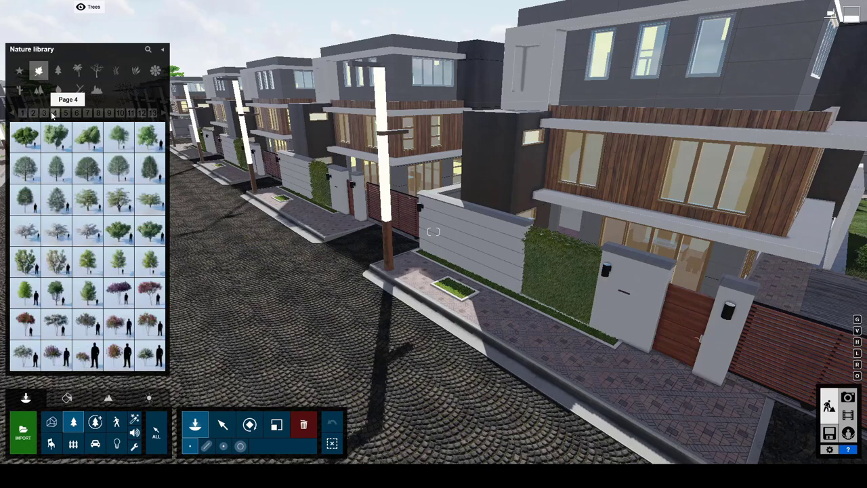
click(66, 113)
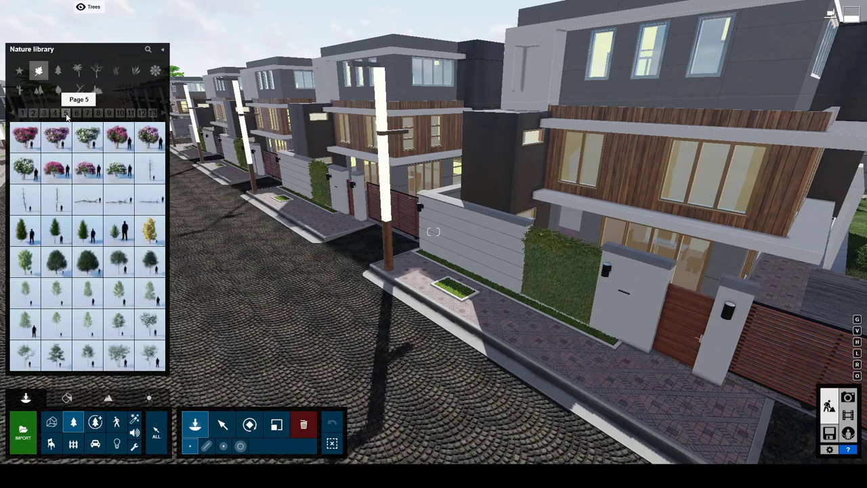
click(51, 237)
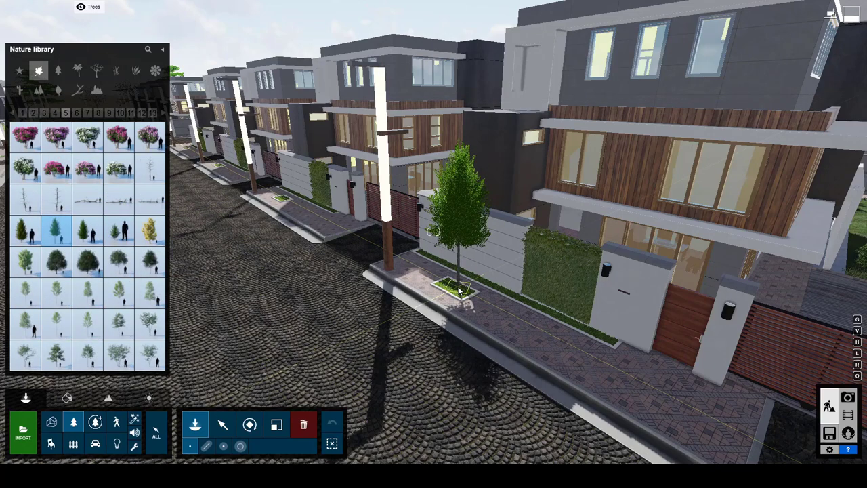
click(78, 115)
click(87, 168)
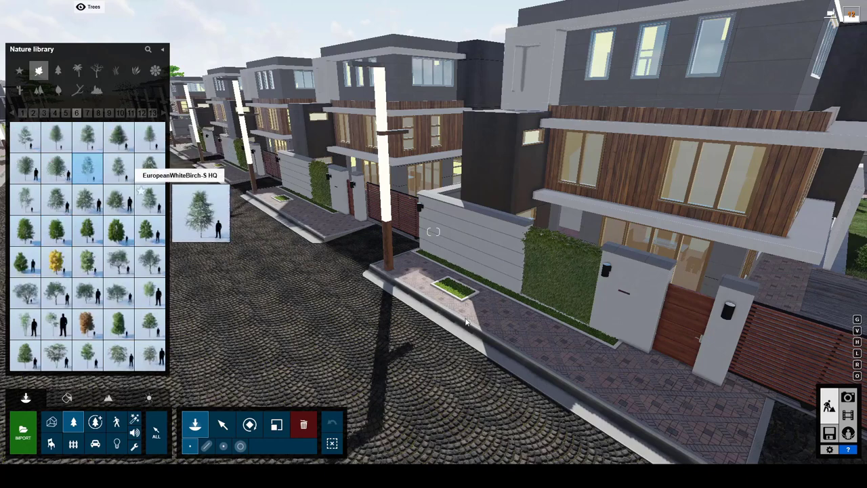
click(25, 354)
click(456, 290)
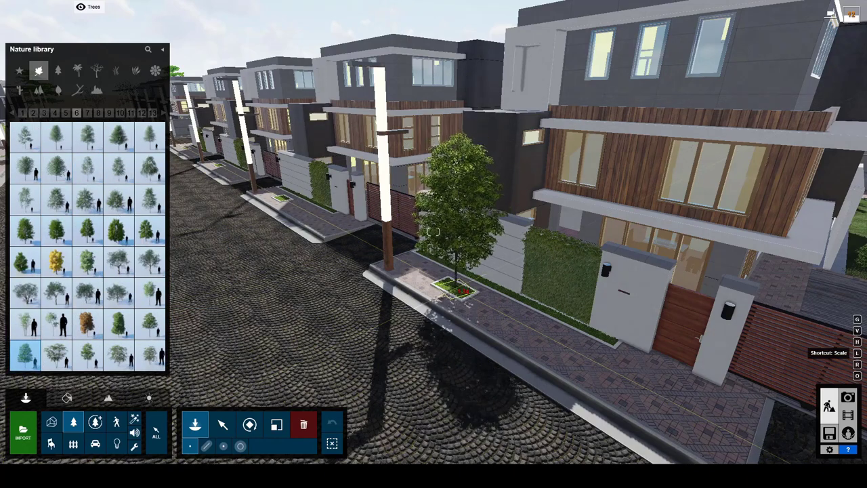
- Place globe-shaped cherry trees in the villa planter and a planter down the street
click(84, 331)
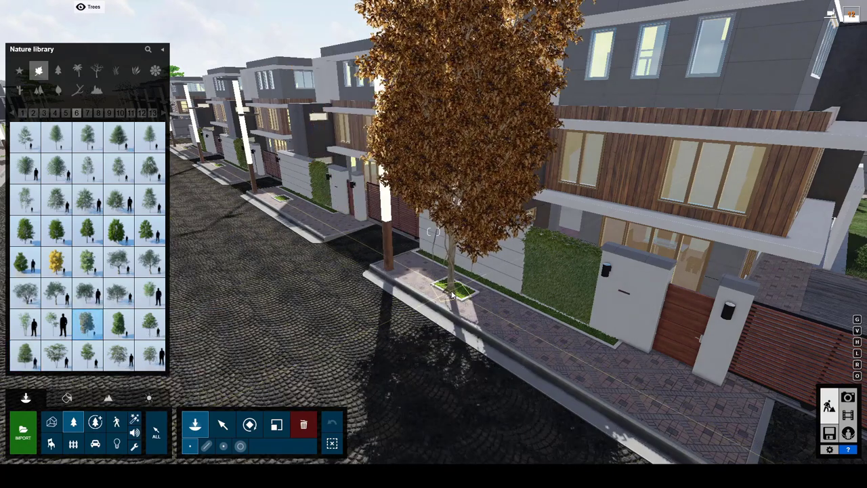
click(87, 113)
click(150, 291)
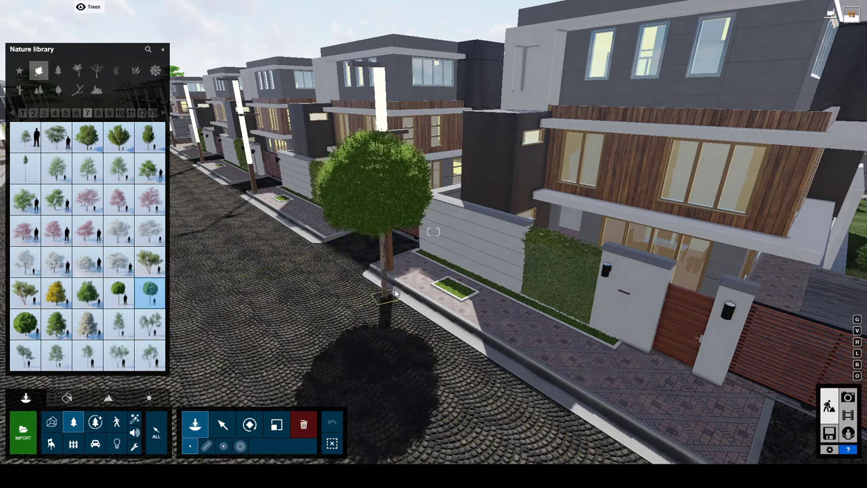
click(433, 231)
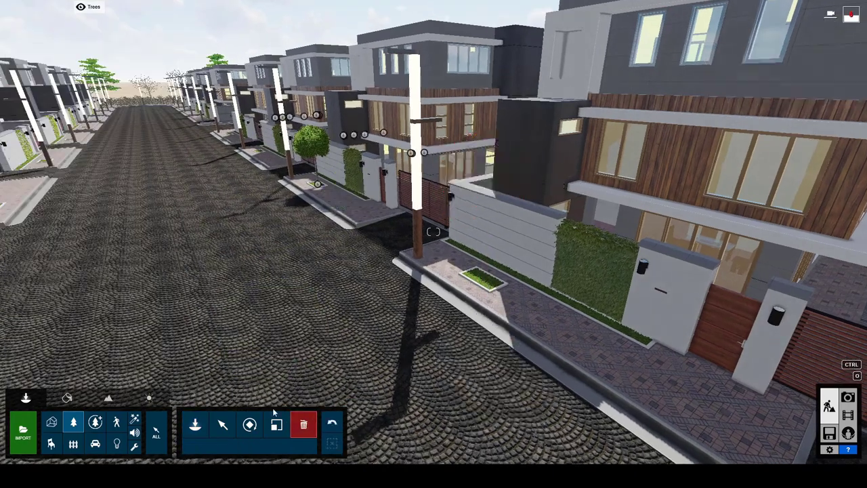
click(484, 284)
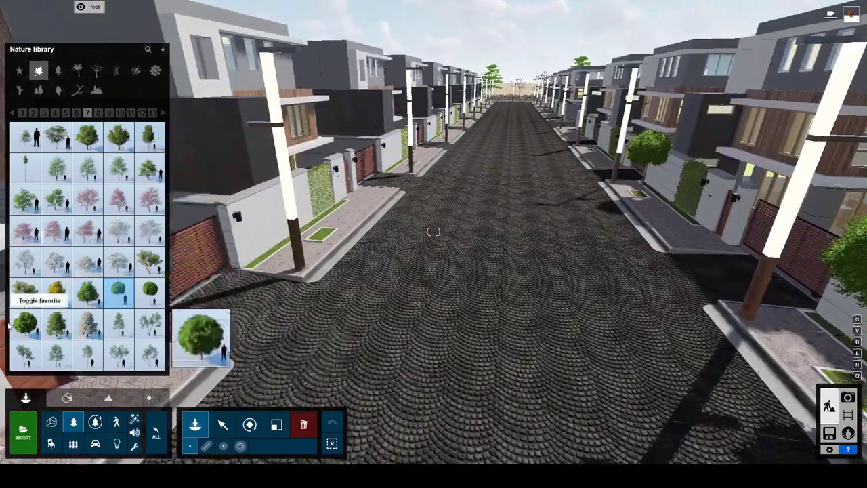
- Try maples on the left sidewalk, ending with a Japanese Maple there
click(24, 323)
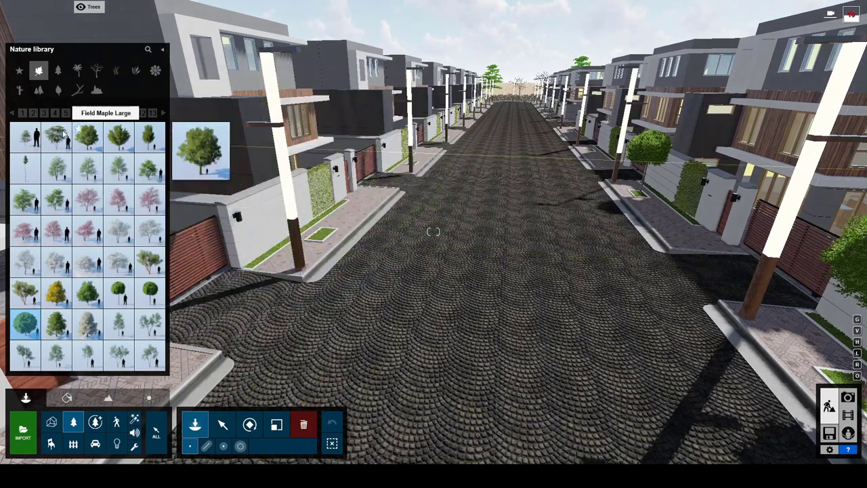
click(98, 113)
click(109, 112)
click(119, 354)
click(307, 276)
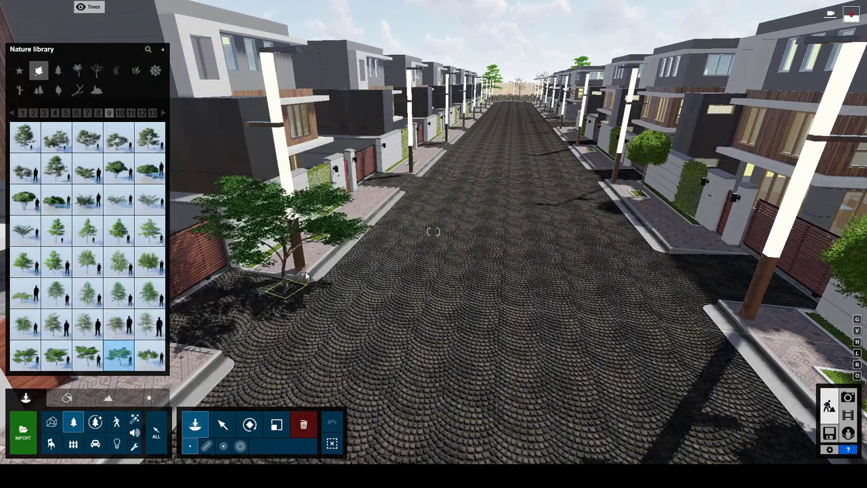
mouse_move(150, 325)
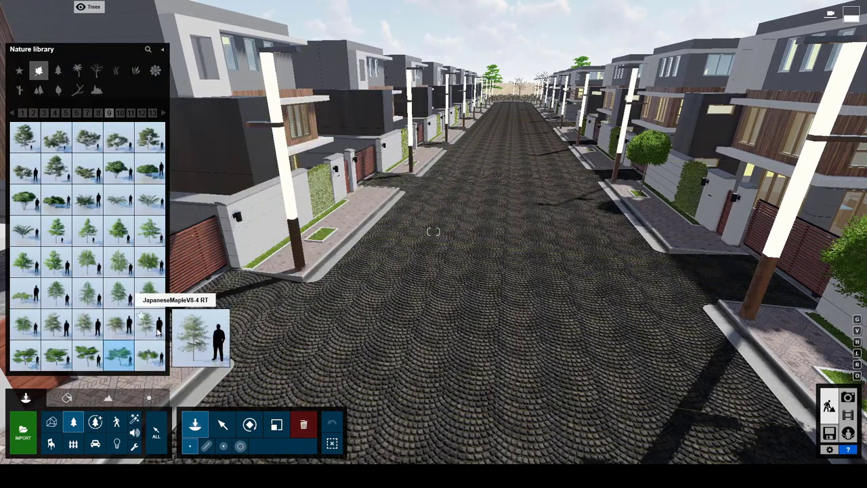
click(150, 354)
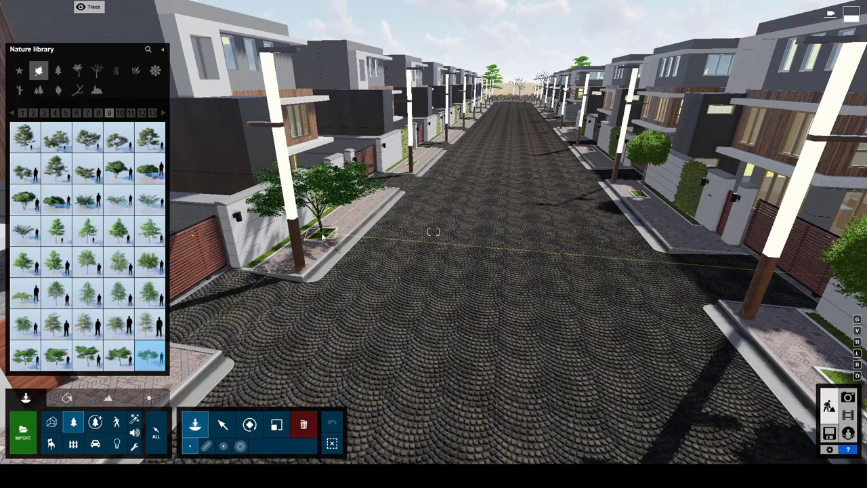
key(Escape)
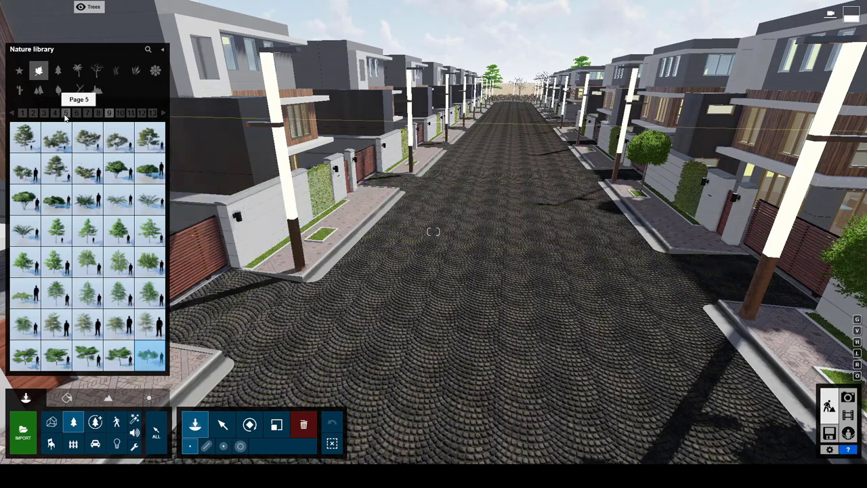
click(324, 236)
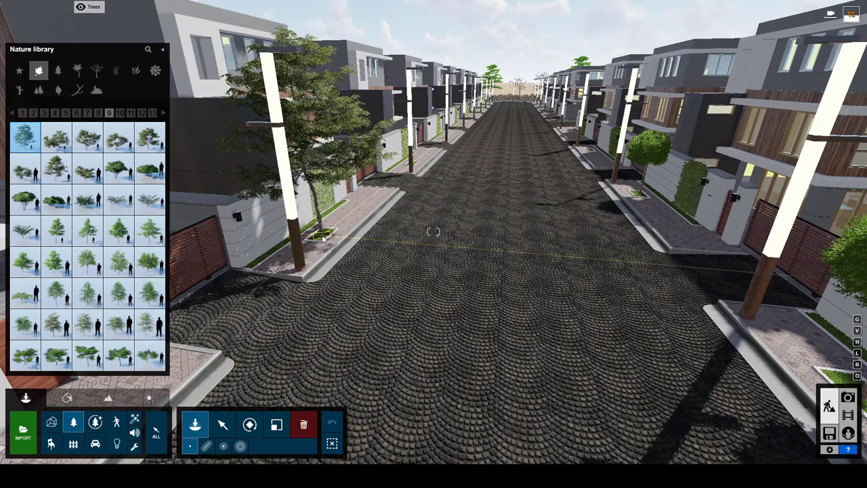
- Place a bushy tree beside the planter near the villa sidewalk
click(122, 114)
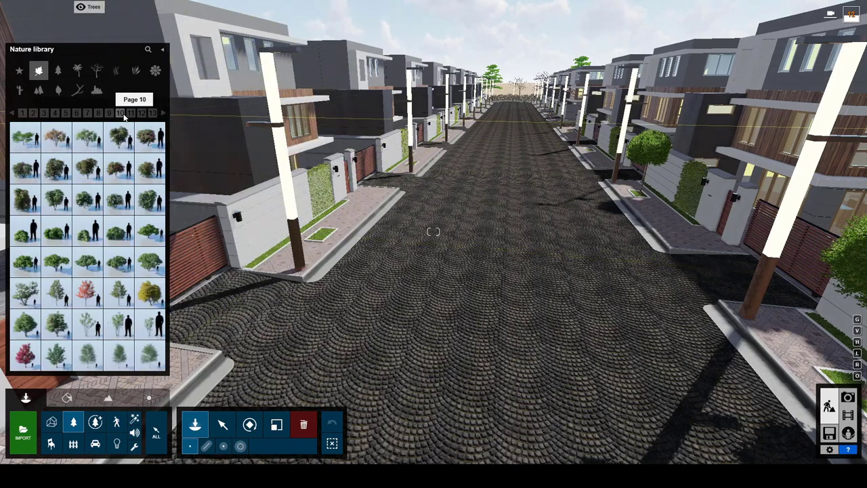
click(56, 291)
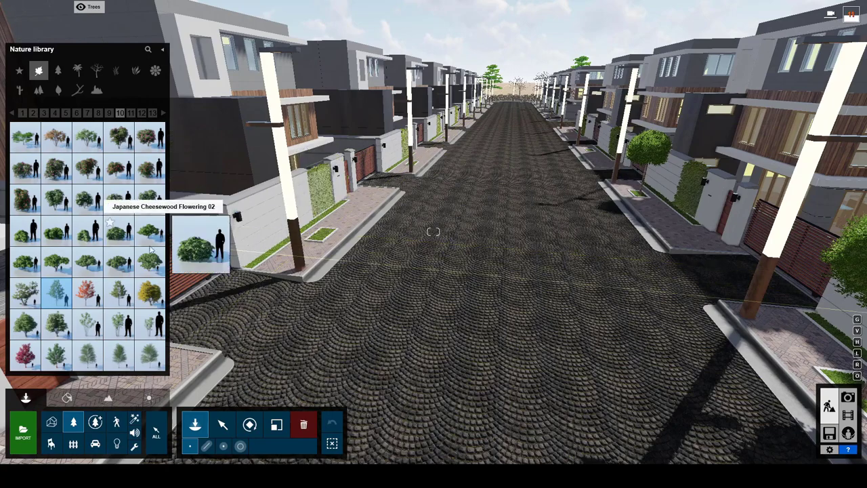
click(44, 114)
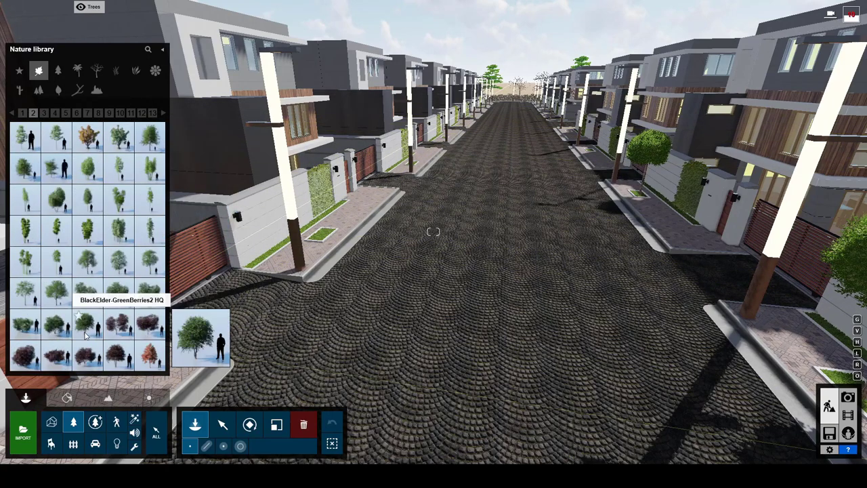
click(86, 324)
click(336, 242)
right_drag(335, 242, 541, 248)
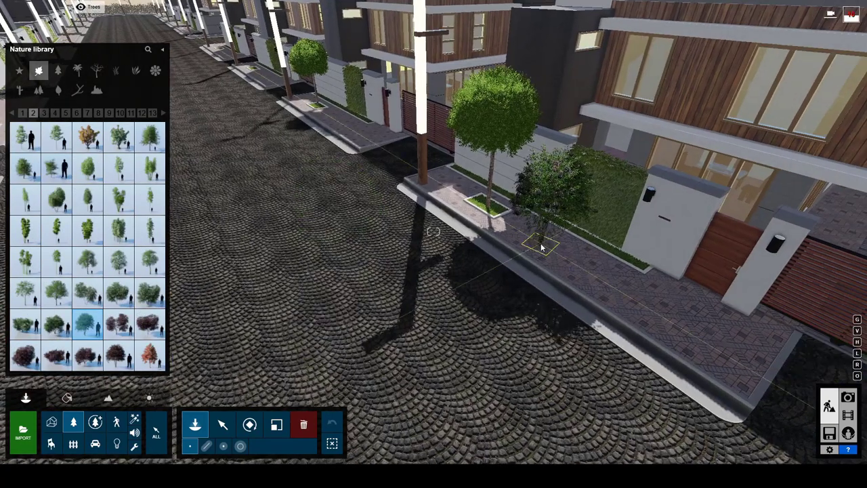
- Place a Bur Oak-S1 RT tree next to the existing tree
click(149, 356)
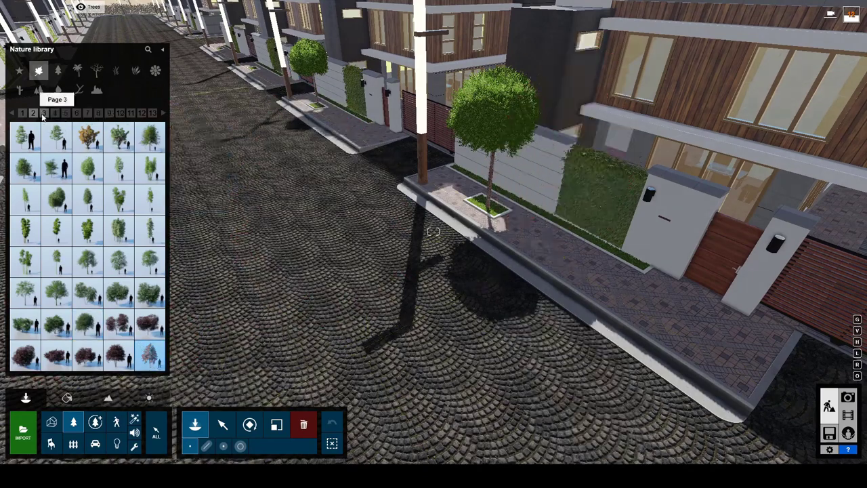
click(44, 114)
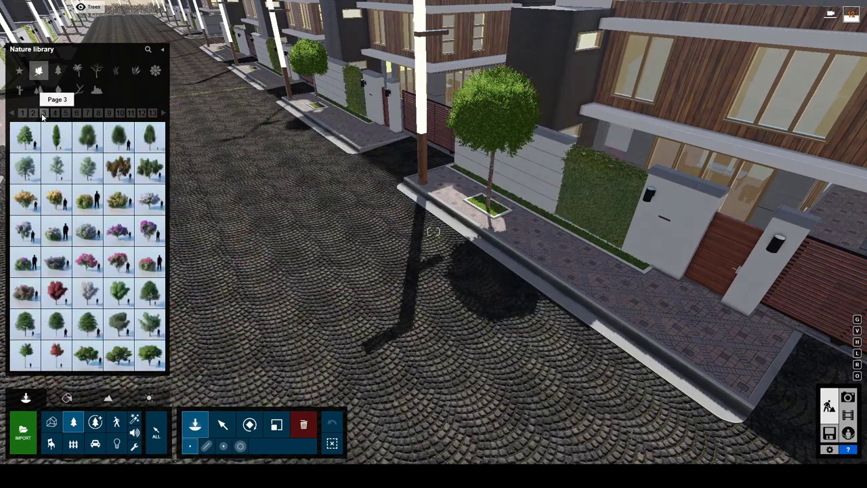
click(65, 337)
click(513, 203)
- Delete the duplicate tree beside the Bur Oak and select the remaining Bur Oak
click(304, 424)
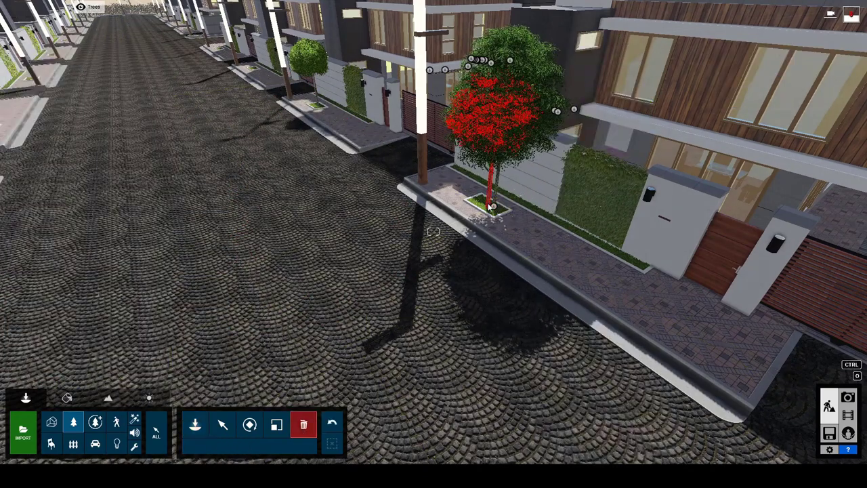
click(489, 207)
click(222, 424)
click(489, 207)
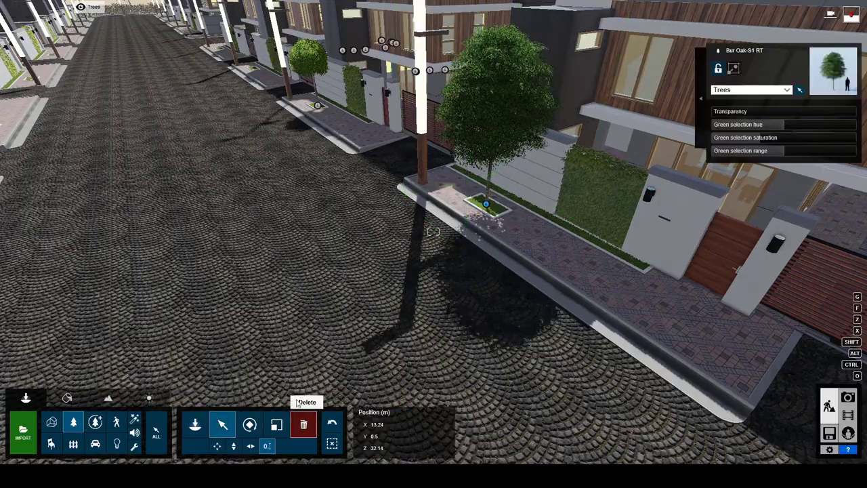
- Plant trees on the grass strip by the lamp post and in planters along the street
click(195, 424)
right_drag(318, 107, 358, 178)
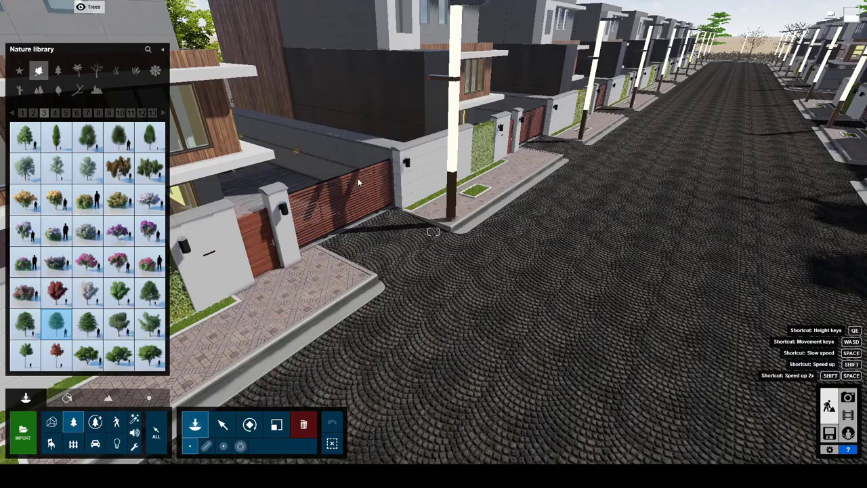
click(476, 194)
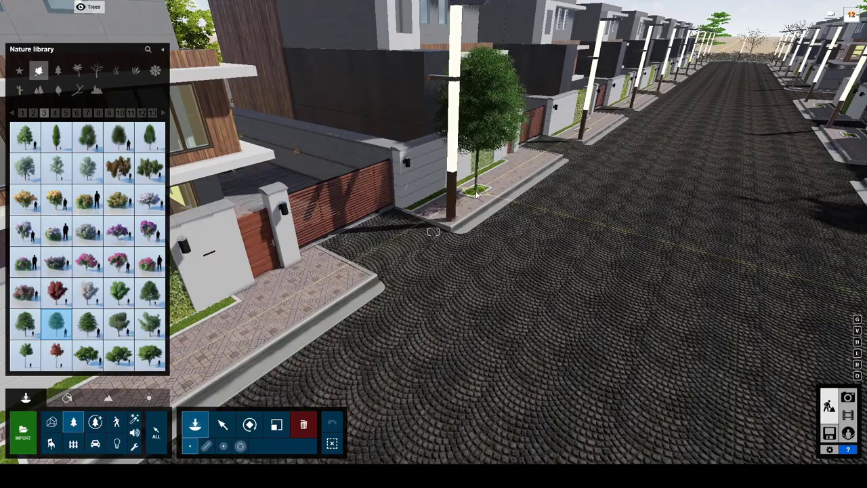
right_drag(476, 194, 789, 80)
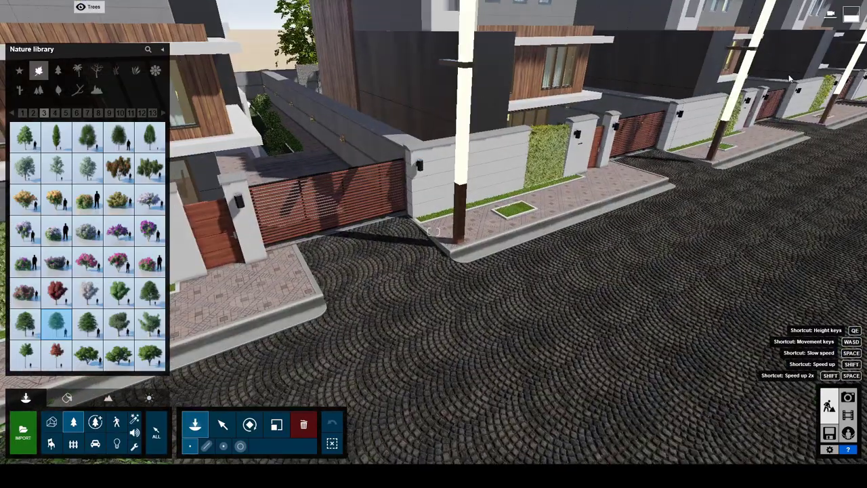
click(516, 213)
mouse_move(516, 214)
right_down()
mouse_move(639, 175)
mouse_move(609, 177)
right_up()
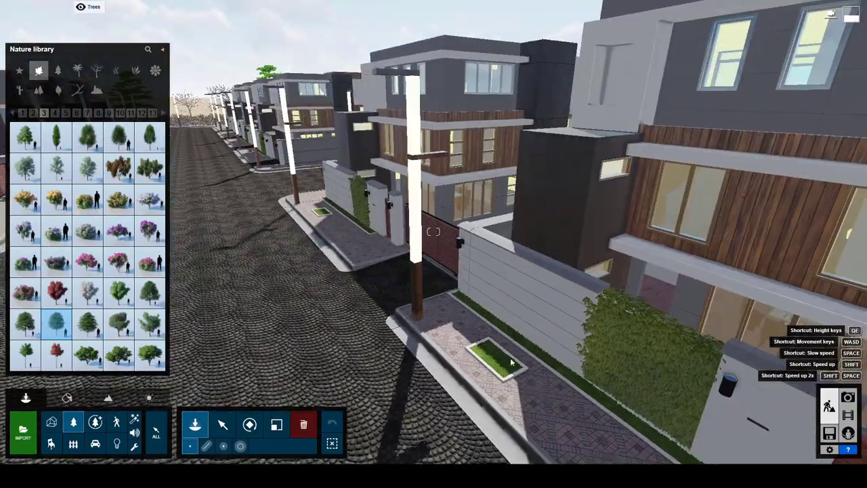
click(499, 351)
- Plant more trees at the curbs and front planters, then remove the round tree
click(321, 213)
right_drag(321, 213, 331, 275)
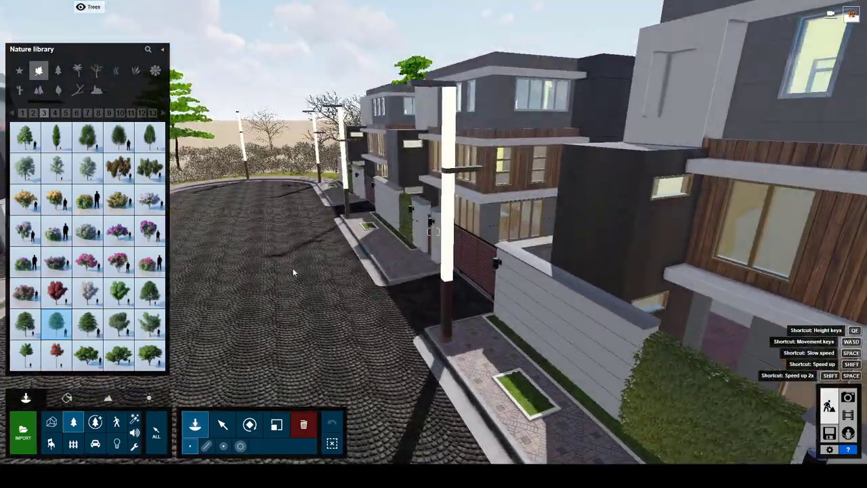
click(525, 376)
click(368, 224)
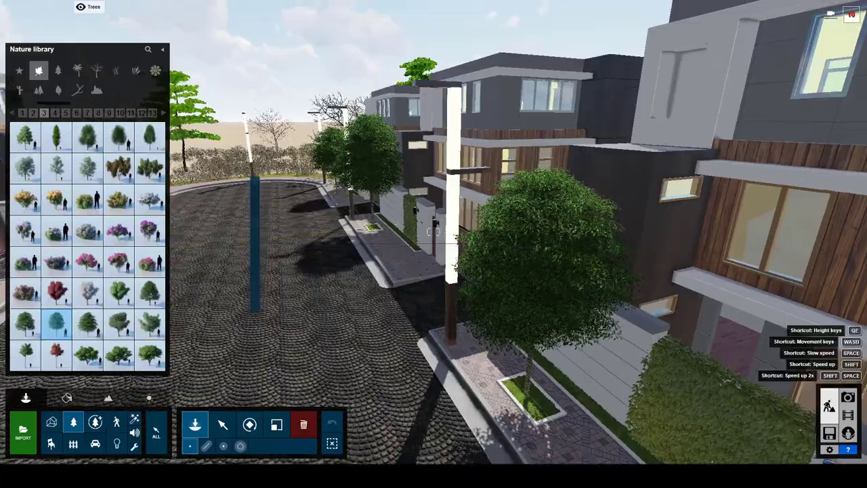
right_drag(368, 223, 368, 224)
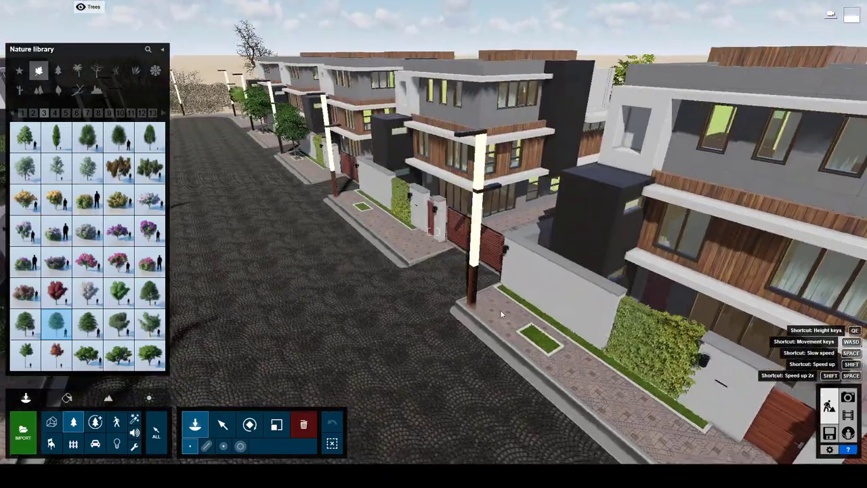
click(541, 341)
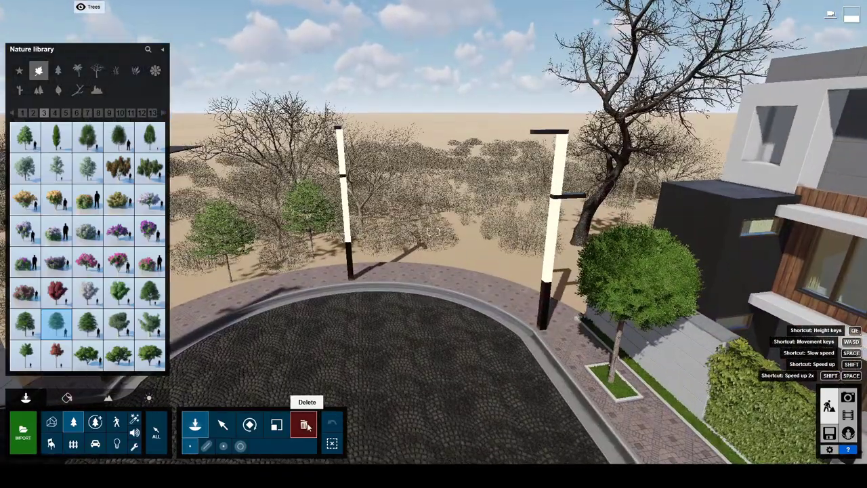
click(305, 427)
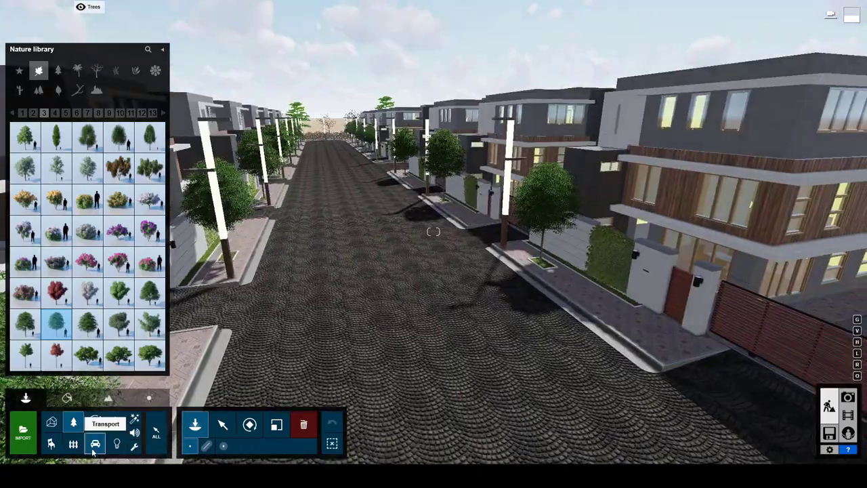
- Park the black car along the curb, then add a car and a blue SUV on the road
click(95, 443)
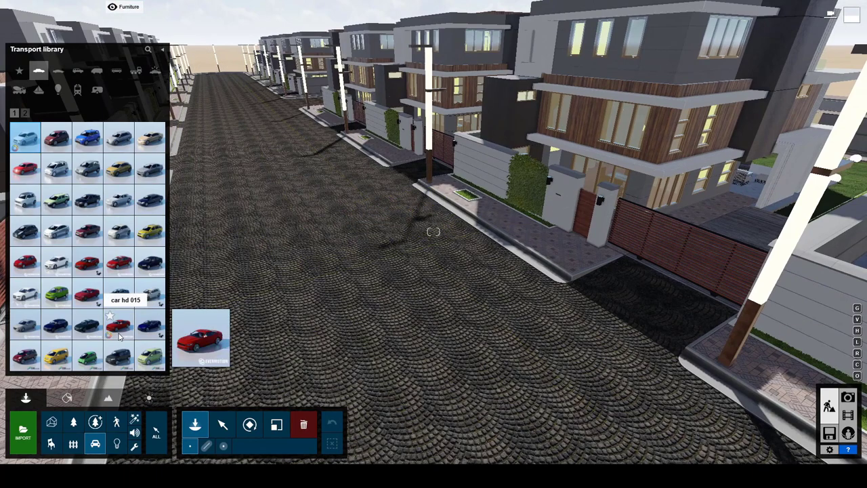
drag(452, 266, 477, 250)
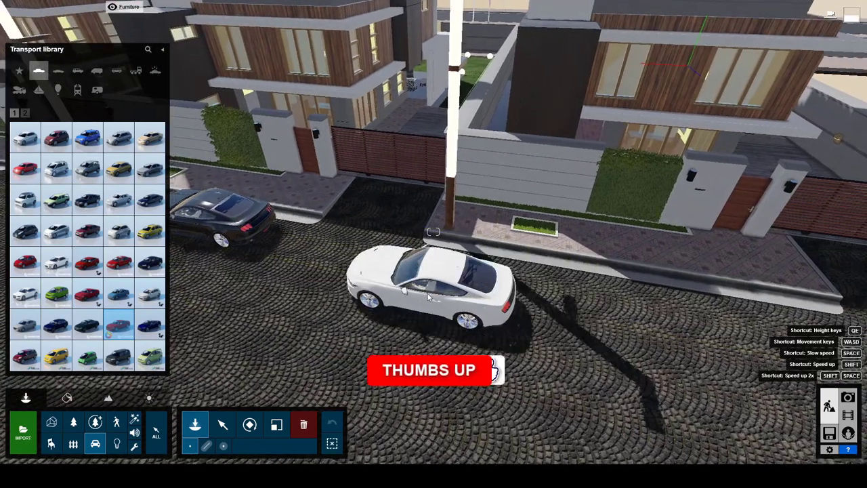
click(634, 304)
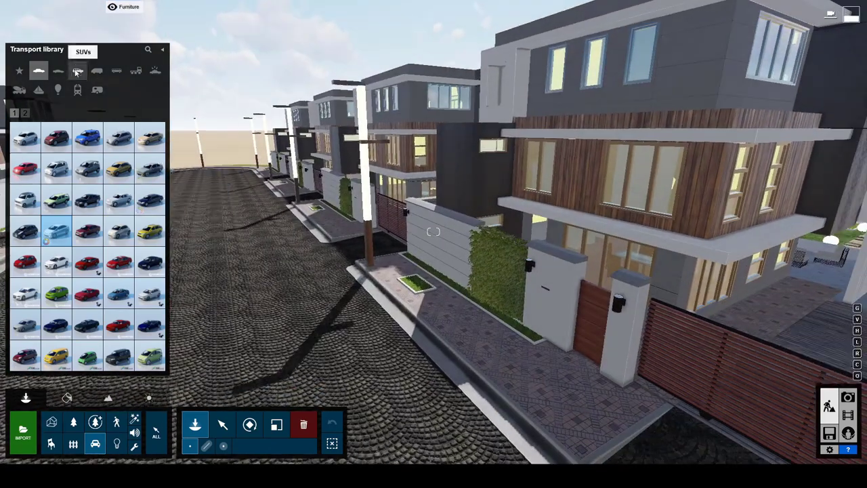
click(78, 69)
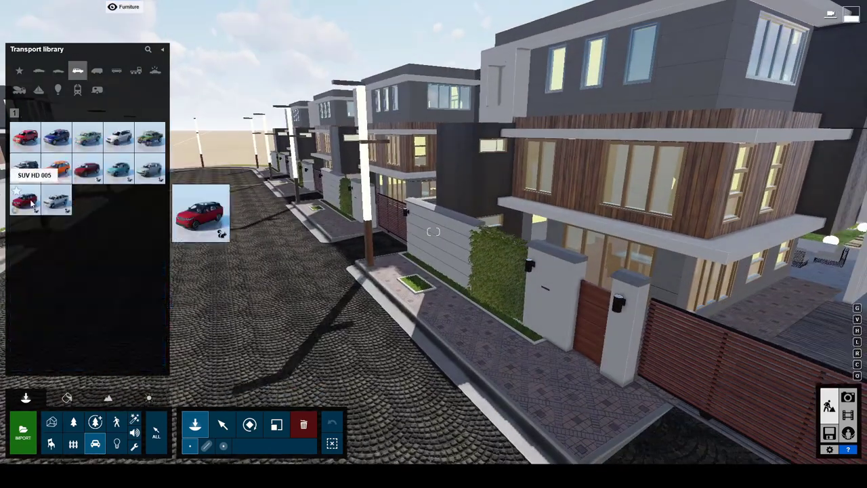
click(393, 381)
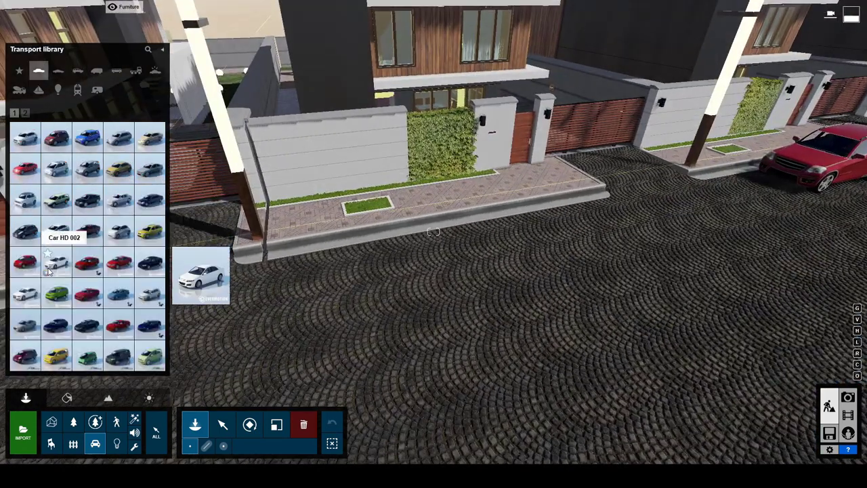
- Place another car along the pavement and select the villa model
click(48, 271)
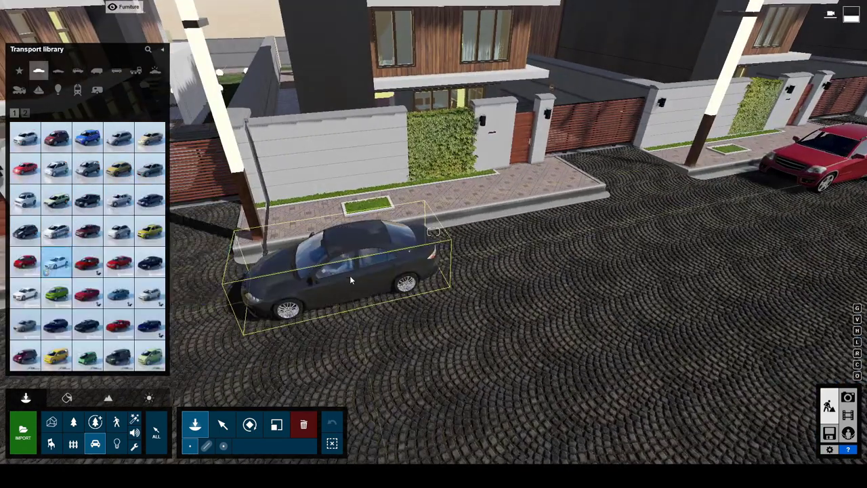
click(398, 258)
mouse_move(398, 258)
right_down()
mouse_move(271, 264)
mouse_move(302, 262)
right_up()
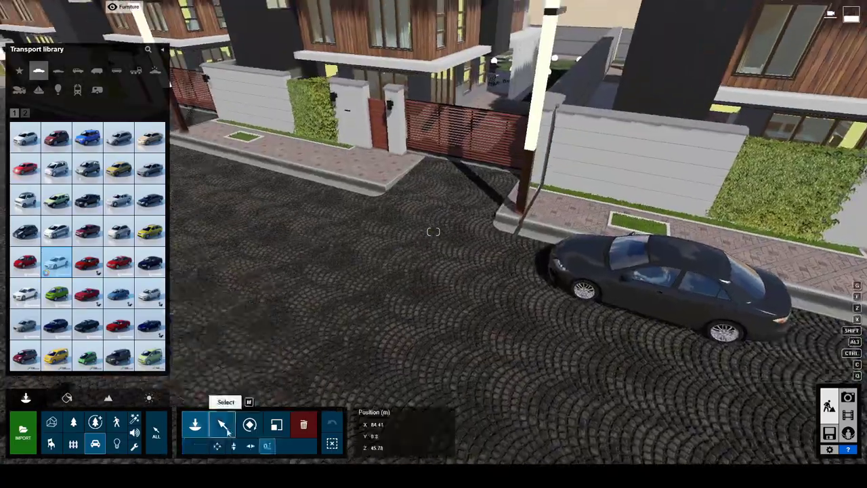
click(224, 425)
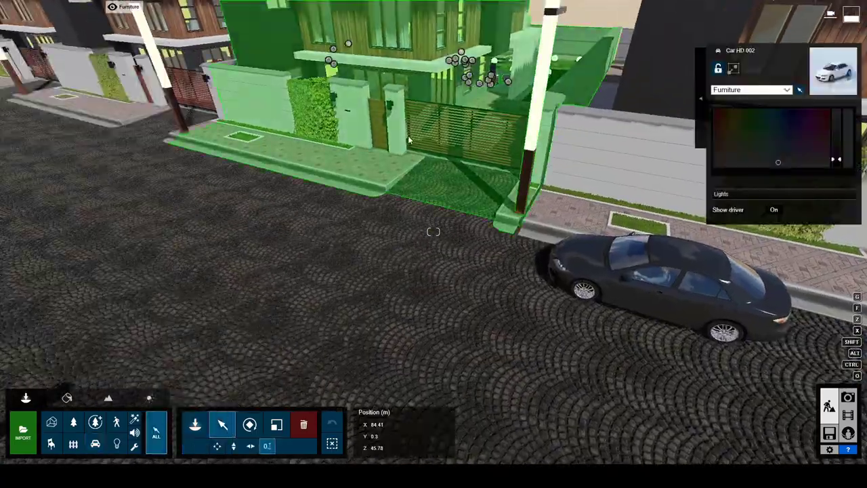
click(311, 153)
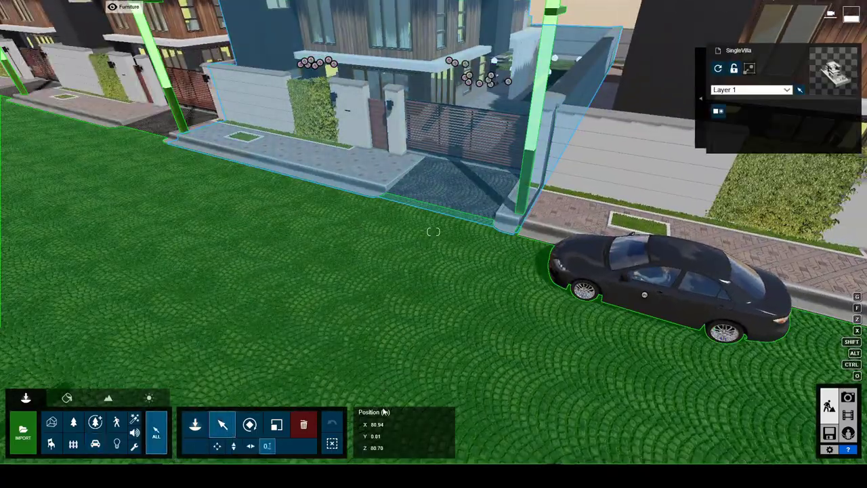
right_drag(434, 232, 307, 195)
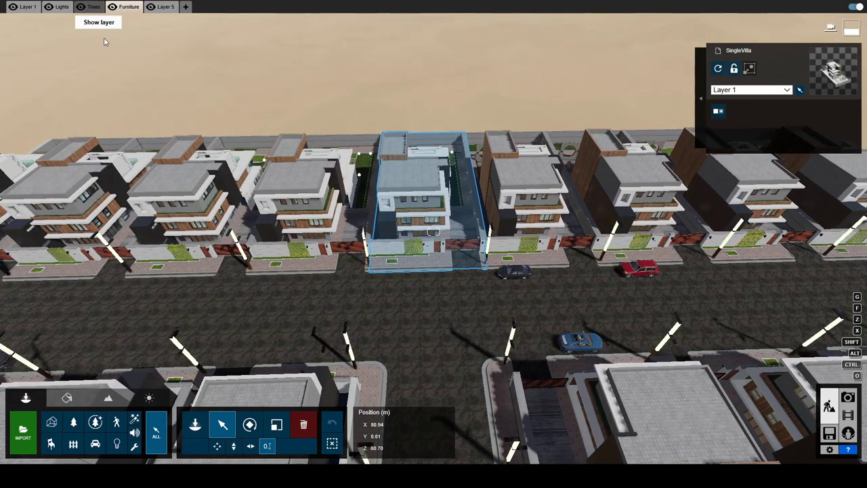
- Show the Trees layer again, select the villa plot objects and group them
click(81, 7)
drag(381, 85, 485, 283)
key(w)
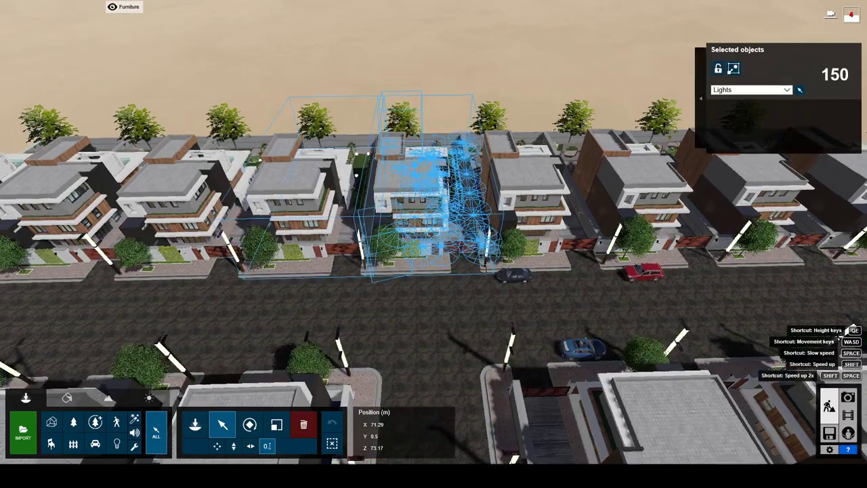
key(w)
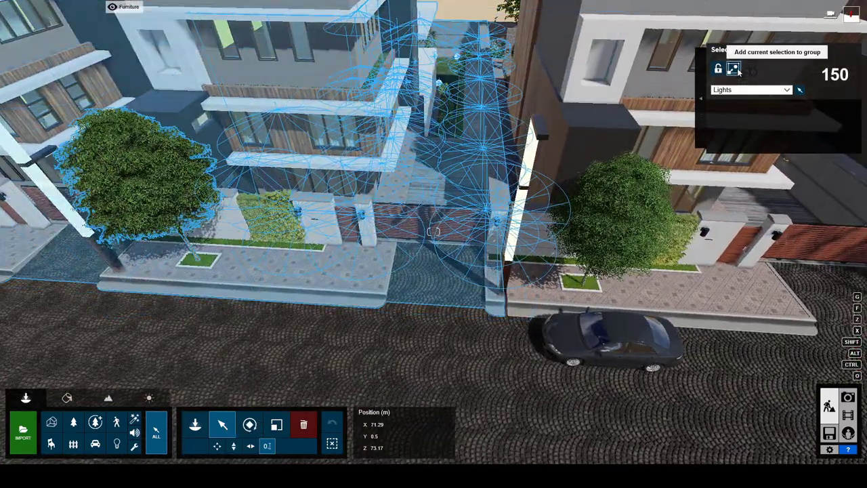
click(736, 69)
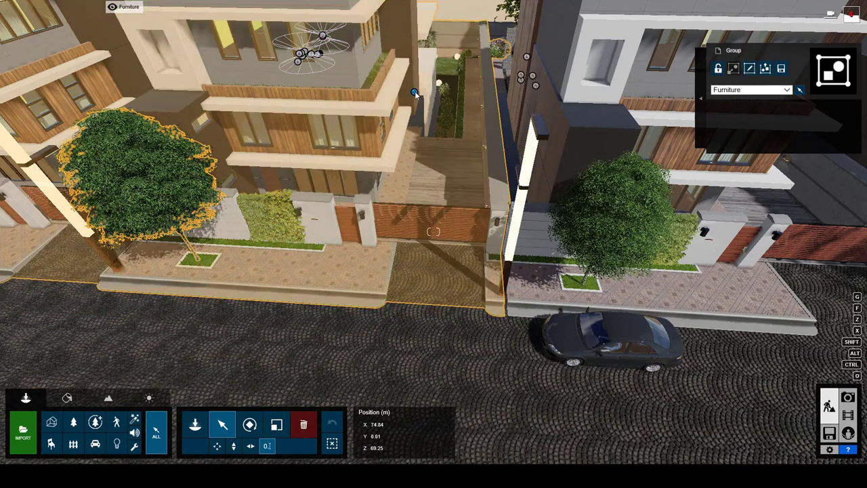
drag(419, 93, 415, 94)
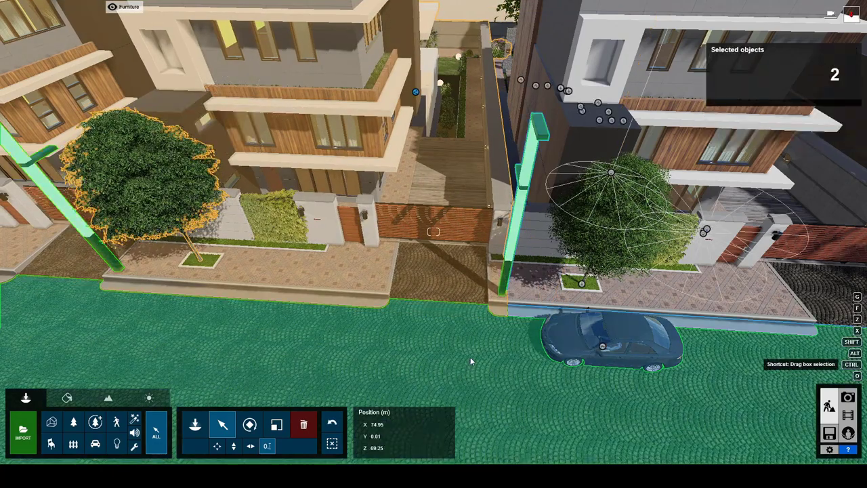
- Ungroup the villa objects back into individual items
click(571, 327)
click(502, 359)
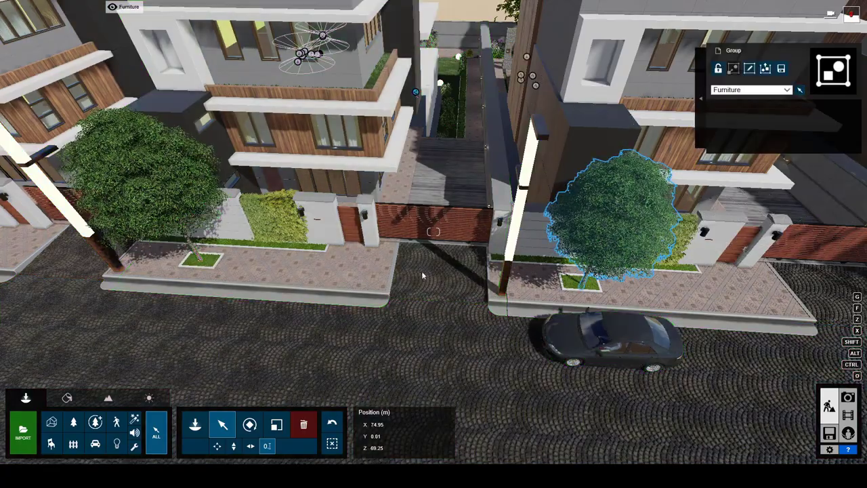
scroll(401, 352, down, 3)
scroll(413, 347, down, 3)
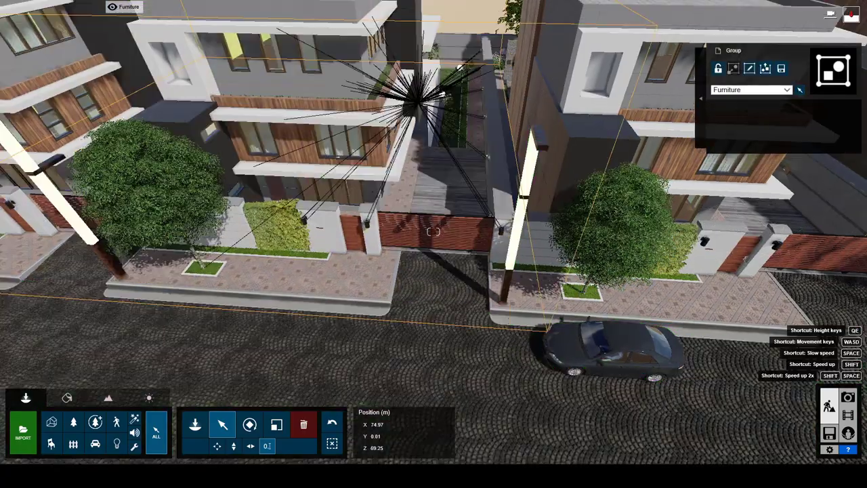
scroll(427, 343, down, 3)
scroll(440, 336, down, 3)
scroll(441, 336, down, 3)
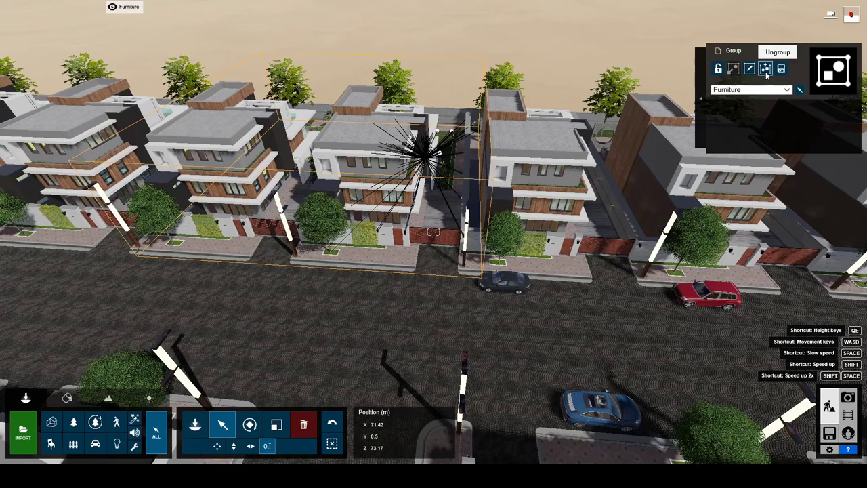
click(833, 70)
- Filter the selection to the 42 lights and move lights and plants onto other layers
click(49, 7)
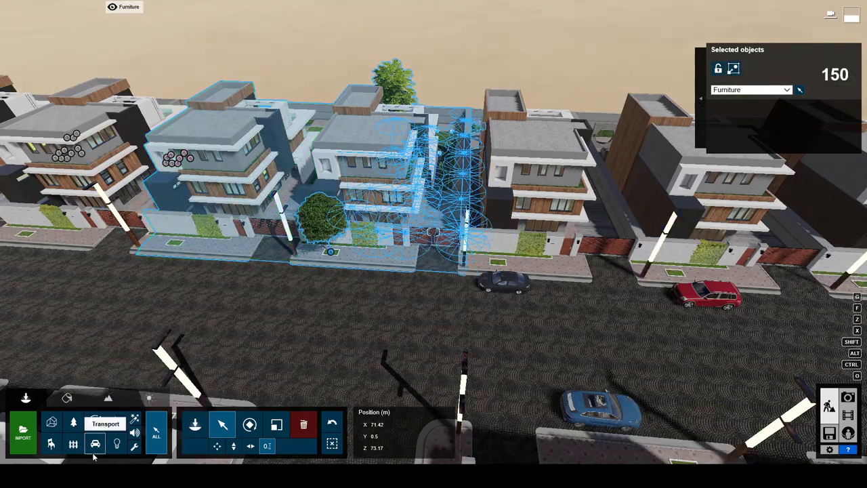
click(419, 153)
click(787, 90)
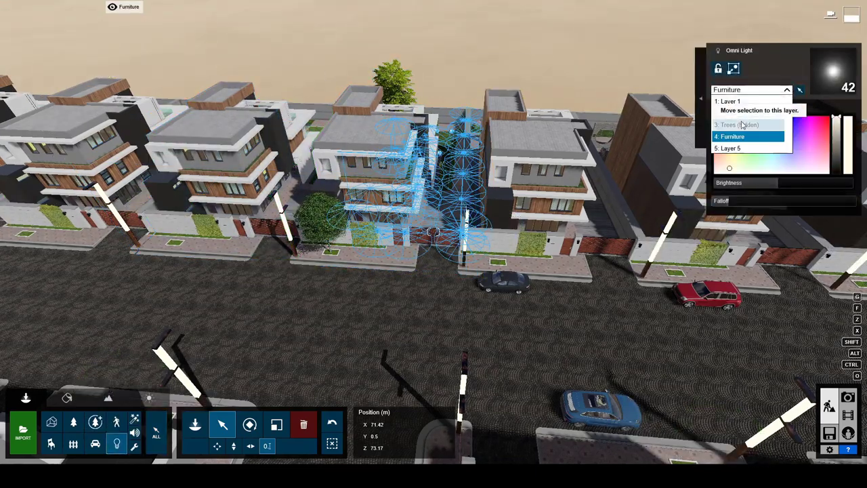
click(746, 111)
click(404, 142)
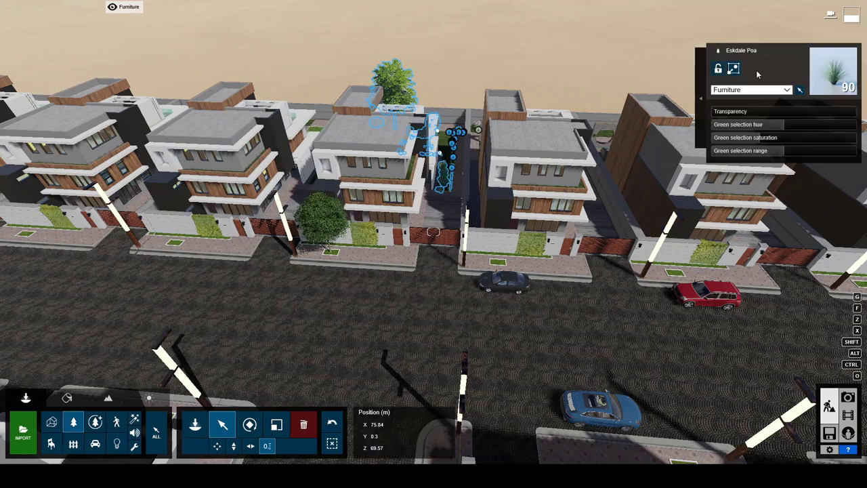
click(766, 90)
click(746, 110)
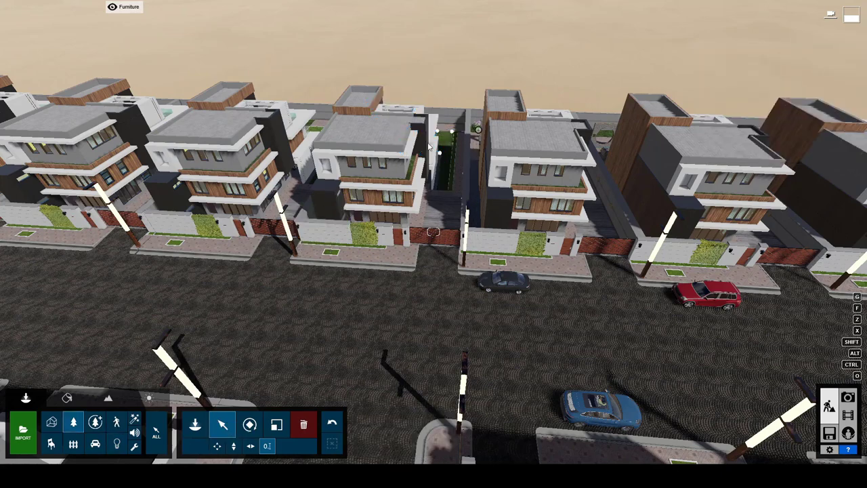
- Put the middle and left villas on Layer 1
click(369, 145)
click(787, 90)
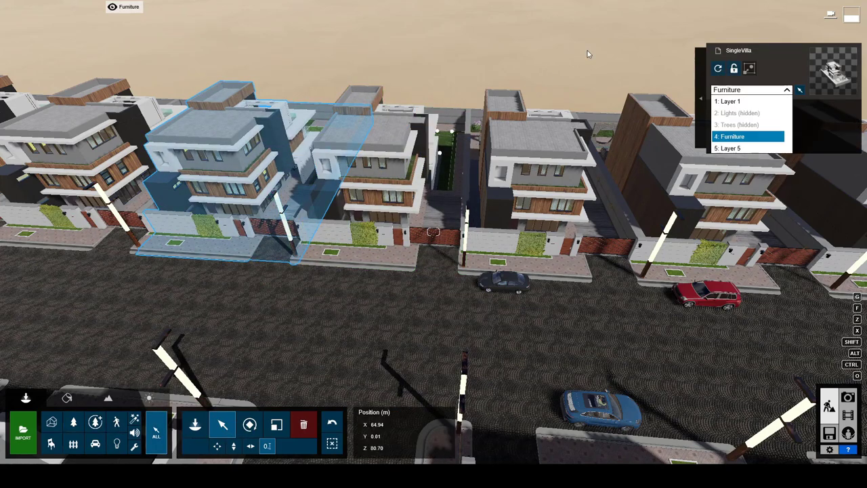
click(366, 135)
click(787, 91)
click(729, 101)
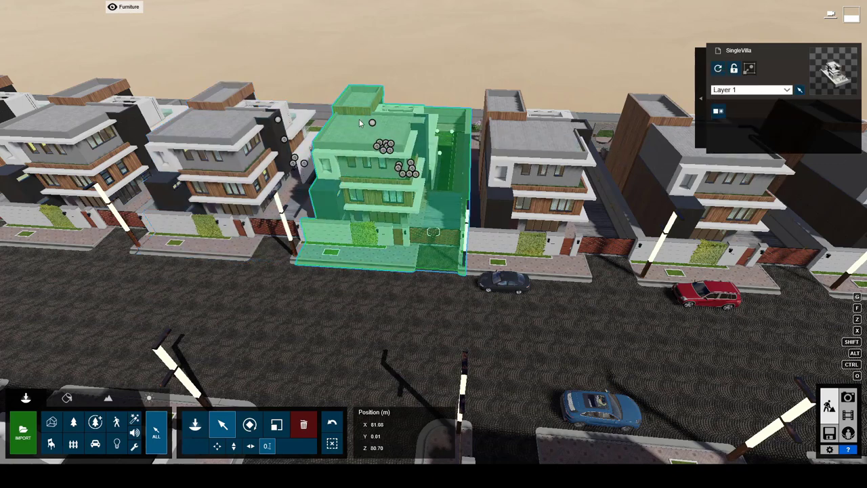
click(373, 122)
click(787, 90)
click(735, 147)
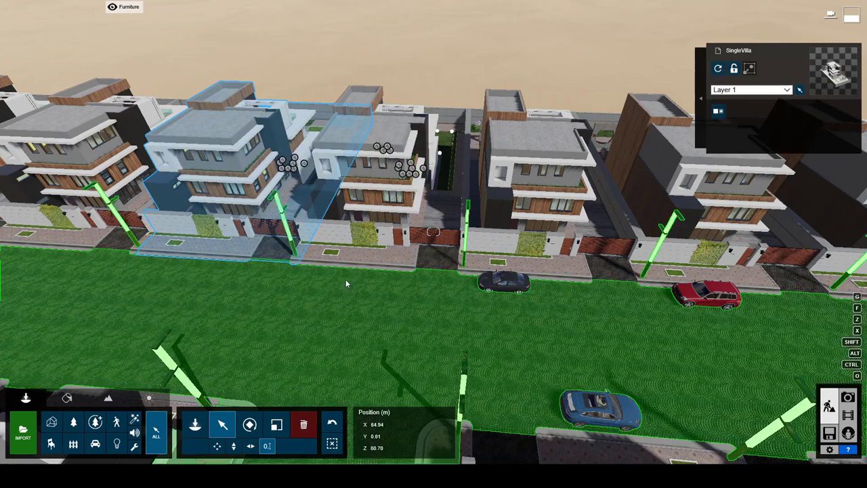
click(346, 284)
right_drag(74, 11, 34, 5)
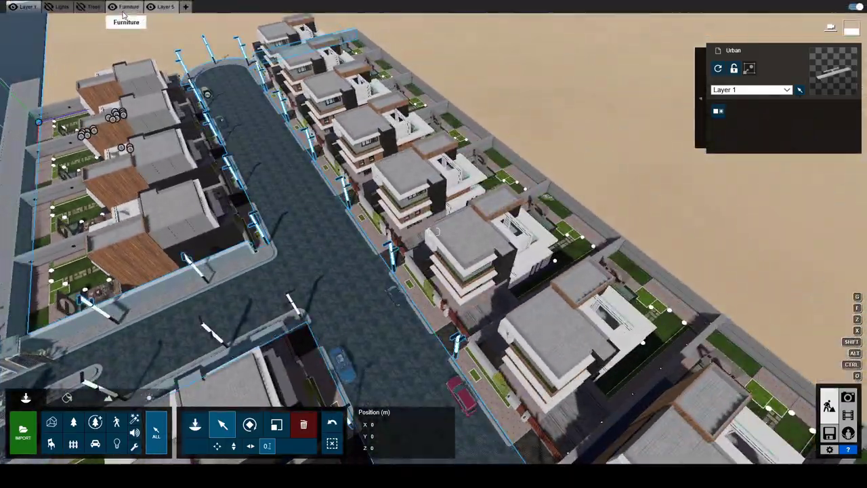
- Place a dark car and a white car, then a teal JapaneseCar 004 in the foreground
right_drag(177, 8, 434, 231)
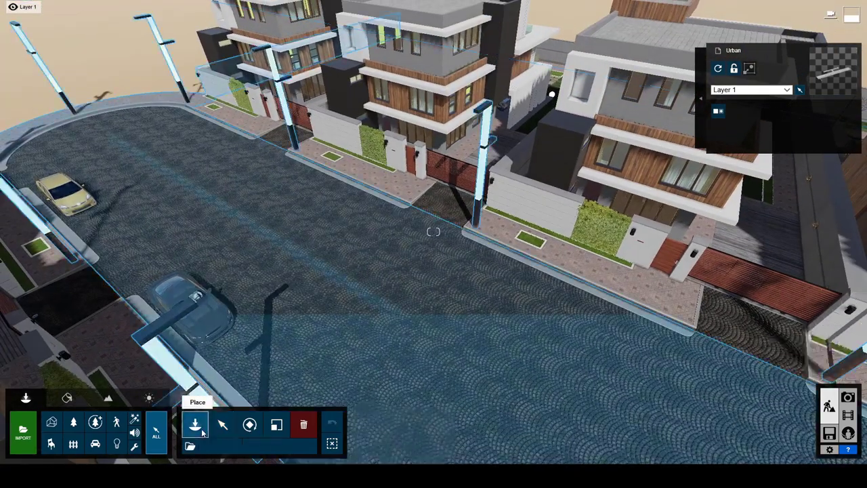
click(95, 443)
mouse_move(57, 262)
mouse_down()
mouse_move(426, 295)
mouse_move(437, 226)
mouse_up()
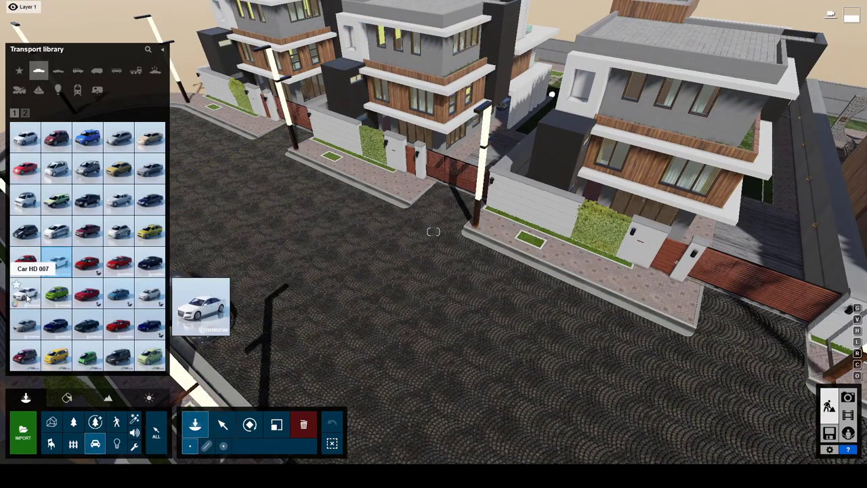
click(27, 297)
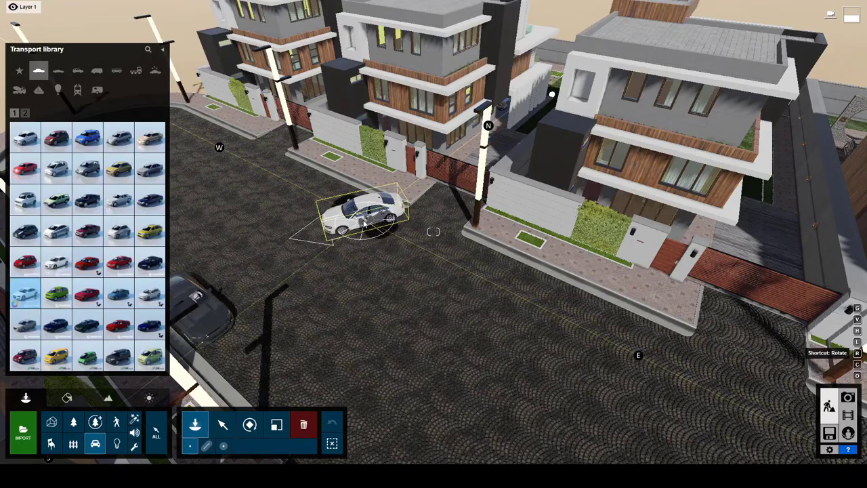
right_drag(434, 231, 416, 234)
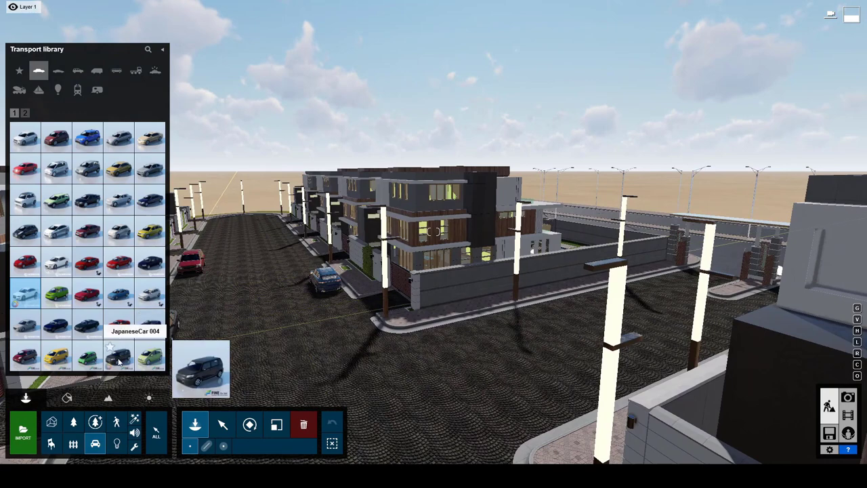
click(119, 363)
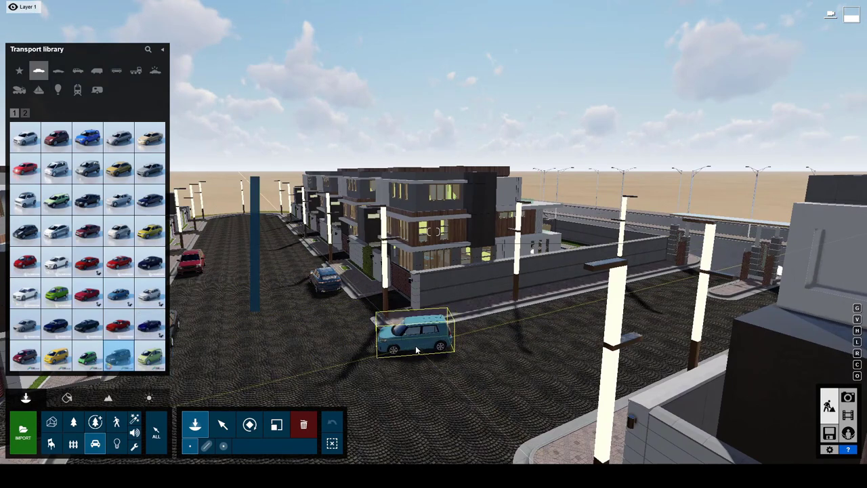
click(416, 351)
click(222, 424)
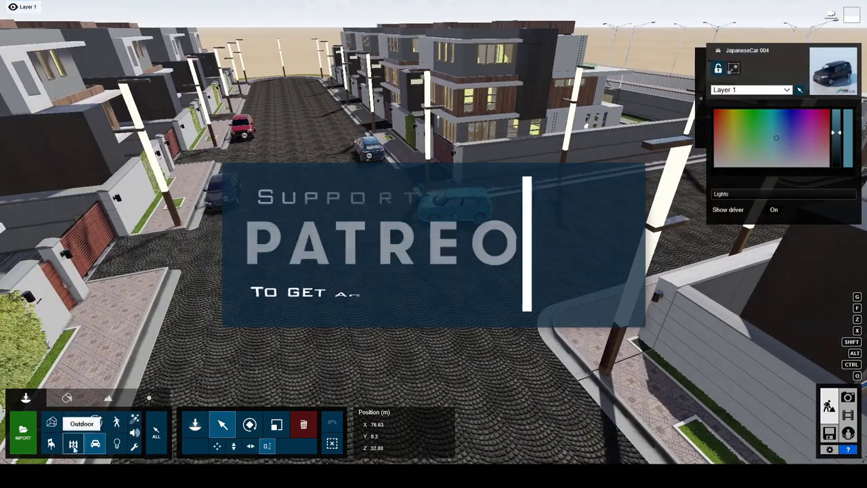
- Place ManholeCover 007 from the utilities category on the road near the teal car
click(73, 444)
click(77, 93)
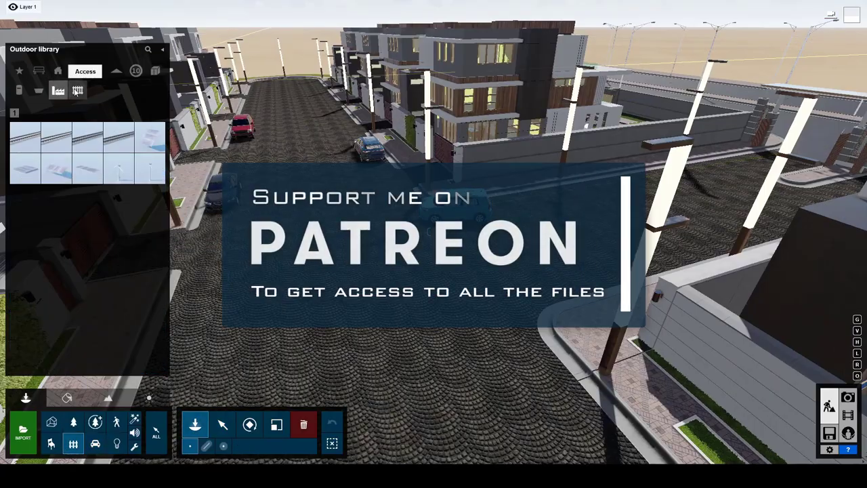
click(39, 90)
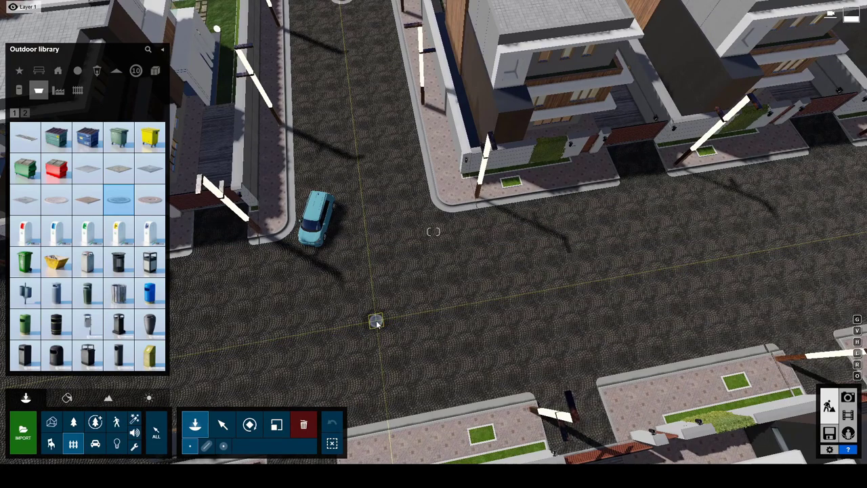
right_drag(374, 317, 440, 149)
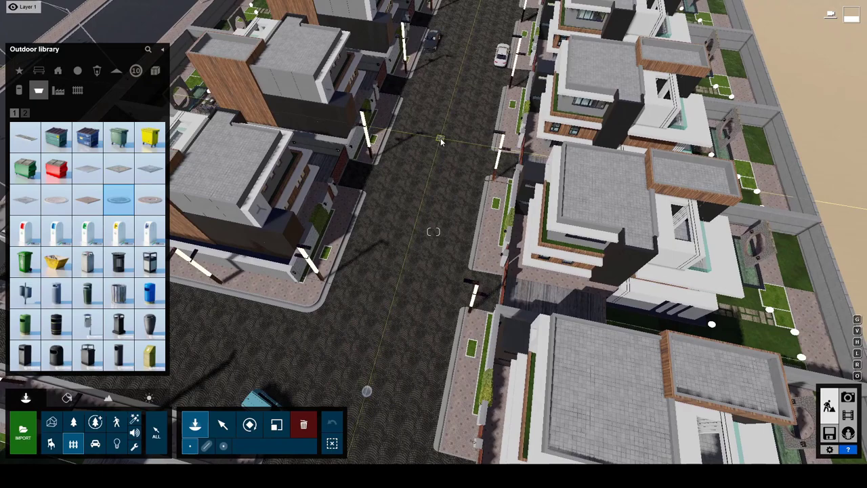
right_drag(456, 76, 456, 76)
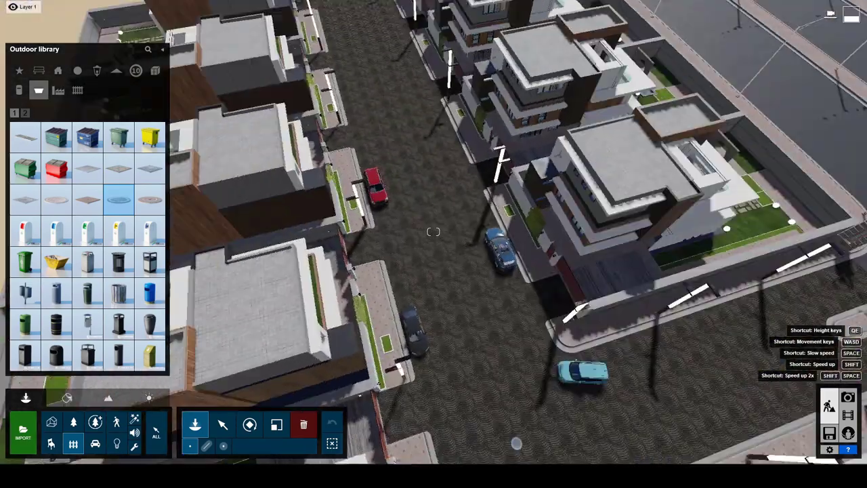
right_drag(445, 115, 432, 70)
mouse_move(456, 189)
right_down()
mouse_move(492, 173)
mouse_move(457, 328)
mouse_move(433, 232)
right_up()
click(457, 328)
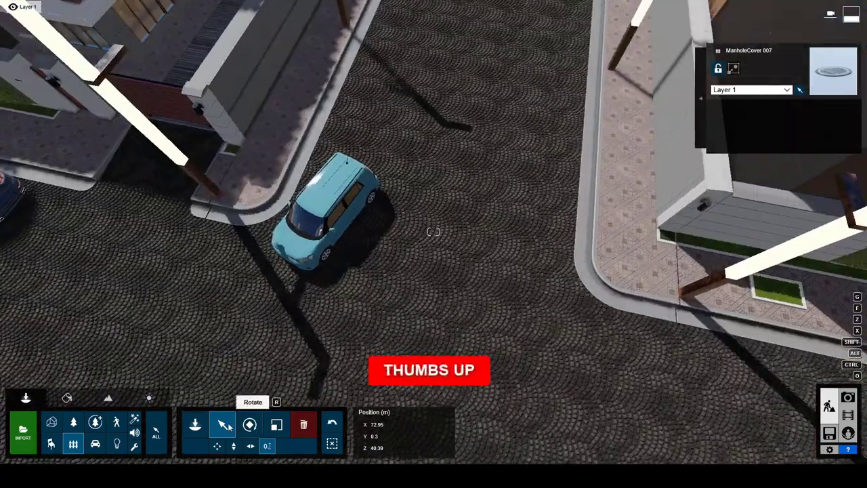
- Lay a SpeedBump 002 across the side street
click(194, 424)
click(77, 93)
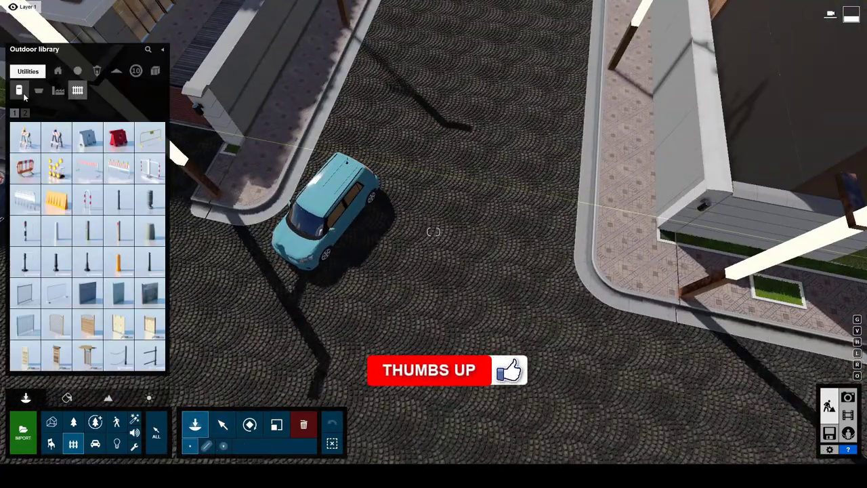
click(19, 90)
click(149, 169)
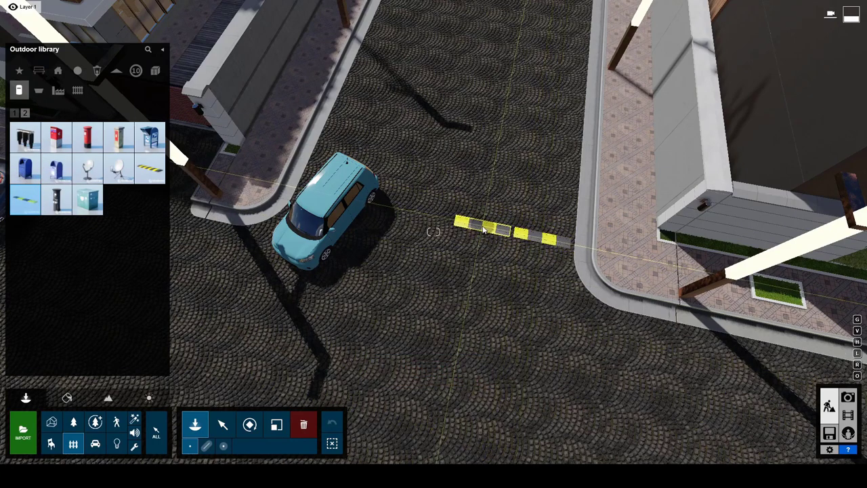
key(Escape)
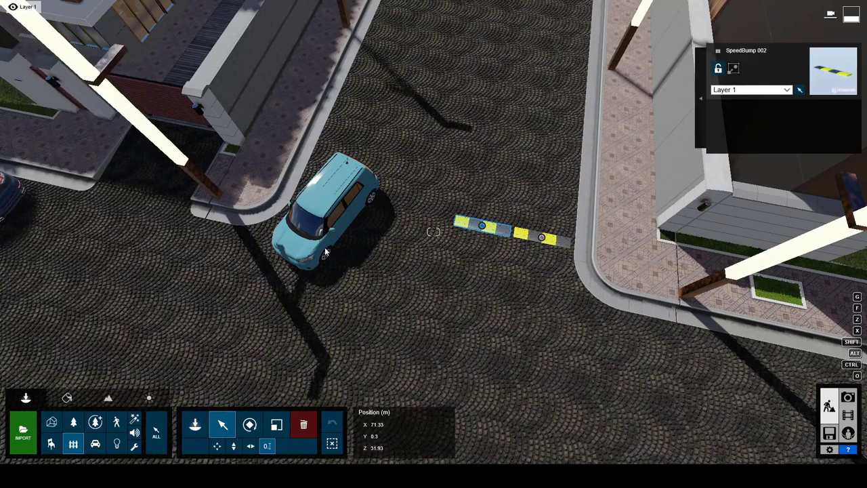
- Move the teal car toward the corner and lay a second speed bump
click(95, 443)
drag(326, 216, 366, 142)
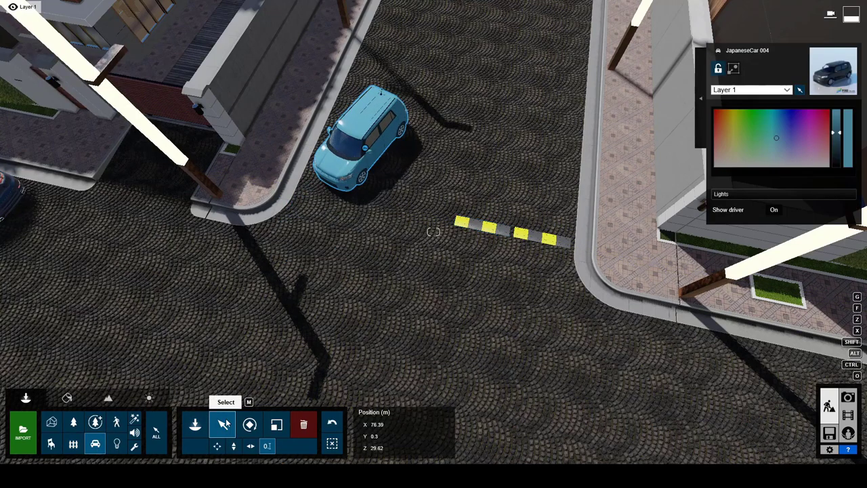
click(195, 425)
click(74, 443)
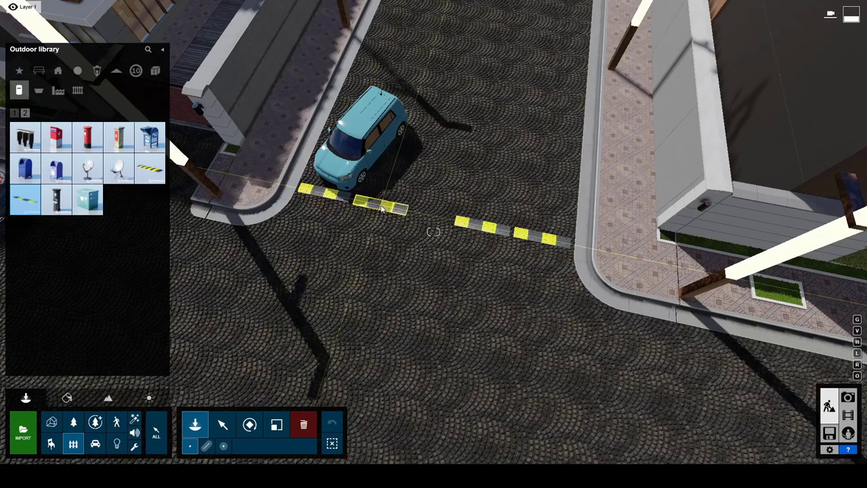
key(Escape)
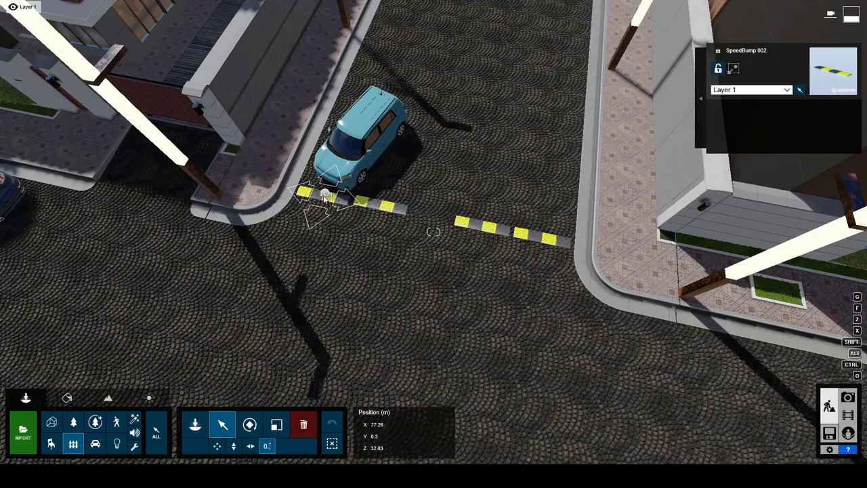
click(369, 153)
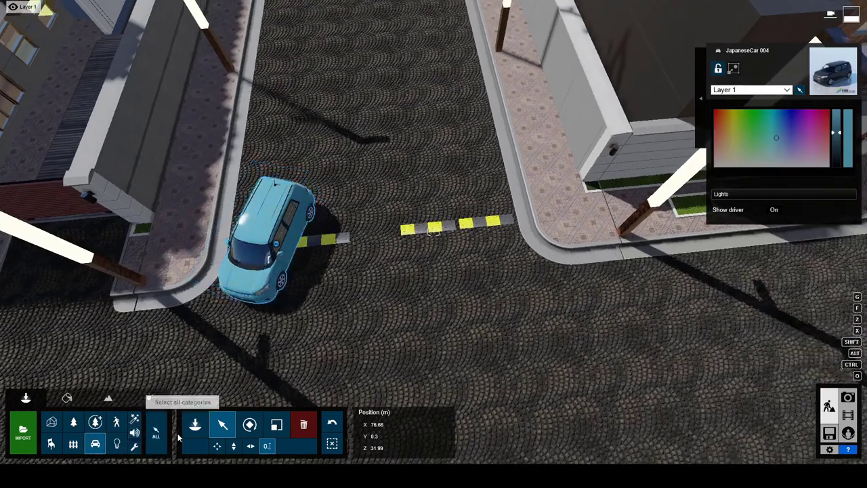
- Line up three red plastic barricade segments beside the speed bump
click(95, 444)
click(73, 444)
click(24, 115)
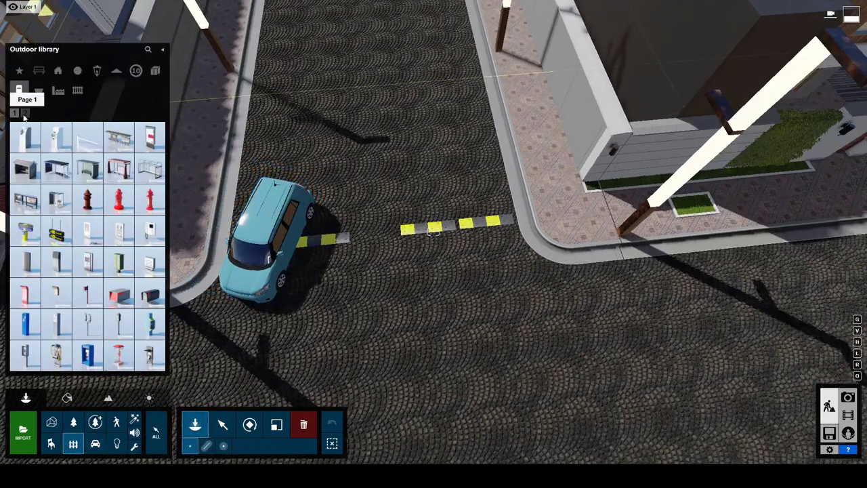
click(77, 90)
mouse_move(57, 138)
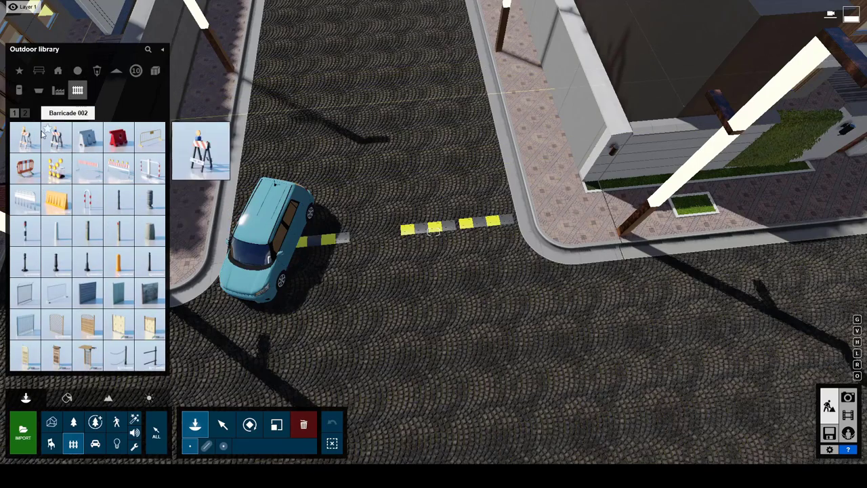
click(118, 137)
click(373, 227)
scroll(373, 227, up, 5)
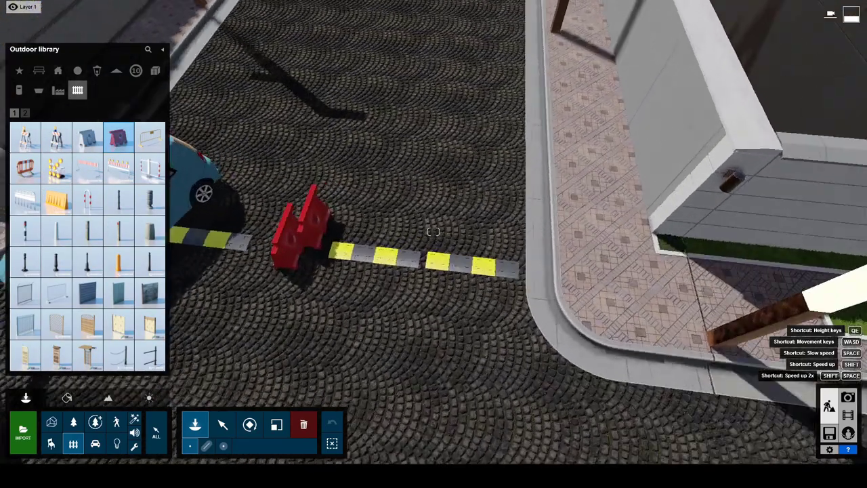
right_drag(434, 232, 415, 249)
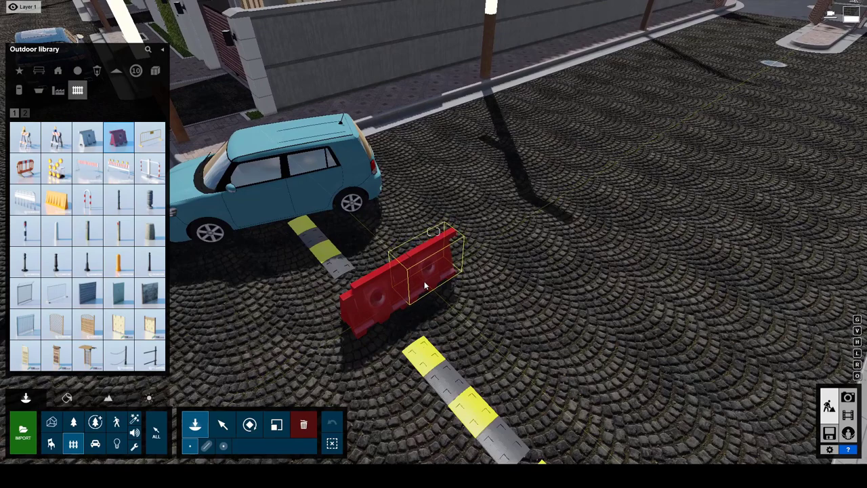
click(468, 257)
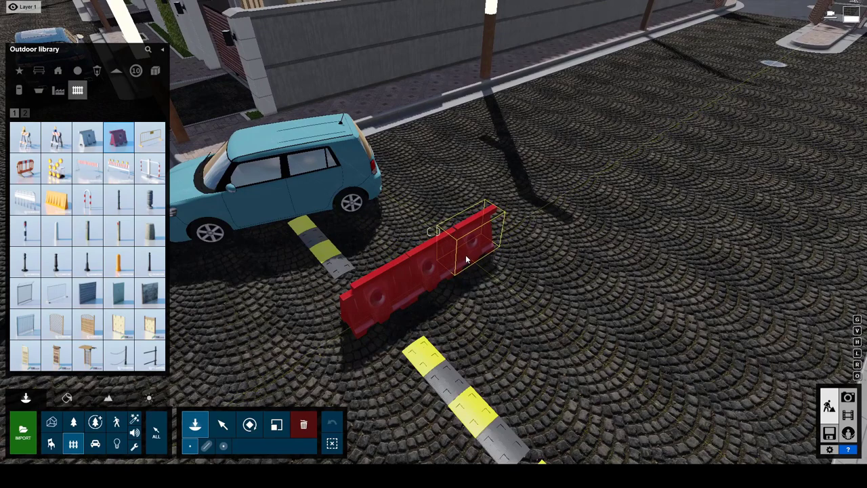
click(503, 238)
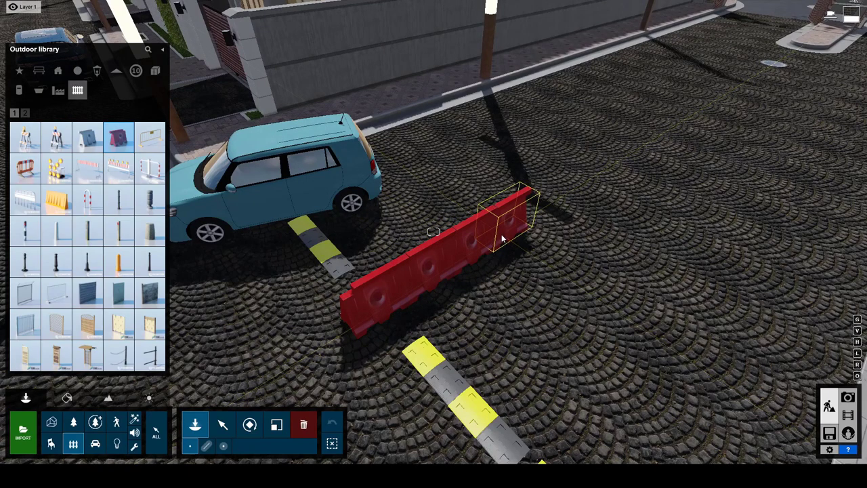
mouse_move(503, 238)
right_down()
mouse_move(475, 224)
mouse_move(477, 323)
right_up()
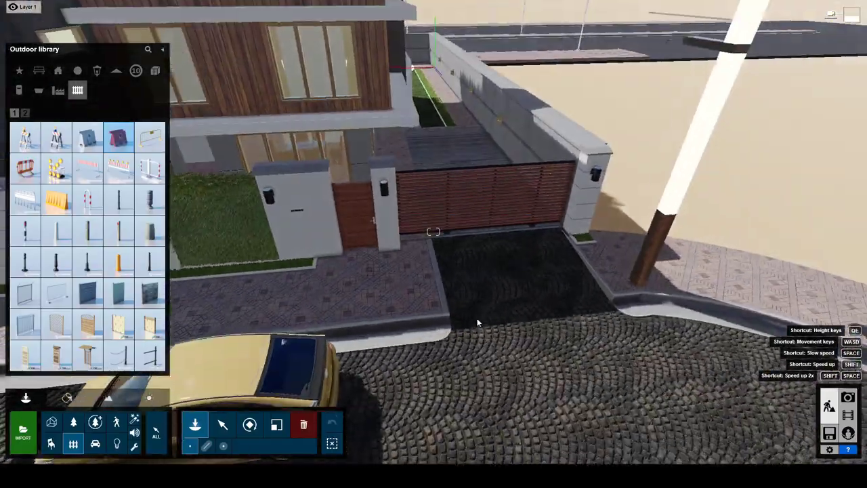
- Place the yellow-and-black speed bump from Utilities and copy it across the first driveway entrance
click(19, 91)
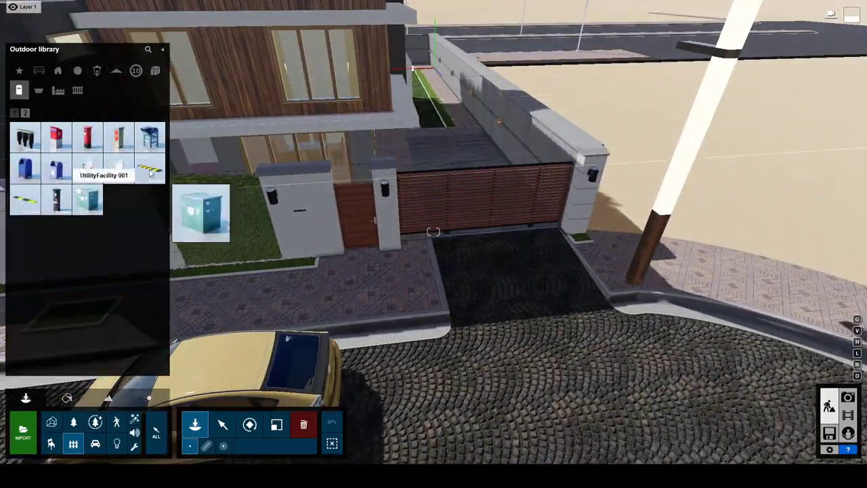
click(151, 174)
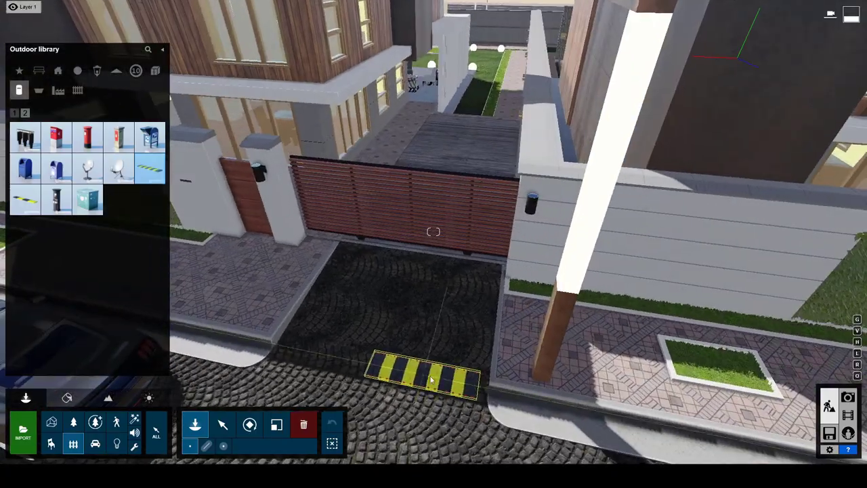
alt+drag(431, 381, 338, 359)
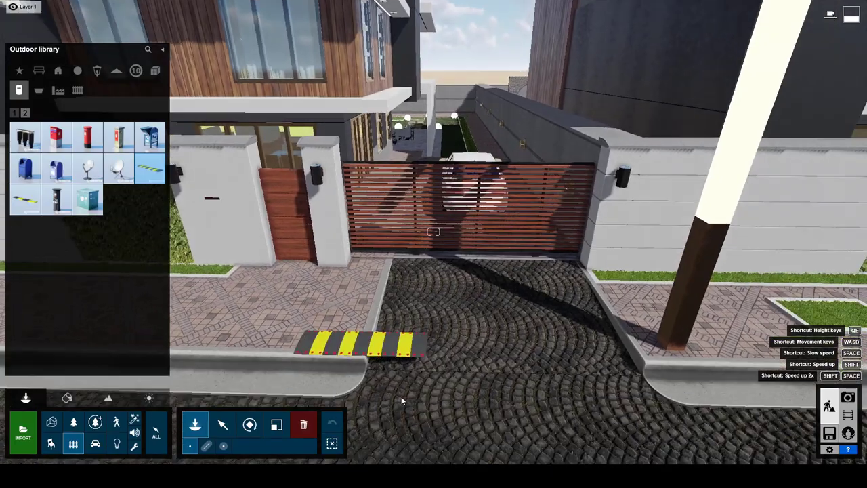
drag(402, 401, 439, 372)
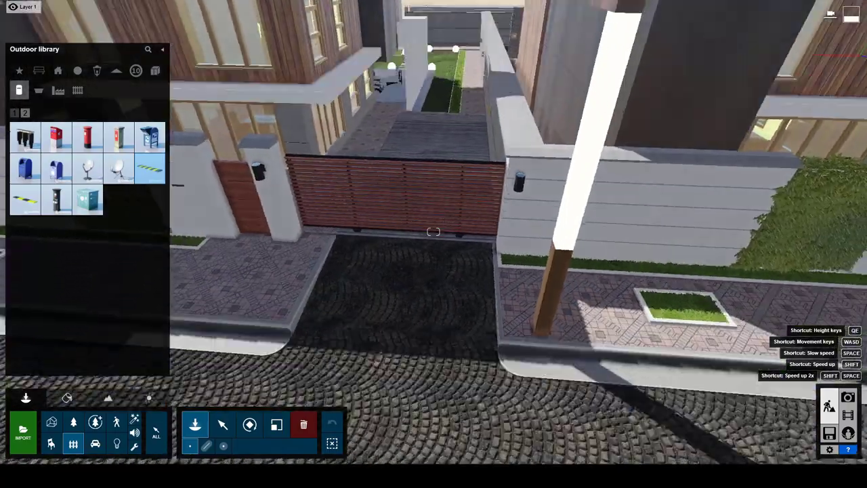
click(444, 318)
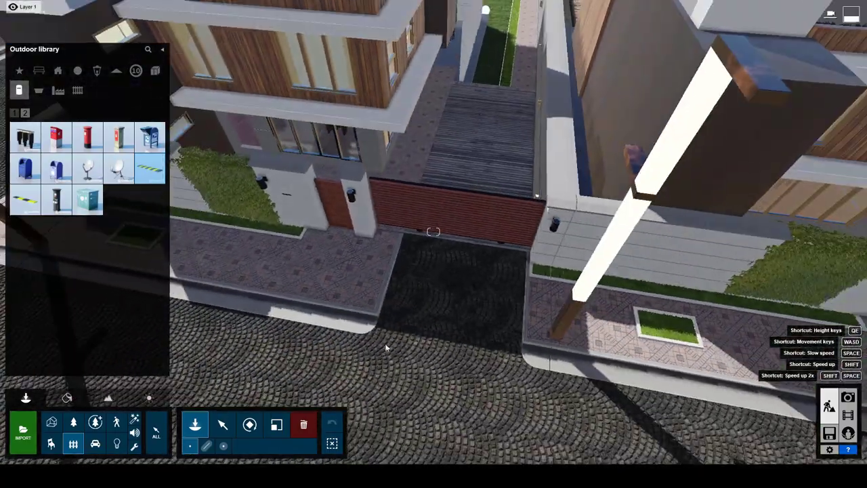
drag(387, 348, 485, 345)
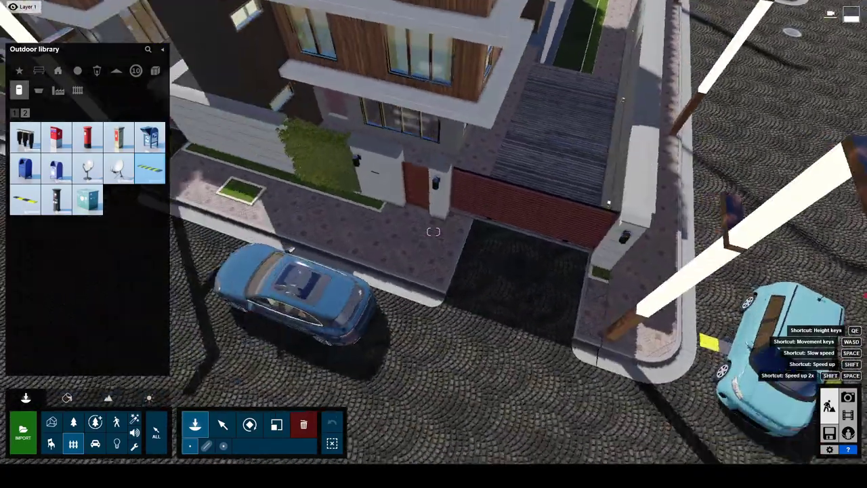
- Position further speed bumps at the neighbouring gates' driveway entrances along the street
click(555, 327)
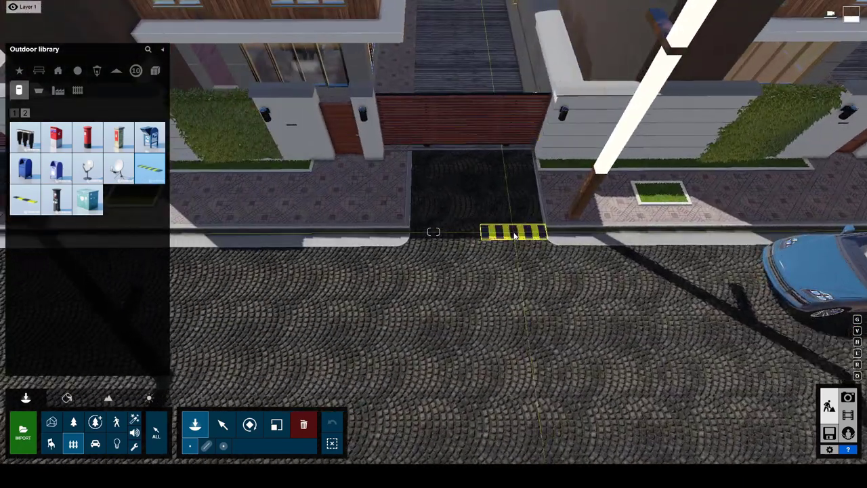
key(a)
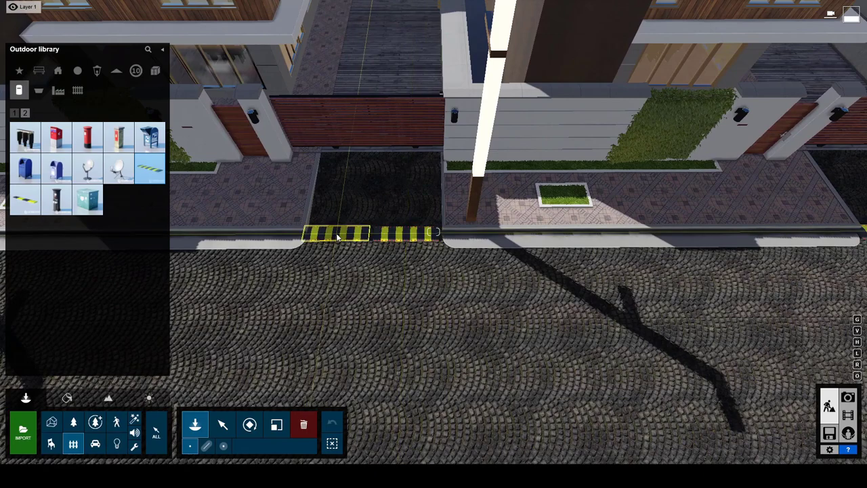
key(a)
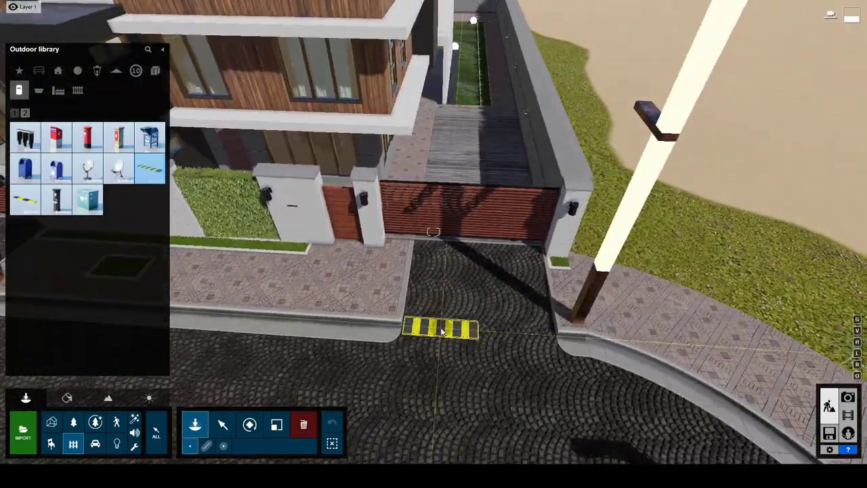
key(a)
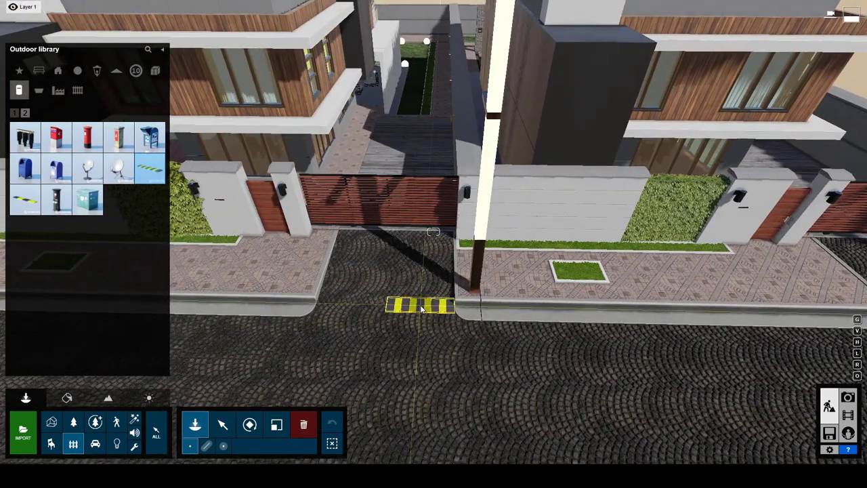
click(351, 306)
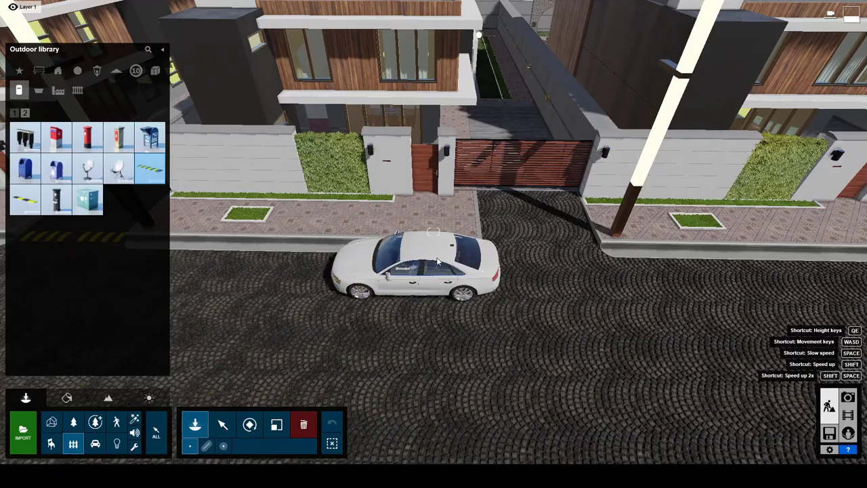
middle_drag(437, 261, 502, 248)
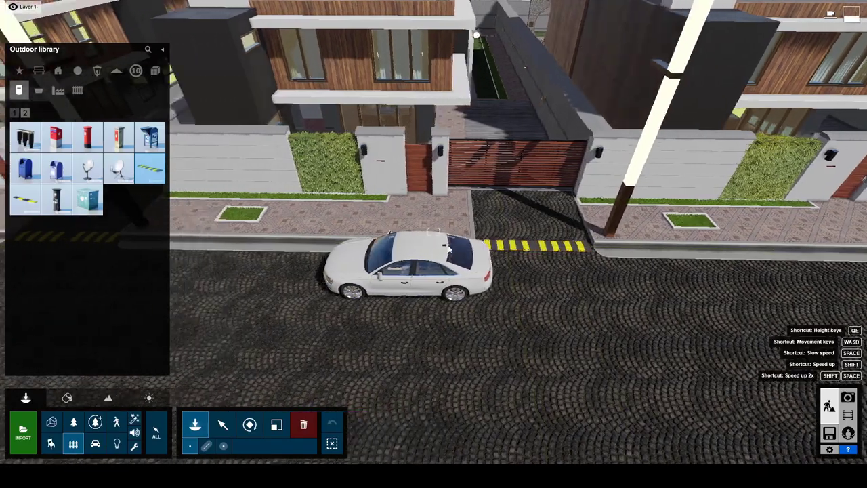
right_drag(448, 245, 416, 286)
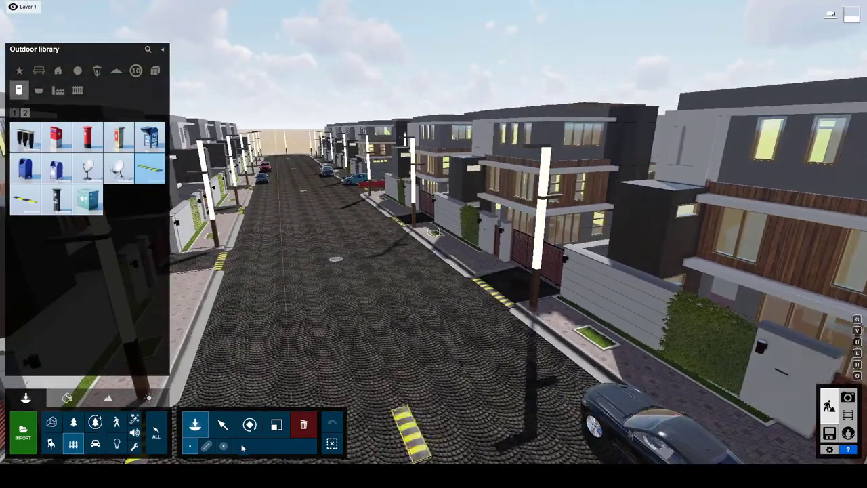
- Place one more speed bump, then add the HighVoltage Towers model beyond the villa plot
click(399, 416)
click(190, 428)
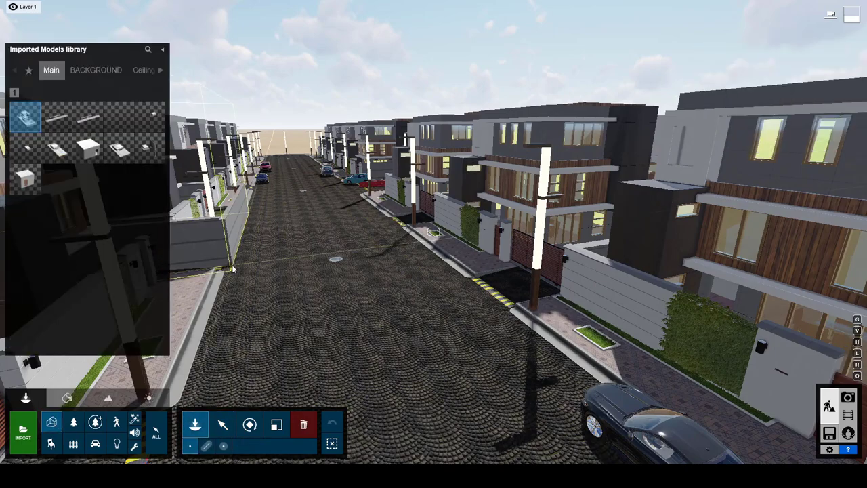
click(123, 129)
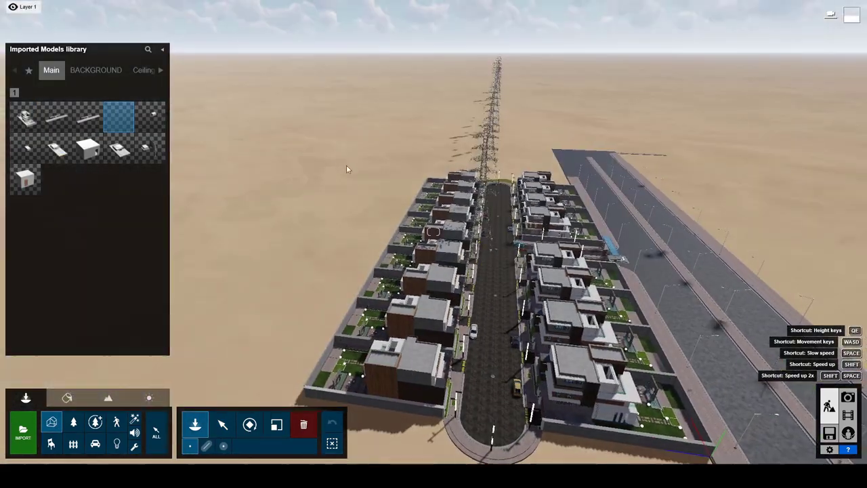
click(357, 212)
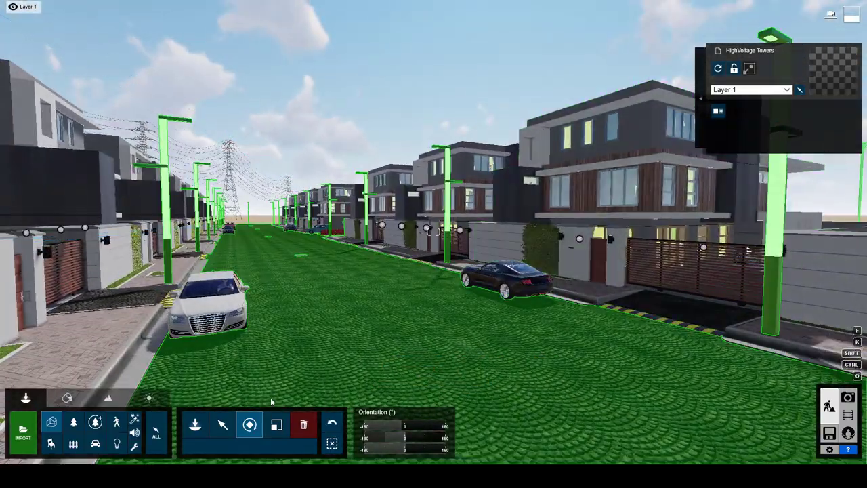
click(222, 424)
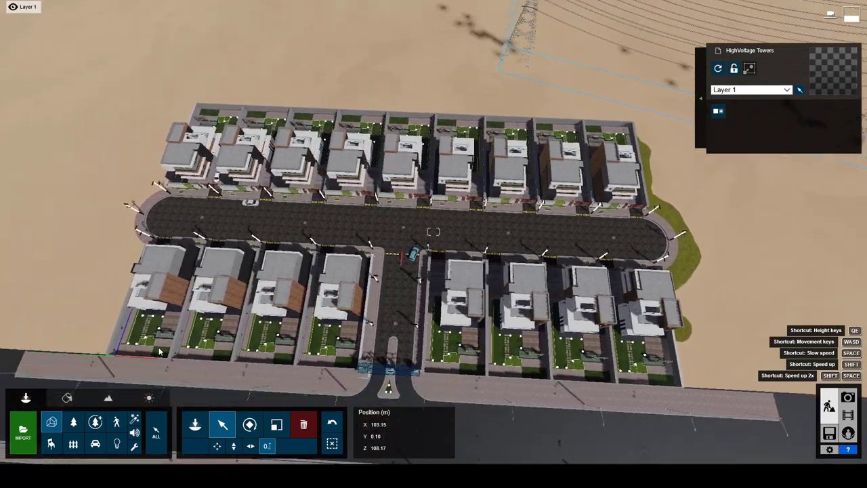
- Put the three street cars on the 'Furniture (hidden)' layer and select the 48 manhole covers
drag(88, 122, 622, 384)
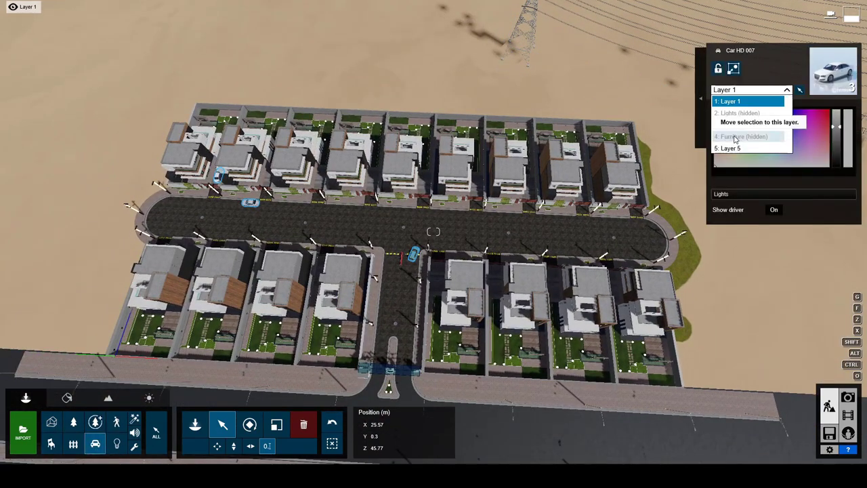
click(735, 137)
ctrl+drag(92, 139, 684, 377)
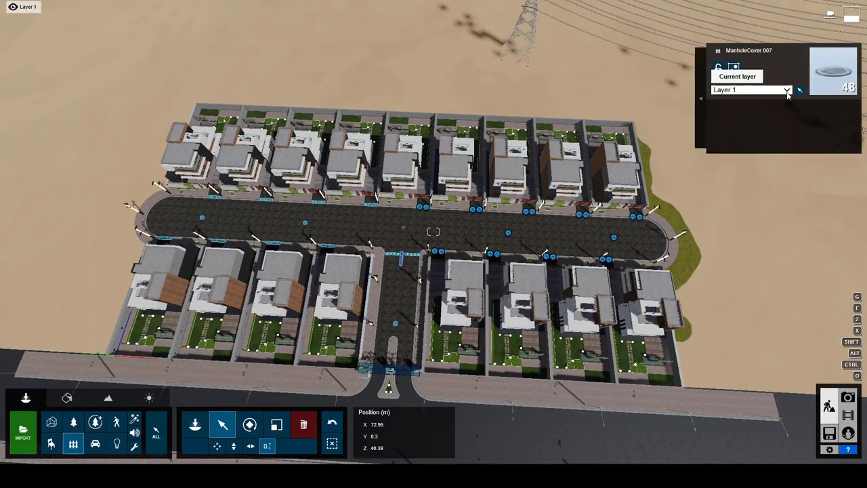
right_drag(776, 200, 89, 122)
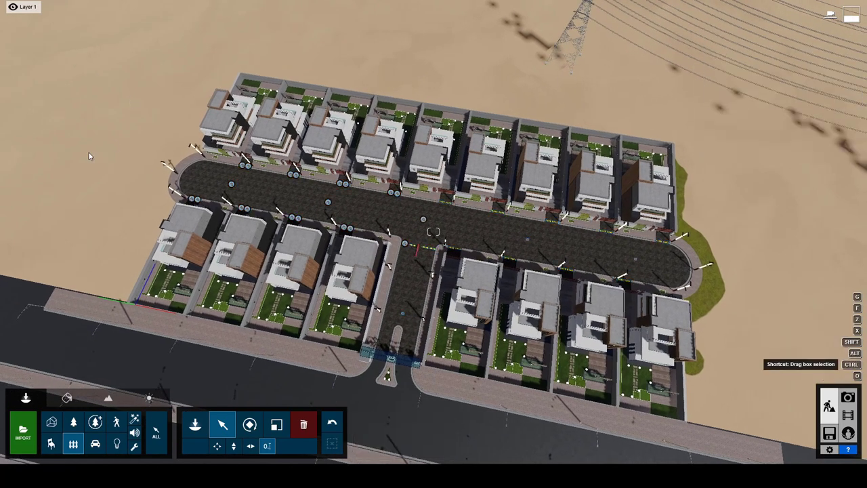
ctrl+drag(89, 156, 126, 174)
ctrl+drag(131, 115, 681, 372)
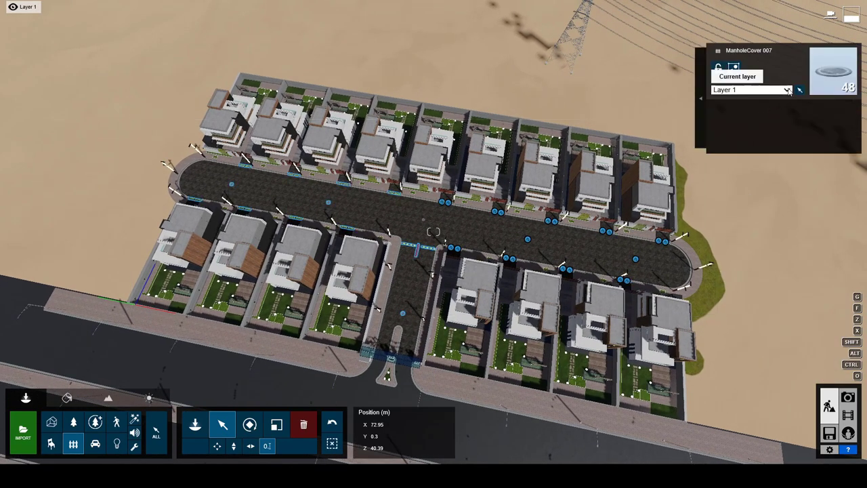
click(735, 138)
right_drag(762, 194, 433, 232)
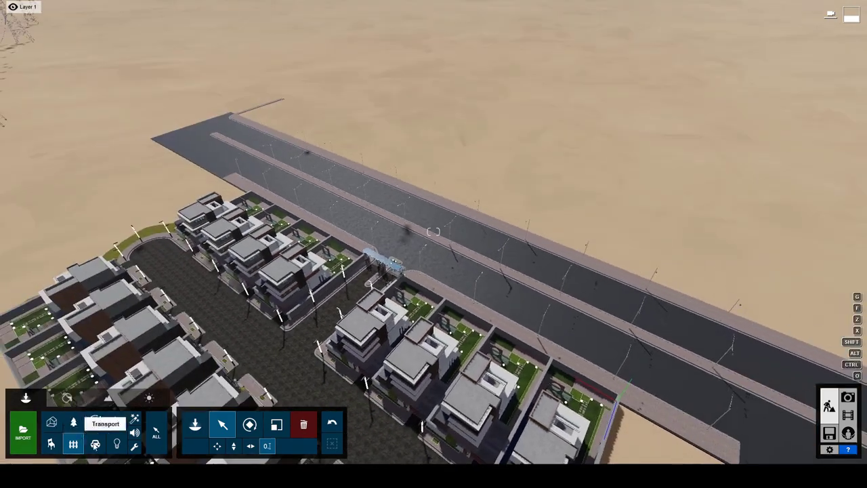
- Draw a line of cars along the main road from the Transport library
right_drag(125, 11, 434, 231)
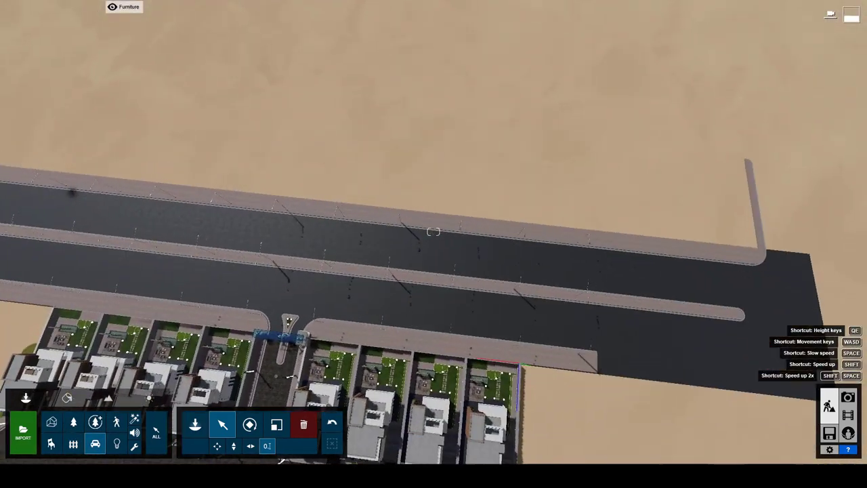
click(196, 424)
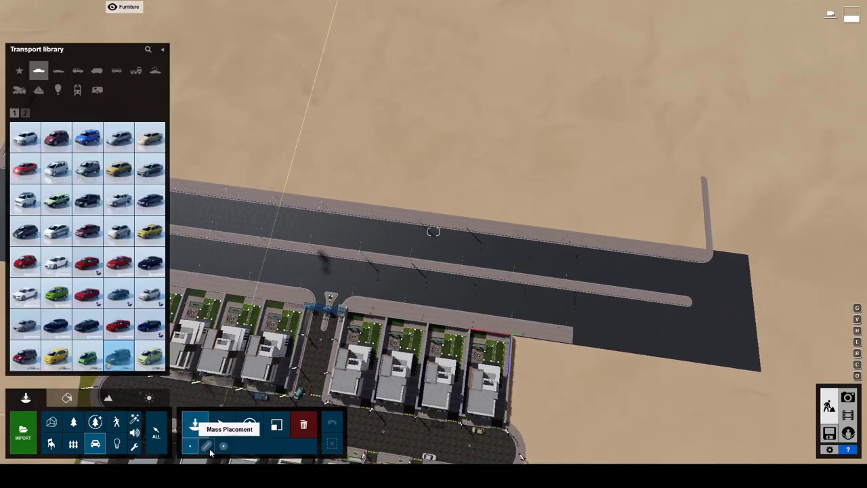
click(694, 270)
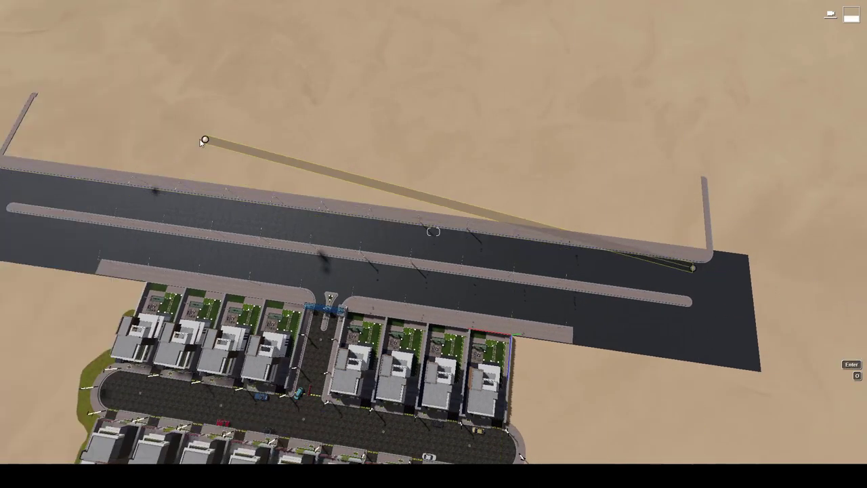
right_drag(203, 139, 122, 70)
click(102, 63)
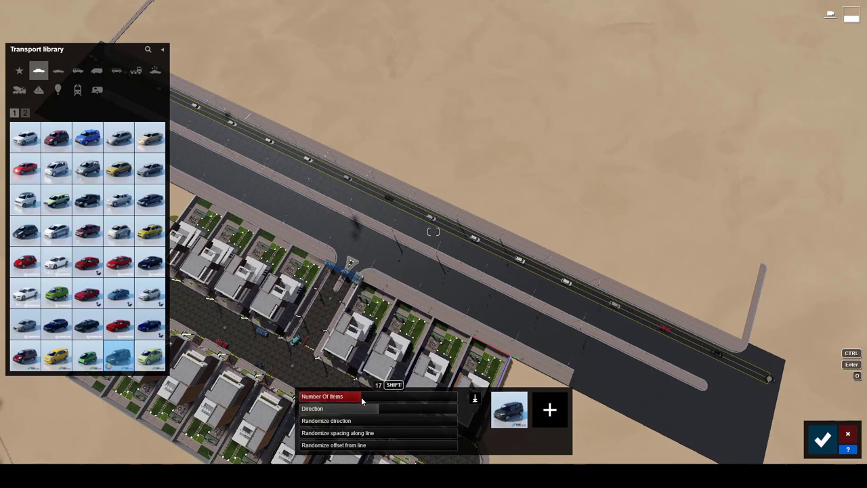
- Add more car models, the orange SUV and a bus to the mix, then confirm the line
click(557, 419)
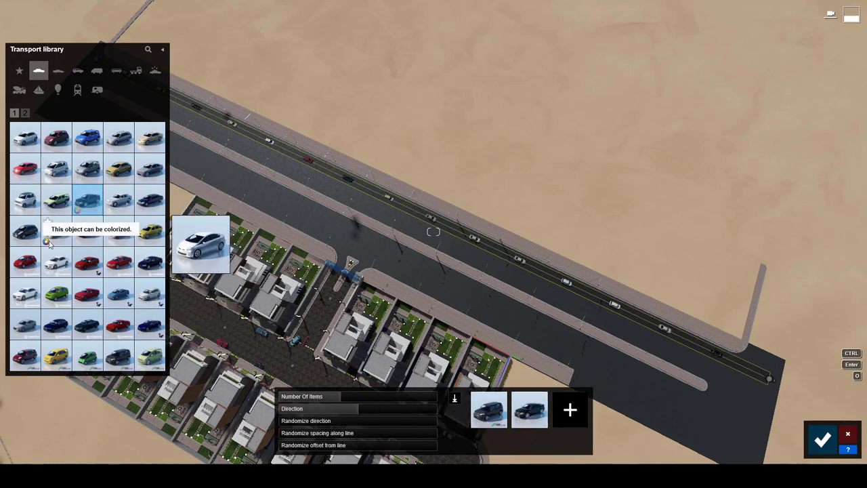
click(57, 231)
click(569, 409)
click(78, 70)
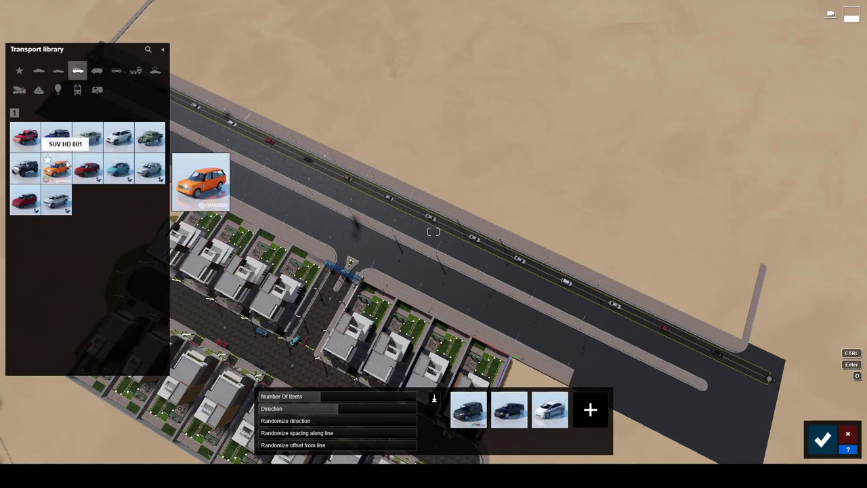
click(586, 421)
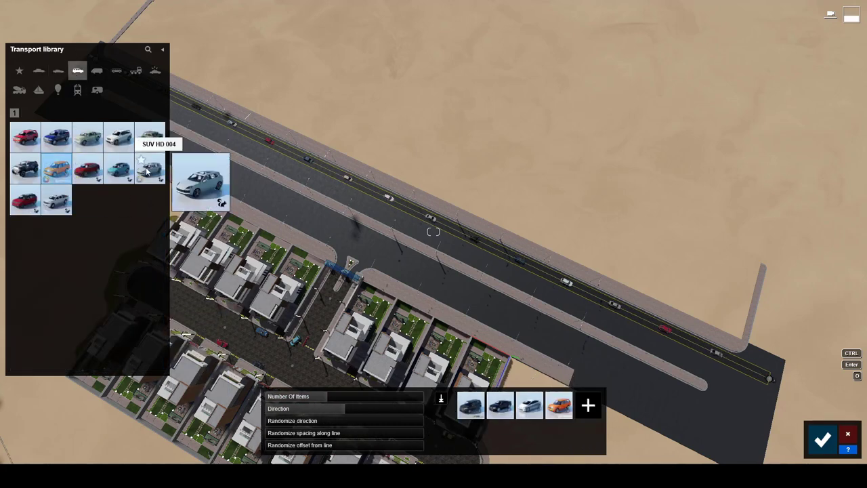
click(114, 71)
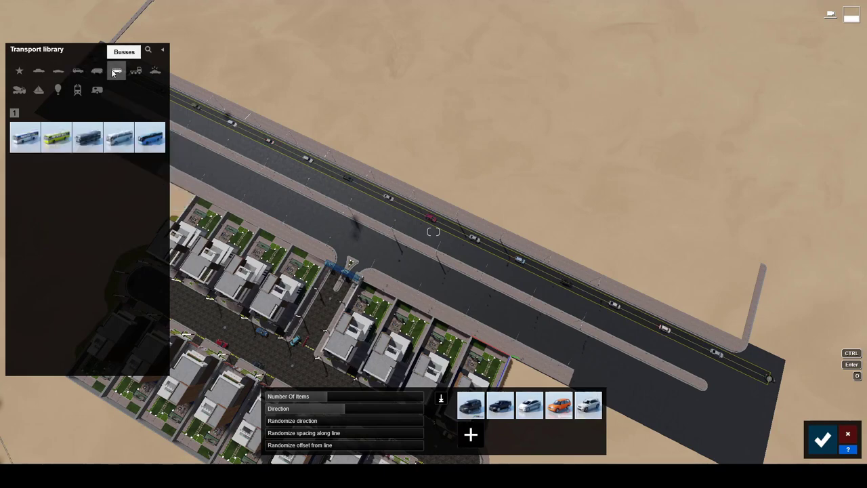
click(471, 434)
right_drag(419, 308, 293, 423)
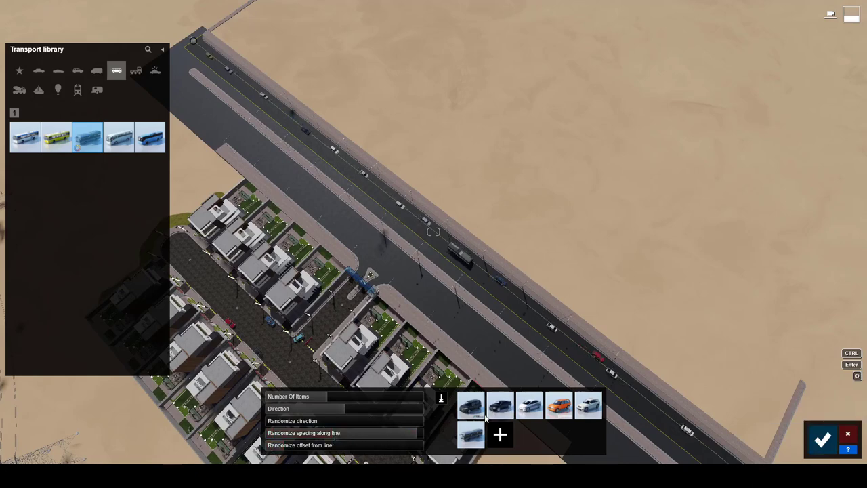
key(Return)
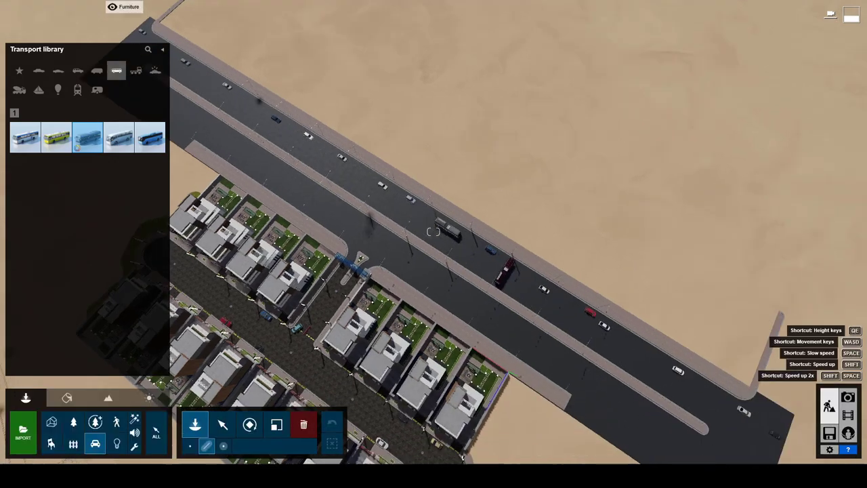
- Place and confirm two more rows of vehicles along the remaining lanes of the main road
mouse_move(724, 416)
right_down()
mouse_move(382, 225)
mouse_move(205, 76)
right_up()
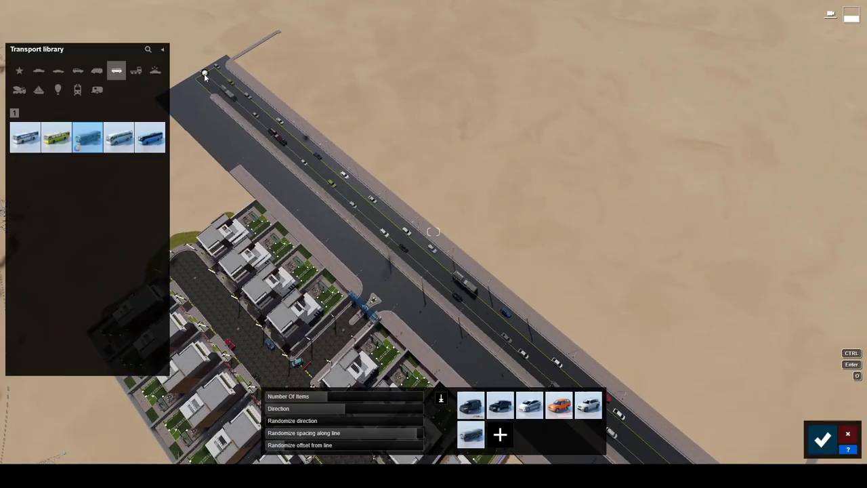
click(819, 445)
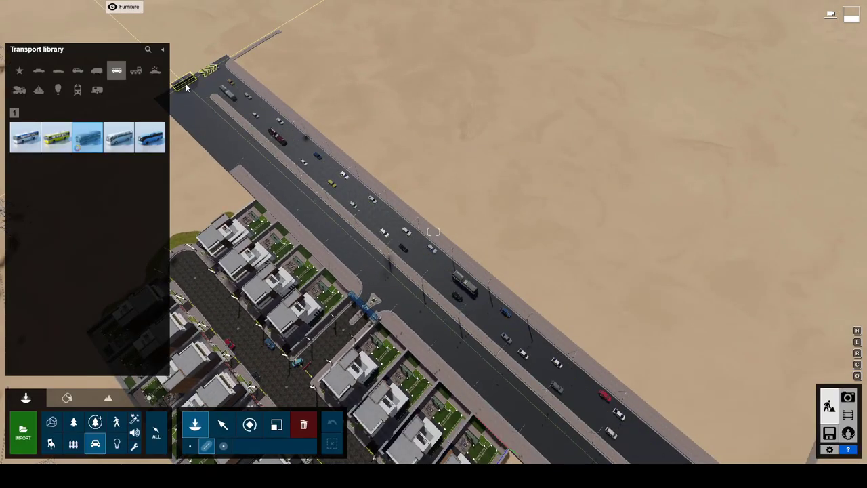
right_drag(187, 87, 724, 201)
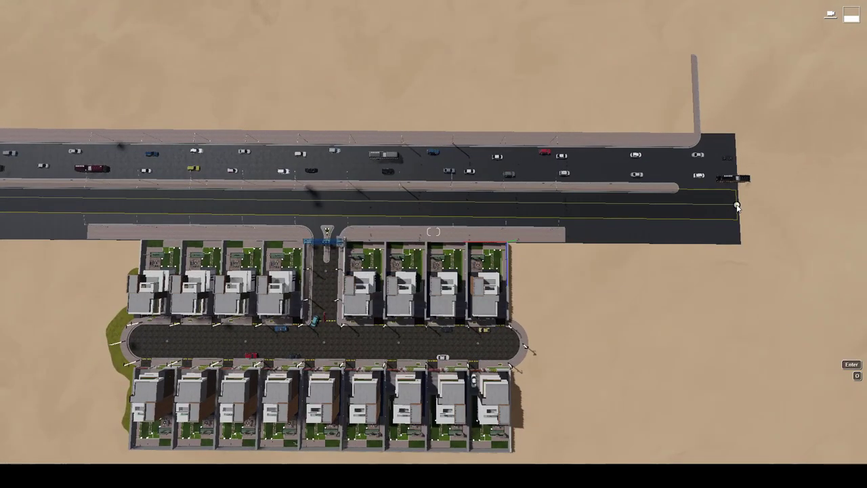
right_drag(542, 221, 109, 122)
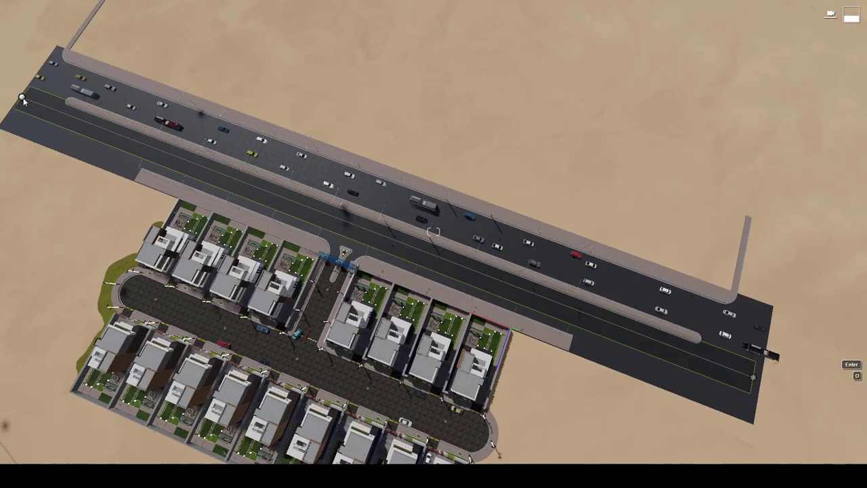
click(25, 100)
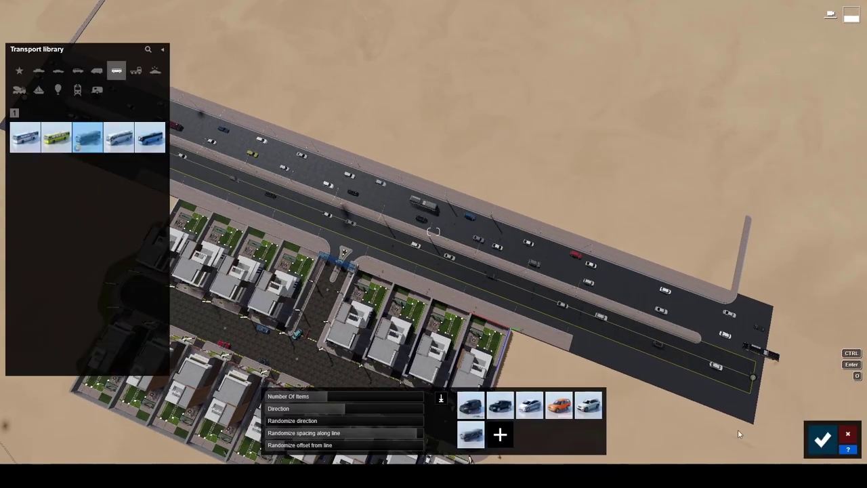
click(821, 439)
click(748, 396)
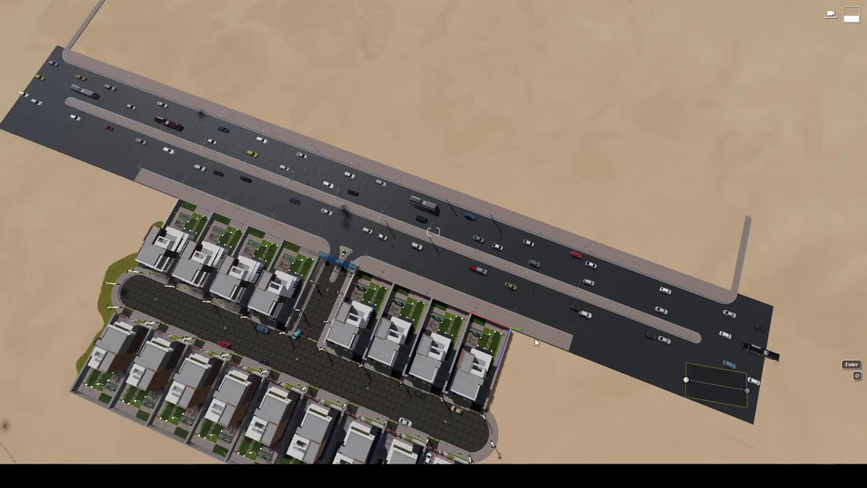
click(24, 116)
click(811, 441)
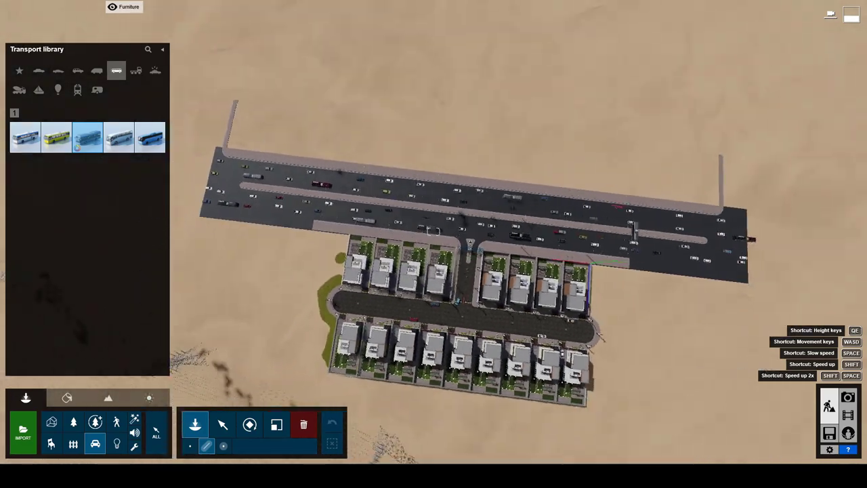
- Select the 34 cars in the upper lanes and switch to rotating them
click(222, 424)
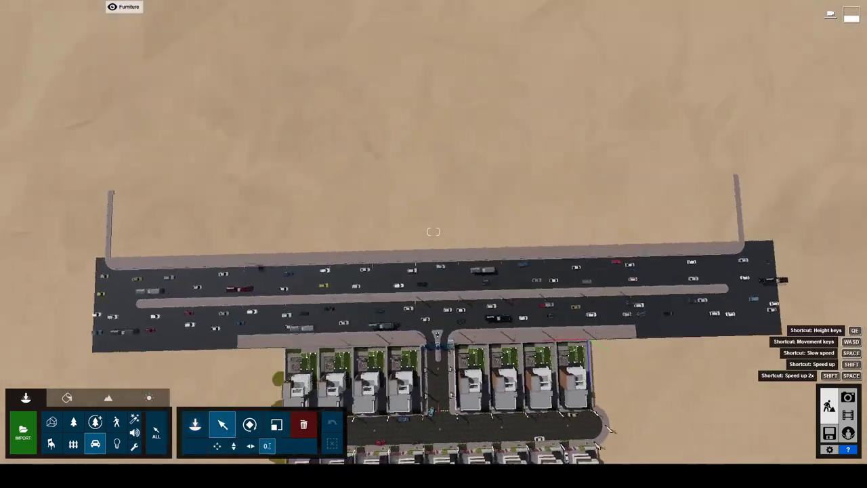
ctrl+drag(78, 195, 810, 292)
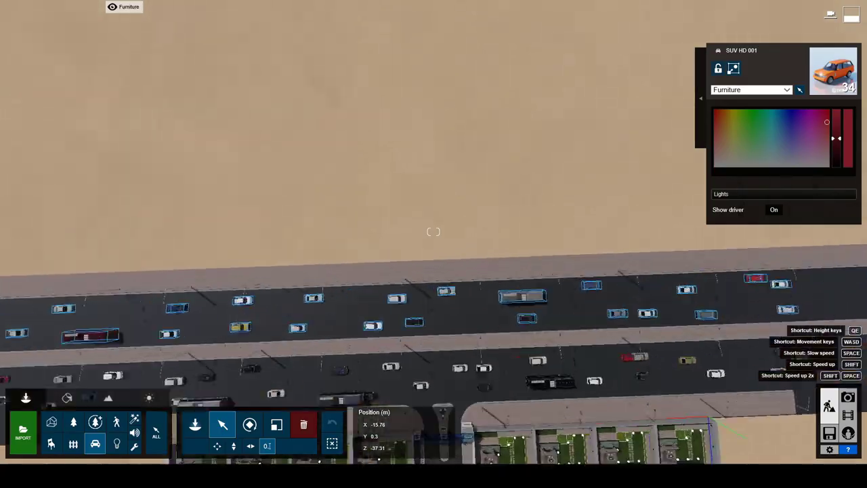
right_drag(810, 293, 745, 285)
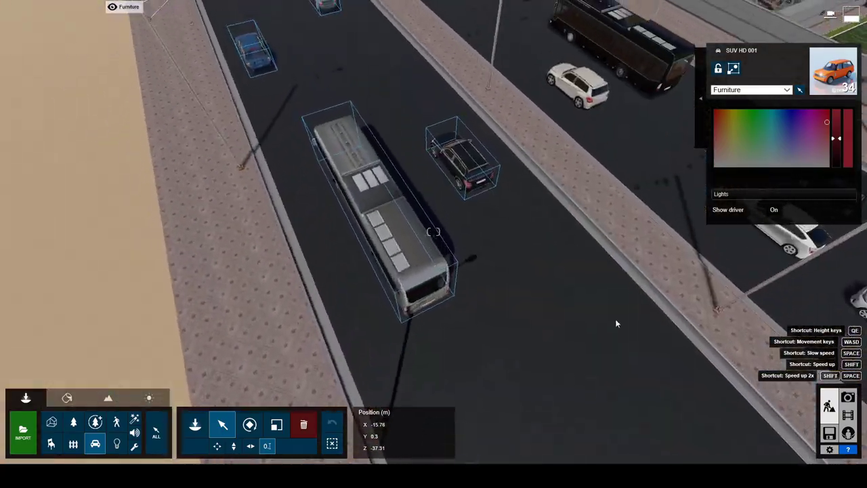
key(r)
right_drag(489, 216, 433, 231)
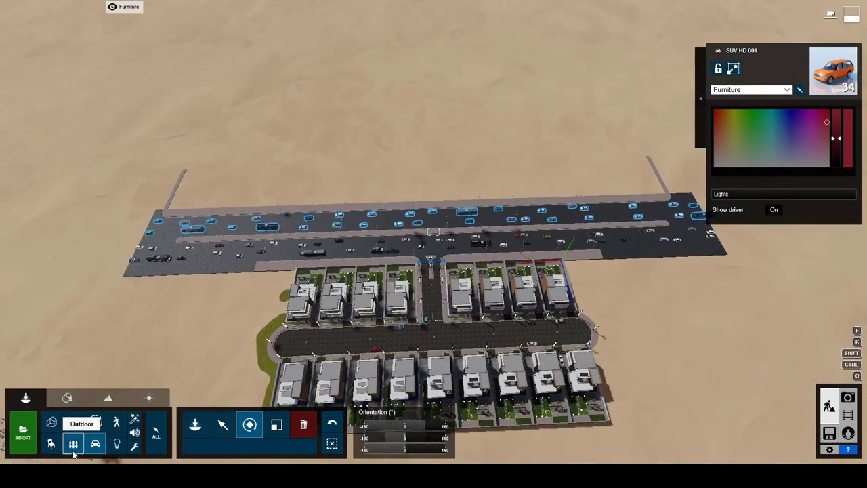
- Place a row of 7 apartment blocks from Outdoor > Buildings with Direction 92°
click(73, 451)
click(60, 71)
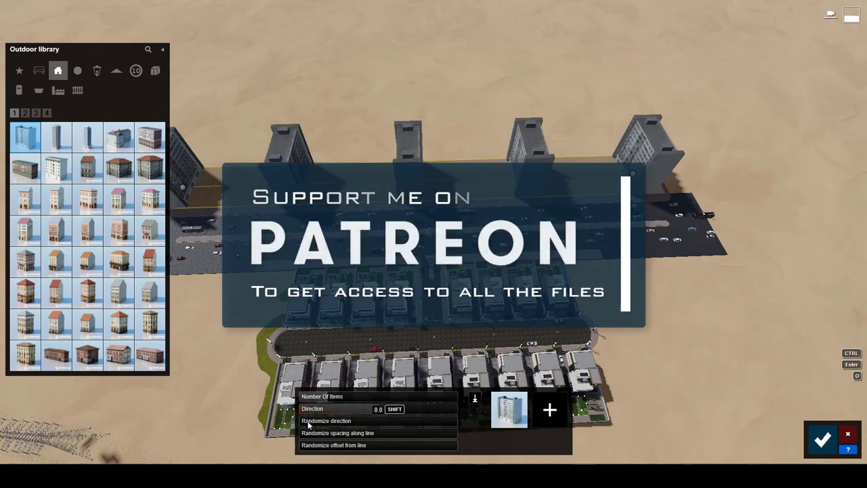
drag(311, 409, 418, 410)
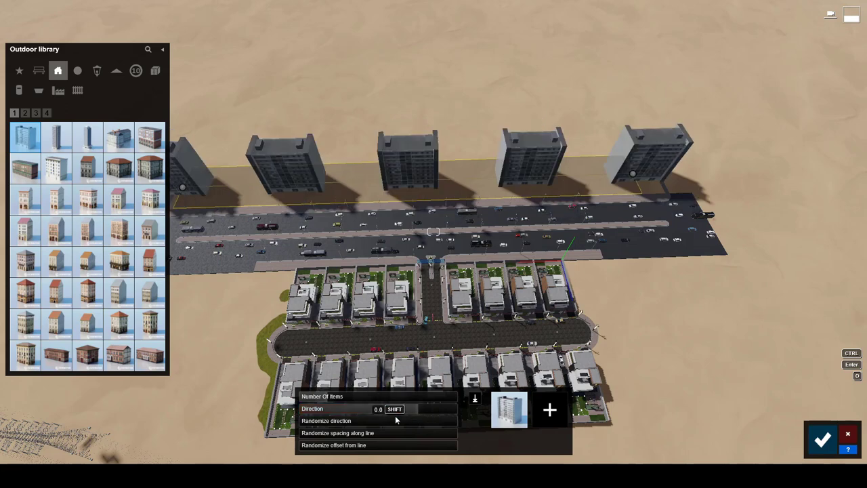
drag(342, 396, 337, 398)
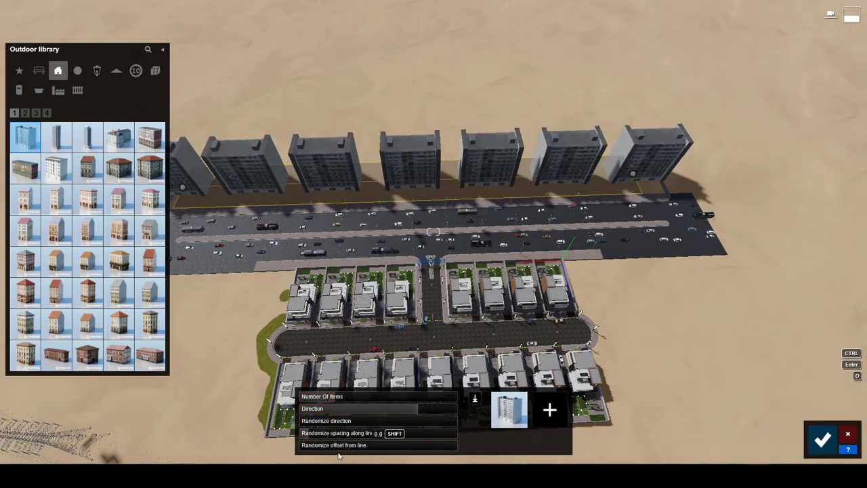
click(824, 442)
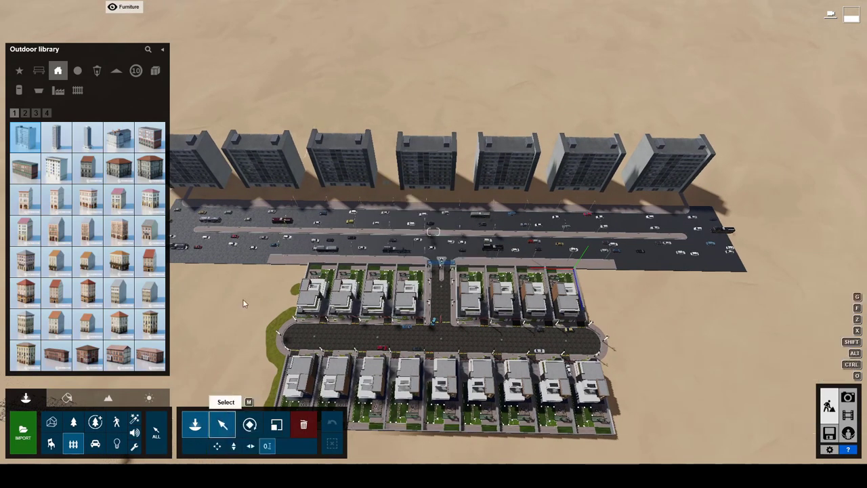
- Copy the seven-block apartment row behind the original and offset the back row
click(222, 425)
click(664, 193)
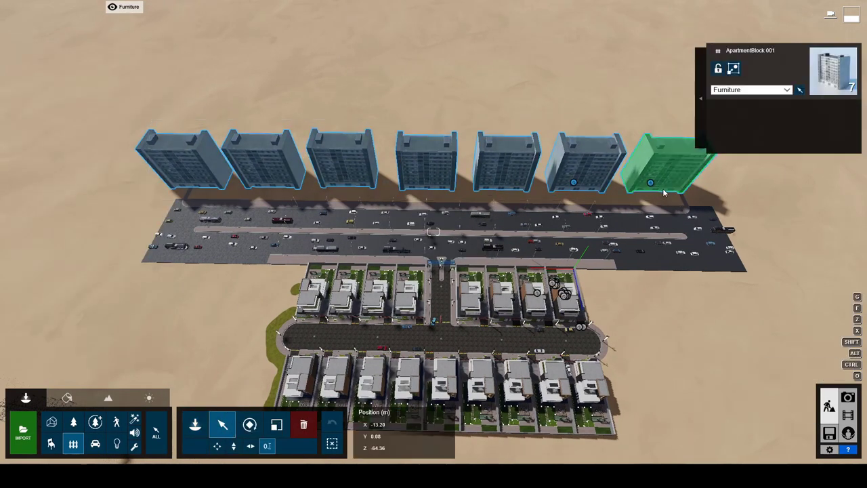
click(499, 169)
drag(500, 181, 475, 193)
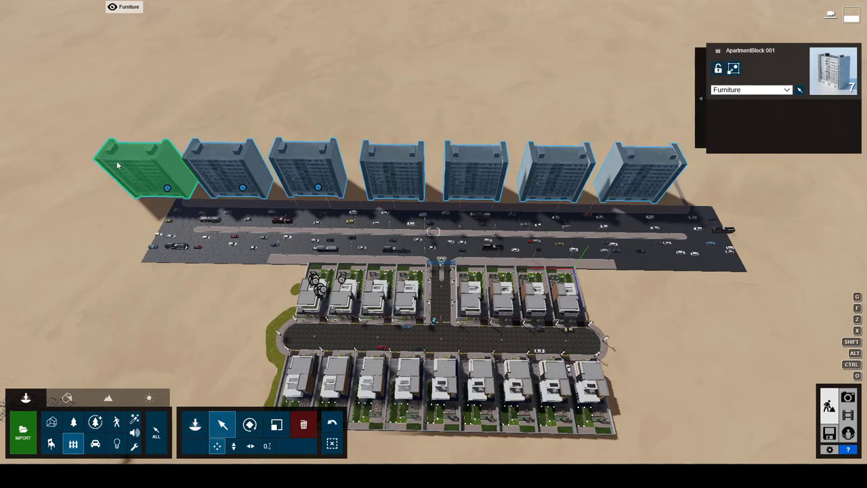
alt+drag(244, 190, 303, 150)
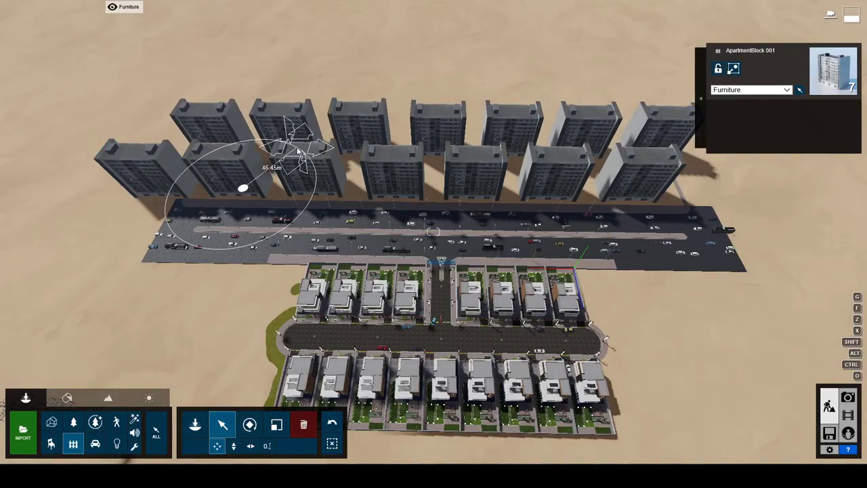
click(830, 406)
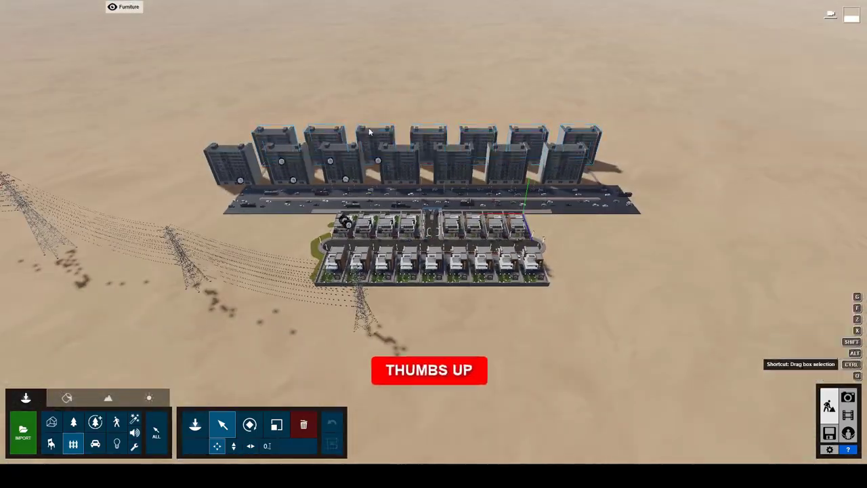
mouse_move(233, 107)
mouse_down()
mouse_move(581, 155)
mouse_move(513, 163)
mouse_up()
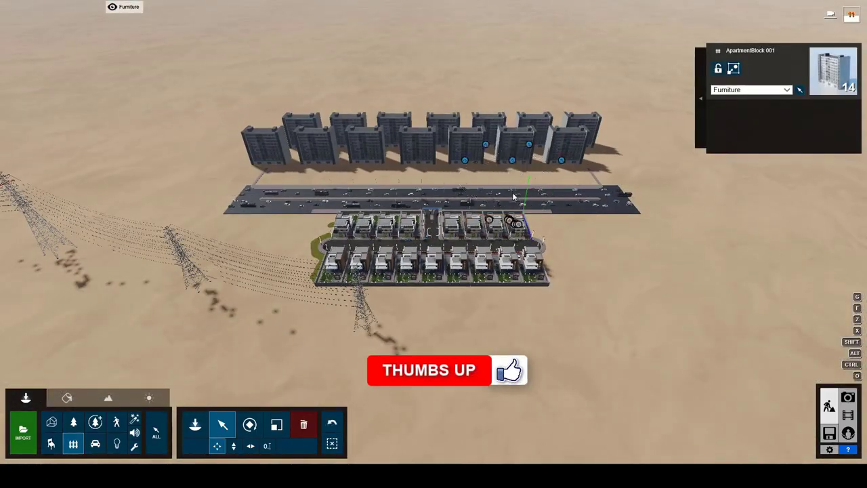
click(829, 405)
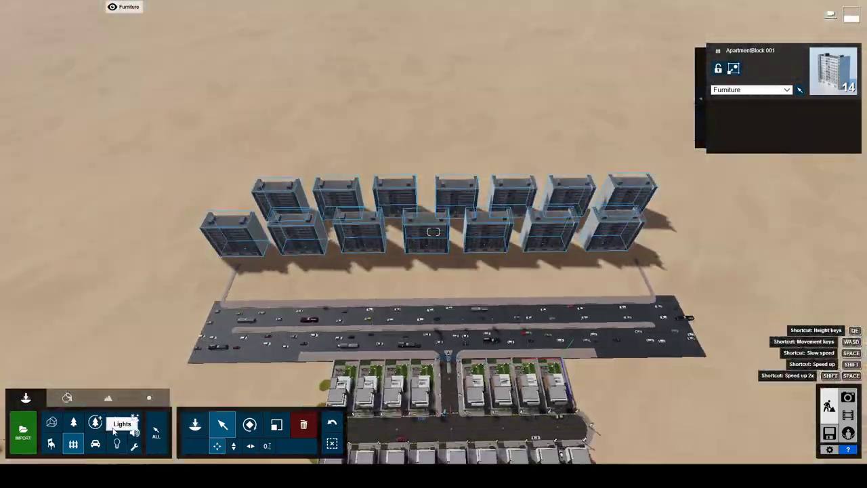
click(100, 397)
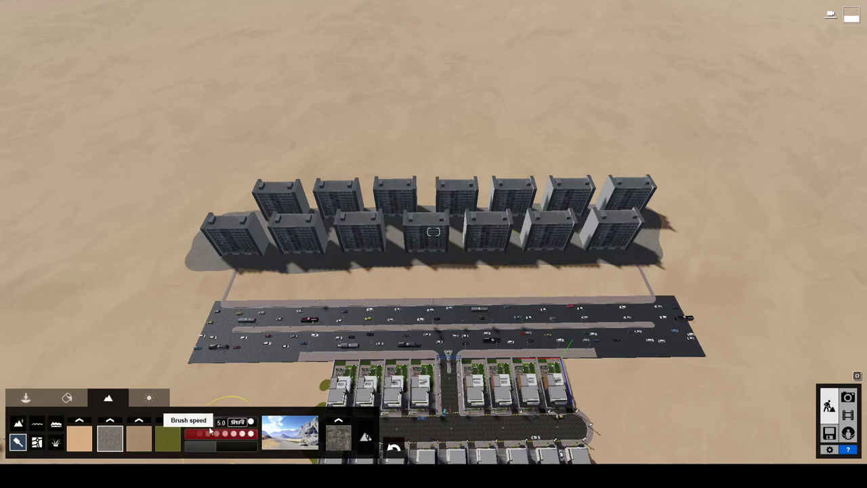
- Return to the Objects tab and enter Photo mode on the eye-level villa street view
click(25, 398)
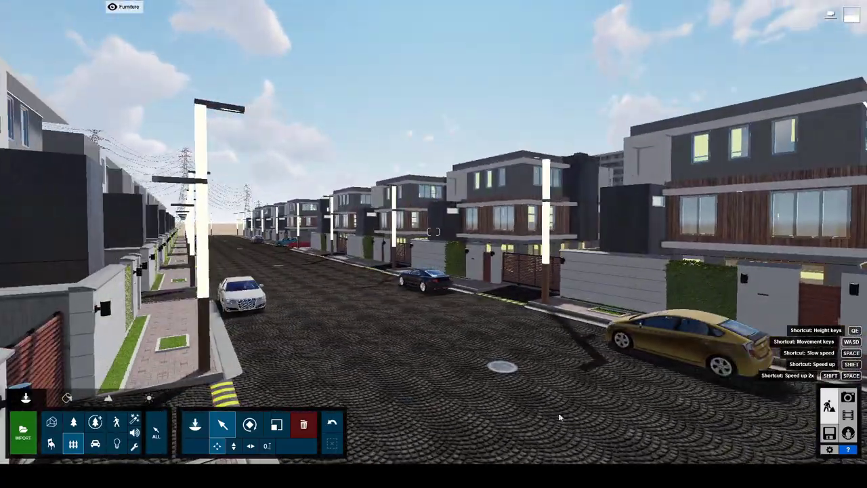
click(848, 397)
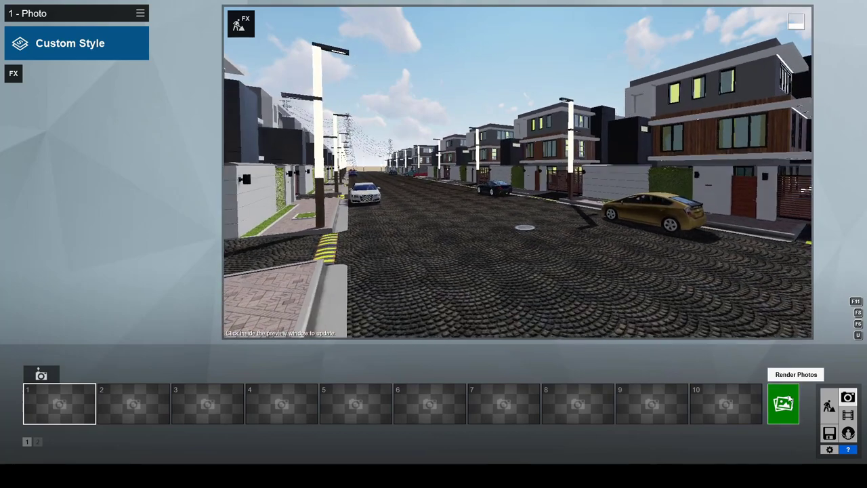
- Lower the preview camera to about 1.72 m, tilt it up slightly, and apply Realistic style
middle_drag(589, 246, 508, 305)
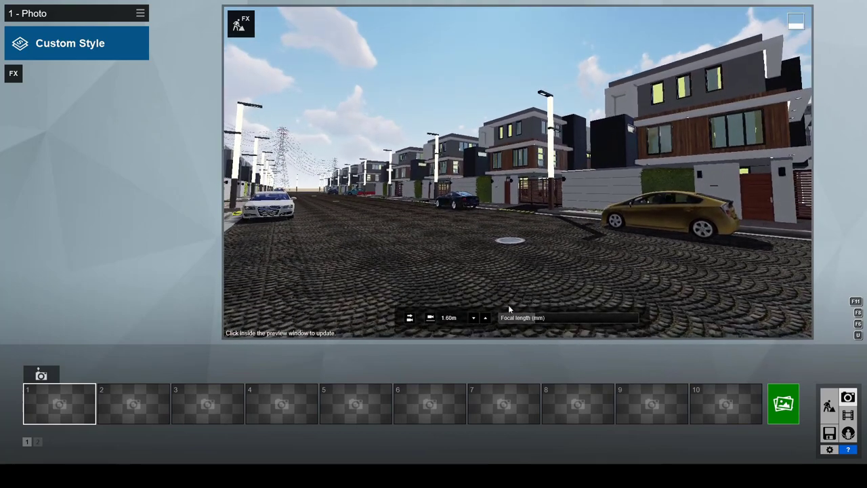
right_drag(502, 215, 518, 172)
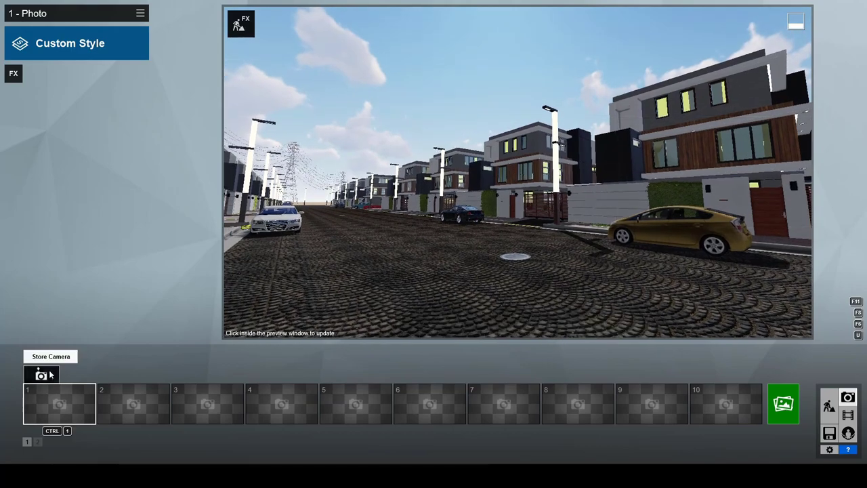
click(57, 57)
click(427, 163)
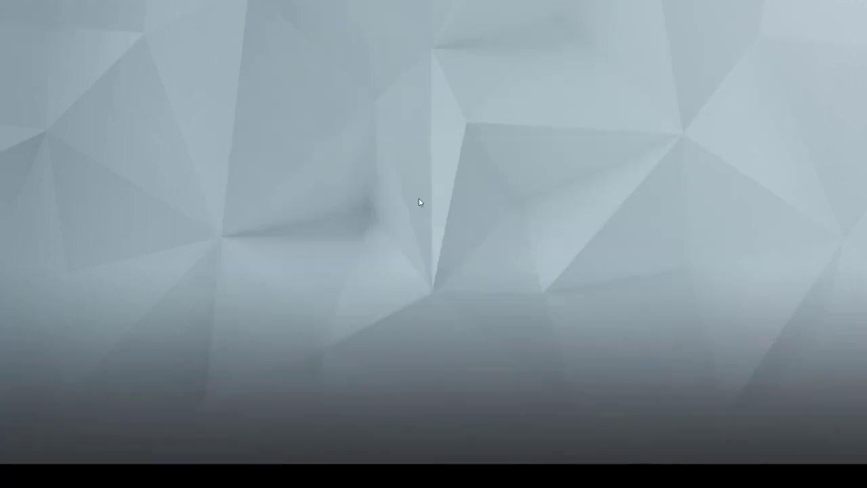
- Add 2-Point Perspective and Handheld Camera effects, tilting the photo to 4.1°
click(13, 71)
click(254, 189)
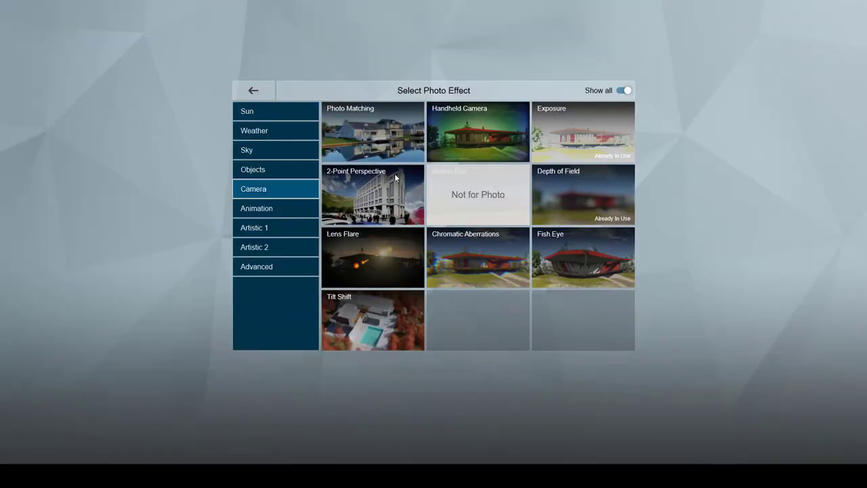
click(373, 193)
click(14, 71)
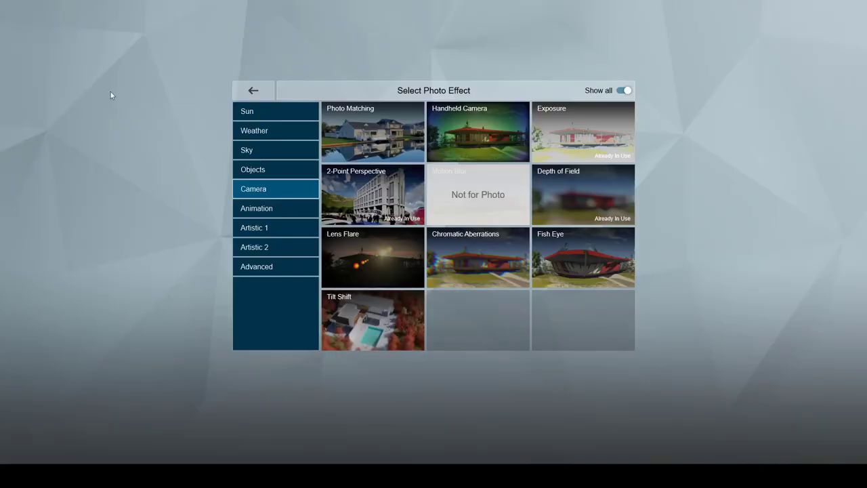
click(478, 132)
drag(46, 175, 79, 175)
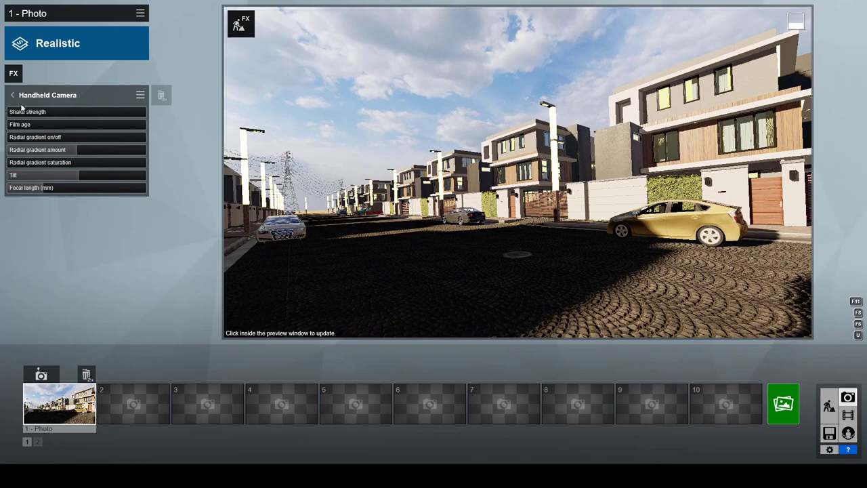
- Choose an Overcast real sky with heading about 66.6° and refresh the preview
click(12, 95)
click(34, 137)
drag(41, 148, 101, 155)
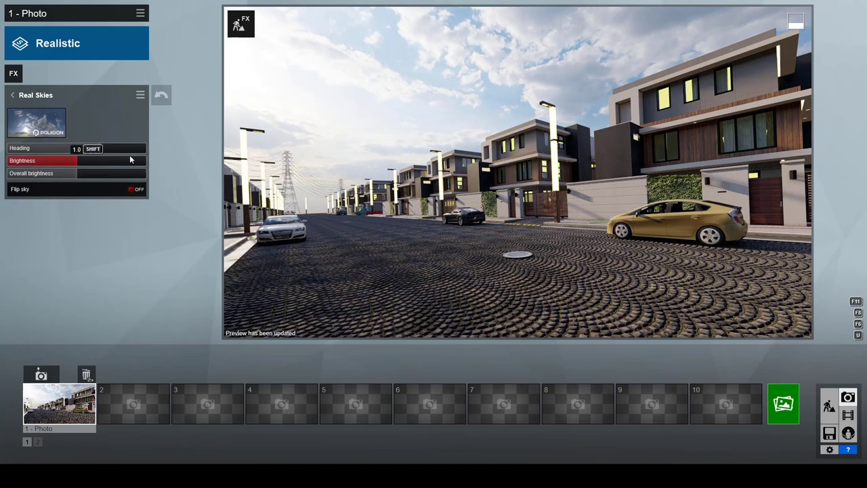
click(40, 123)
click(428, 83)
click(309, 143)
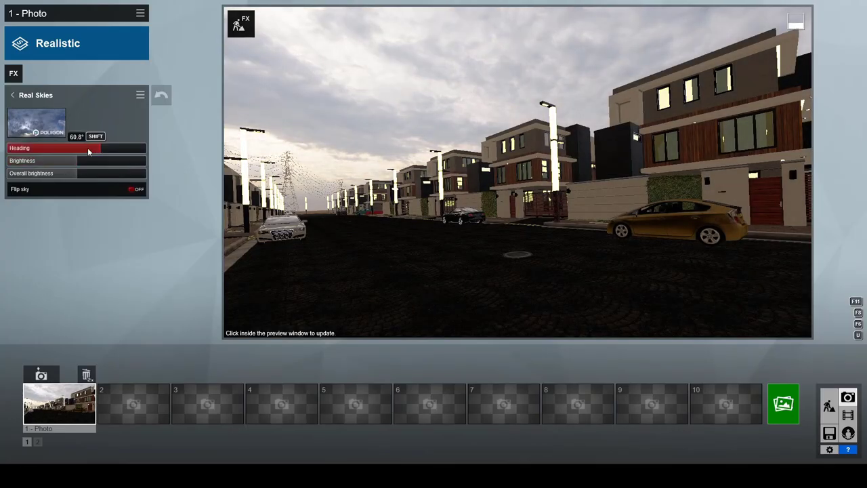
drag(88, 152, 104, 152)
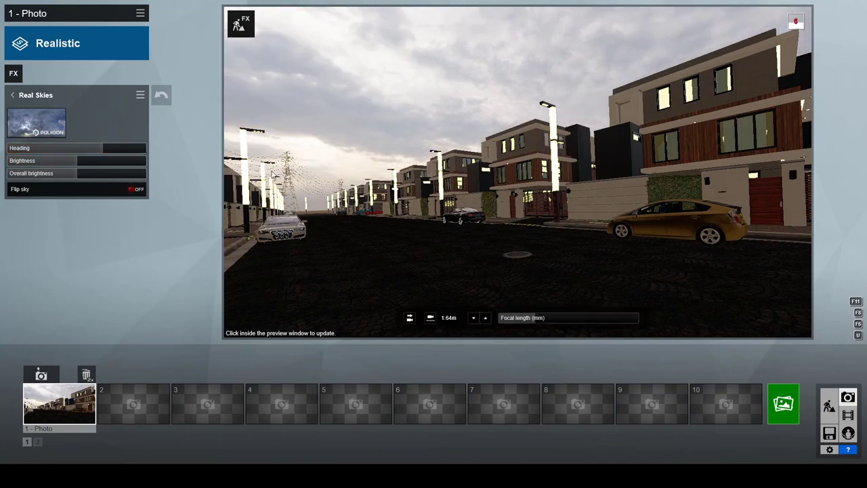
click(399, 224)
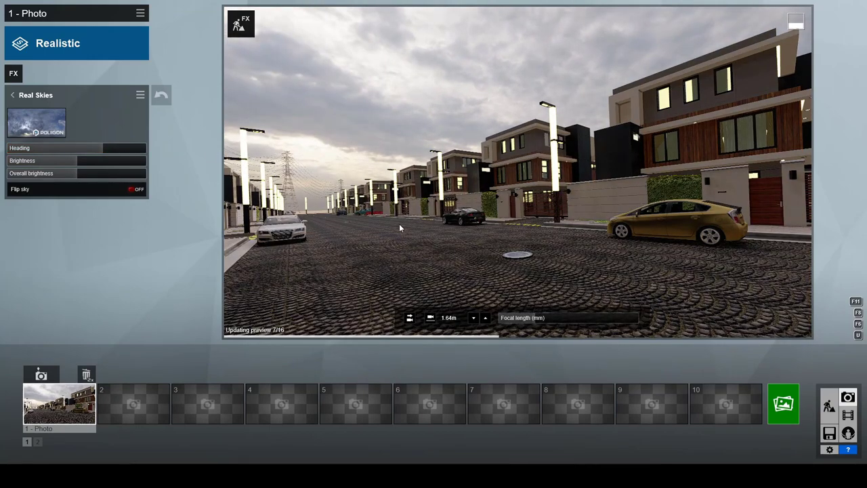
- Set the Handheld Camera focal length to 20.2mm, lower the camera to 1.20 m, and return to Build mode
click(38, 389)
click(12, 95)
click(38, 90)
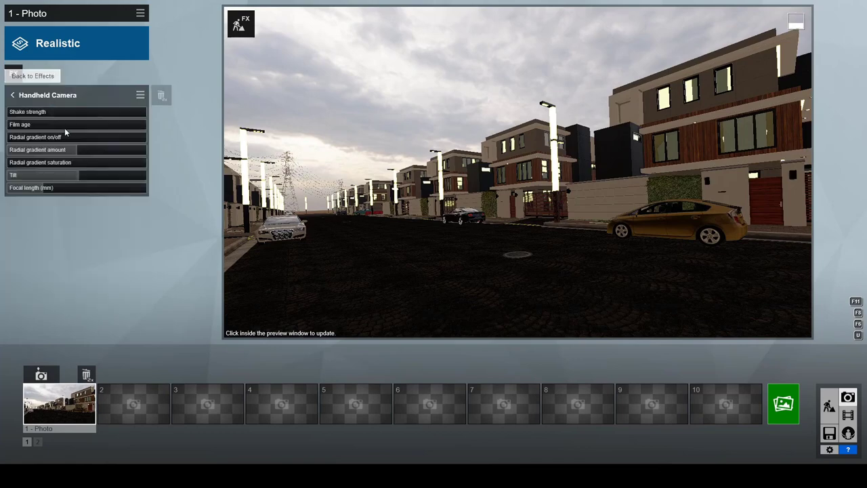
drag(43, 187, 52, 189)
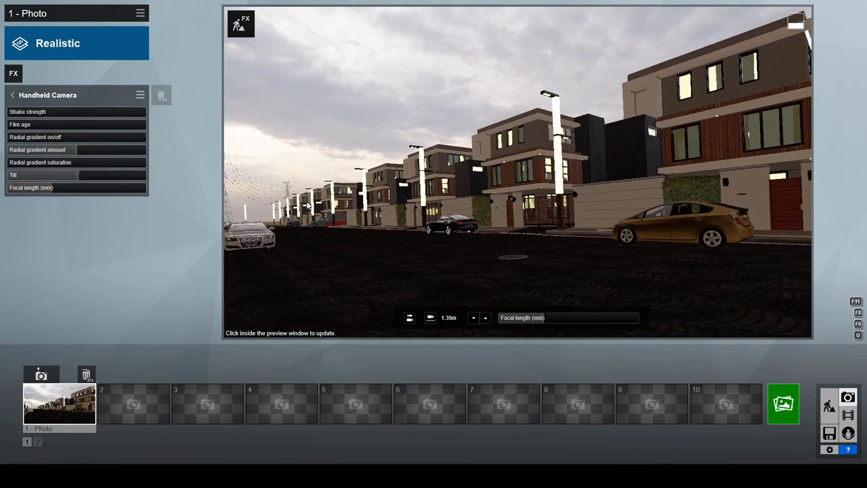
mouse_move(307, 204)
middle_down()
mouse_move(350, 184)
mouse_move(517, 173)
mouse_move(564, 157)
middle_up()
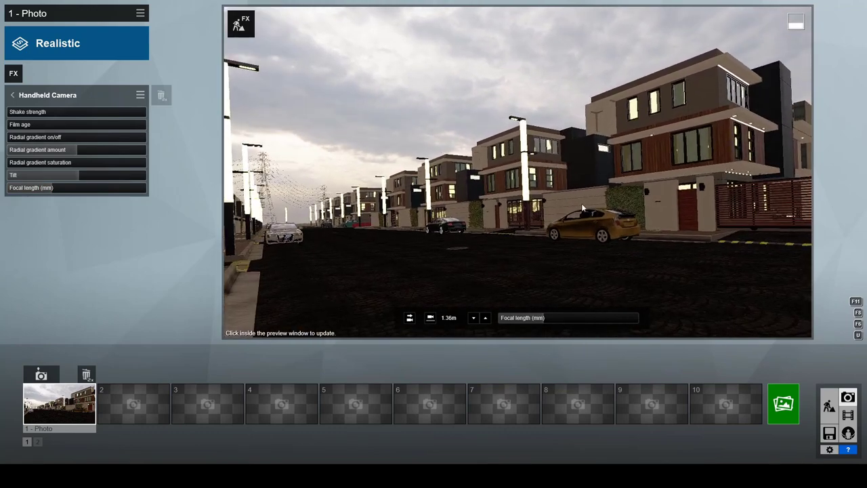
click(784, 404)
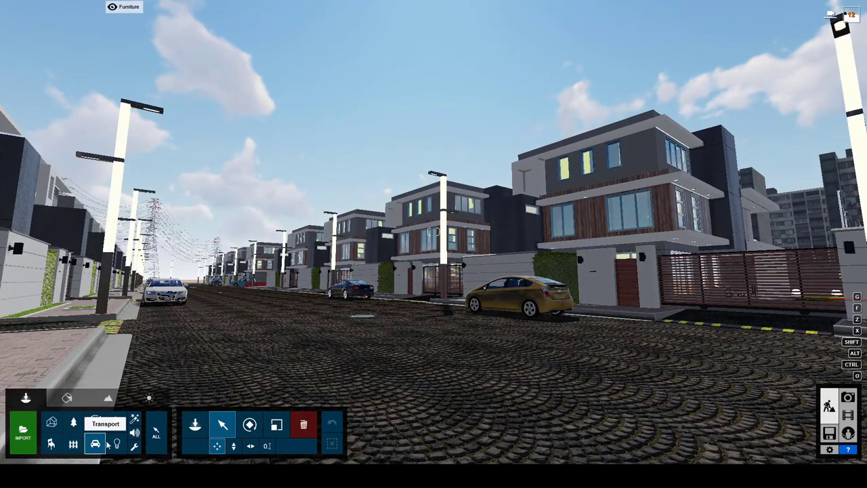
- Select the white car among the transport objects and check the photo framing
click(95, 444)
click(164, 291)
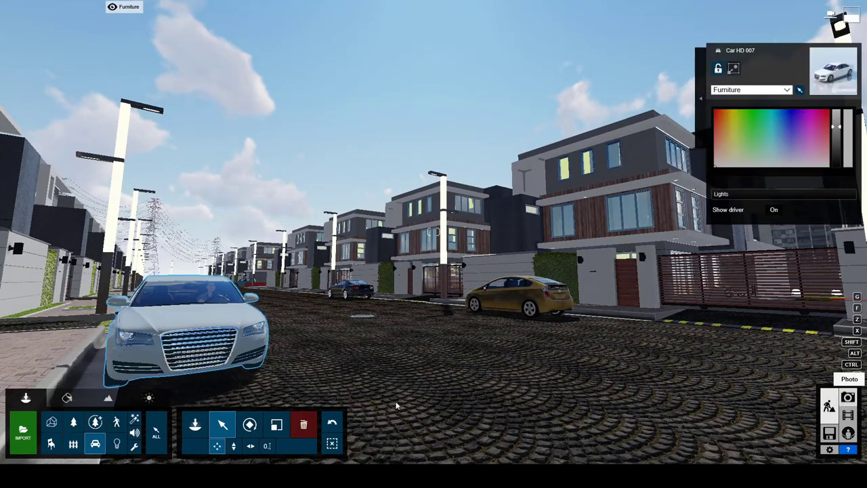
click(848, 397)
scroll(308, 262, up, 2)
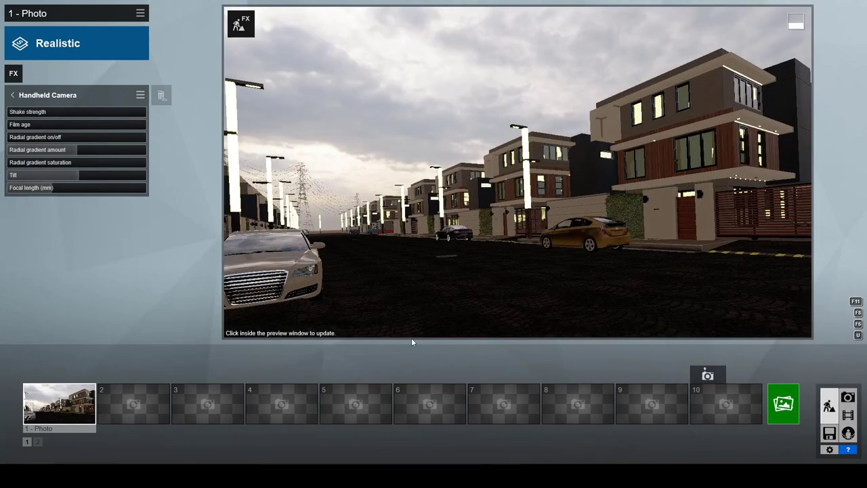
click(829, 406)
- Move the camera sideways toward the white car and raise it to 1.32 m
click(101, 318)
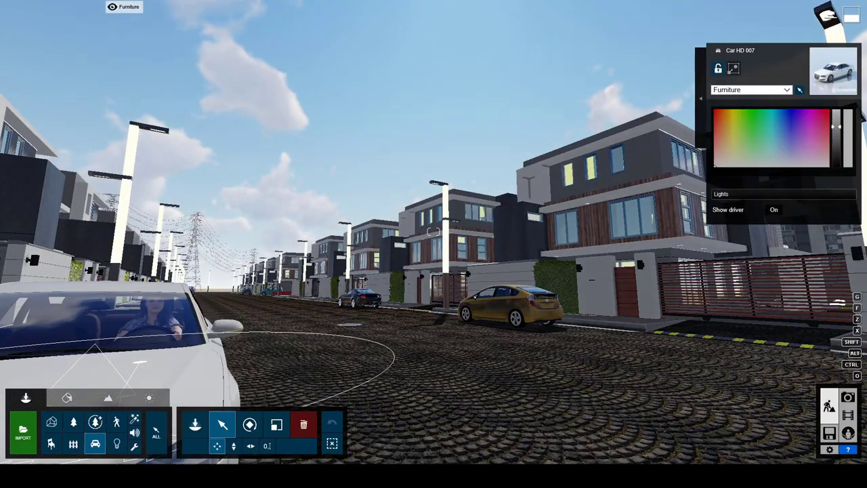
click(848, 397)
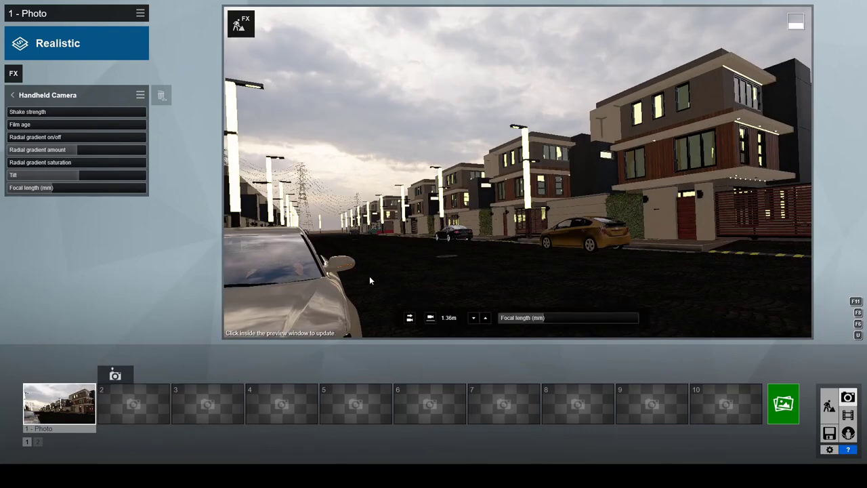
key(d)
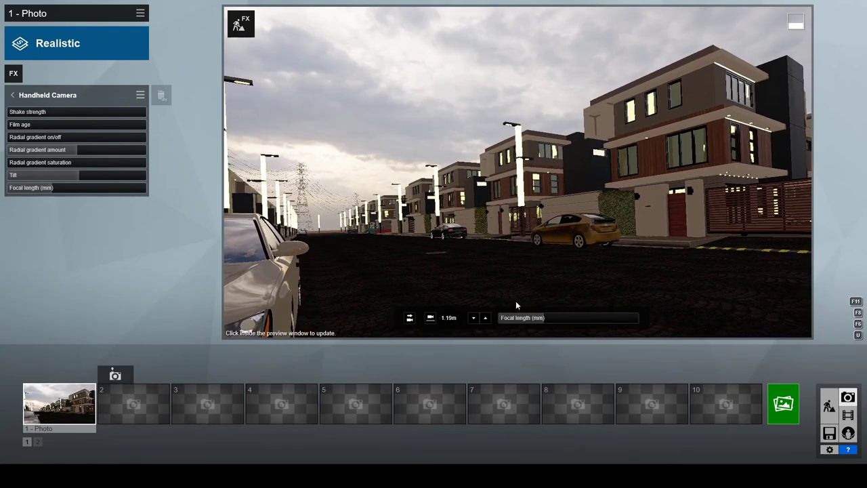
key(q)
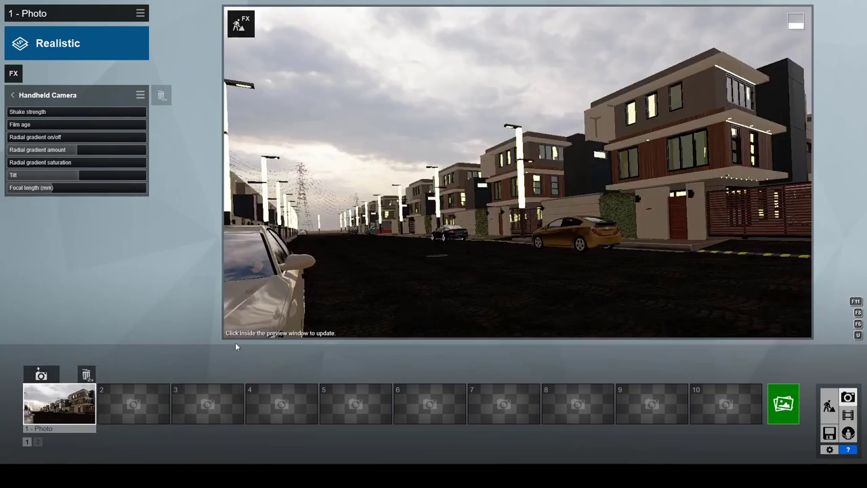
key(d)
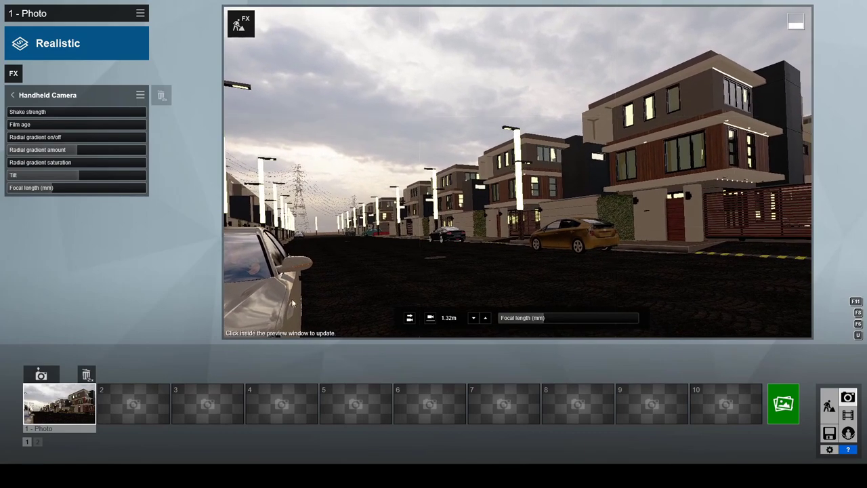
click(829, 406)
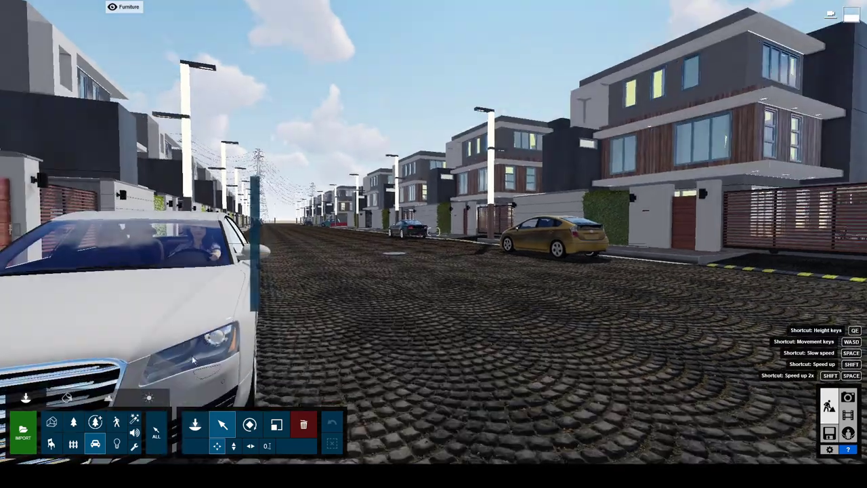
- Place a person on the street beside the yellow car
click(214, 292)
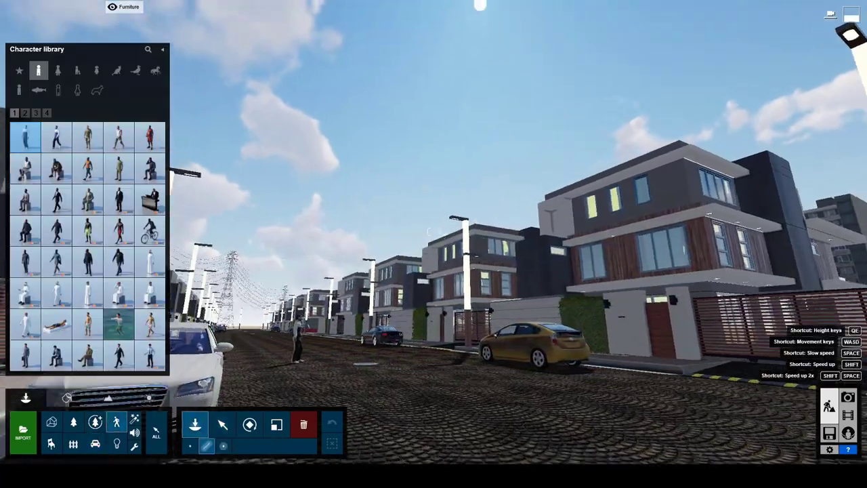
mouse_move(185, 364)
right_down()
mouse_move(233, 425)
mouse_move(475, 310)
right_up()
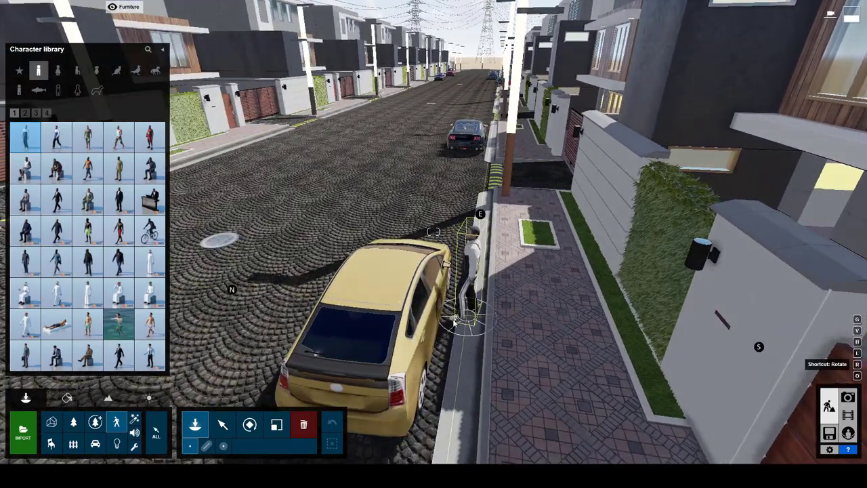
click(471, 327)
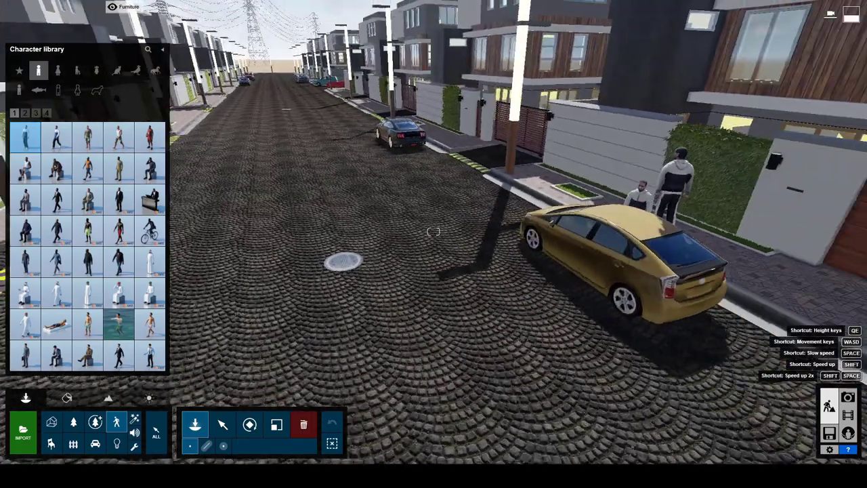
right_drag(471, 327, 380, 319)
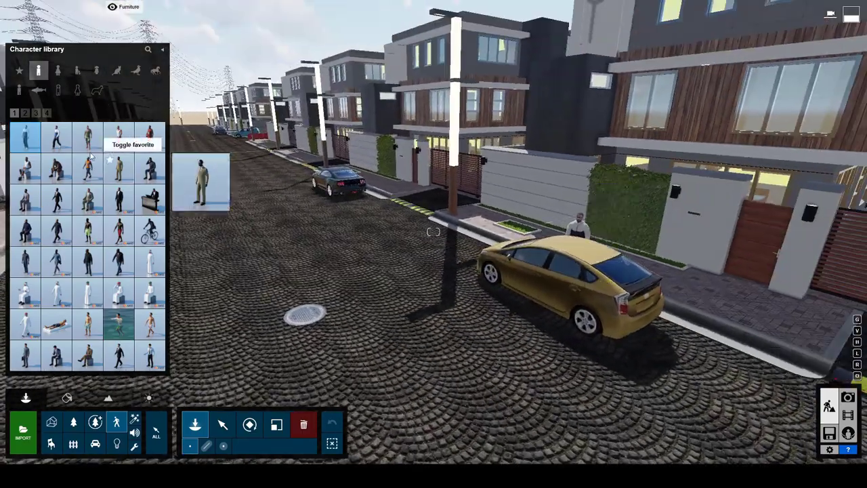
- Place a cyclist from character page 2 on the street near the dark car
click(25, 113)
mouse_move(25, 169)
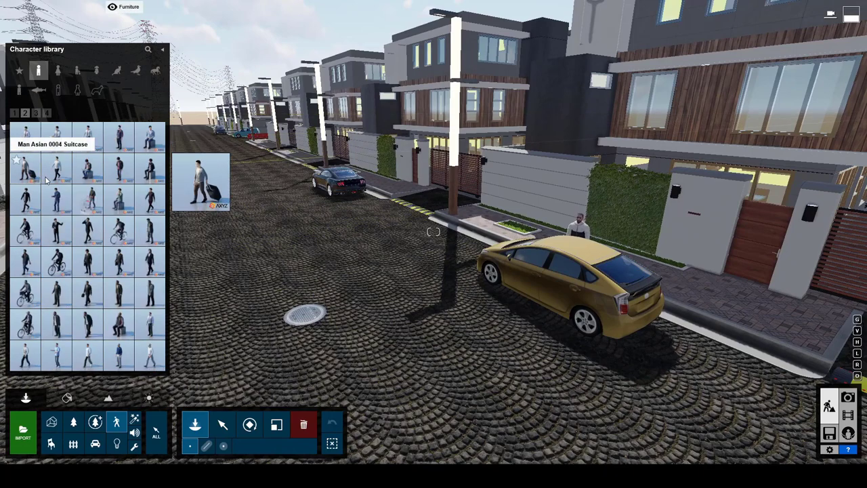
click(57, 261)
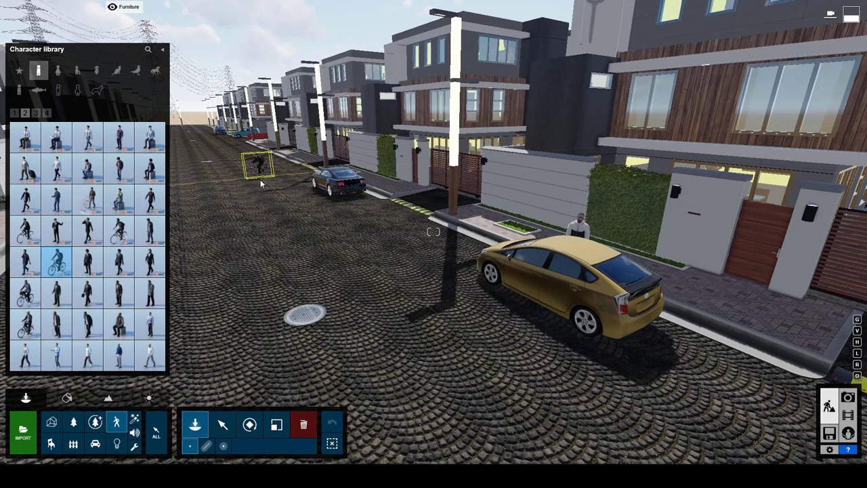
click(337, 197)
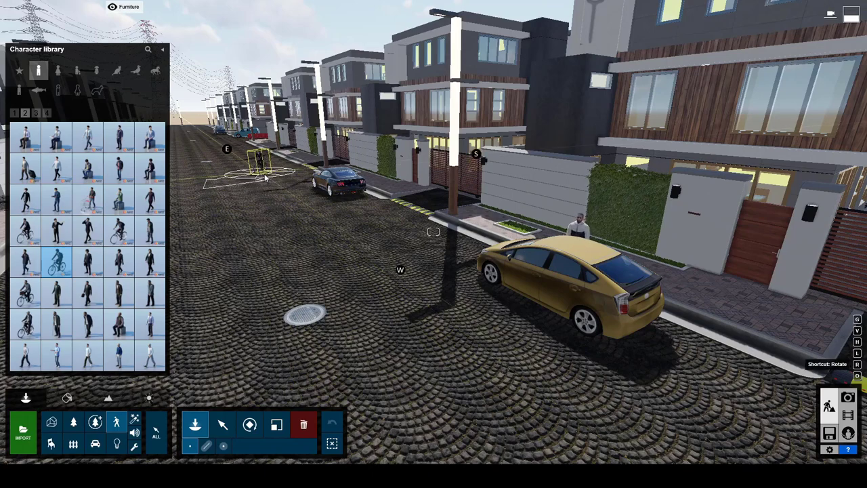
drag(265, 177, 318, 202)
click(249, 424)
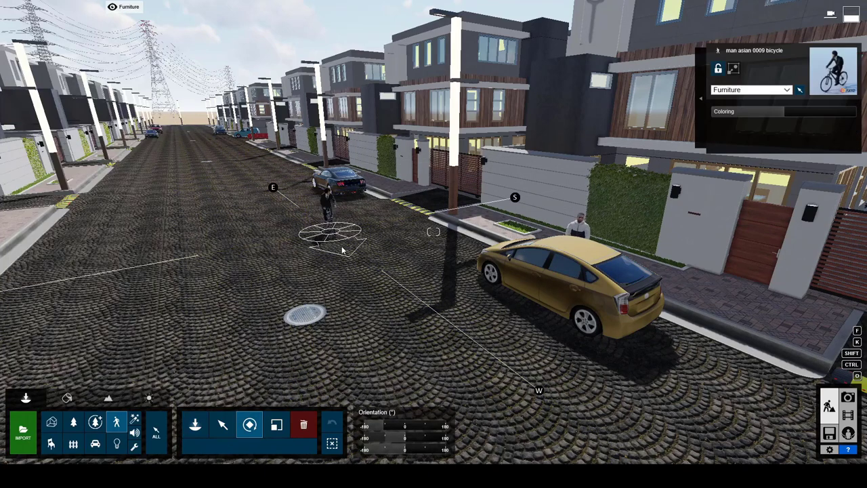
click(224, 426)
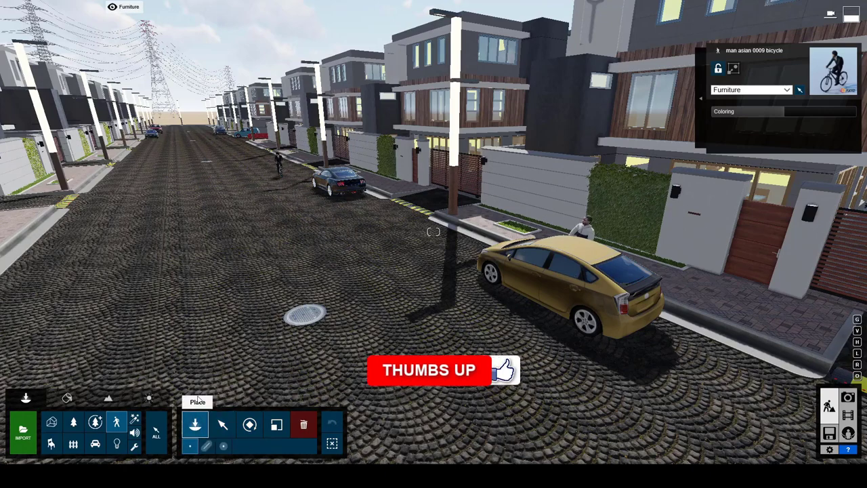
- Add a walking man from Men page 4 to the street, then switch to Photo mode
click(194, 424)
click(61, 74)
click(25, 323)
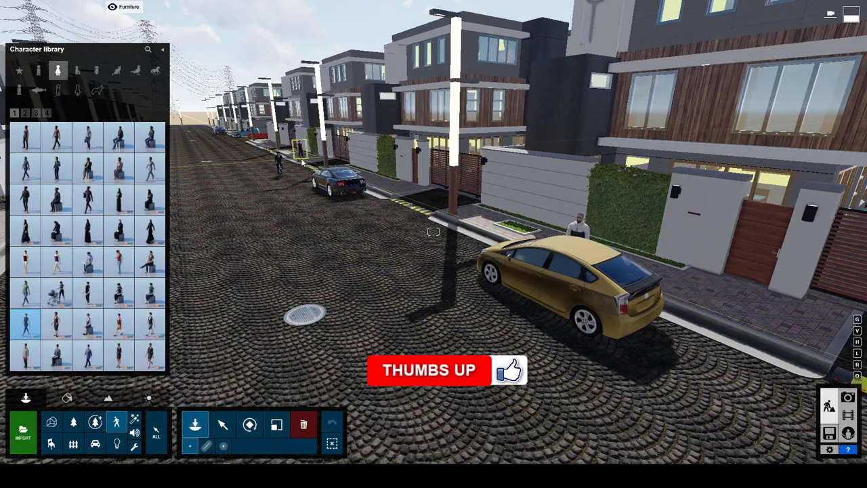
click(39, 70)
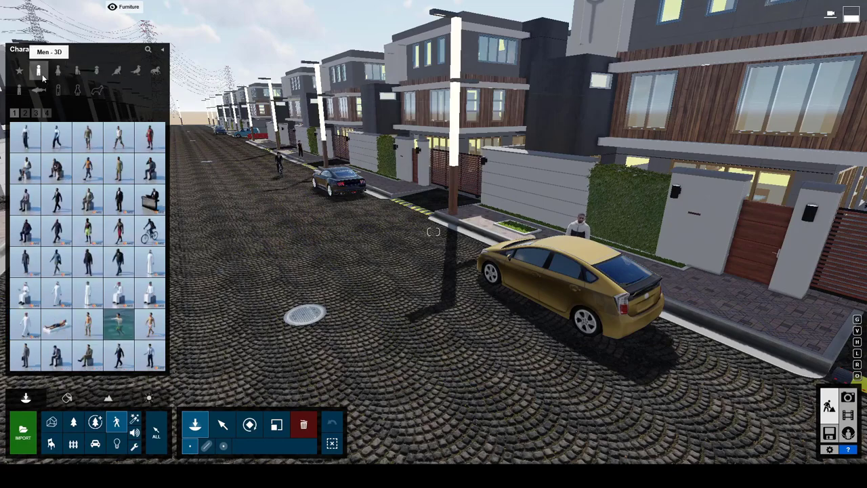
click(46, 113)
click(57, 293)
click(275, 224)
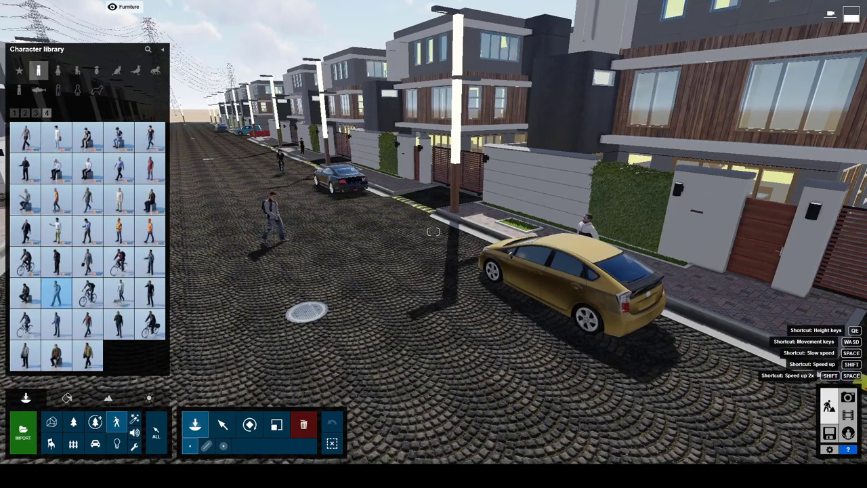
right_drag(275, 224, 166, 383)
right_drag(530, 252, 392, 215)
click(99, 210)
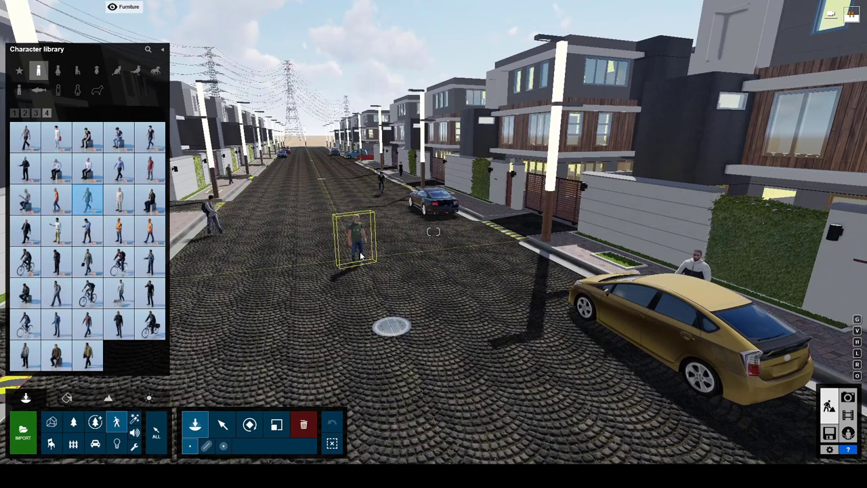
click(848, 397)
- From photo 1's view, browse the bird models while looking down over the district
click(93, 401)
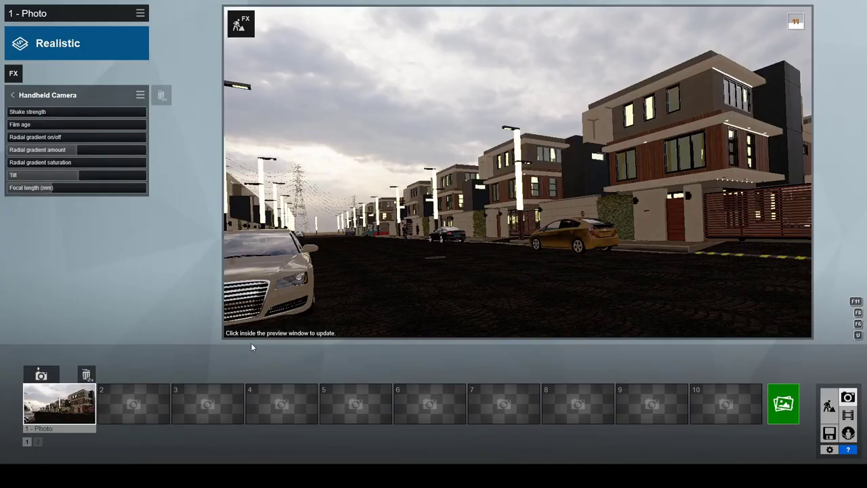
click(829, 405)
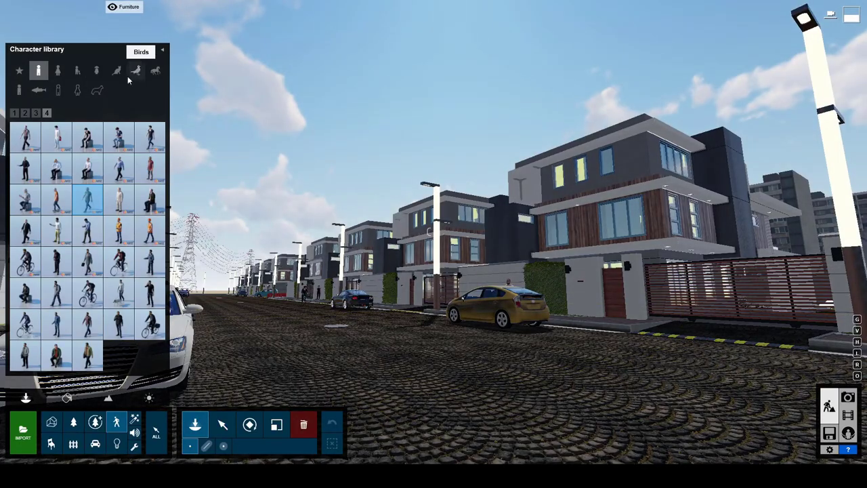
click(136, 71)
right_drag(406, 271, 352, 223)
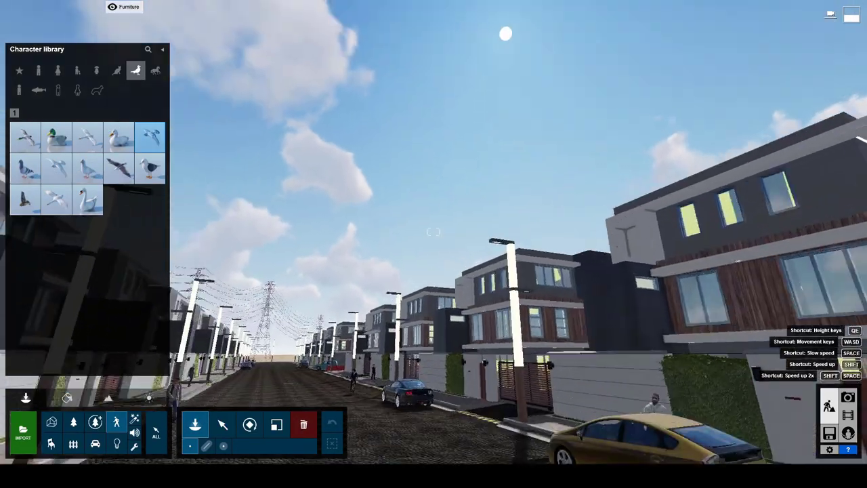
key(q)
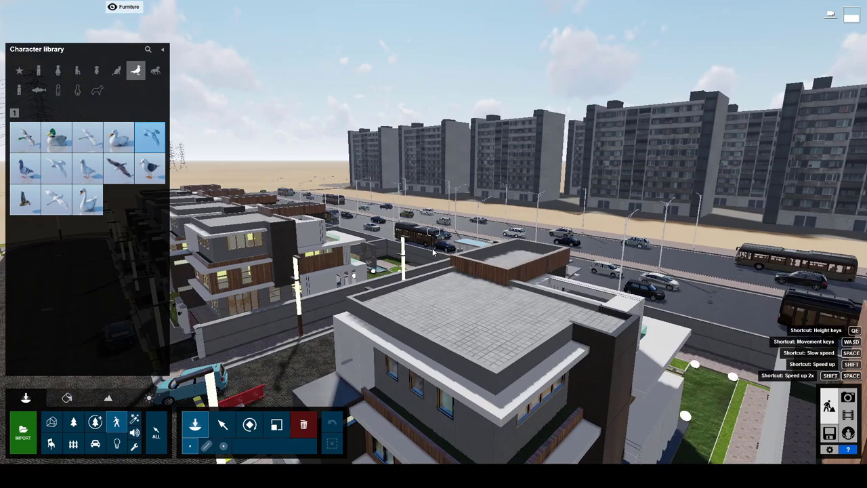
right_drag(433, 232, 390, 307)
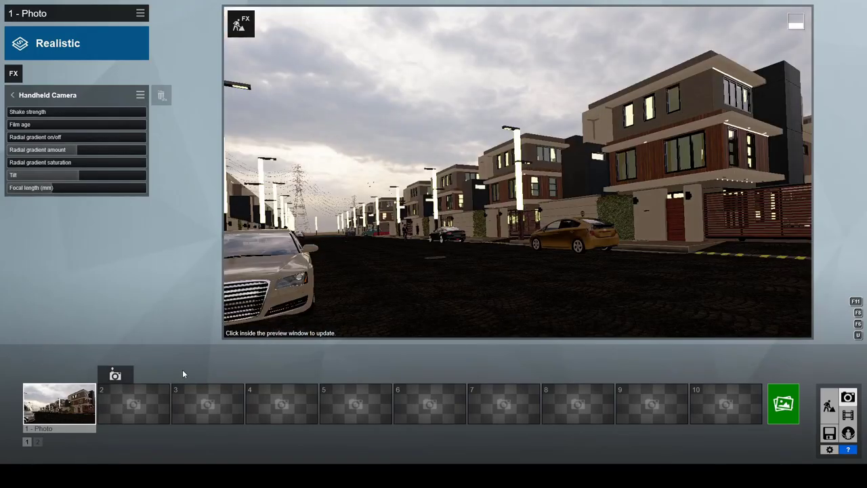
click(13, 95)
click(13, 73)
- Add Layer Visibility to photo 1, showing the Trees layer and hiding Lights
click(253, 169)
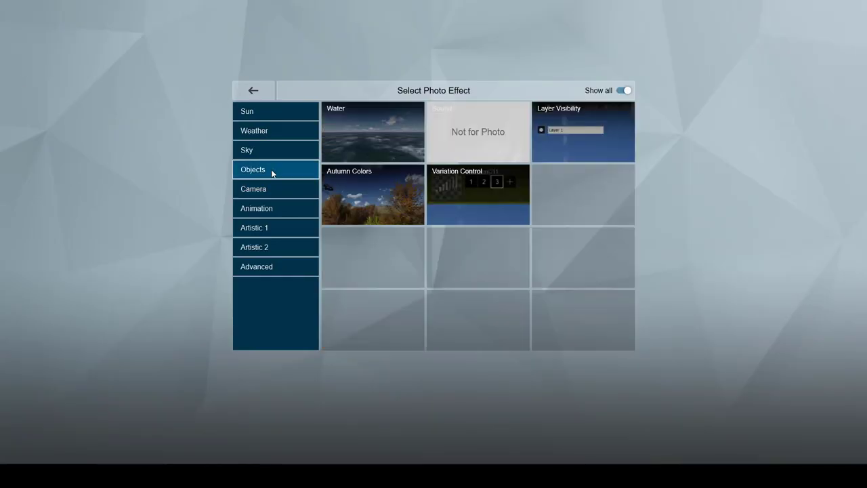
click(583, 129)
click(41, 113)
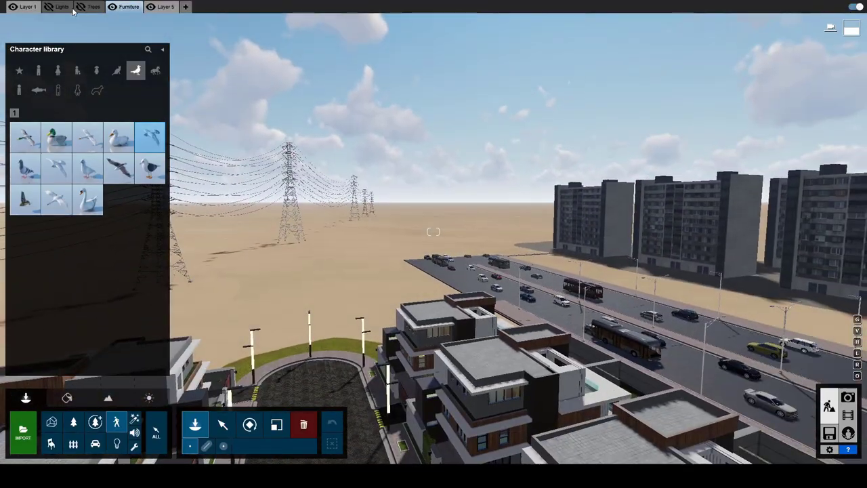
click(223, 424)
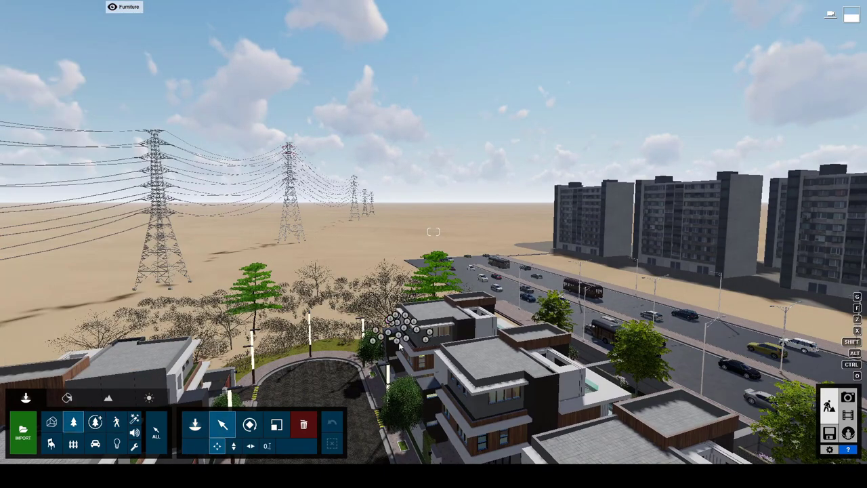
click(400, 345)
click(848, 397)
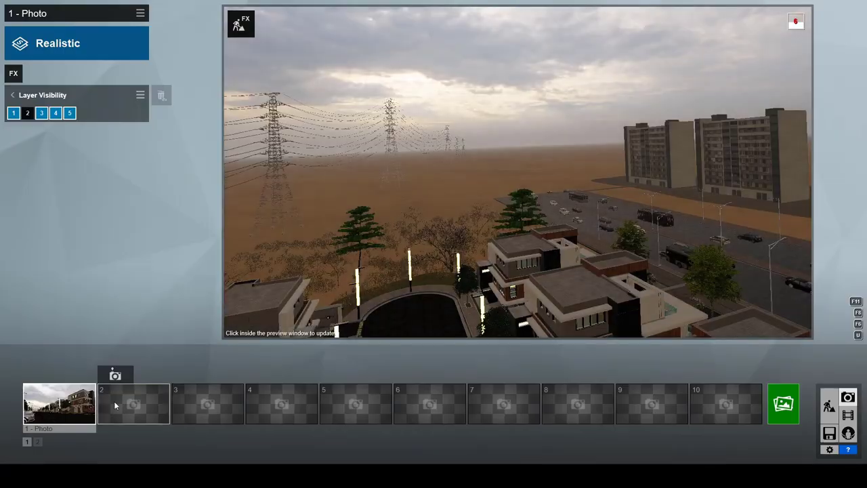
click(384, 236)
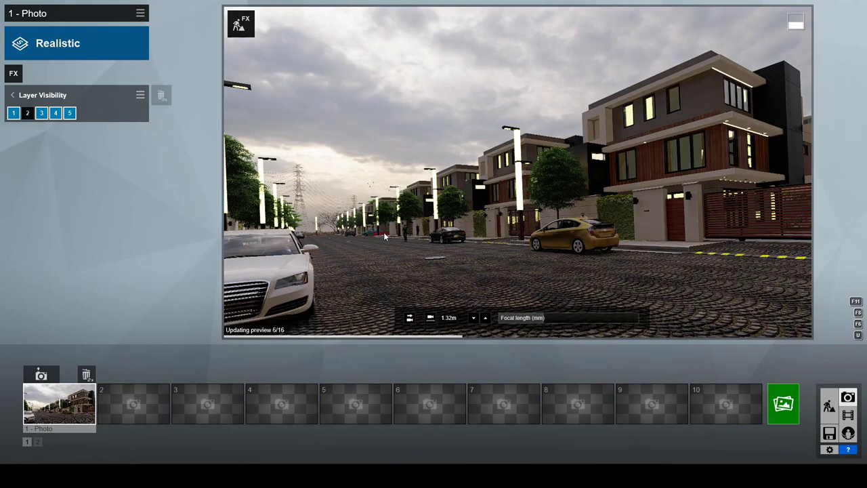
click(30, 114)
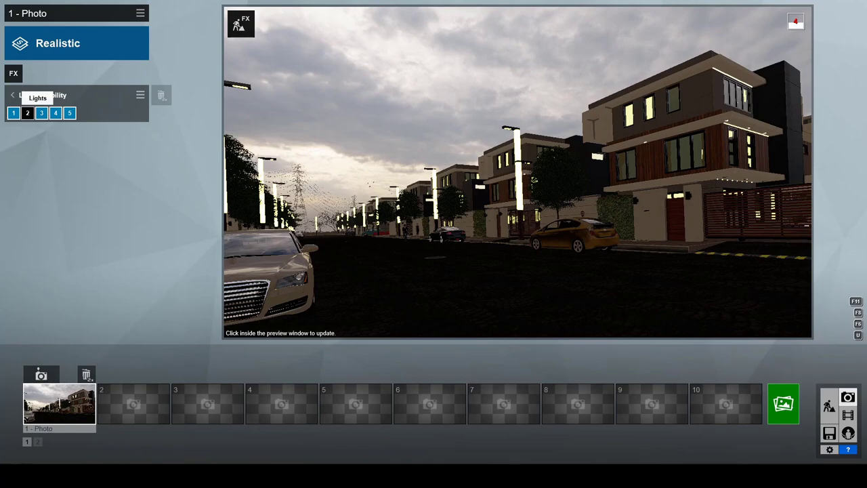
click(28, 113)
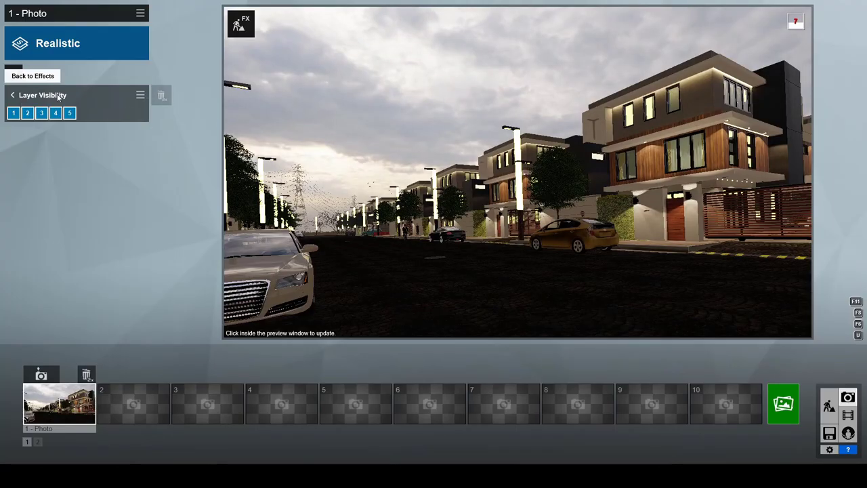
click(28, 113)
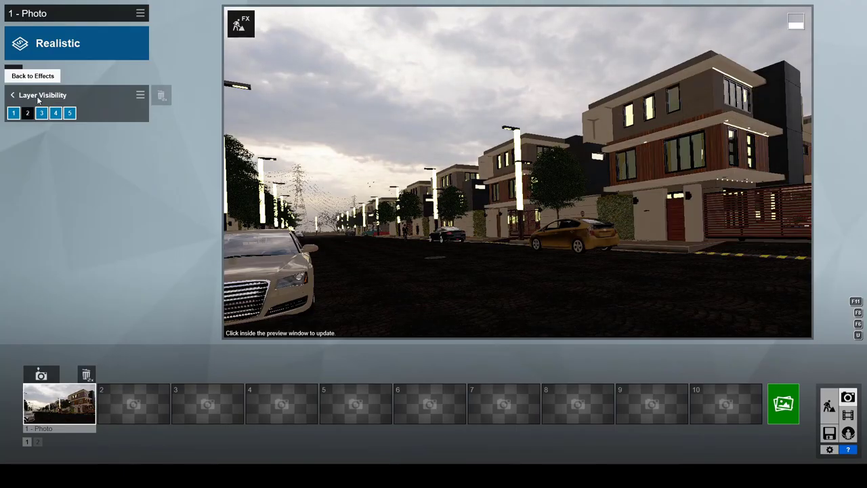
click(38, 100)
- Raise photo 1's exposure to 0.6
click(30, 181)
click(21, 95)
click(66, 200)
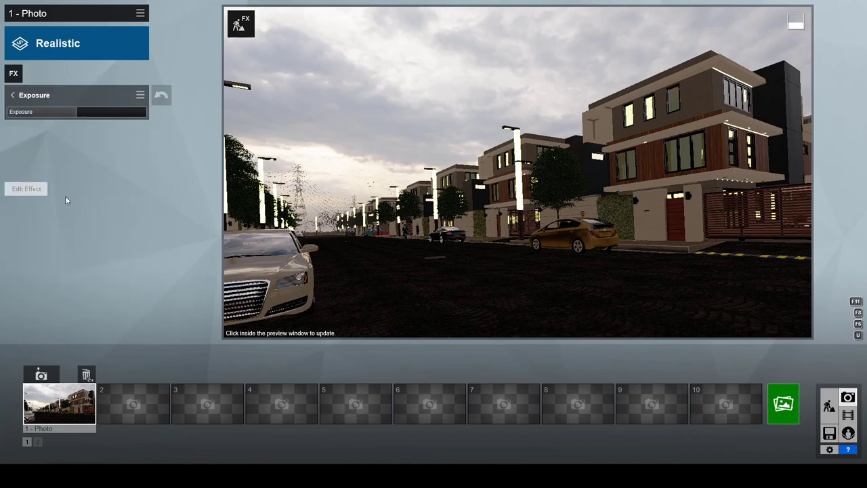
click(95, 112)
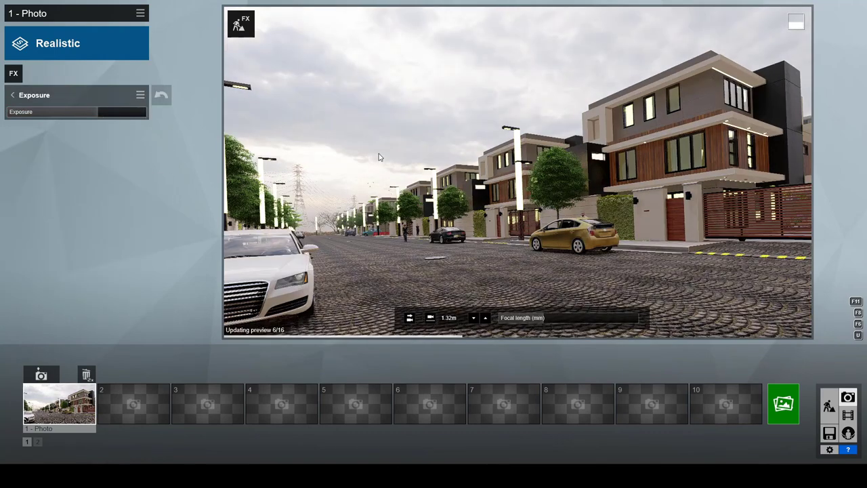
click(12, 95)
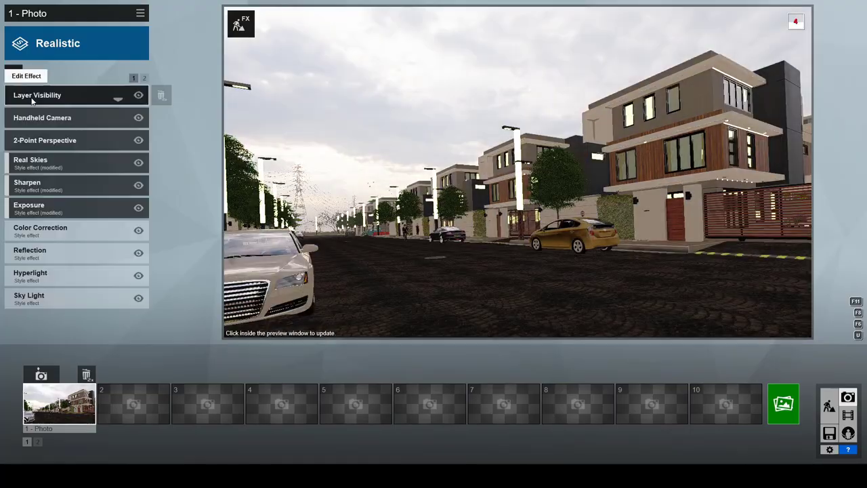
click(13, 75)
click(254, 130)
- Add the Precipitation rain effect with reduced extra fog and check Handheld Camera settings
click(547, 159)
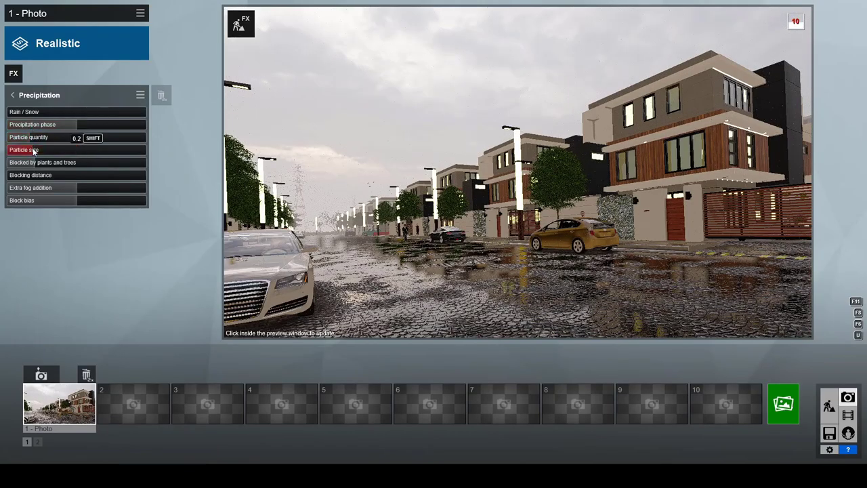
click(415, 231)
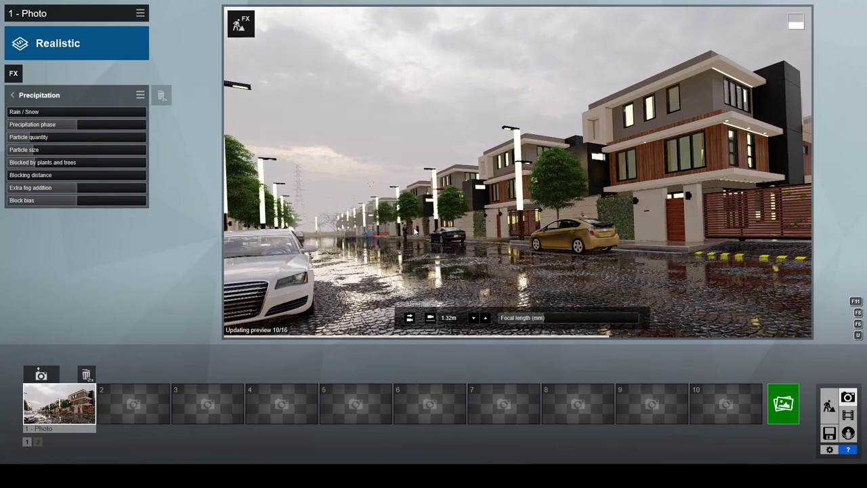
click(51, 192)
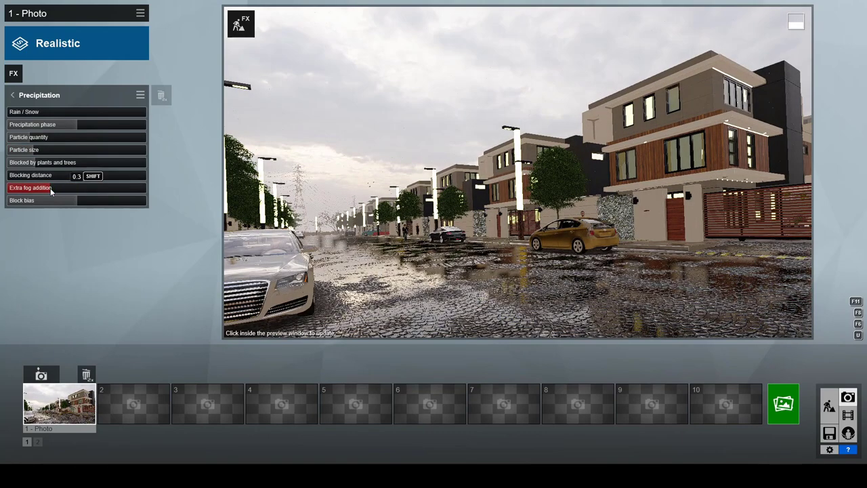
click(341, 201)
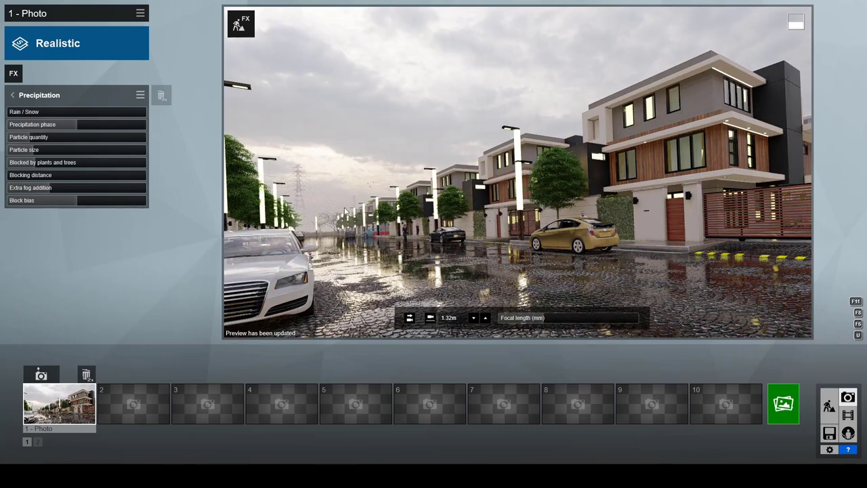
click(54, 94)
click(46, 140)
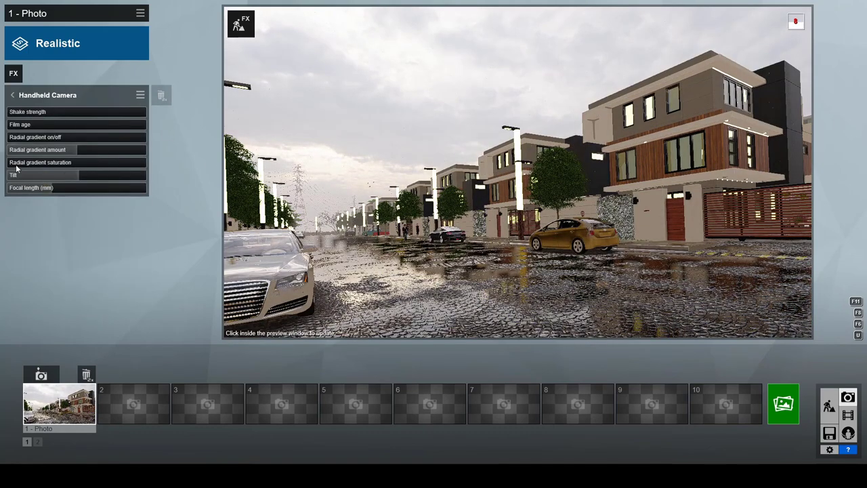
click(12, 95)
- Add the Artistic 1 Noise effect with increased intensity
click(13, 70)
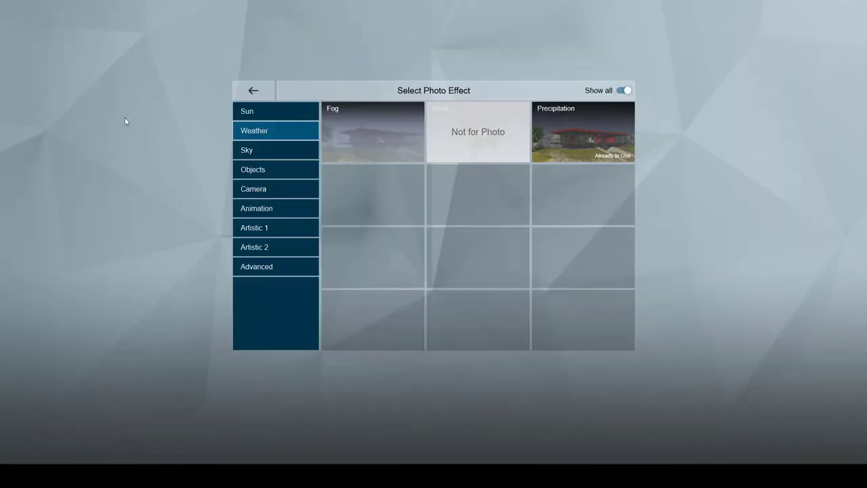
click(273, 266)
click(289, 226)
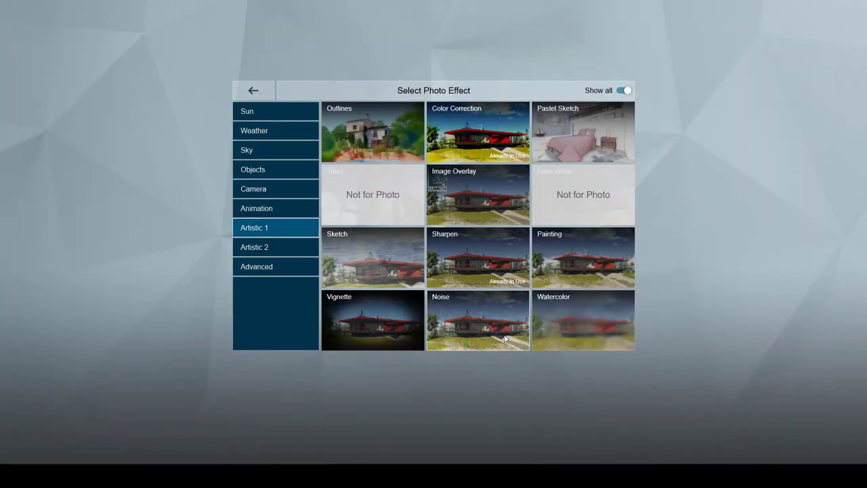
click(384, 253)
click(425, 170)
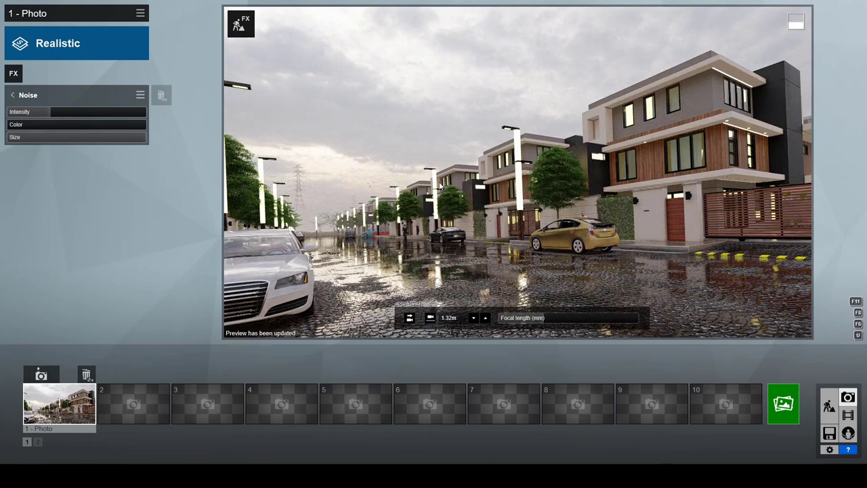
click(122, 112)
click(12, 95)
- Set Color Correction temperature to 0.3 and adjust its contrast
click(67, 271)
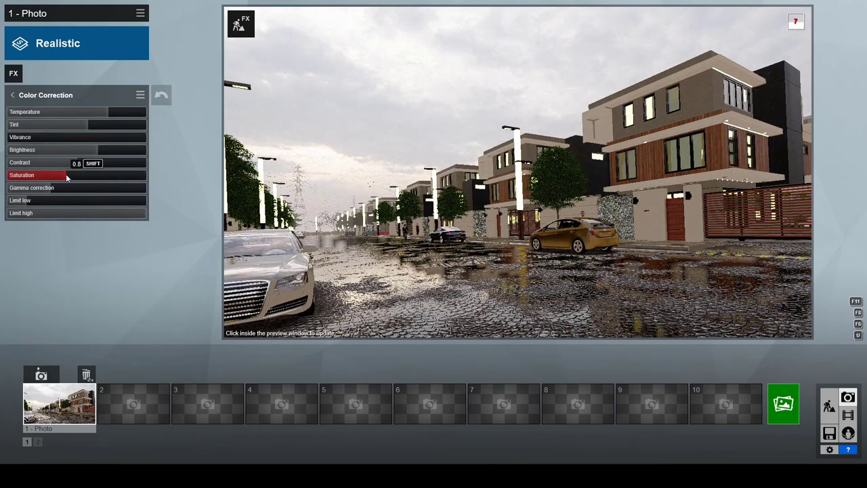
click(98, 114)
click(333, 160)
mouse_move(518, 203)
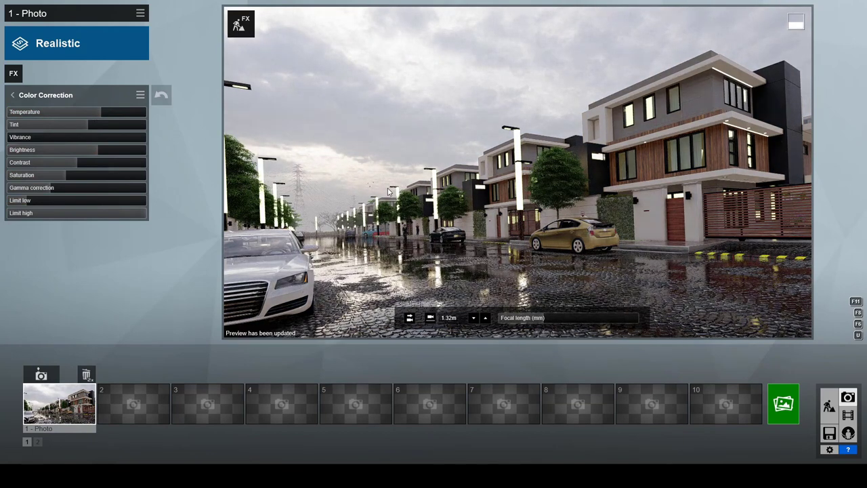
click(105, 152)
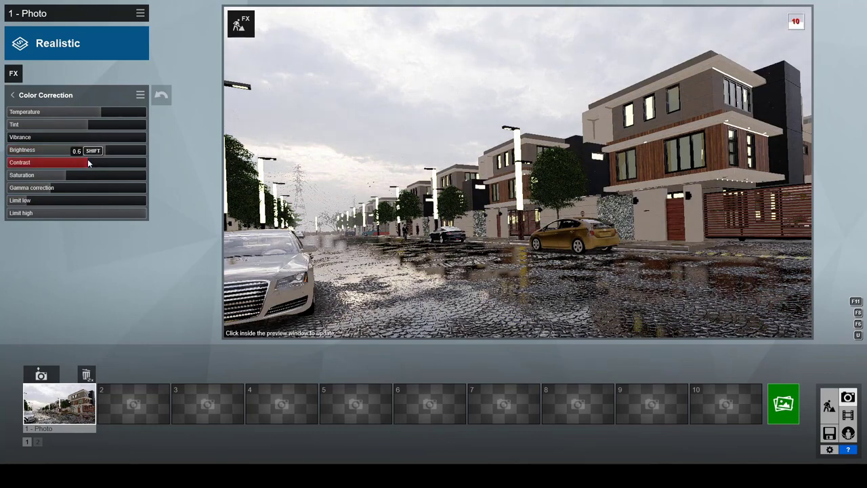
click(23, 97)
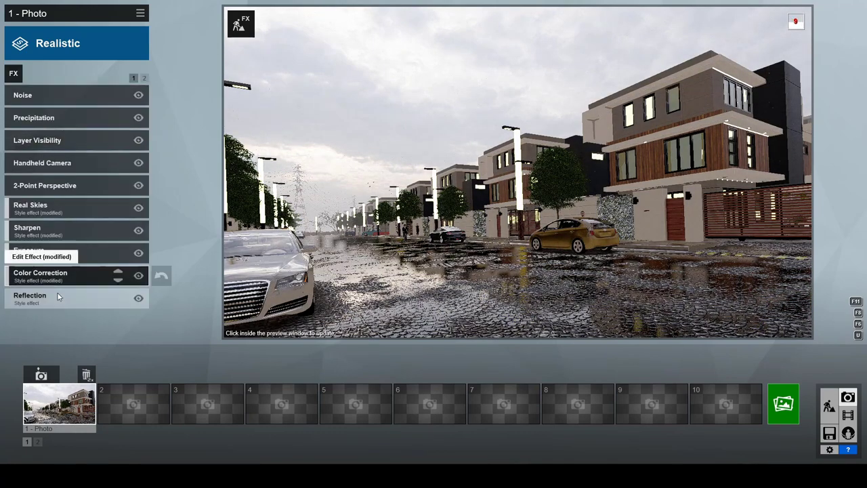
- Add reflection planes on the window glass, ground and roof, with Normal preview quality
click(56, 282)
click(30, 123)
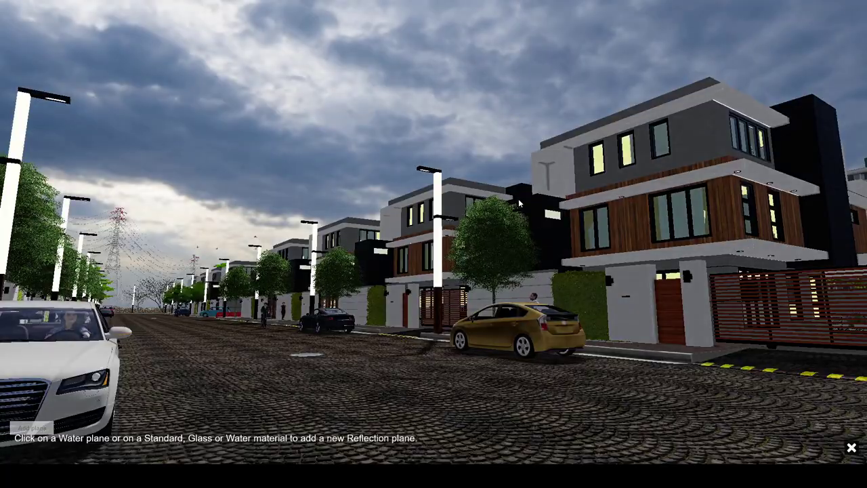
click(41, 446)
click(681, 215)
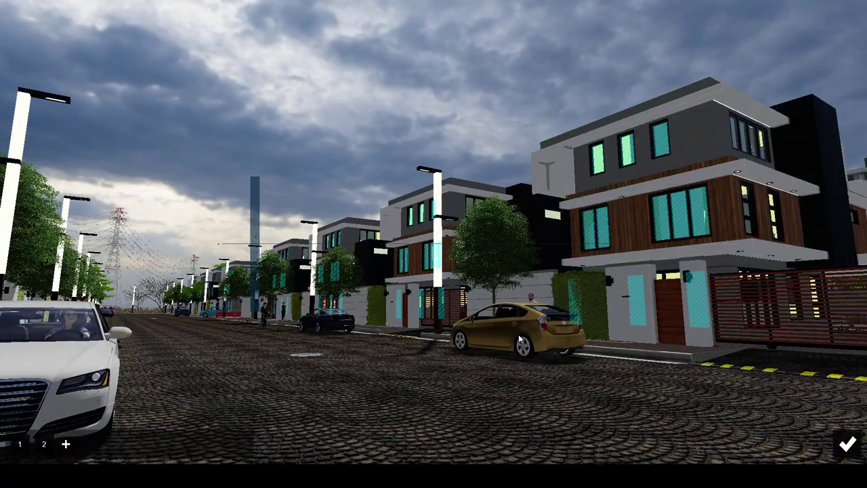
click(65, 444)
click(268, 405)
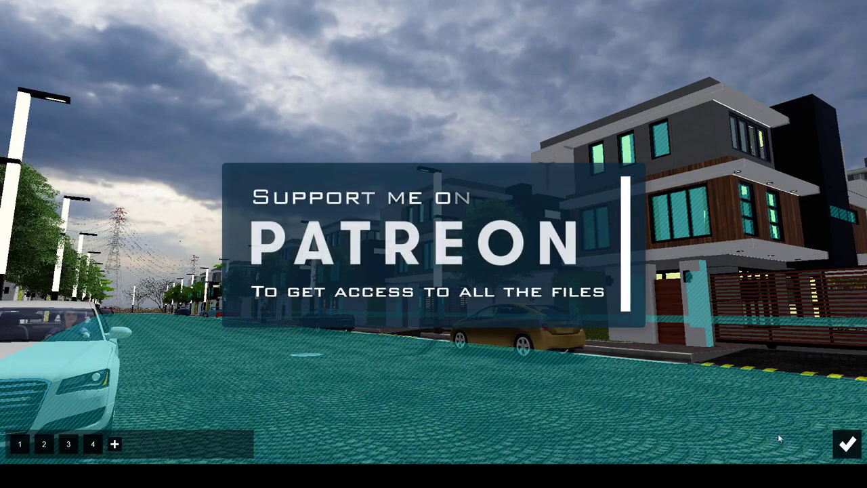
click(115, 443)
click(736, 135)
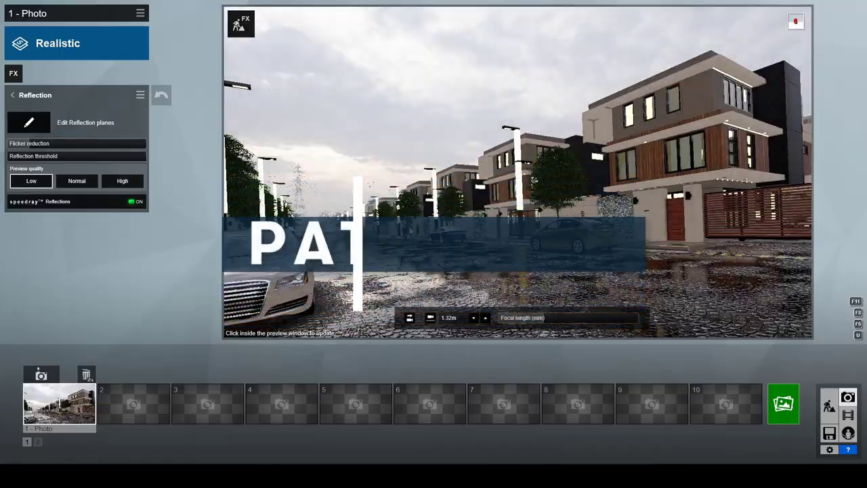
click(73, 181)
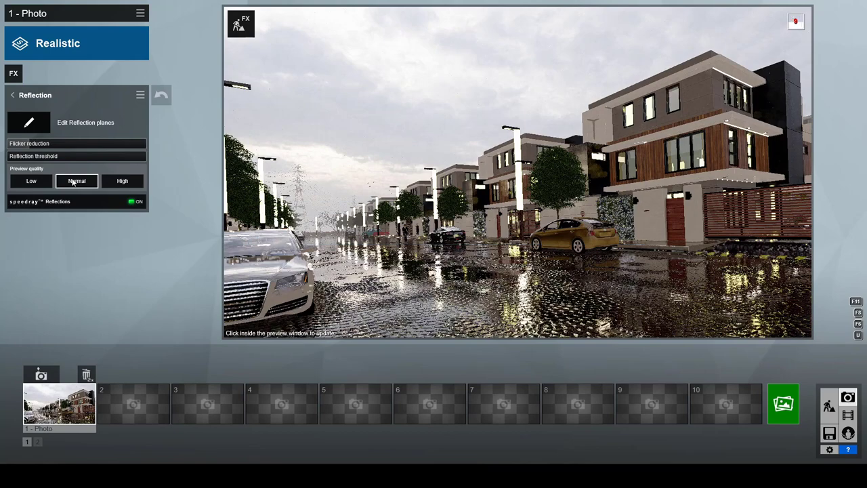
- Refresh the preview, review the precipitation settings, and set reflection preview quality to Low
click(342, 167)
mouse_move(517, 172)
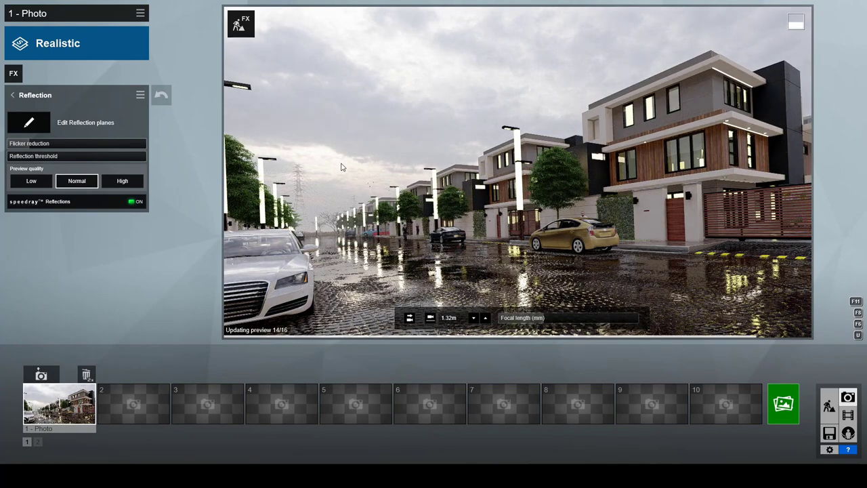
click(12, 95)
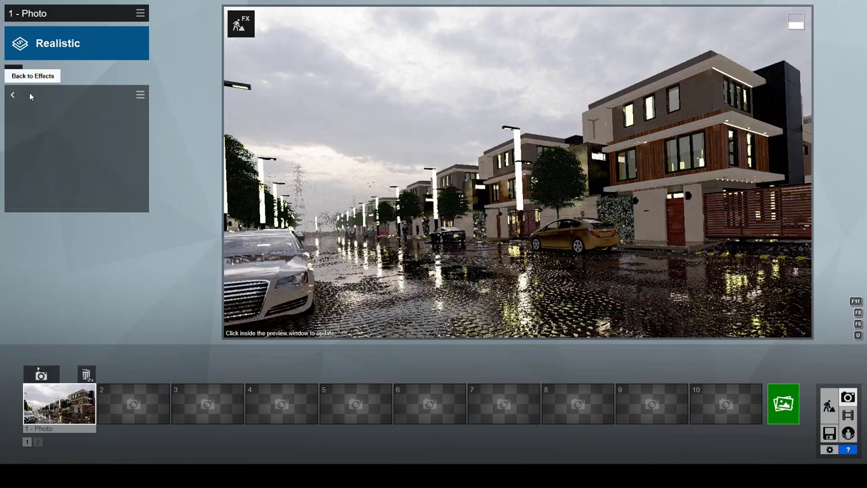
click(42, 118)
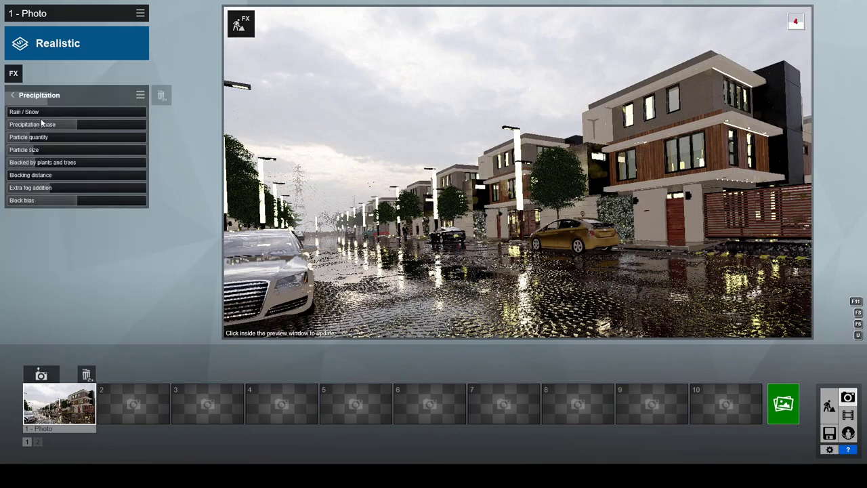
click(12, 95)
click(45, 300)
click(32, 183)
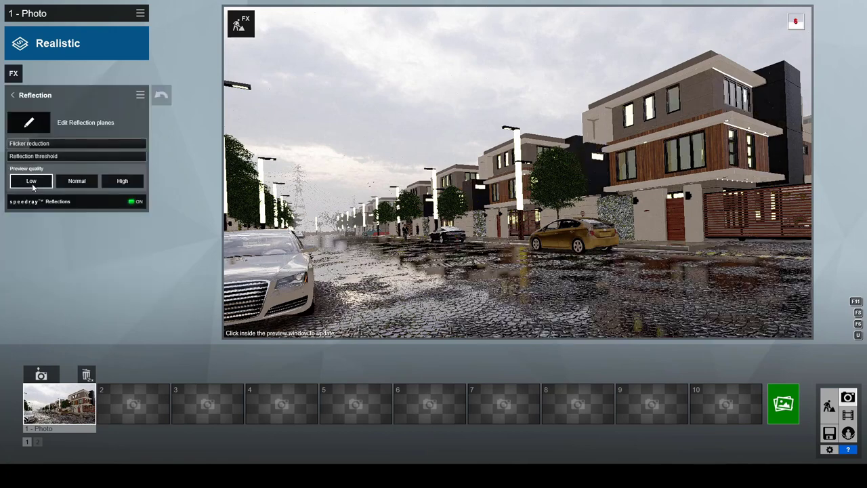
click(12, 95)
- Adjust the Shadow effect and turn on Sky Light in Projected Reflections
click(140, 76)
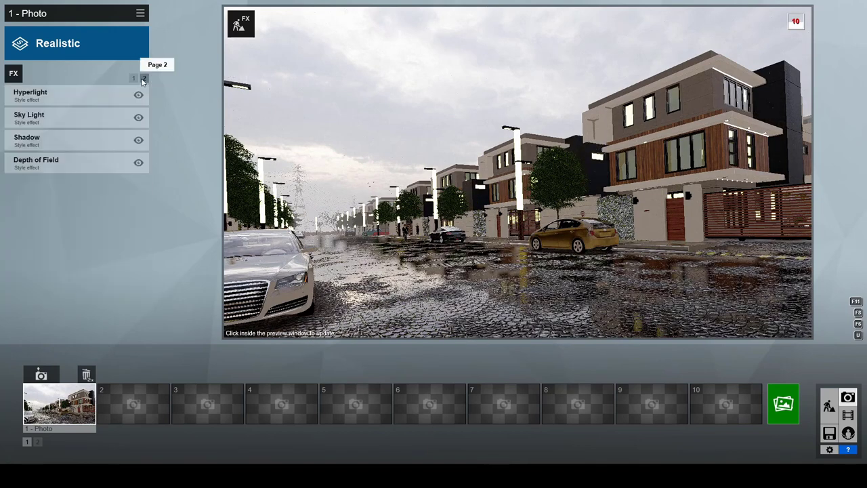
click(84, 137)
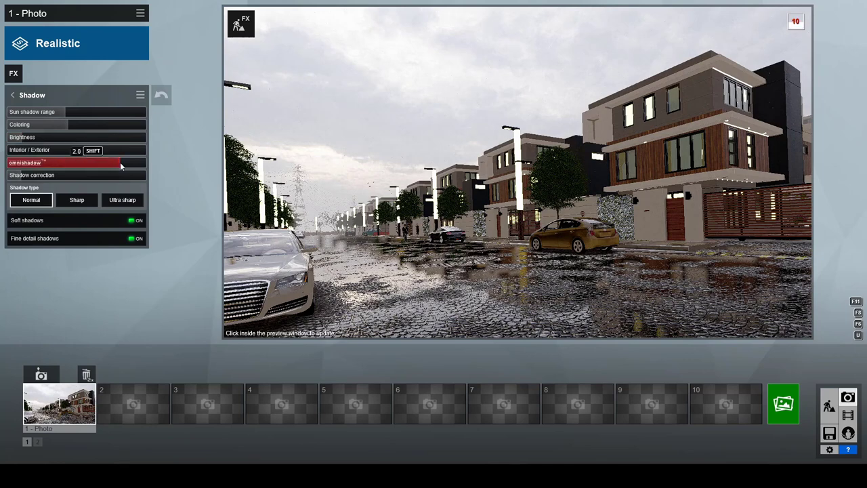
click(11, 96)
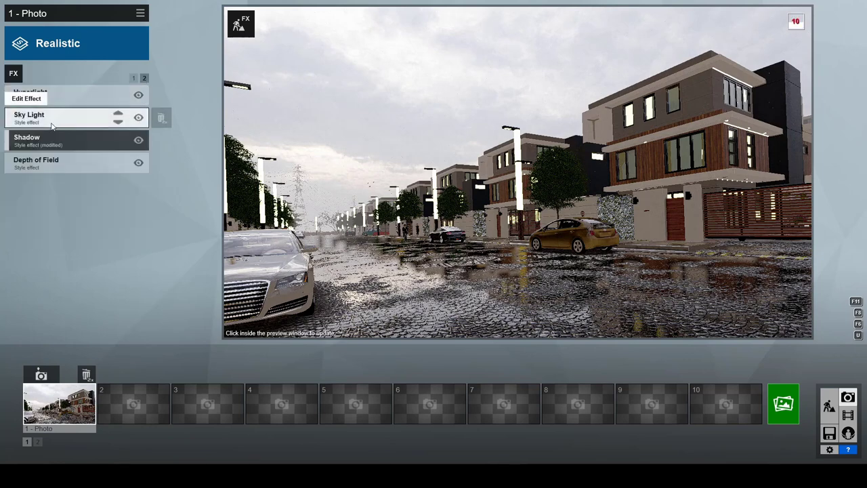
click(105, 116)
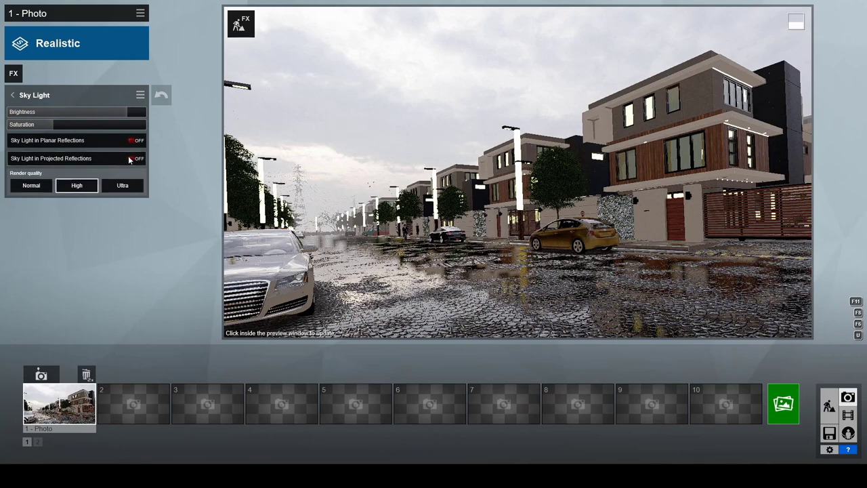
click(342, 168)
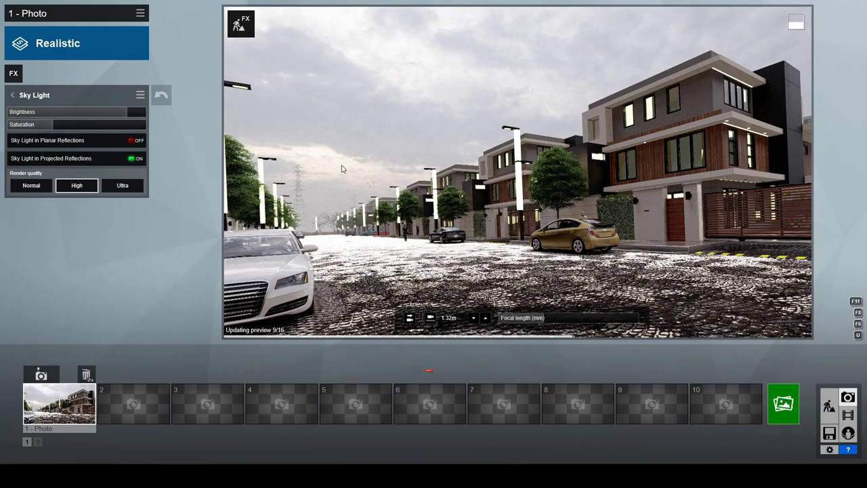
click(11, 94)
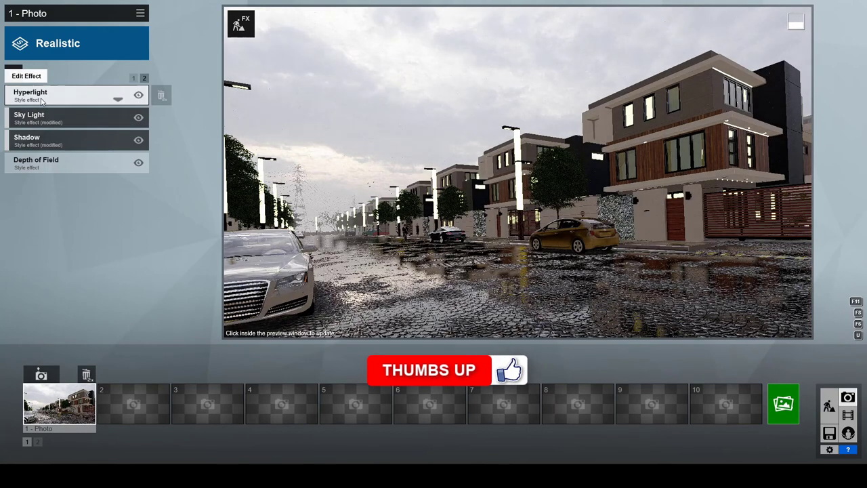
- Set reflection preview quality to Normal and refresh the photo preview
scroll(119, 120, down, 3)
click(61, 295)
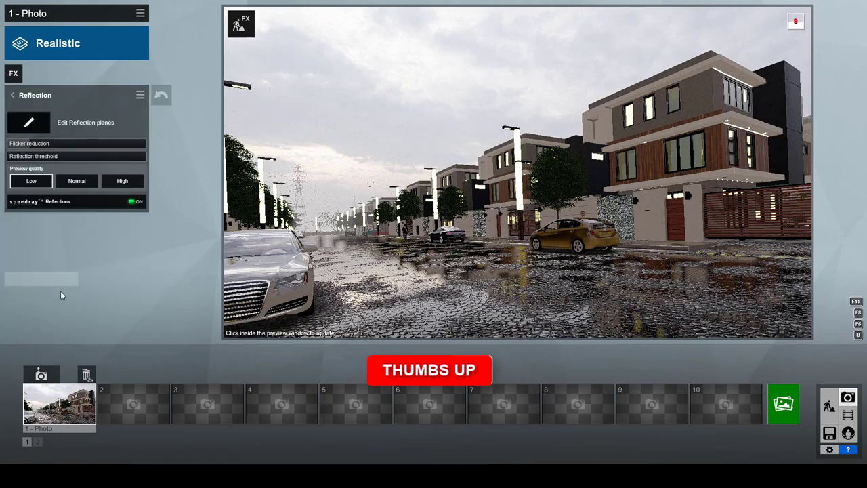
click(85, 182)
click(323, 185)
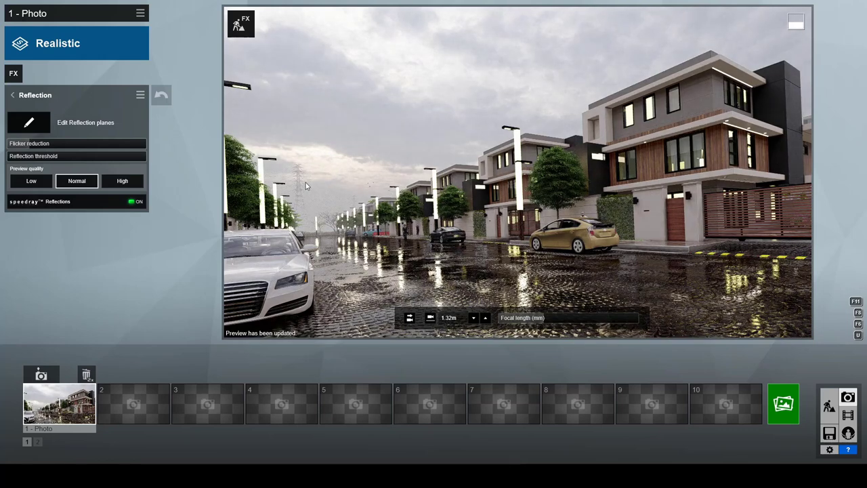
- Place a bicycle rider on the road in Build mode
click(777, 415)
key(Escape)
click(829, 406)
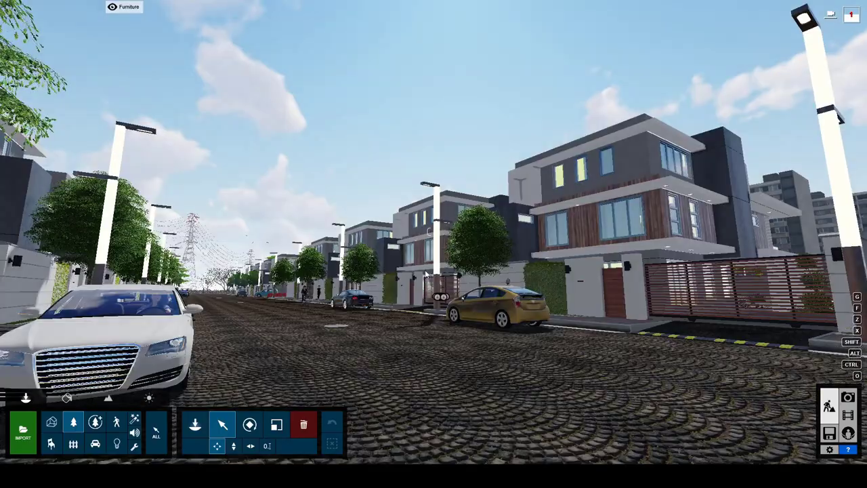
click(116, 422)
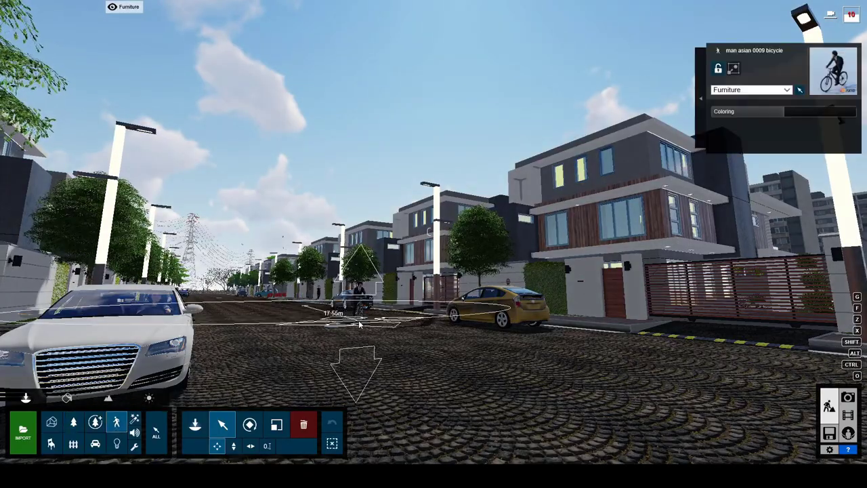
click(360, 326)
click(848, 397)
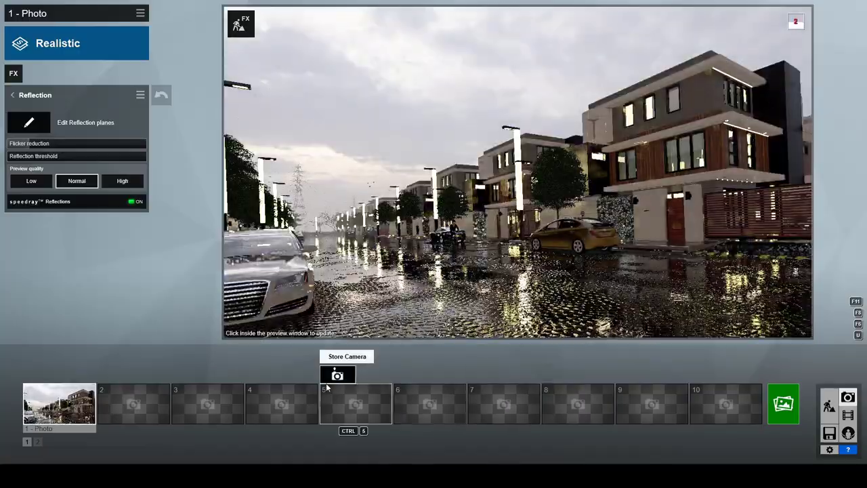
- Set reflection preview to Low and fine-tune the Sky Light effect
click(31, 181)
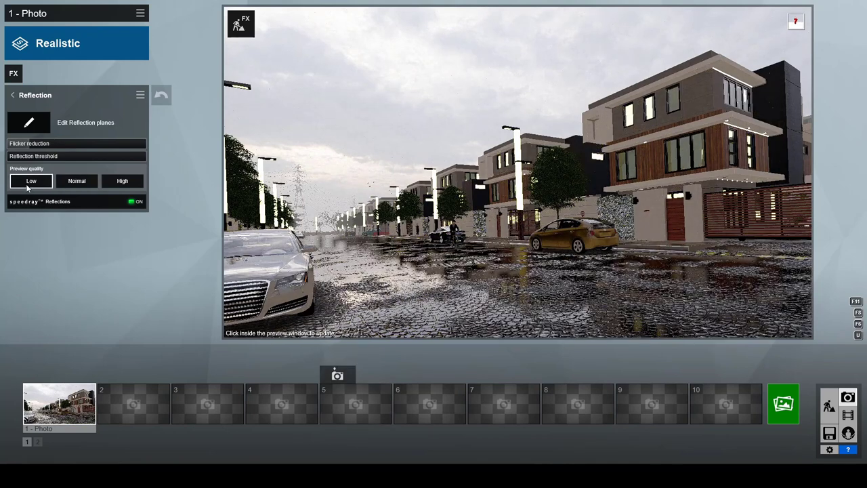
click(34, 97)
click(140, 77)
click(61, 117)
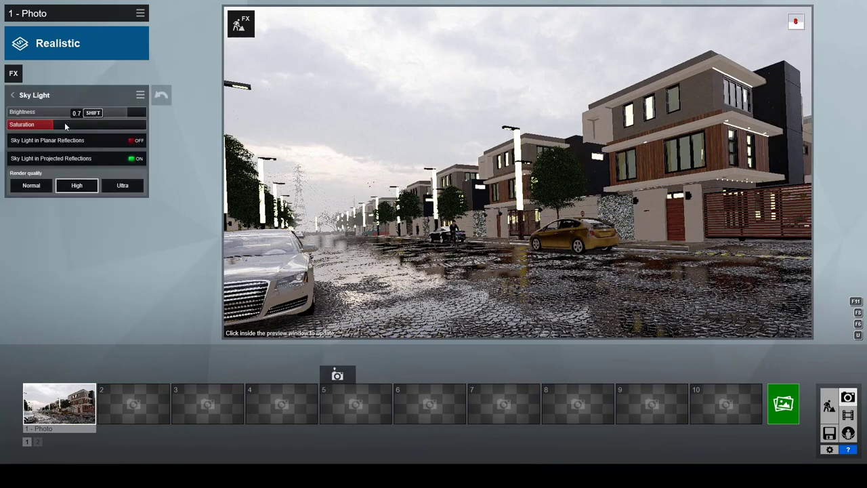
click(344, 237)
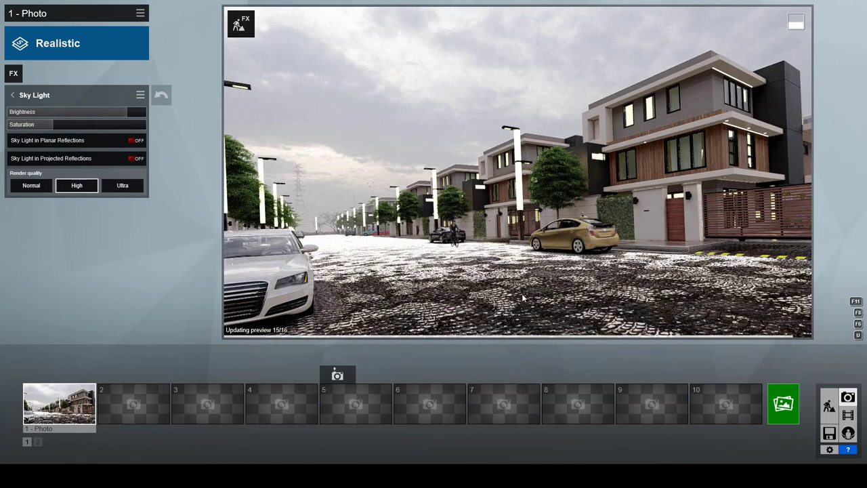
click(12, 95)
- Adjust Hyperlight and render the photo at Desktop 1920x1080
click(95, 95)
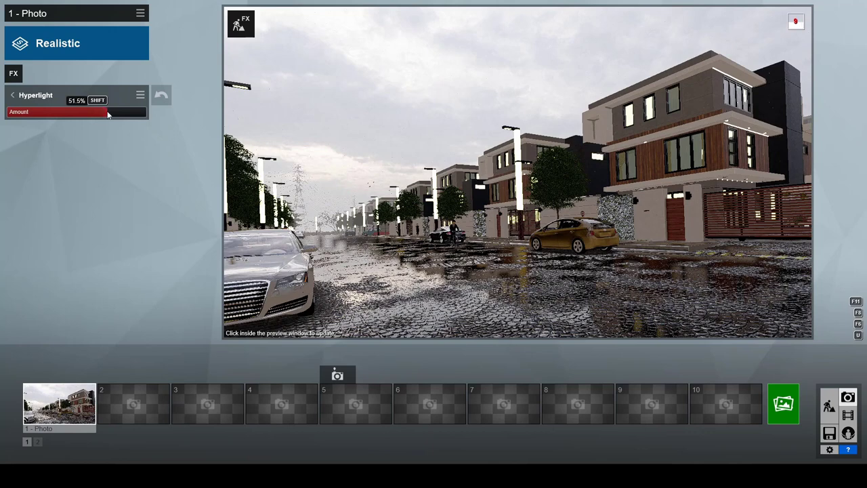
click(795, 416)
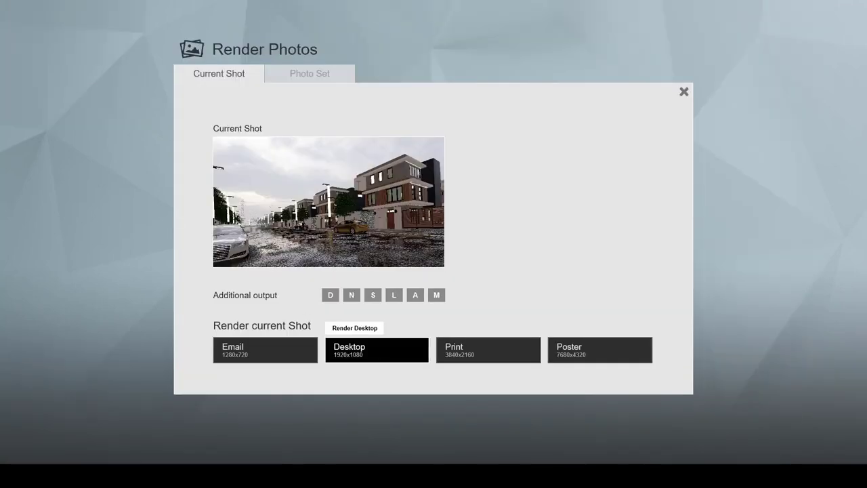
click(359, 350)
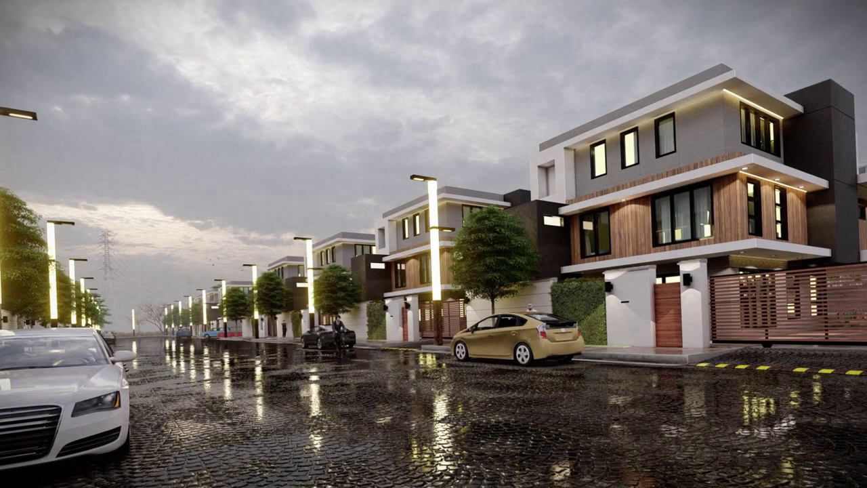